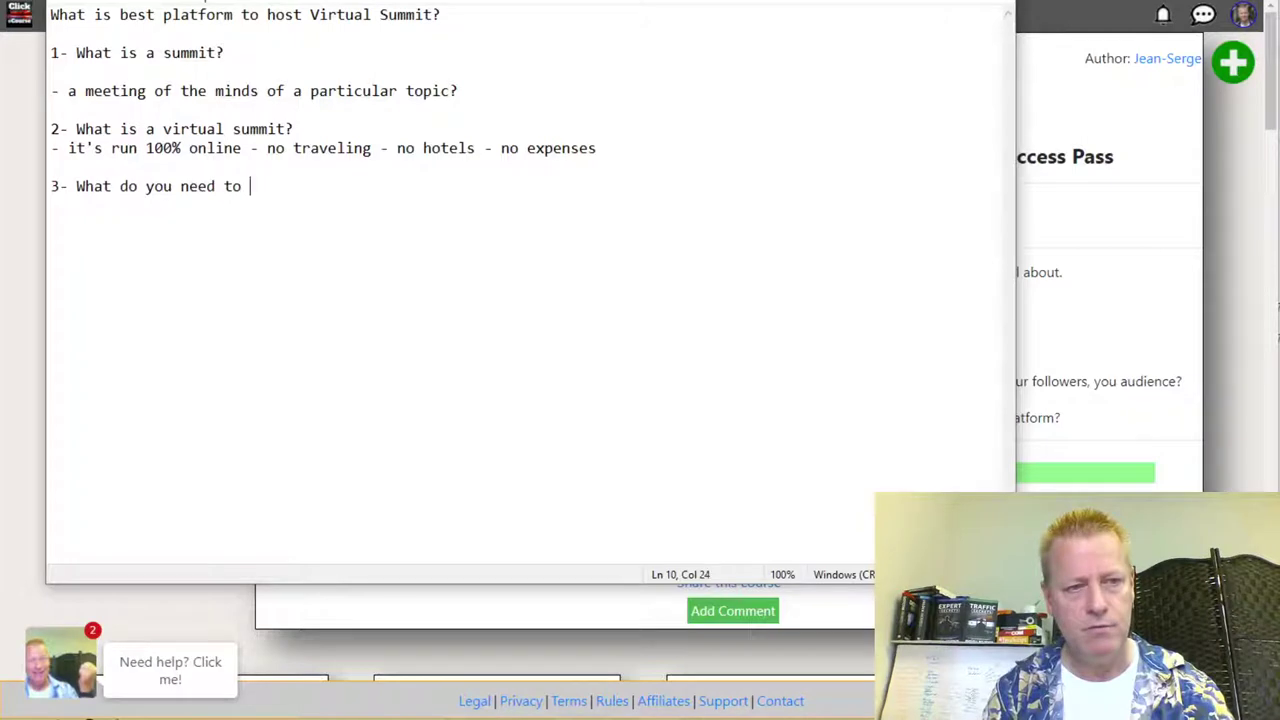
Continue question 3 so it reads 'What do you need to run a virtual summit?'
type("vi")
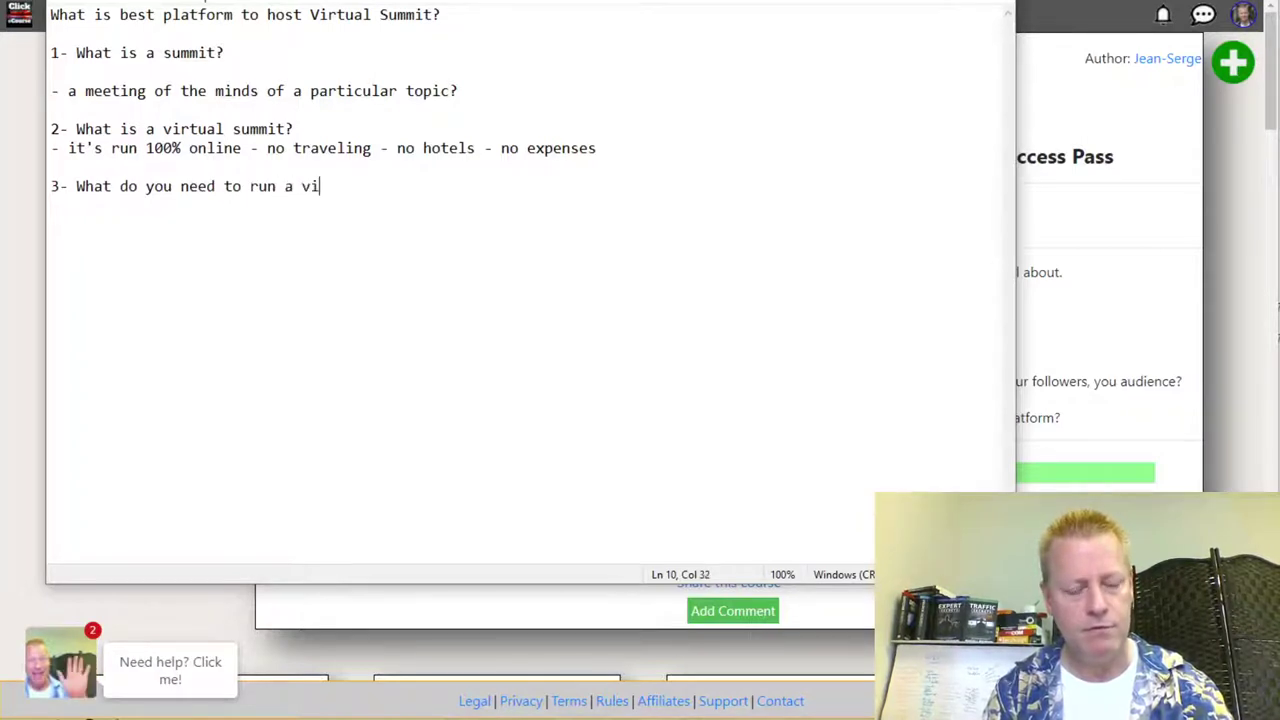
type("rtual summit?")
End question 3 with a line break, leaving a blank line beneath it
key("Return")
key("Return")
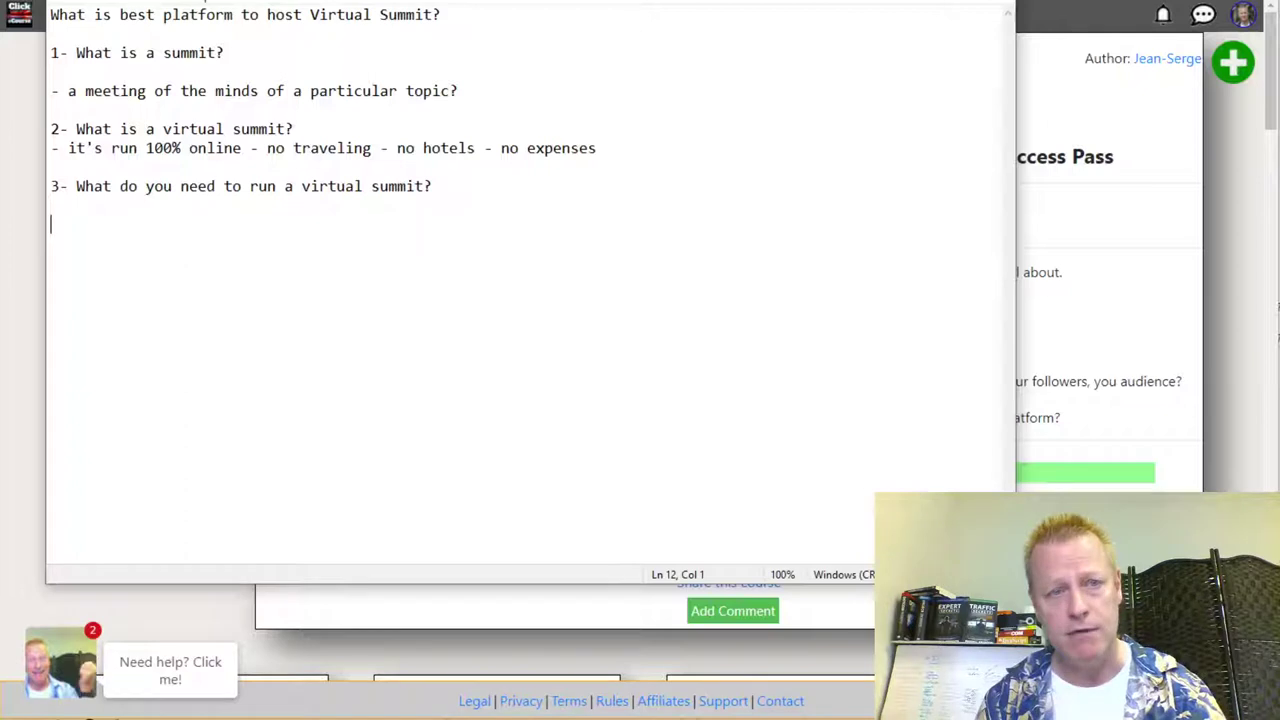
Add the bullet '- record videos of your speakers' under question 3
type("- ")
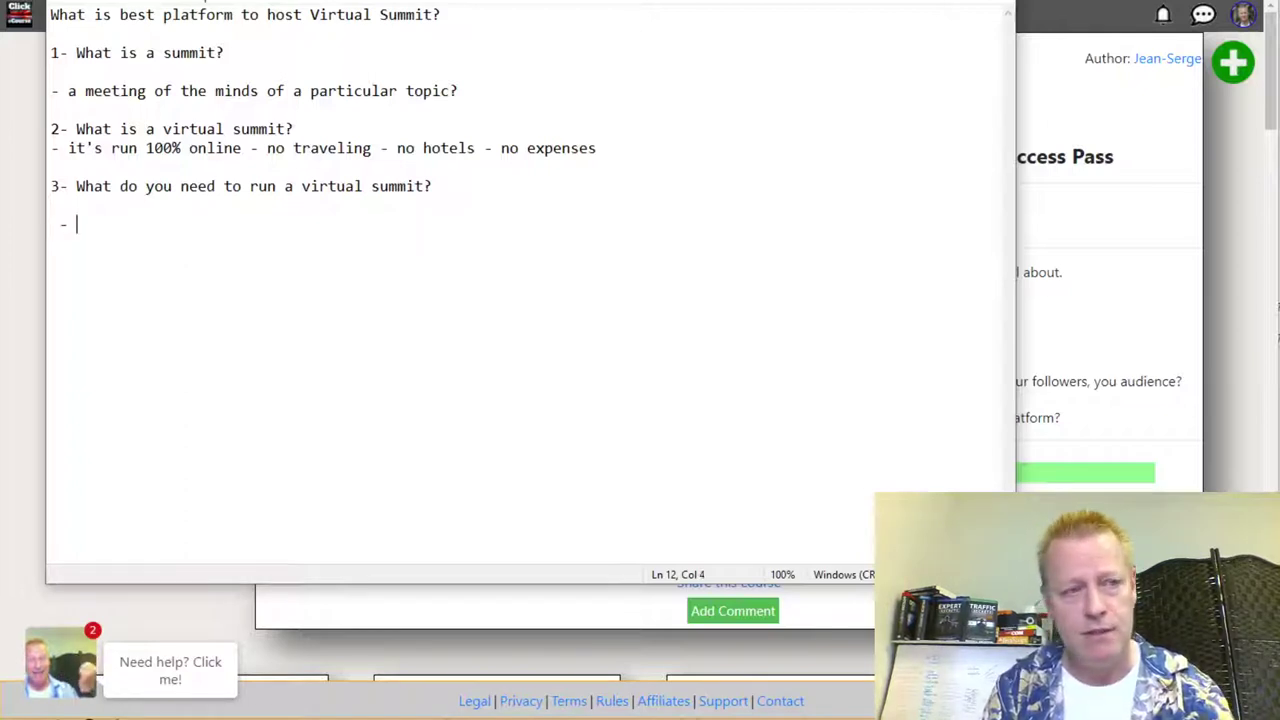
type("re")
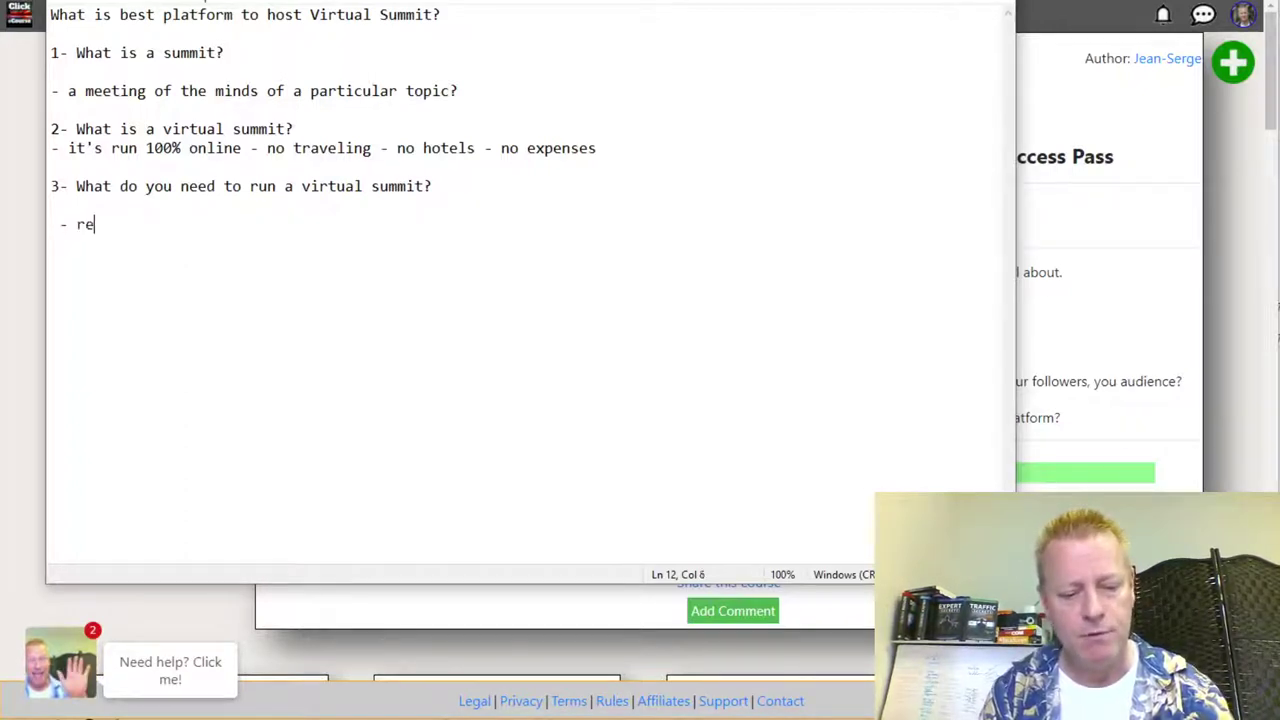
type("cord videos o")
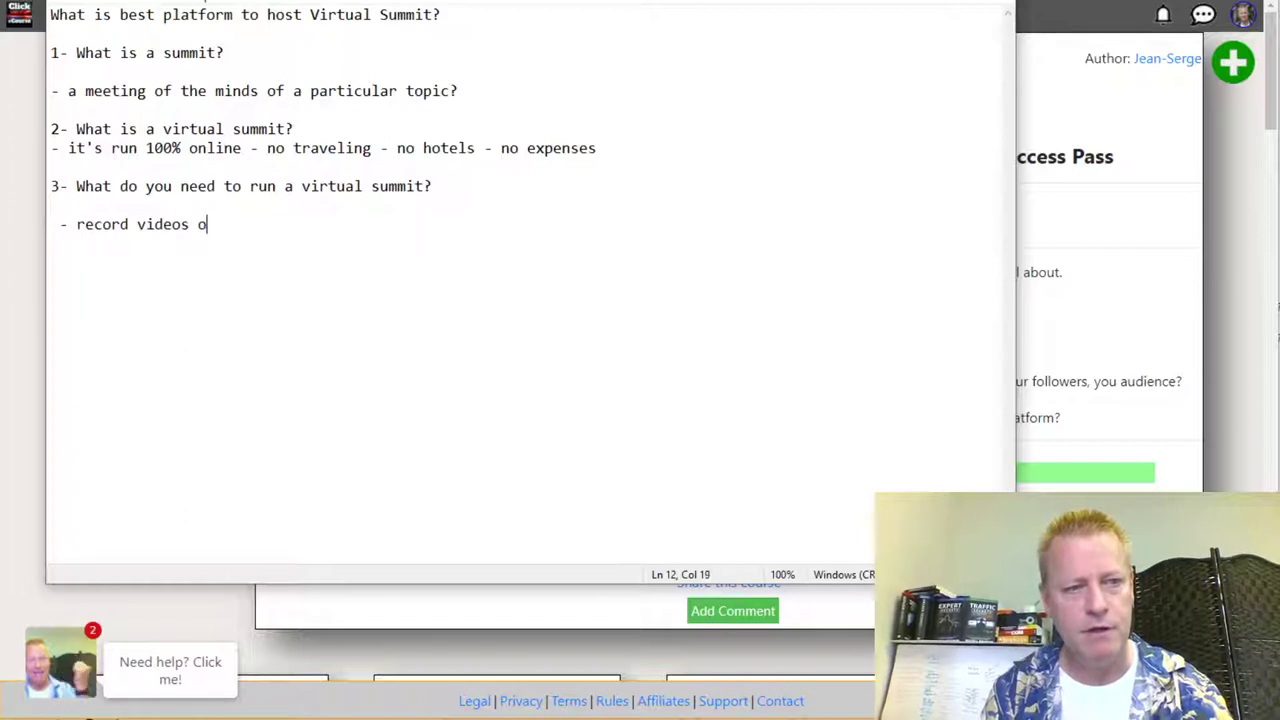
type("f your speakers")
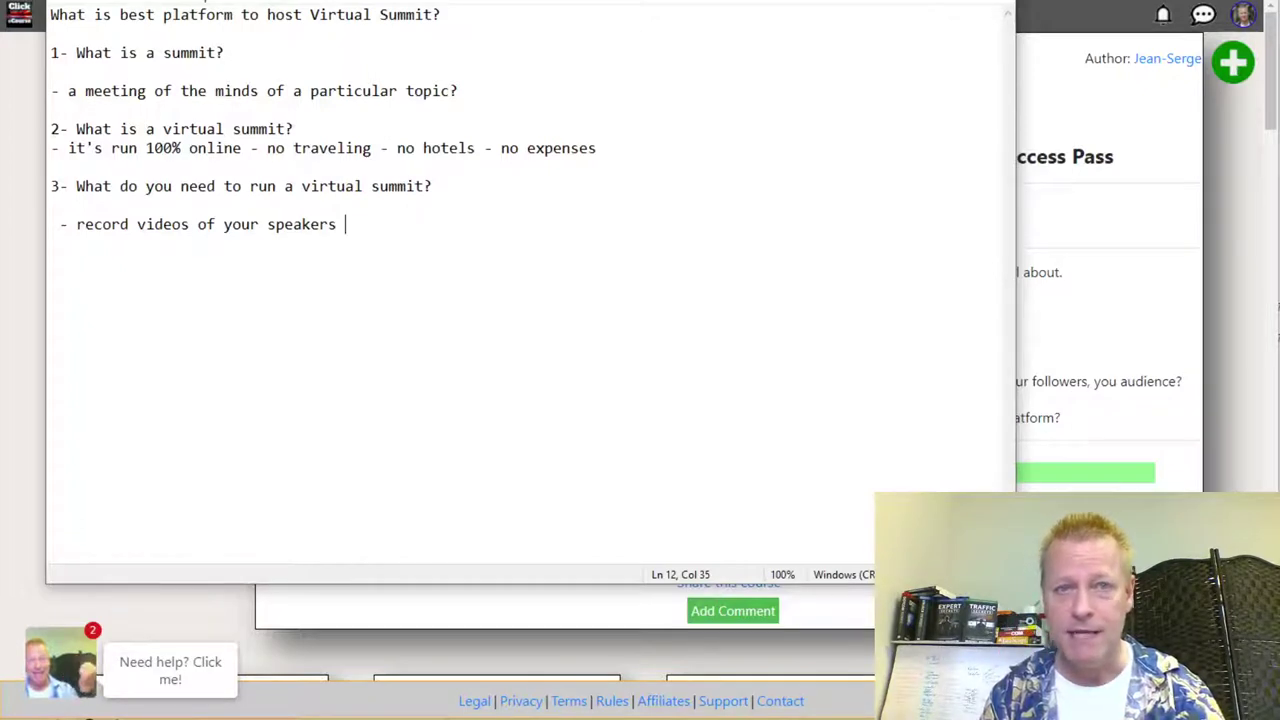
key("Up")
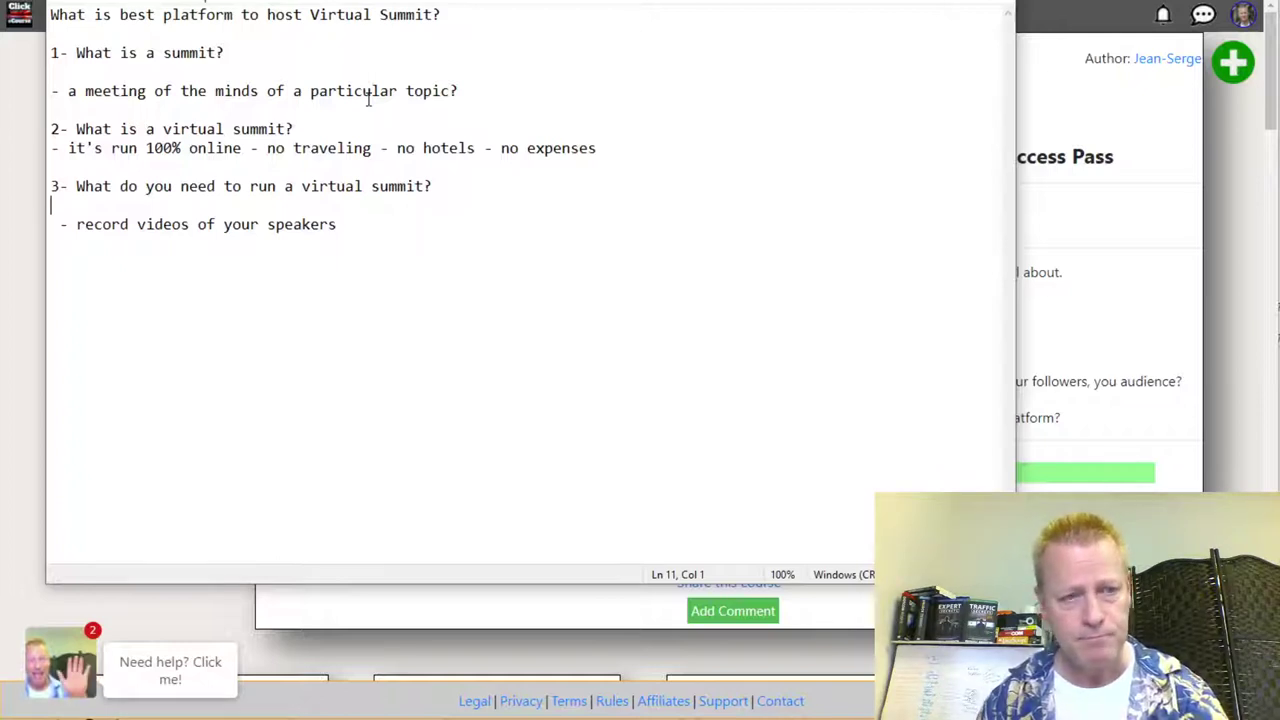
left_click(383, 231)
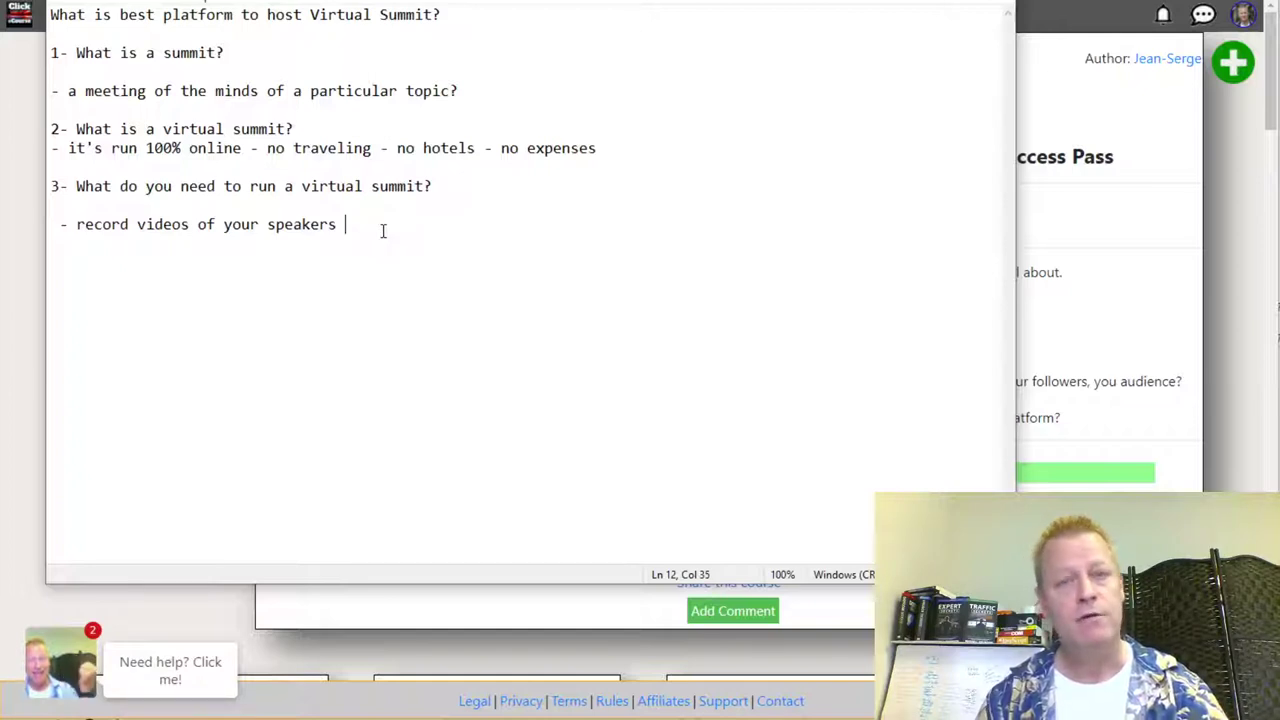
Append '(I did that in Zoom)' to the first bullet and start a new bullet line
type("(")
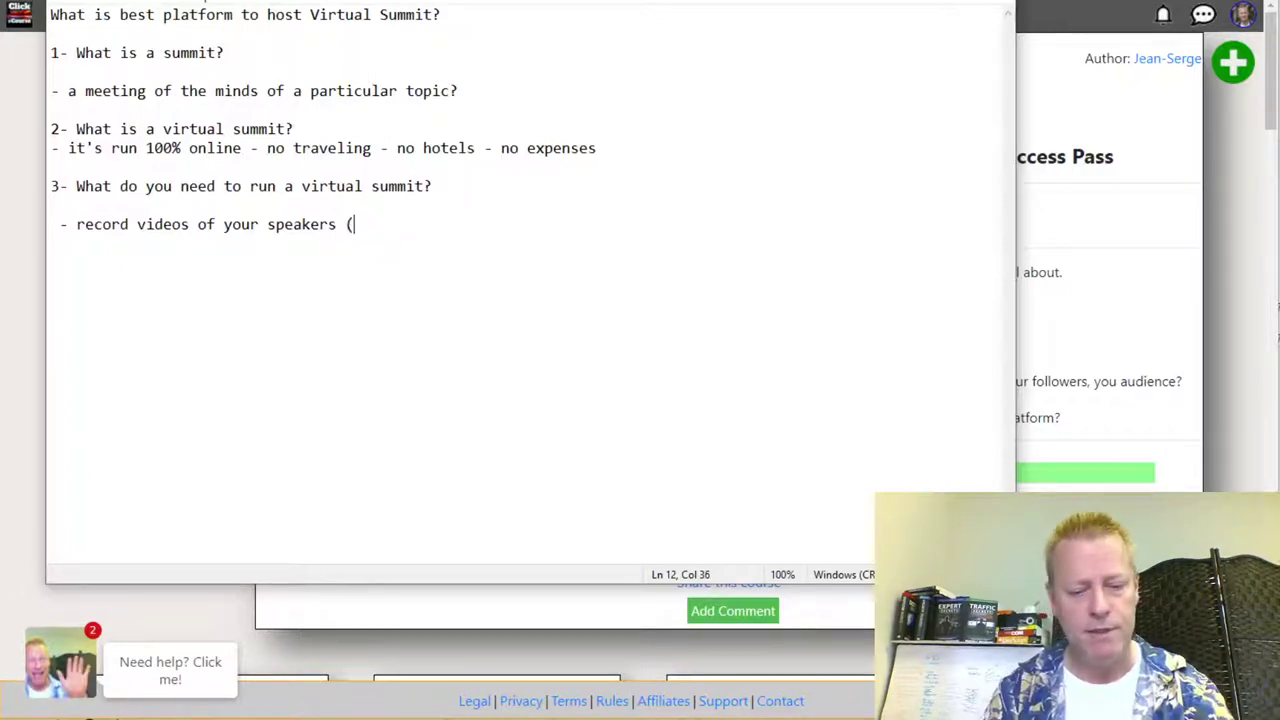
type("I did that in Zoom")
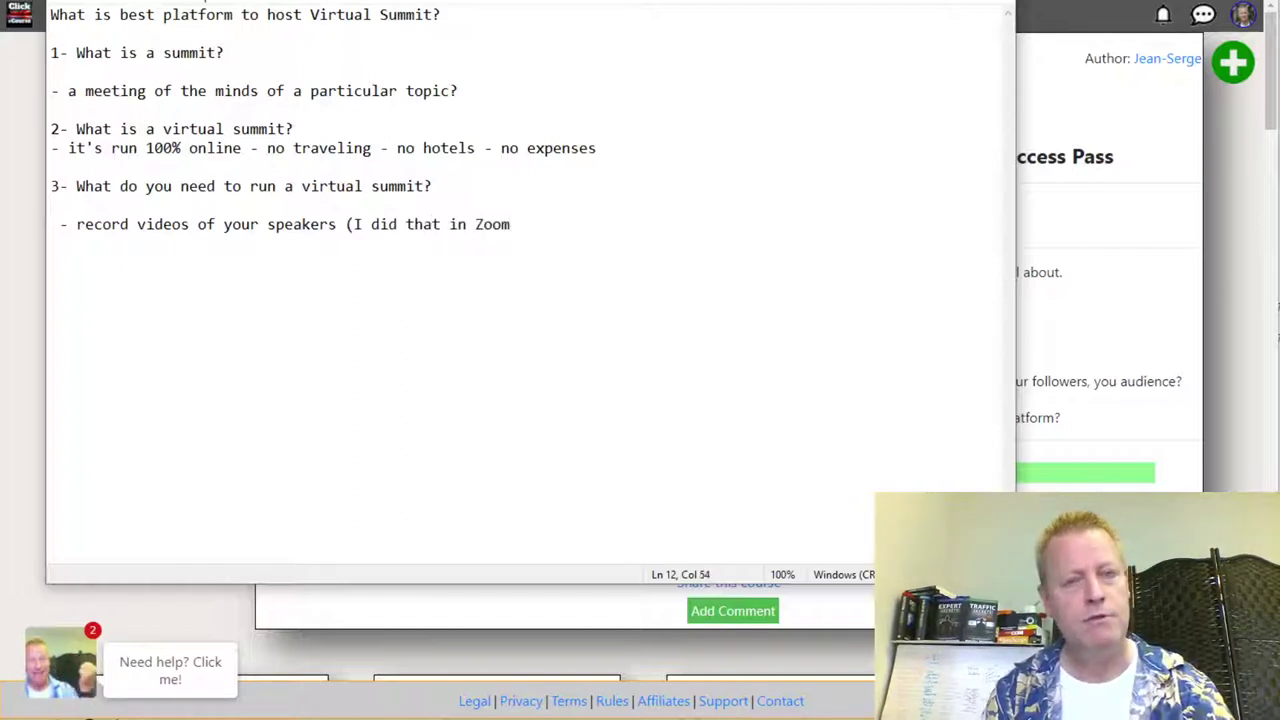
type(")")
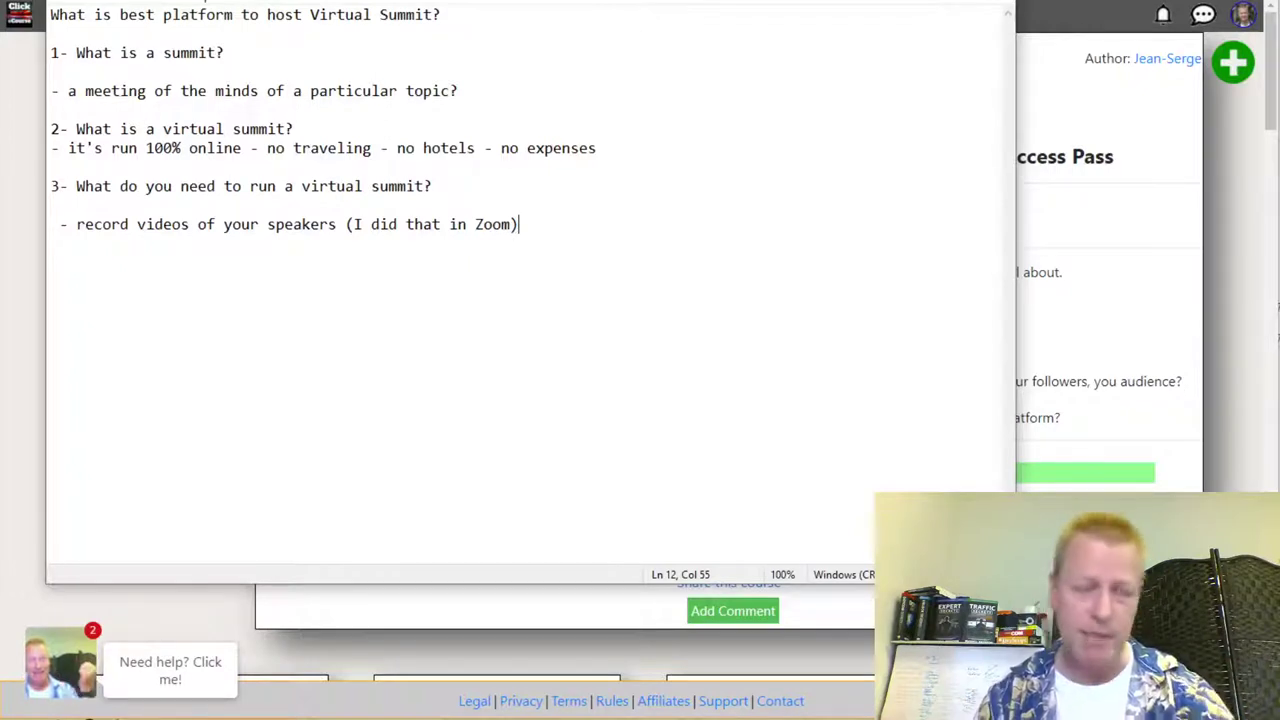
key("Return")
Add the bullet 'hosting of the videos' under question 3
type("- ")
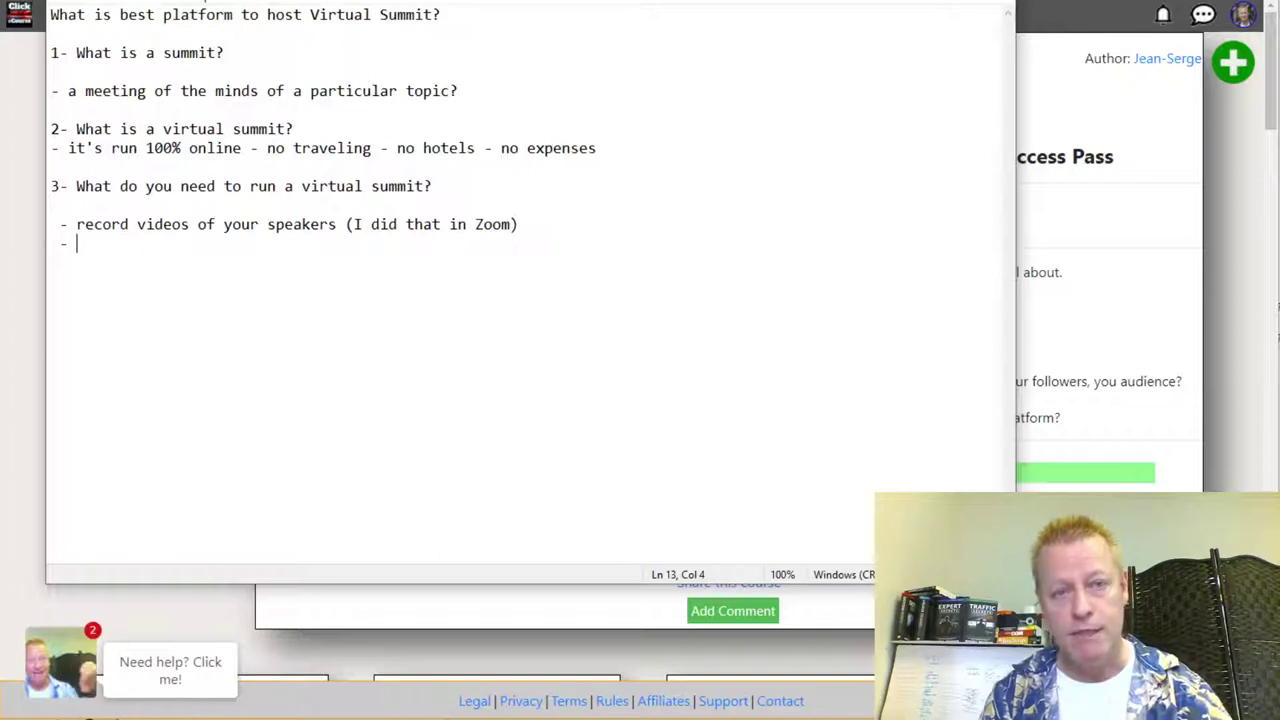
type("Pl")
key("BackSpace")
key("BackSpace")
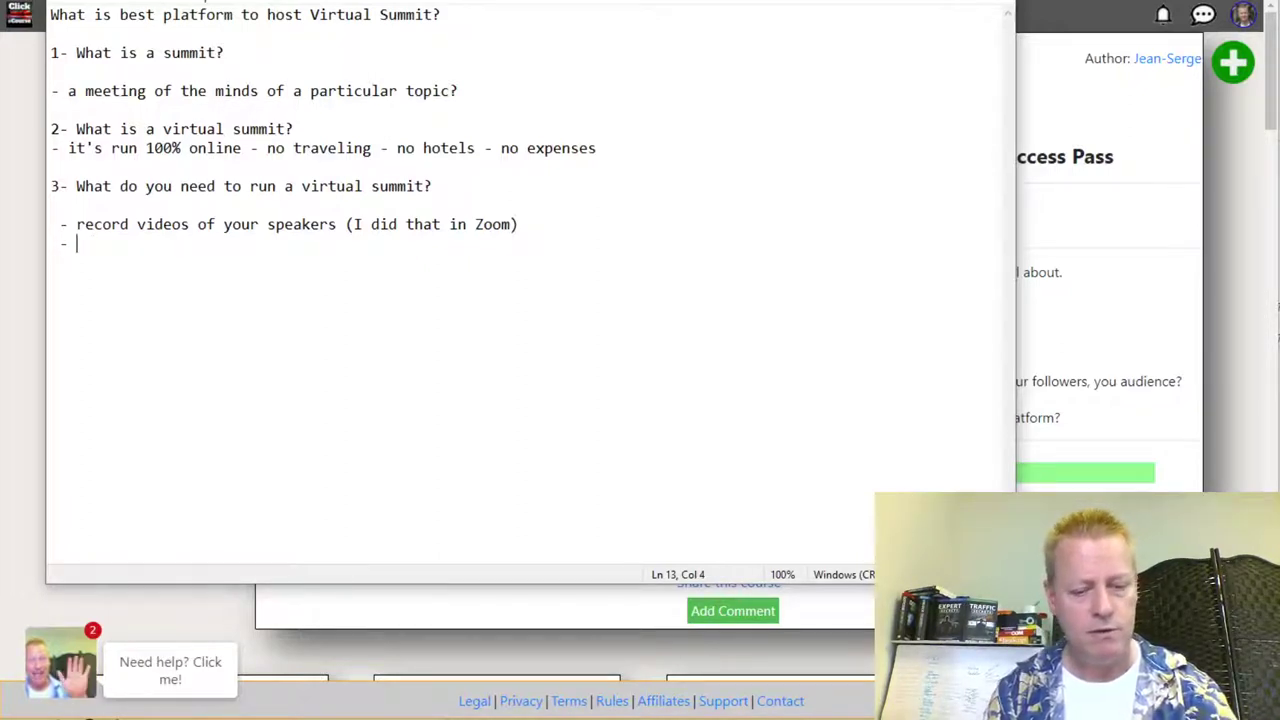
type("hosting of ")
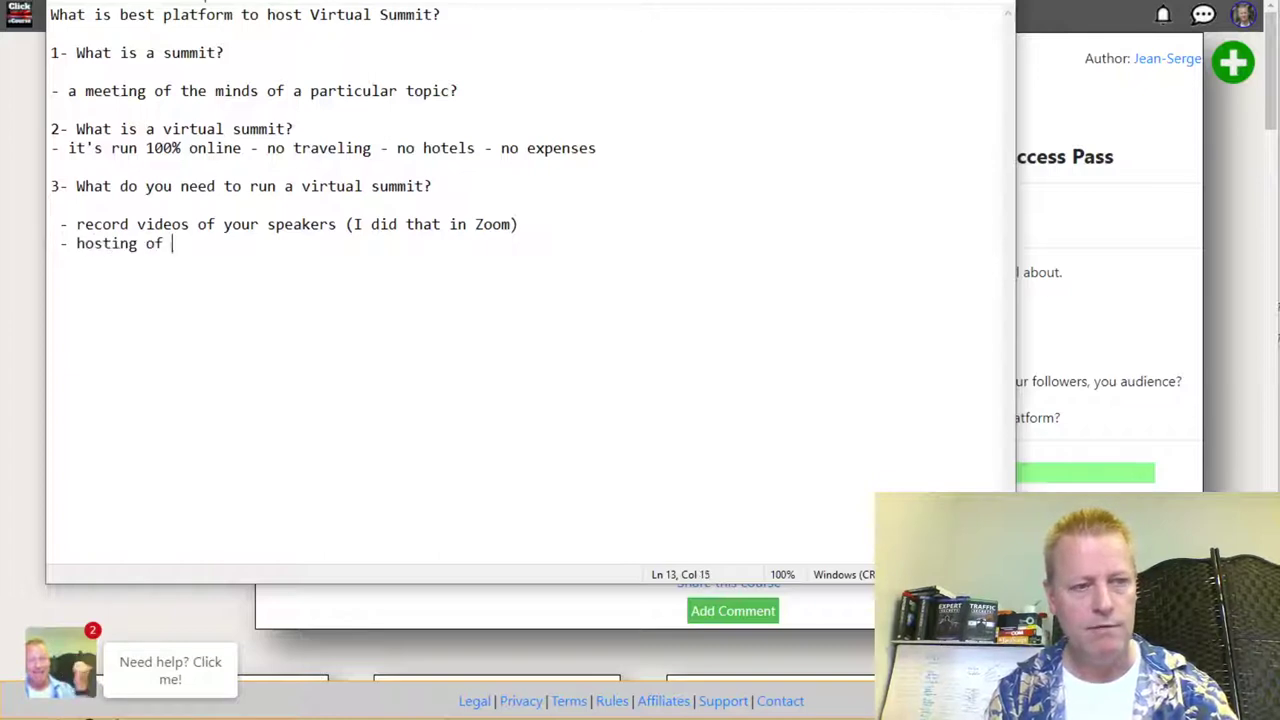
type("the videos")
Add the bullet 'attendees can register for free (or paid)' below it
key("Return")
type("- ")
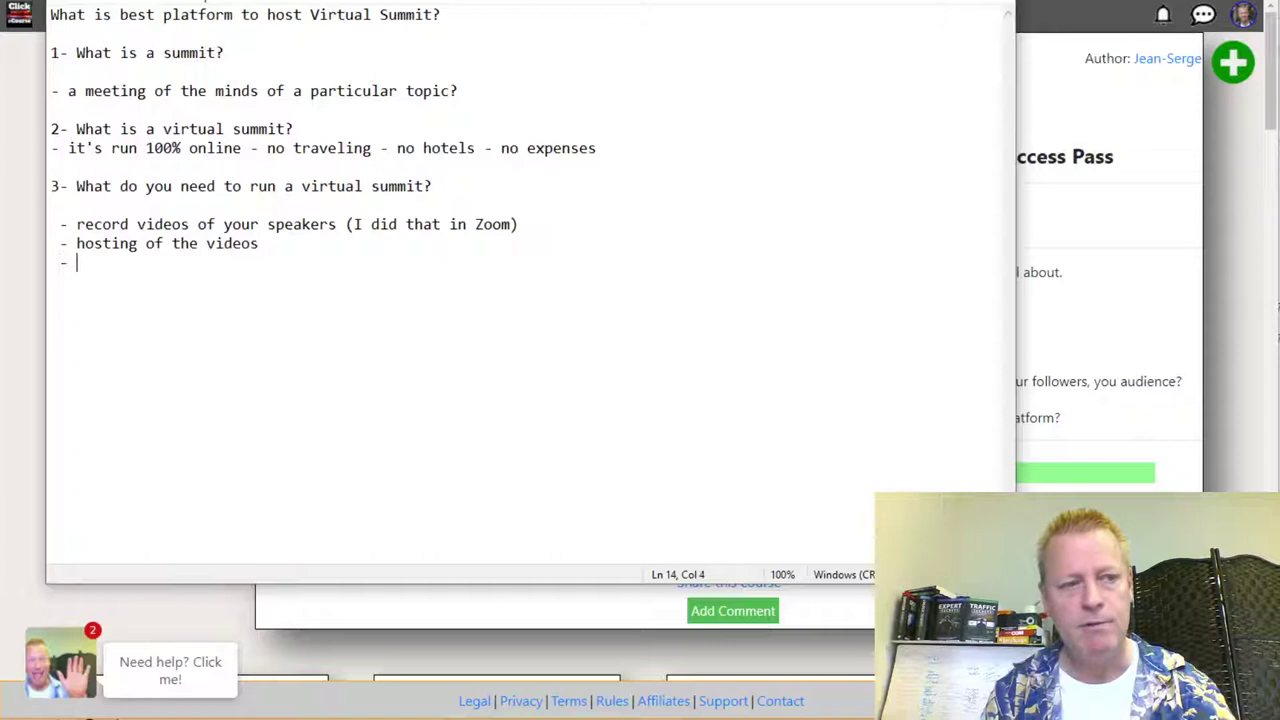
type("re")
key("BackSpace")
key("BackSpace")
type("attendees can register")
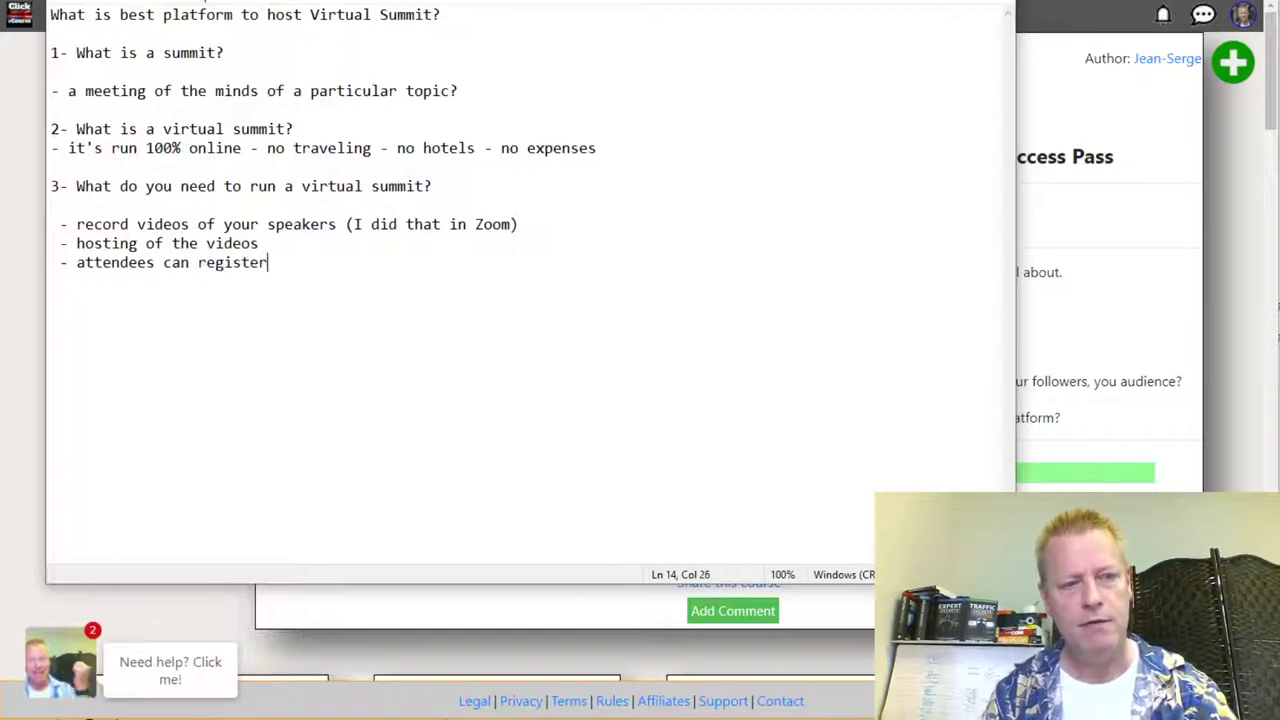
type(" for free")
key("Return")
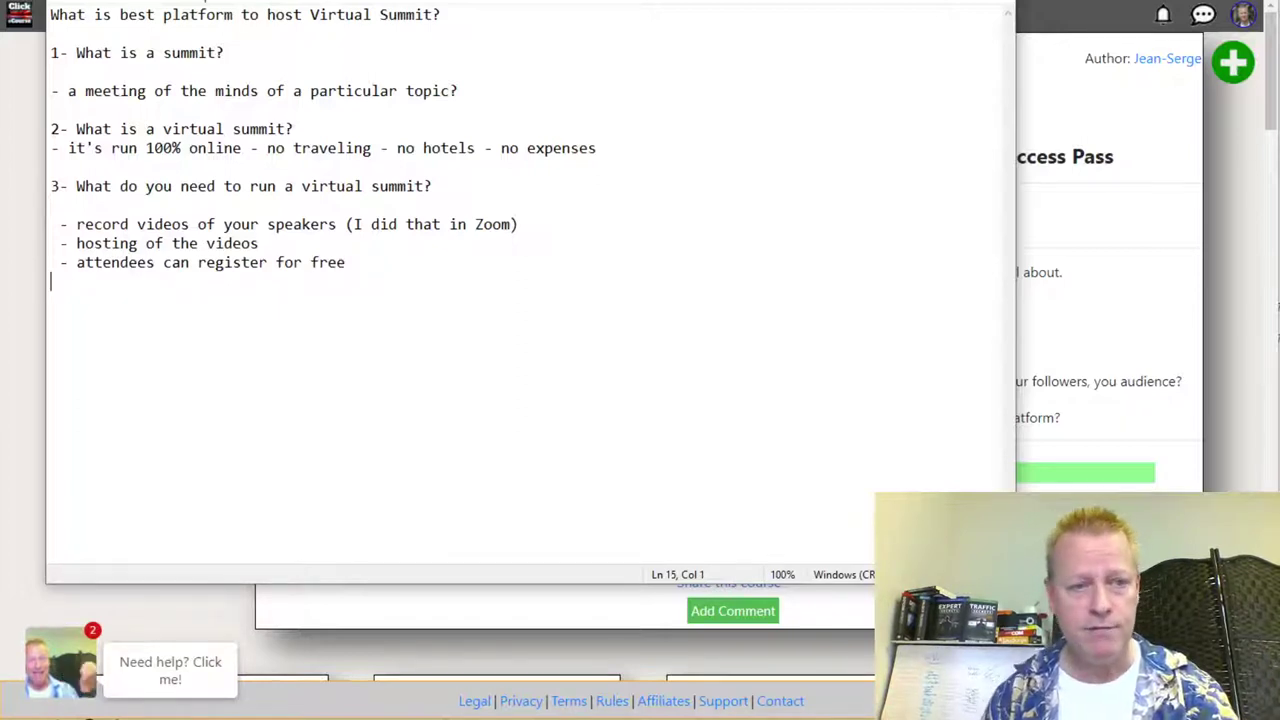
key("BackSpace")
type("(or pai")
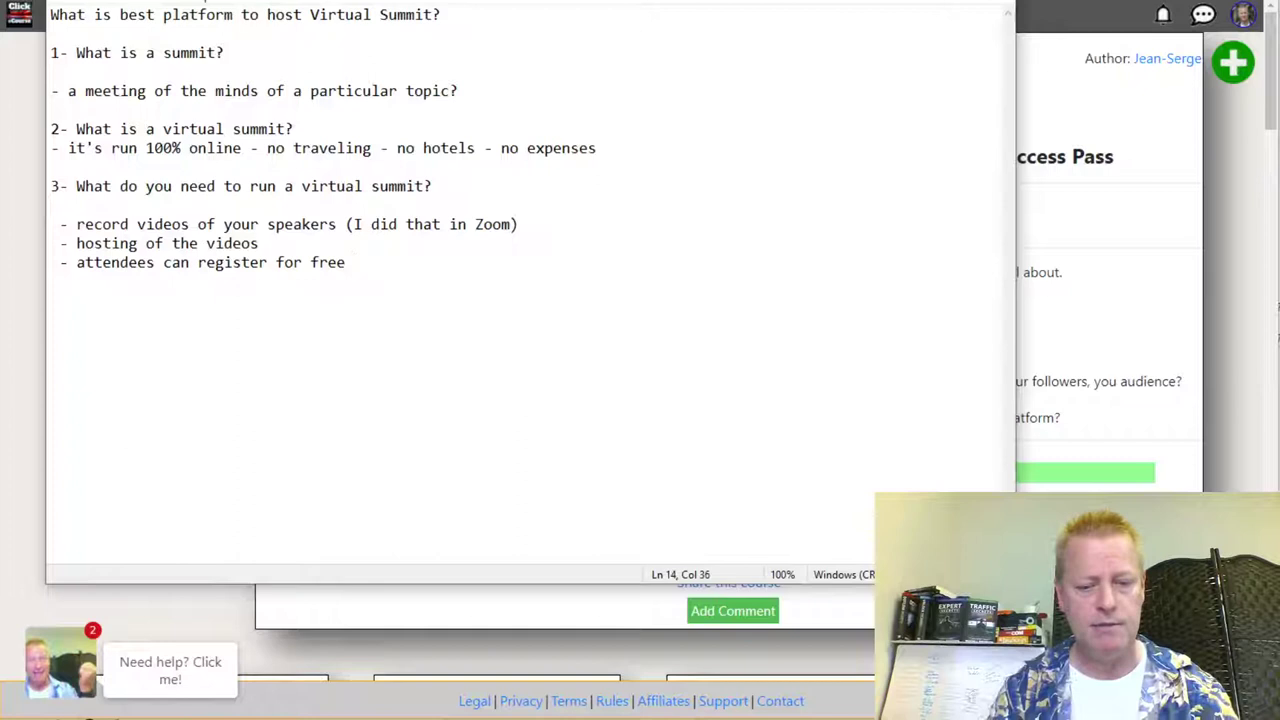
type("d)")
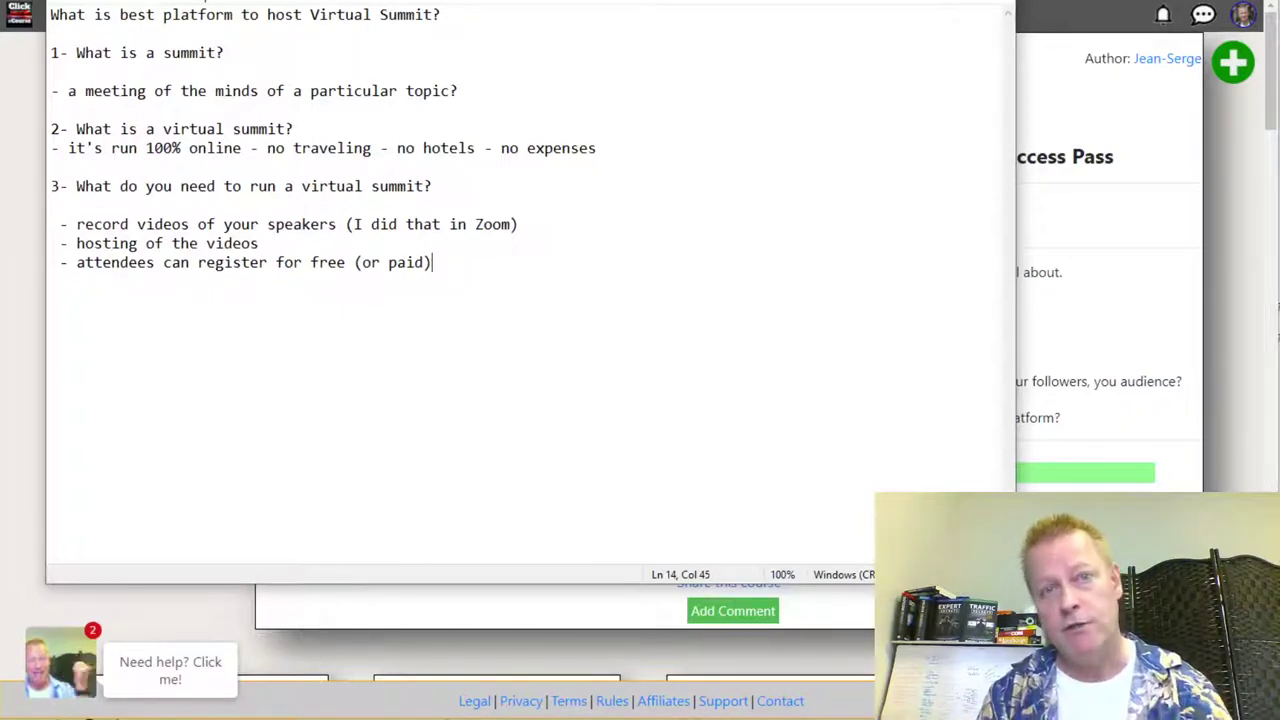
type("-")
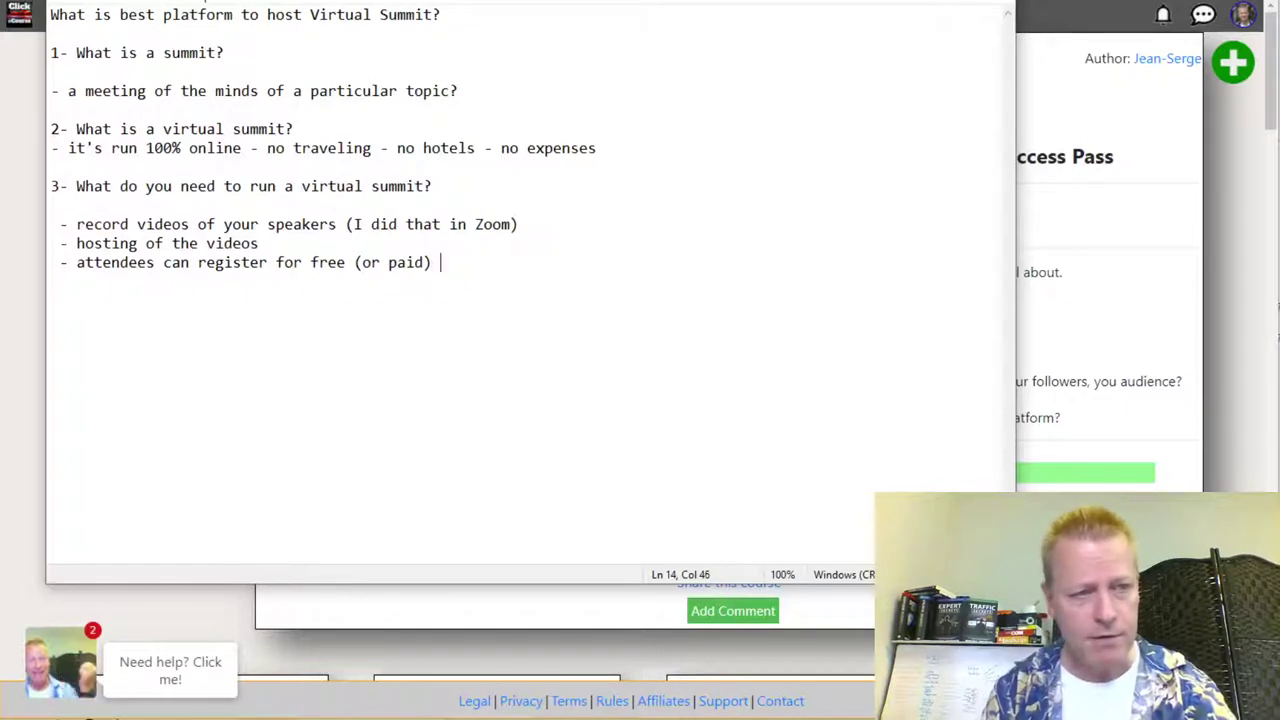
key("BackSpace")
key("BackSpace")
key("Return")
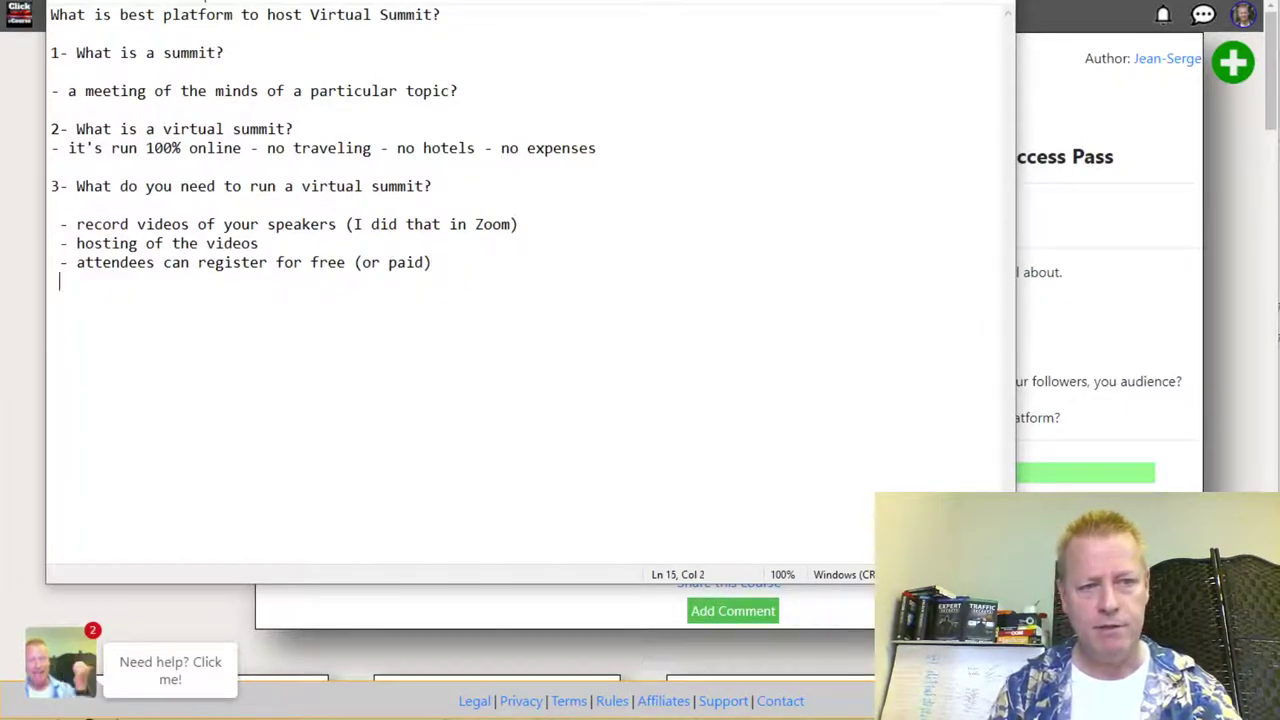
type("- ")
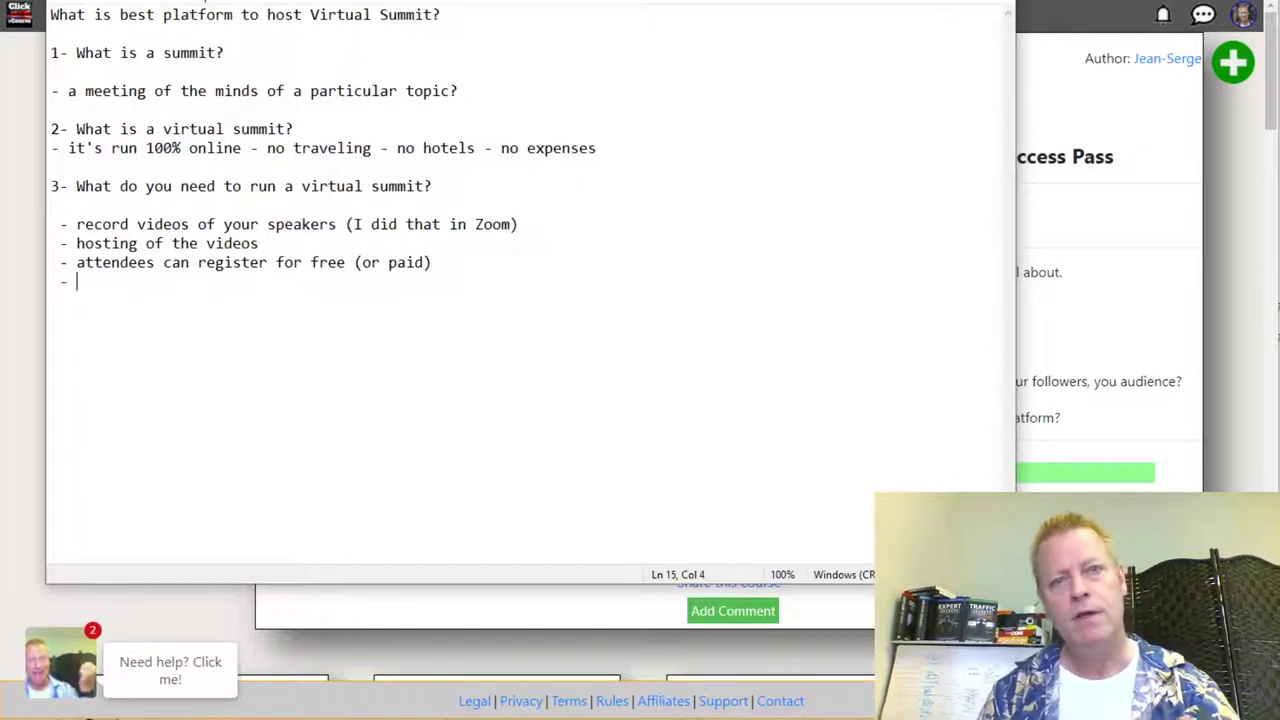
type("make videos available for a ")
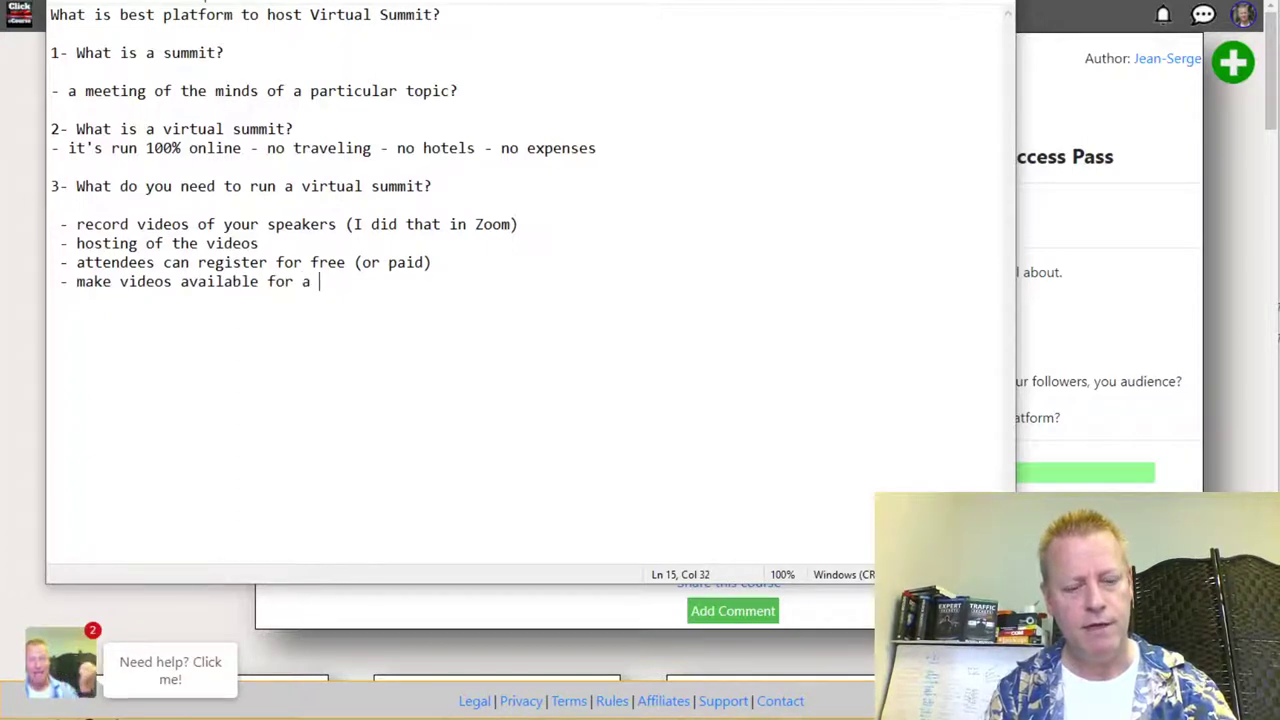
type("specific time")
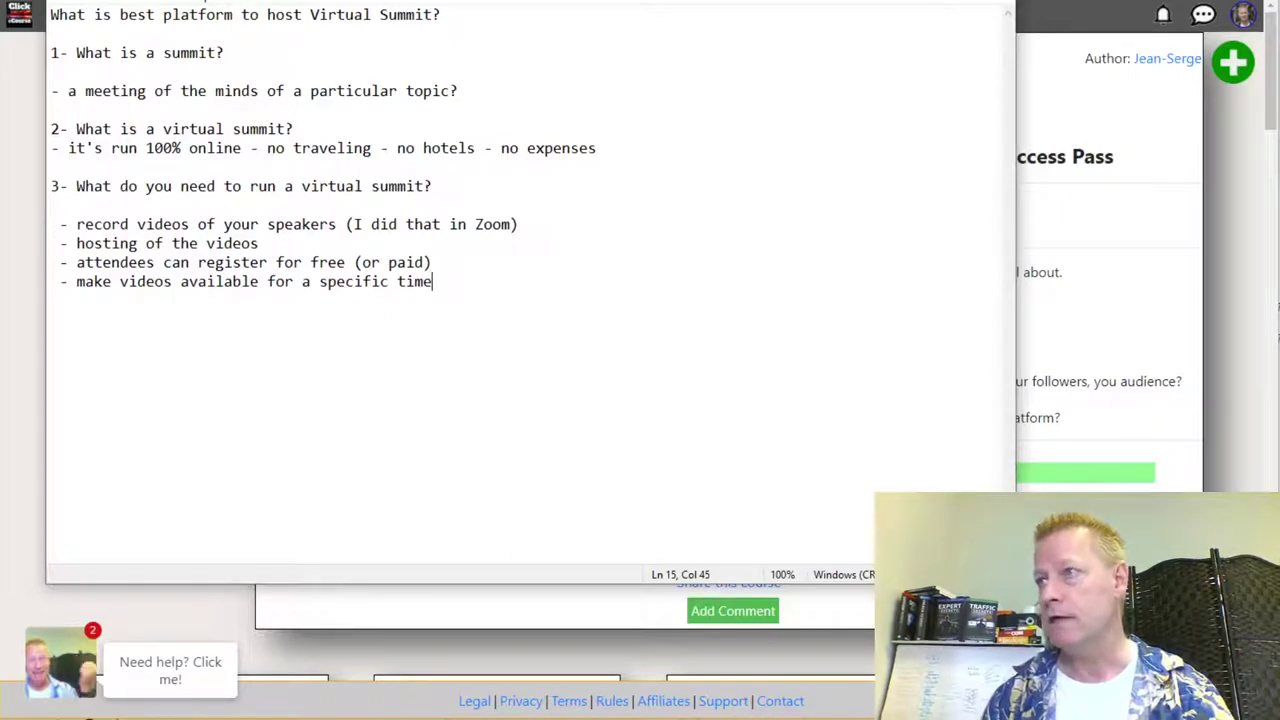
left_click_drag(1279, 114, 625, 0)
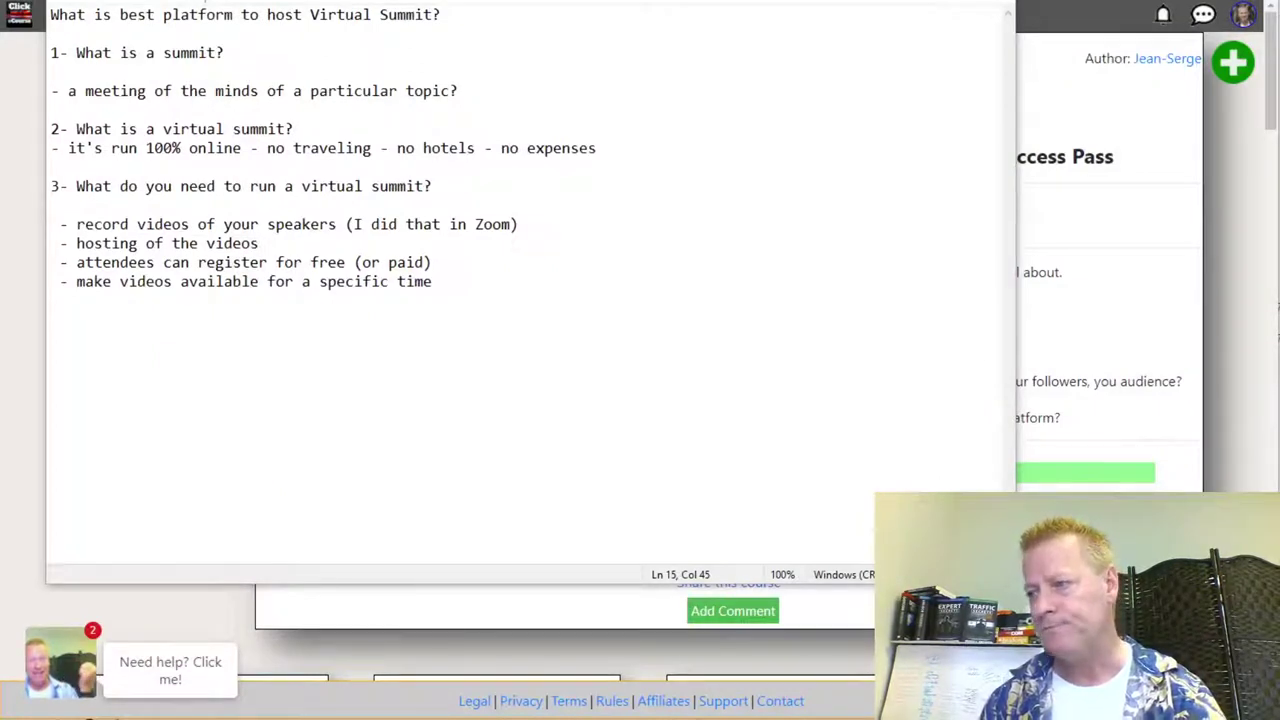
Add the bullet '- allow VIP full access pass' after the last bullet, then a new line
left_click(228, 329)
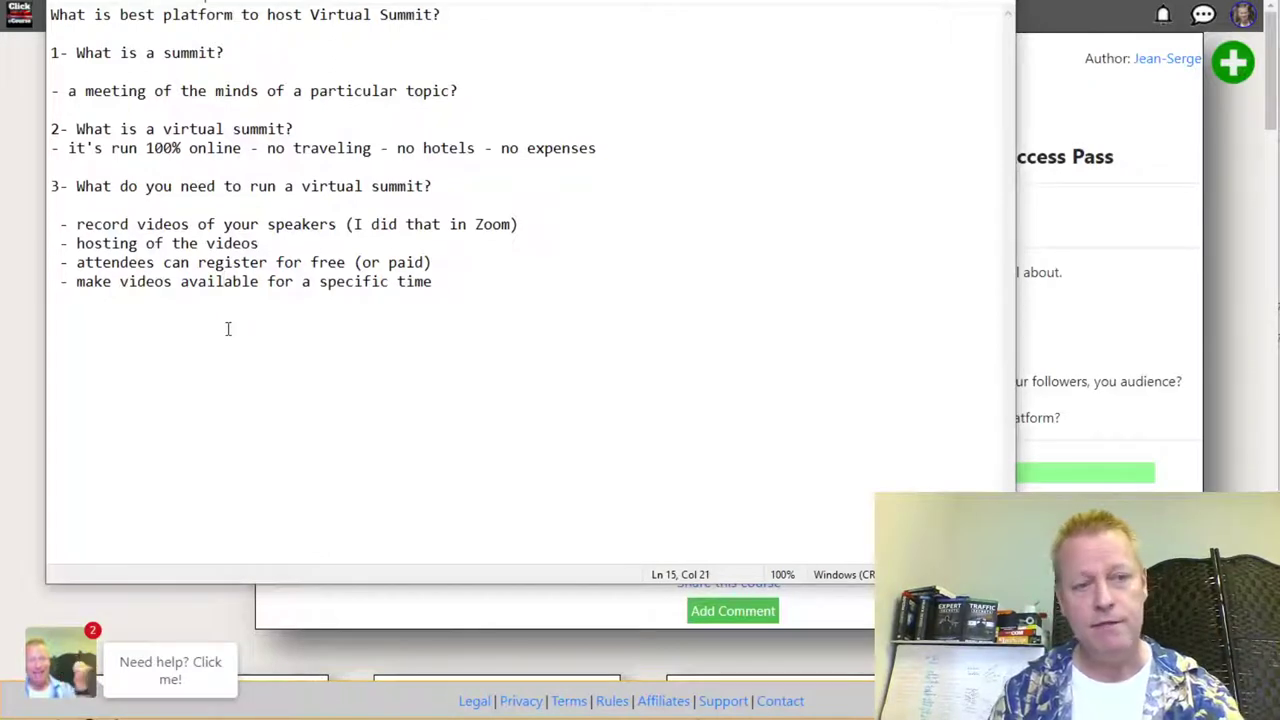
left_click(449, 281)
key("Return")
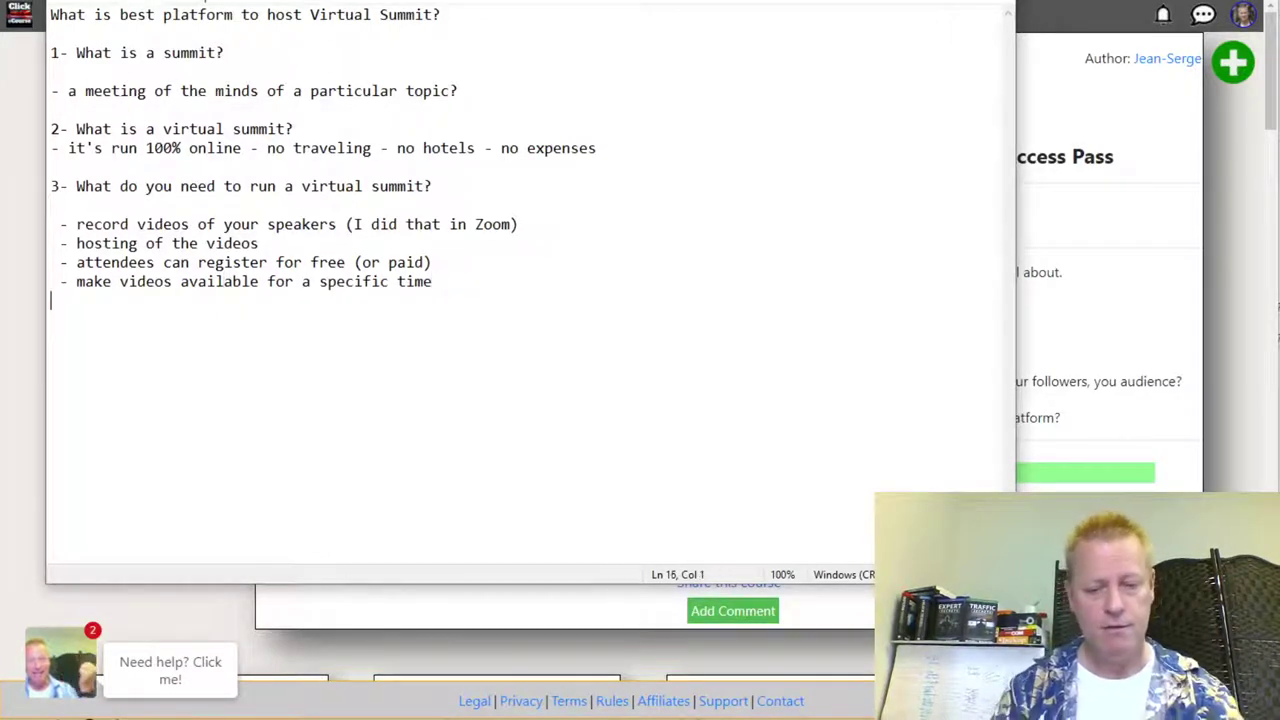
type("- make cideo")
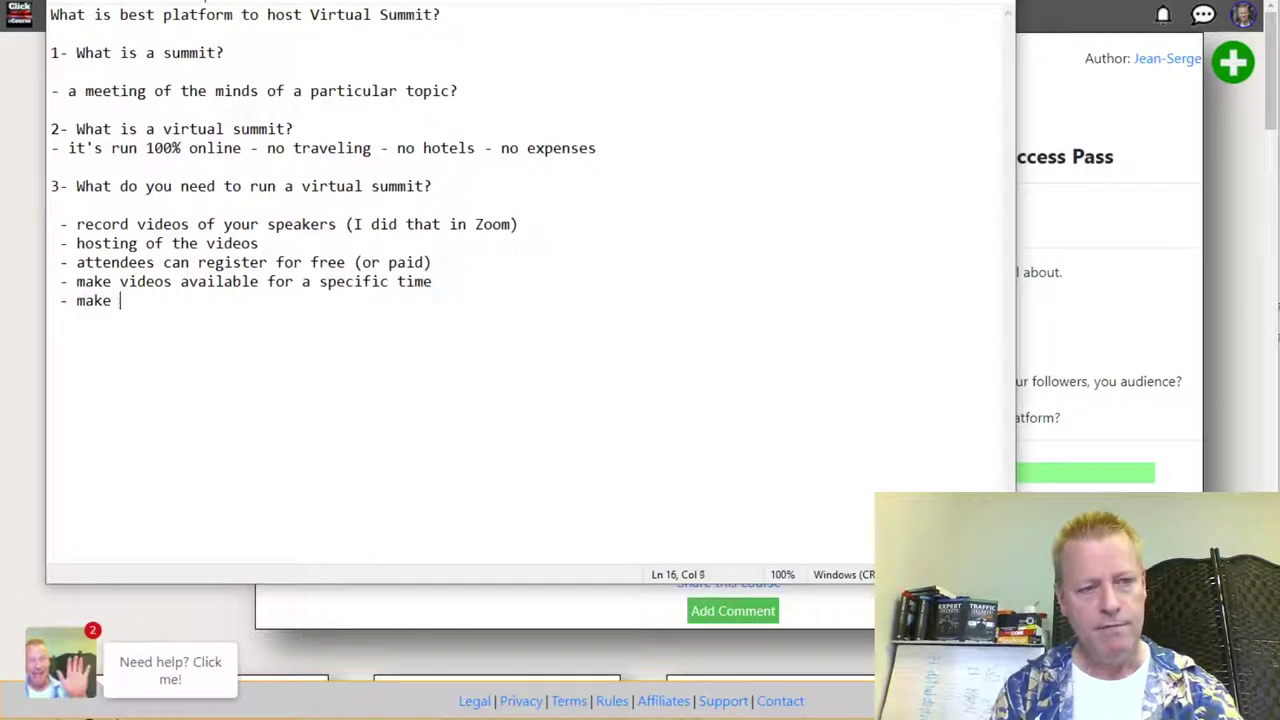
key("BackSpace")
key("BackSpace")
key("BackSpace")
key("BackSpace")
key("BackSpace")
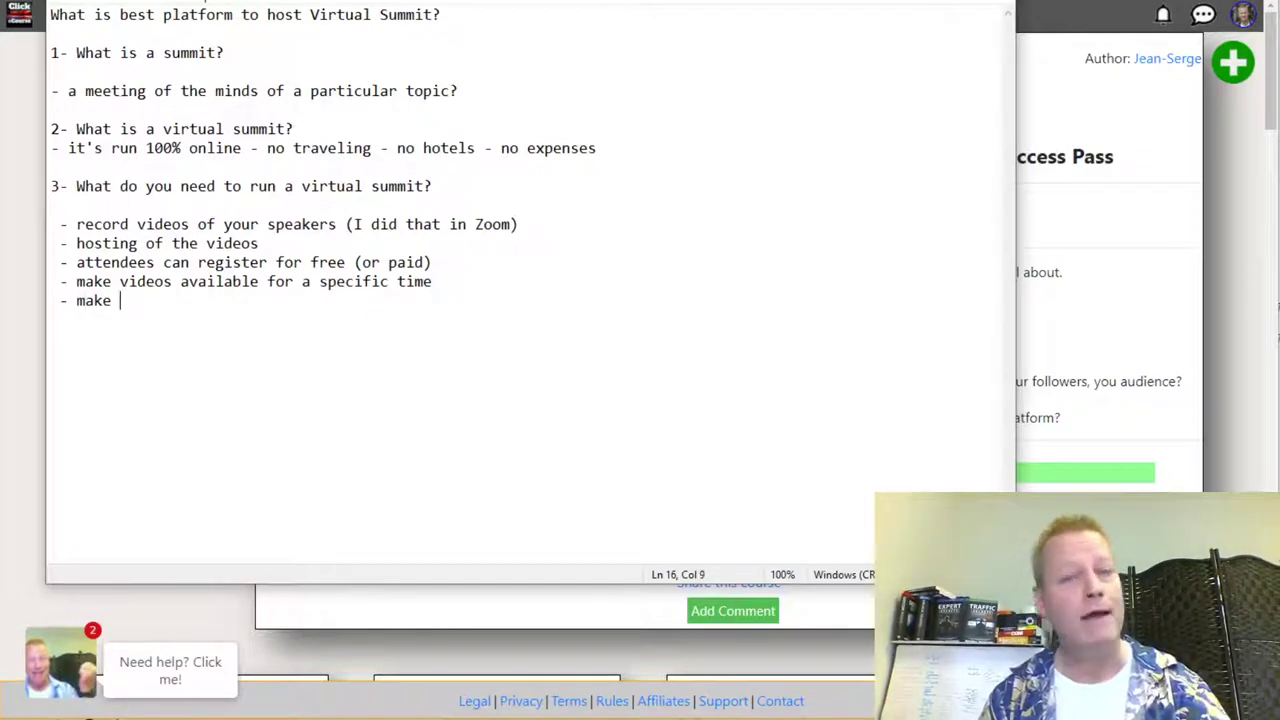
key("BackSpace")
key("BackSpace")
key("BackSpace")
key("BackSpace")
key("BackSpace")
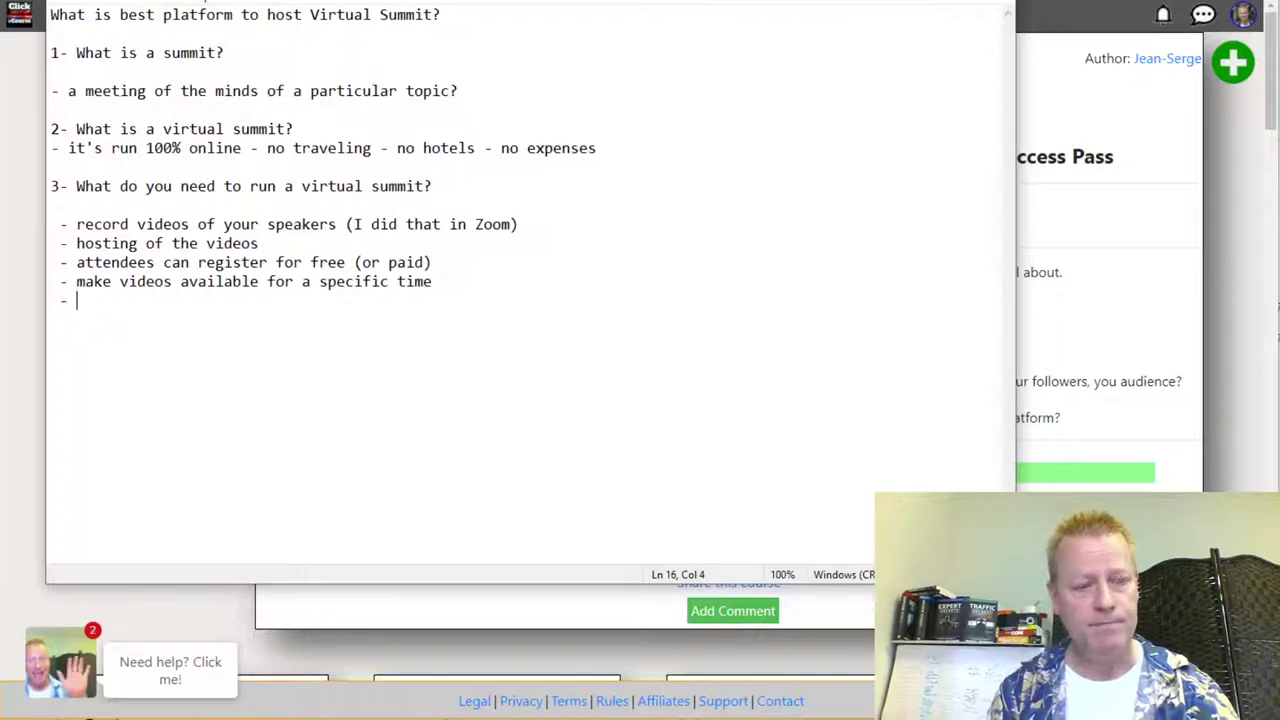
type("allow VIP ")
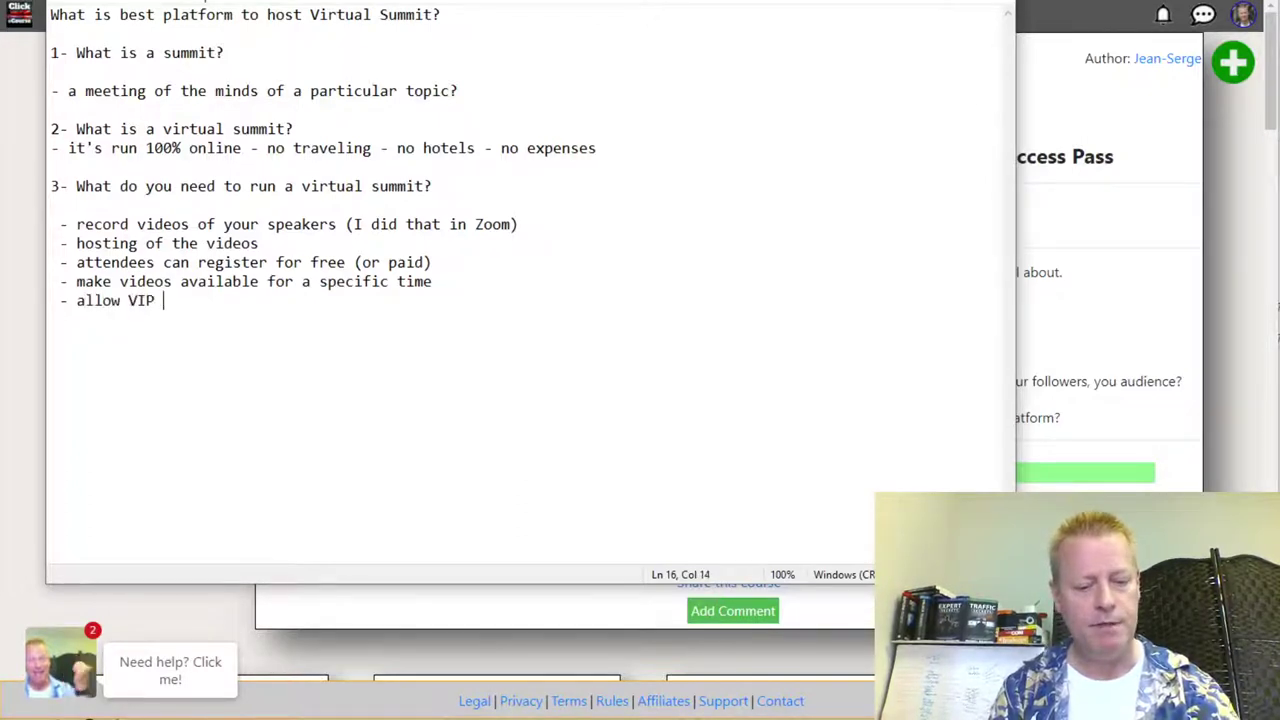
type("full a")
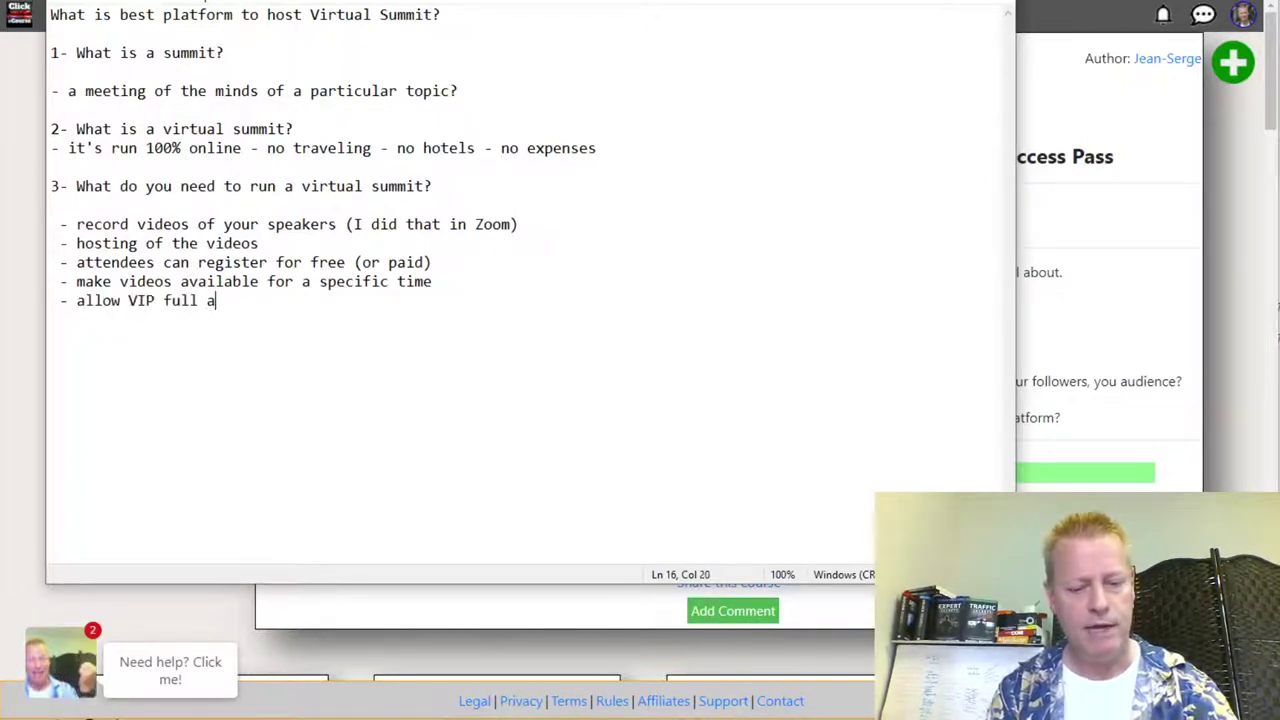
type("ccess ")
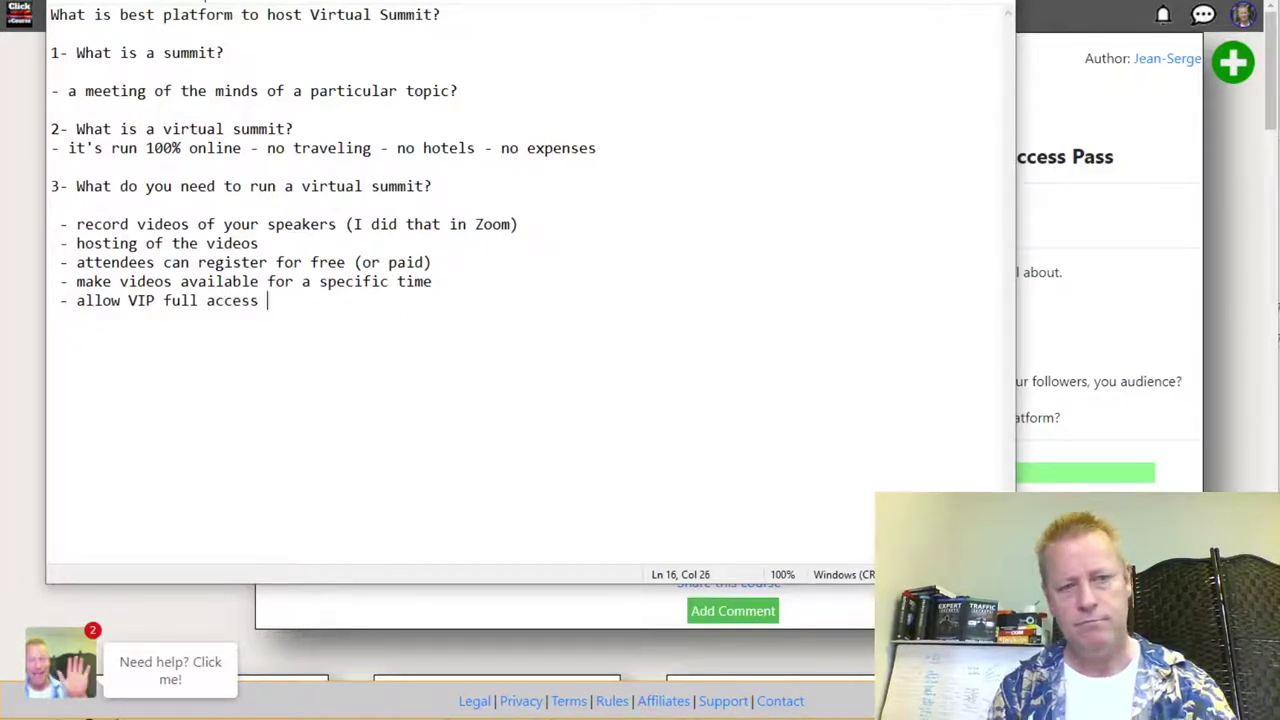
type("pass")
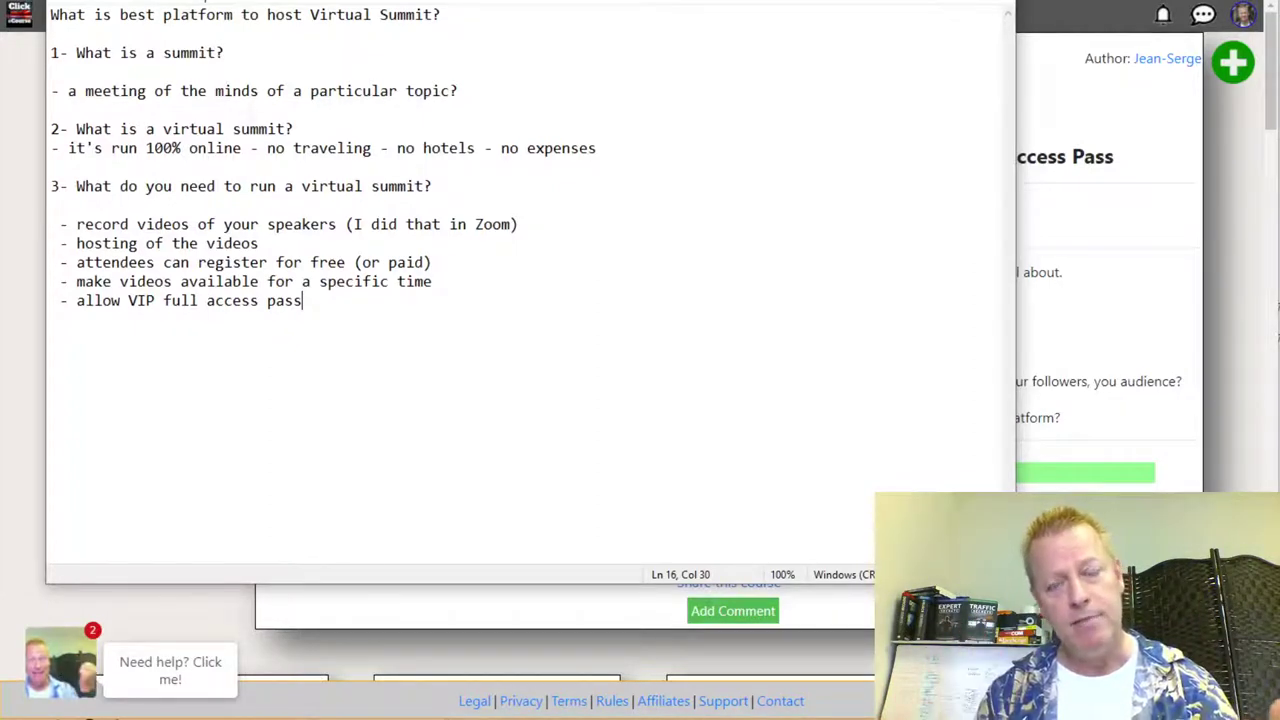
key("Return")
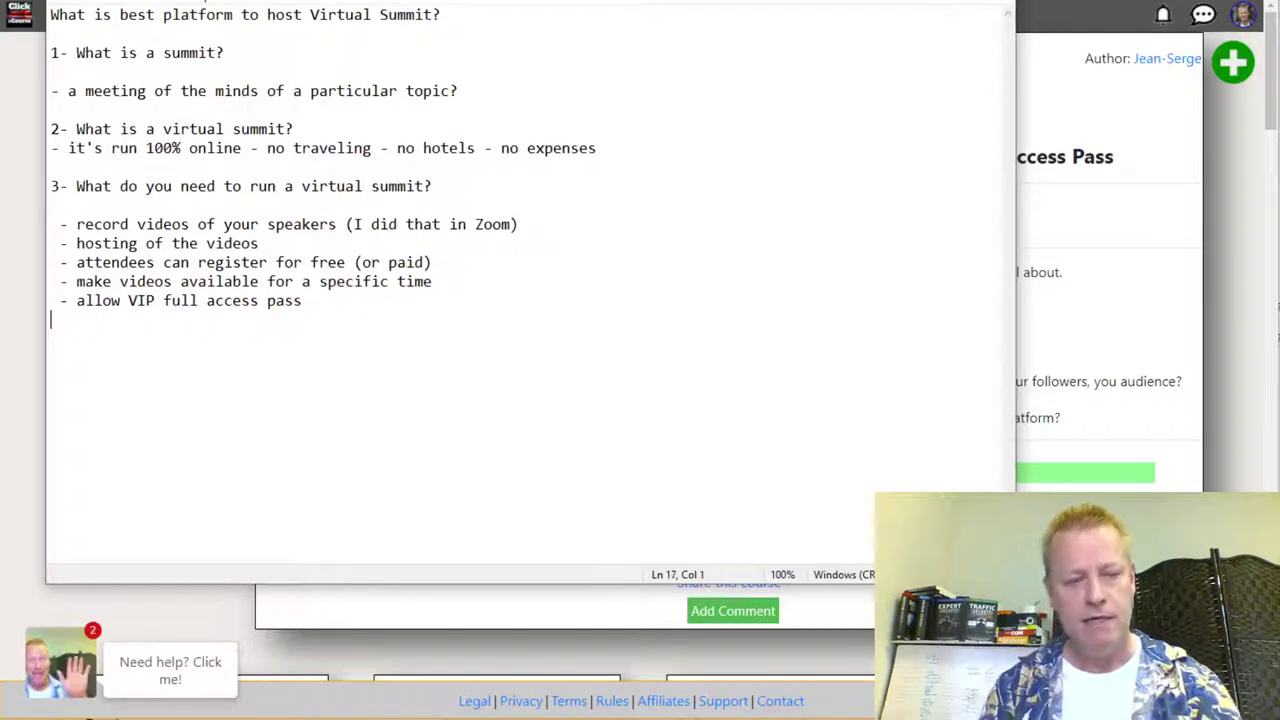
Add the bullet '- have ability to promote by others' and start a new line
type("- ")
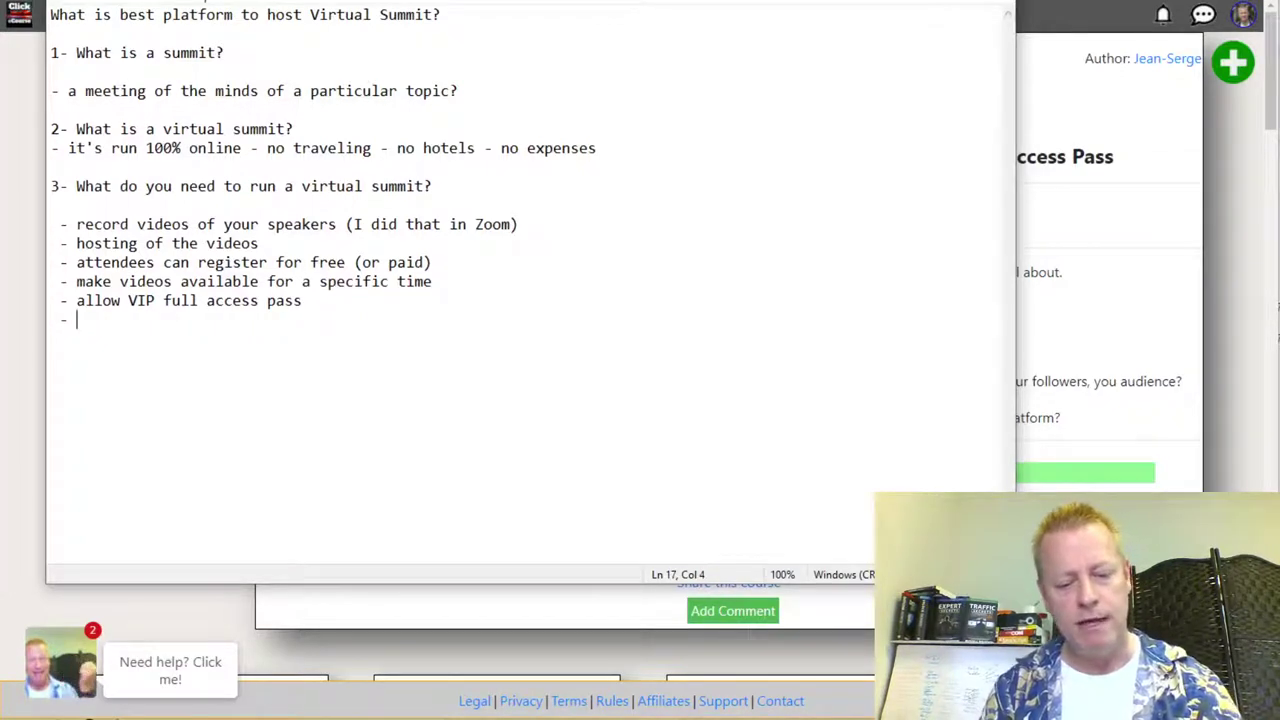
type("have ab")
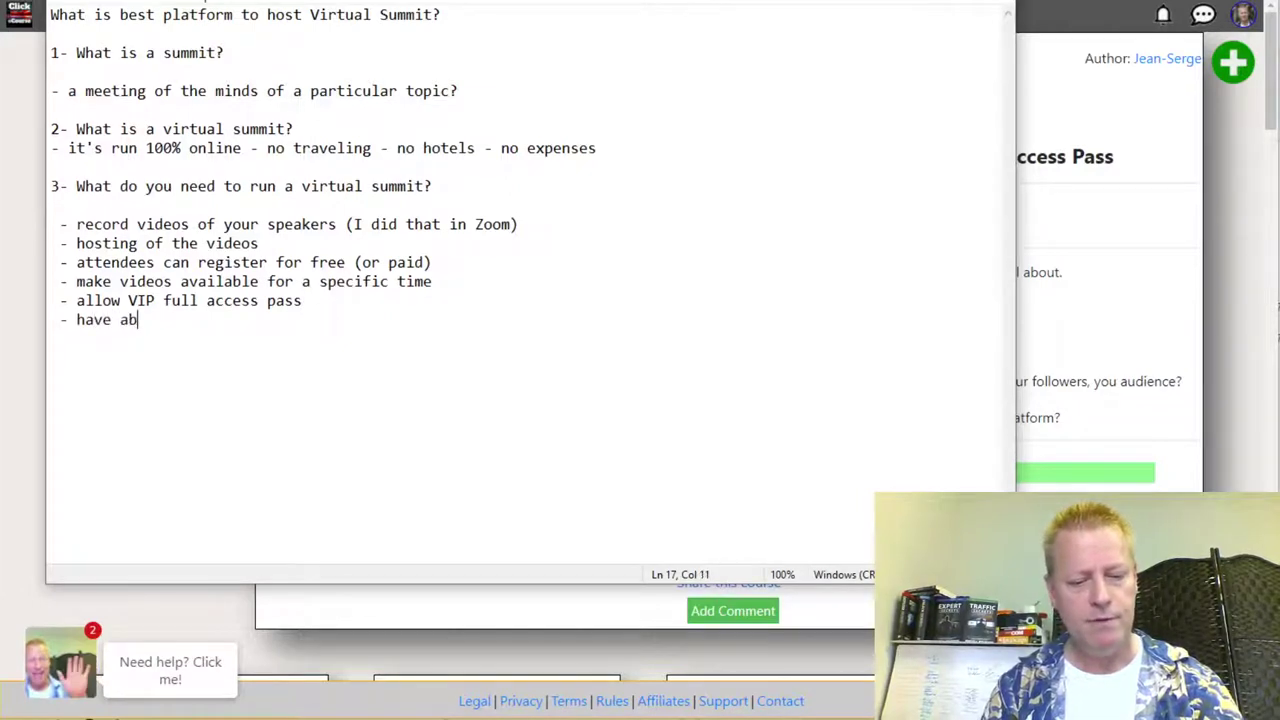
type("ility to prom")
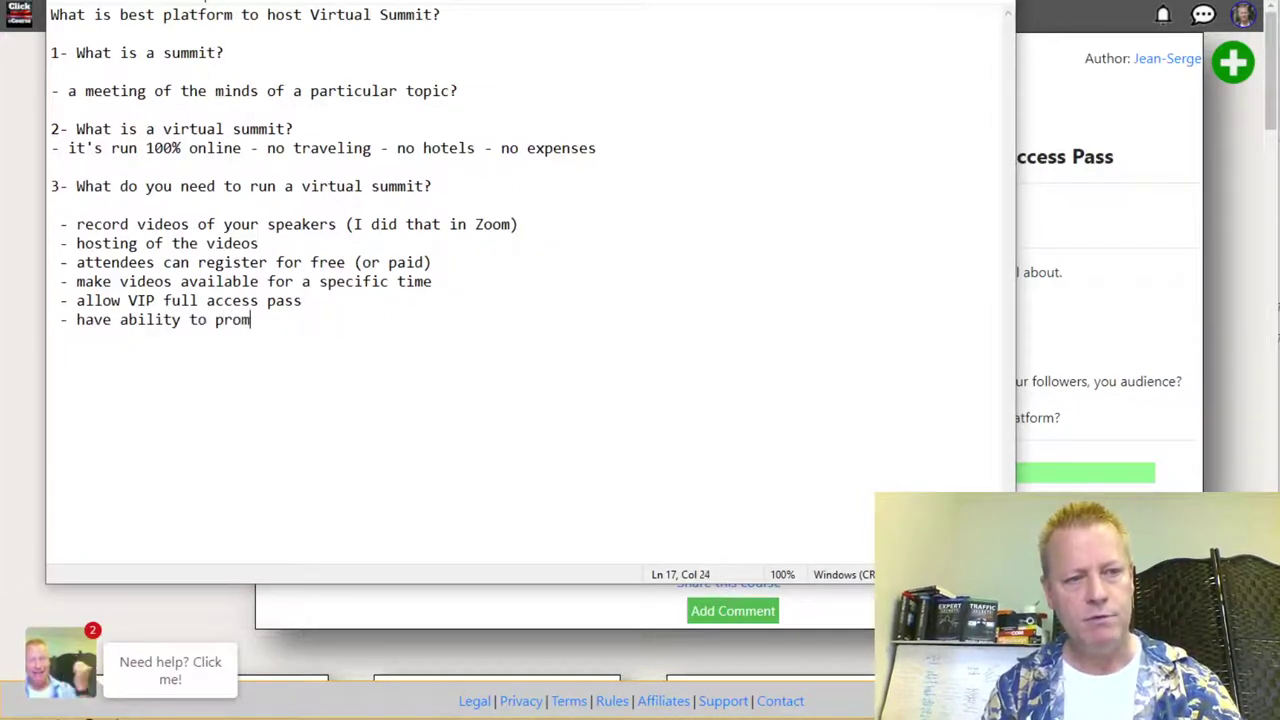
type("ote by others")
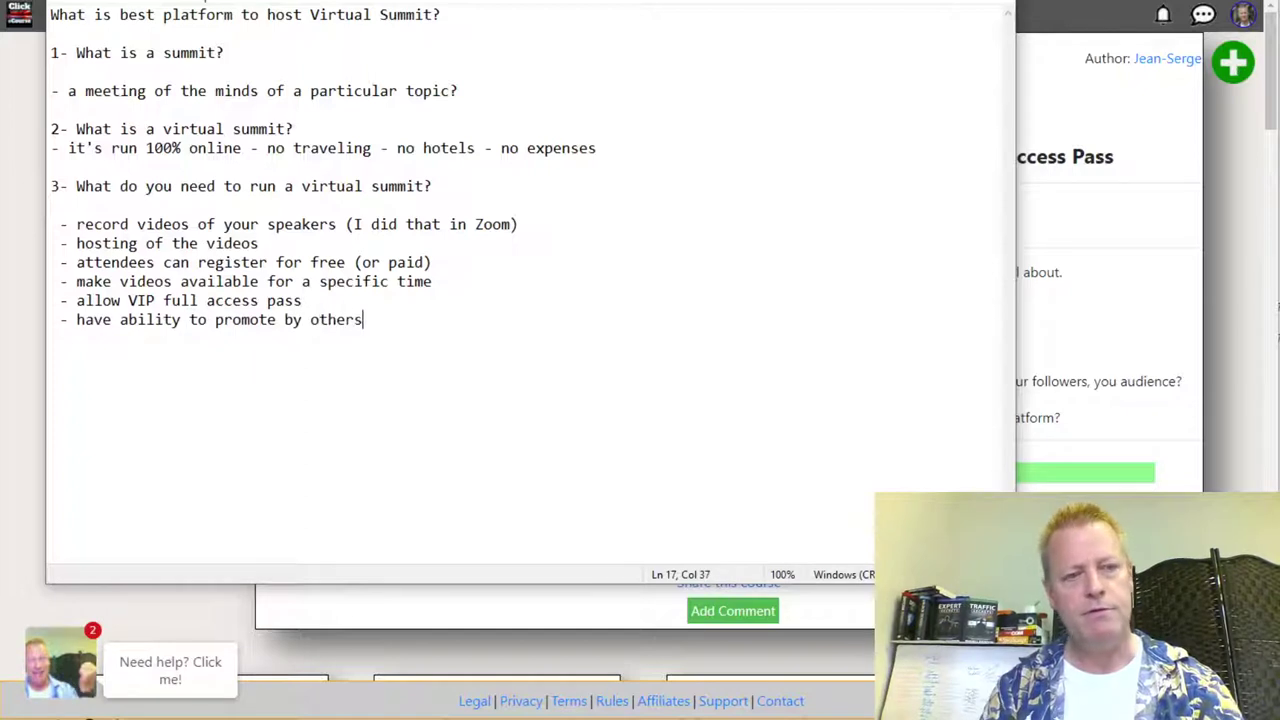
key("Return")
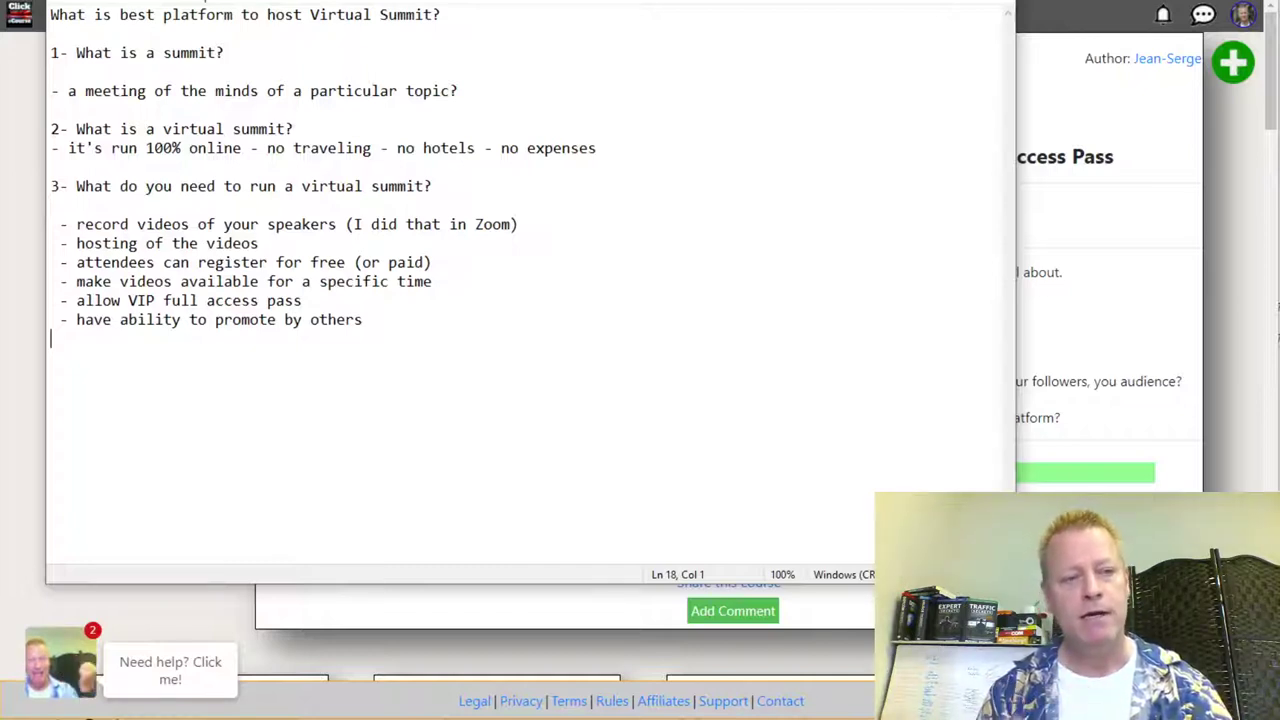
Add the bullet '- allow others to get commissions on sales' and start a new line
type("- a")
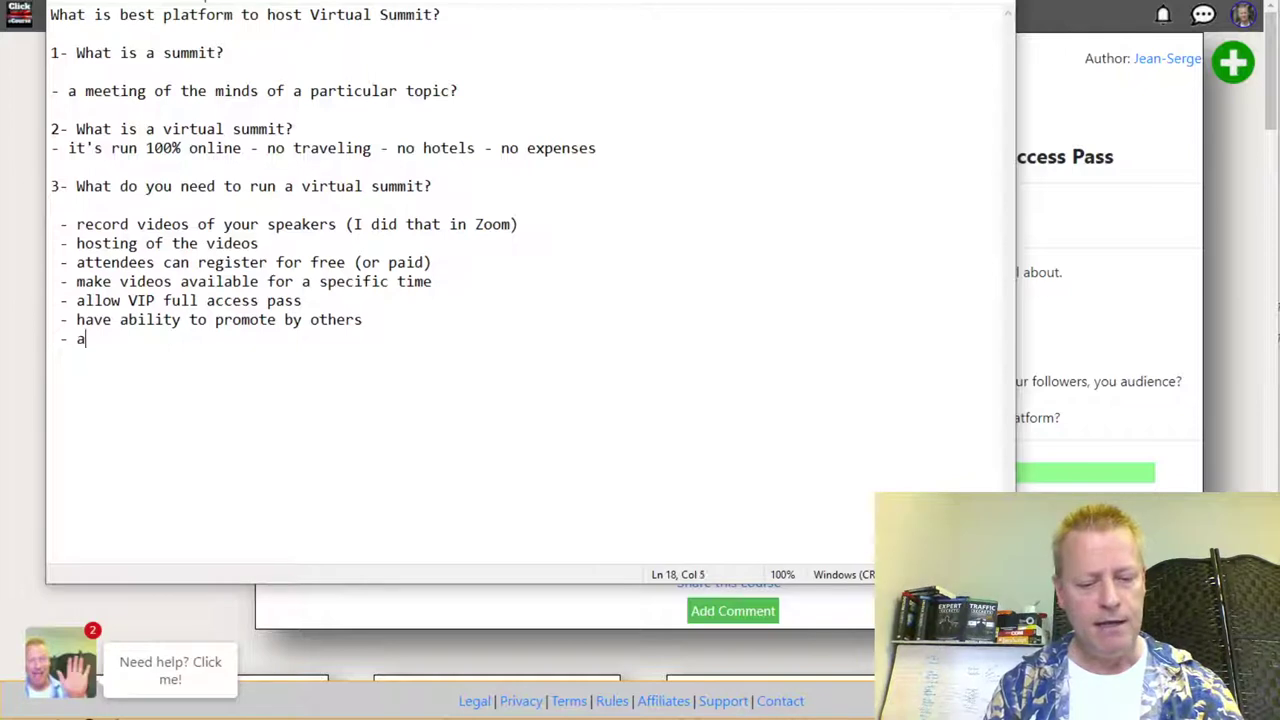
type("llow other t")
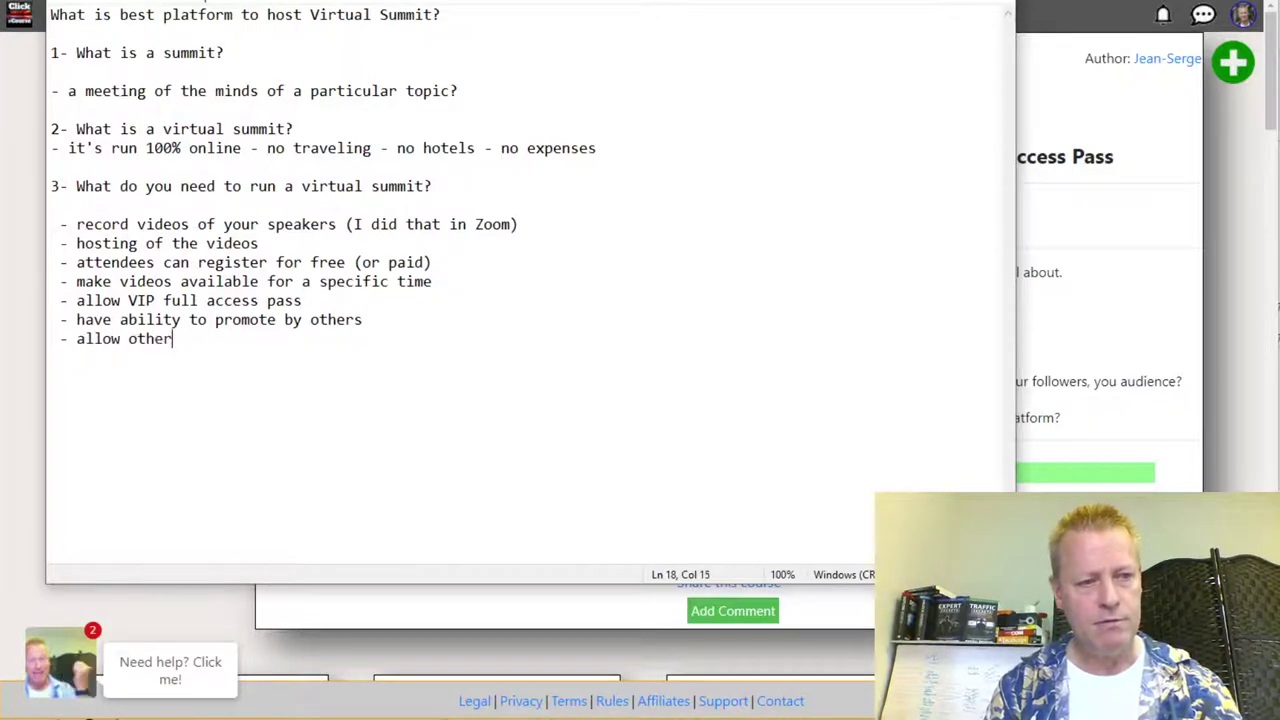
key("BackSpace")
key("BackSpace")
type("s to get co")
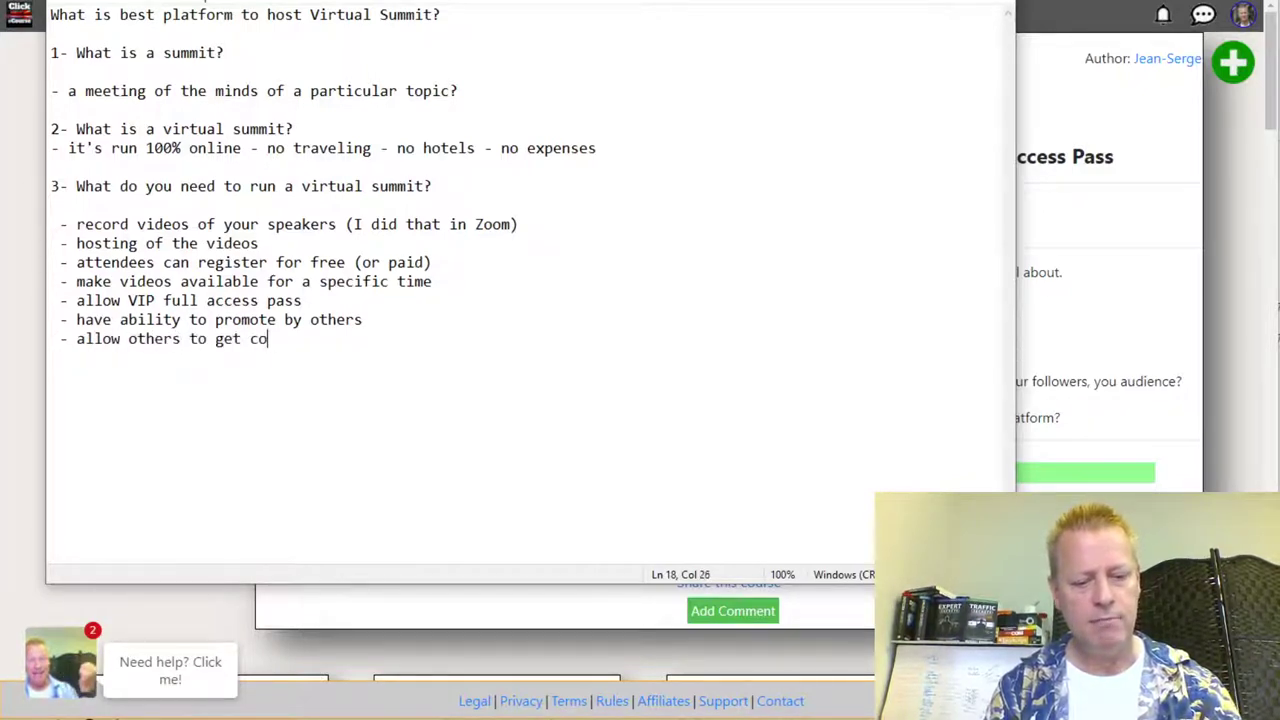
type("mmission")
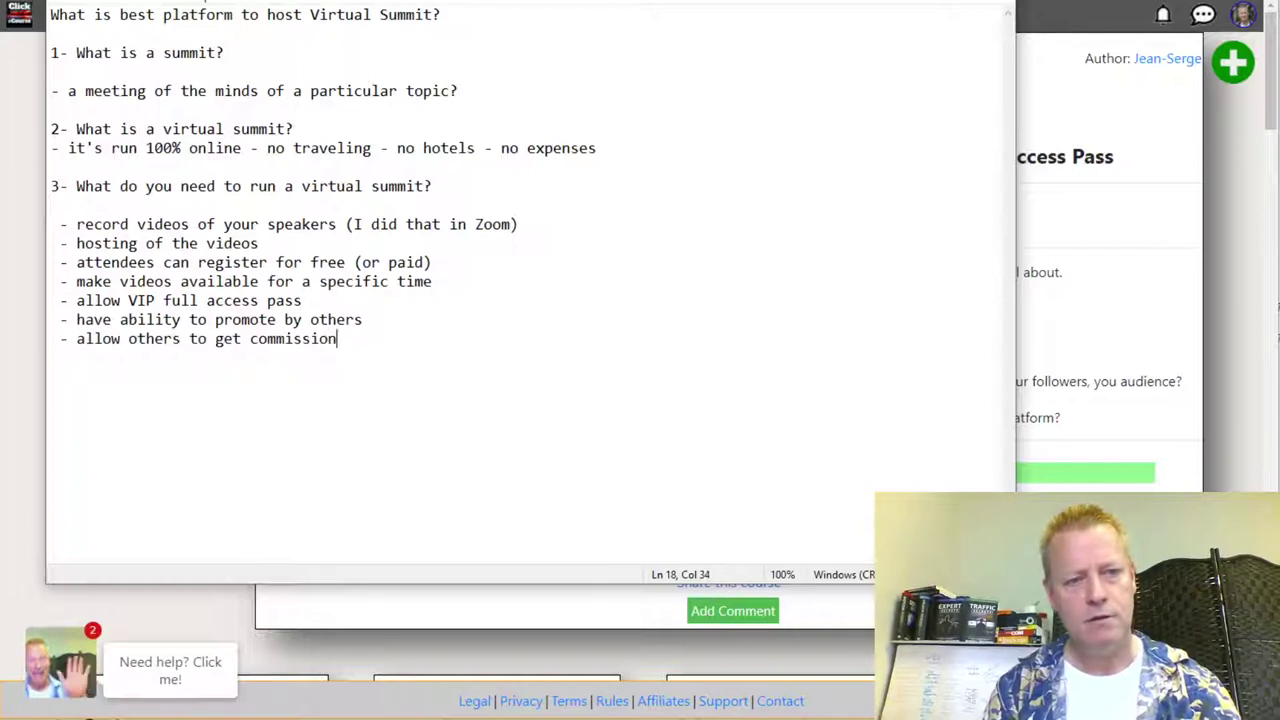
type("s on l")
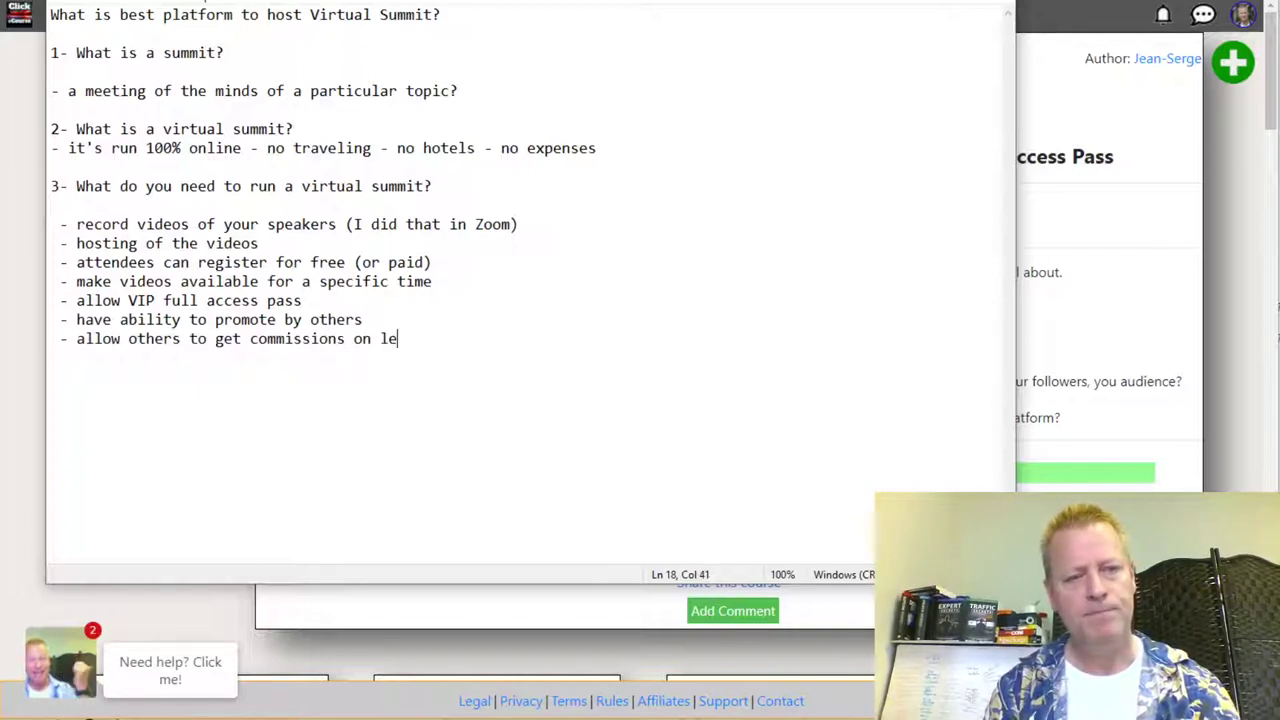
key("BackSpace")
type("sales")
key("Return")
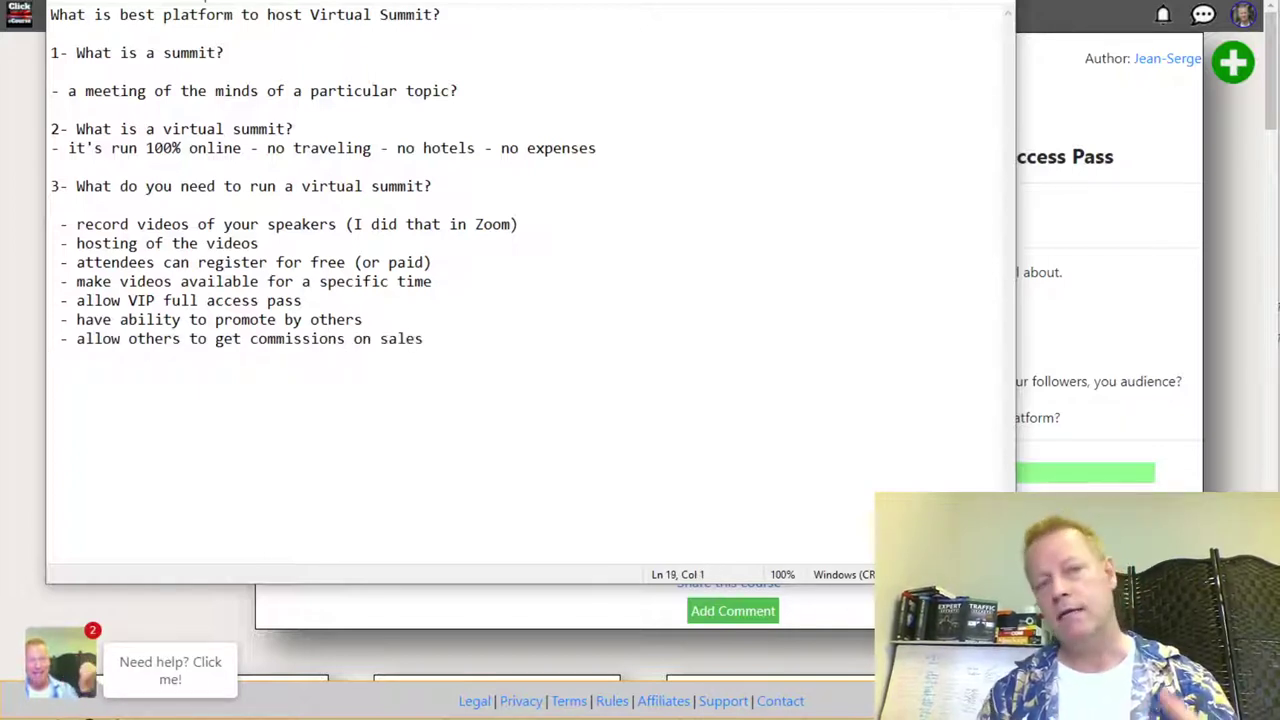
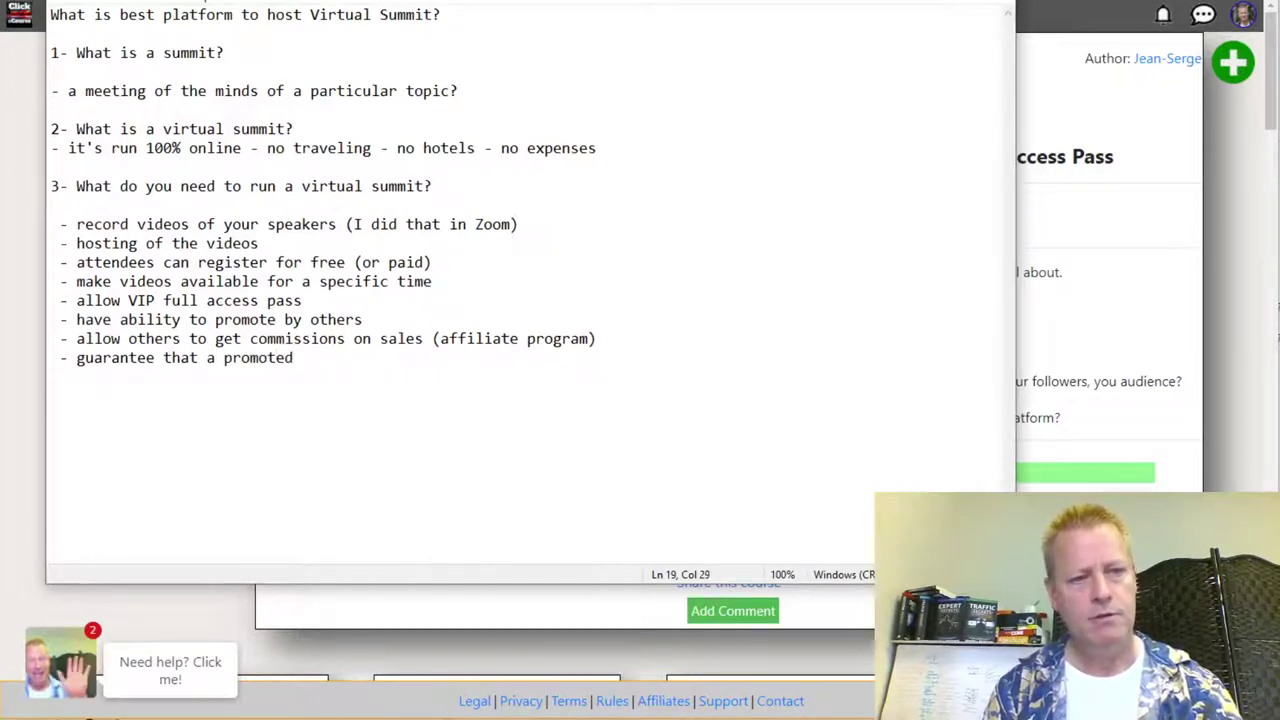
Replace 'promoted' so the last bullet ends 'referral gets paid their dues', then add a new line
key("BackSpace")
key("BackSpace")
key("BackSpace")
key("BackSpace")
key("BackSpace")
key("BackSpace")
key("BackSpace")
key("BackSpace")
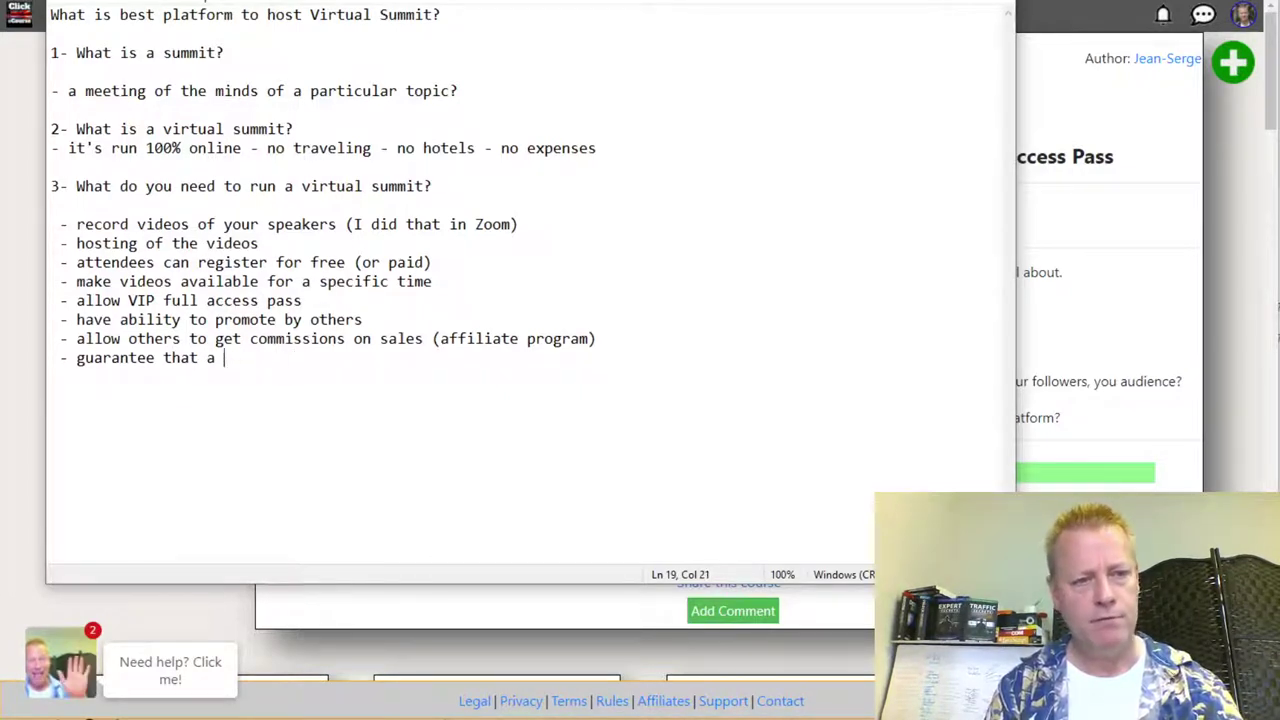
type("referre")
key("BackSpace")
type("al gets paid")
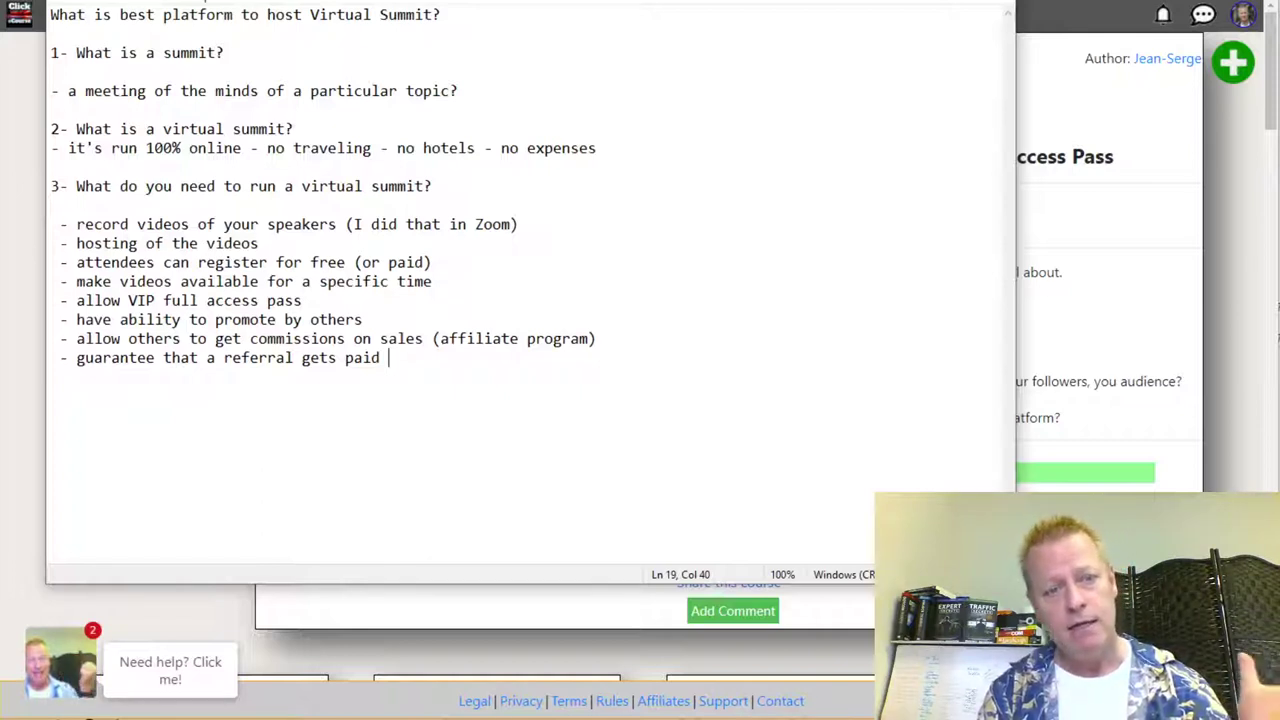
type("t")
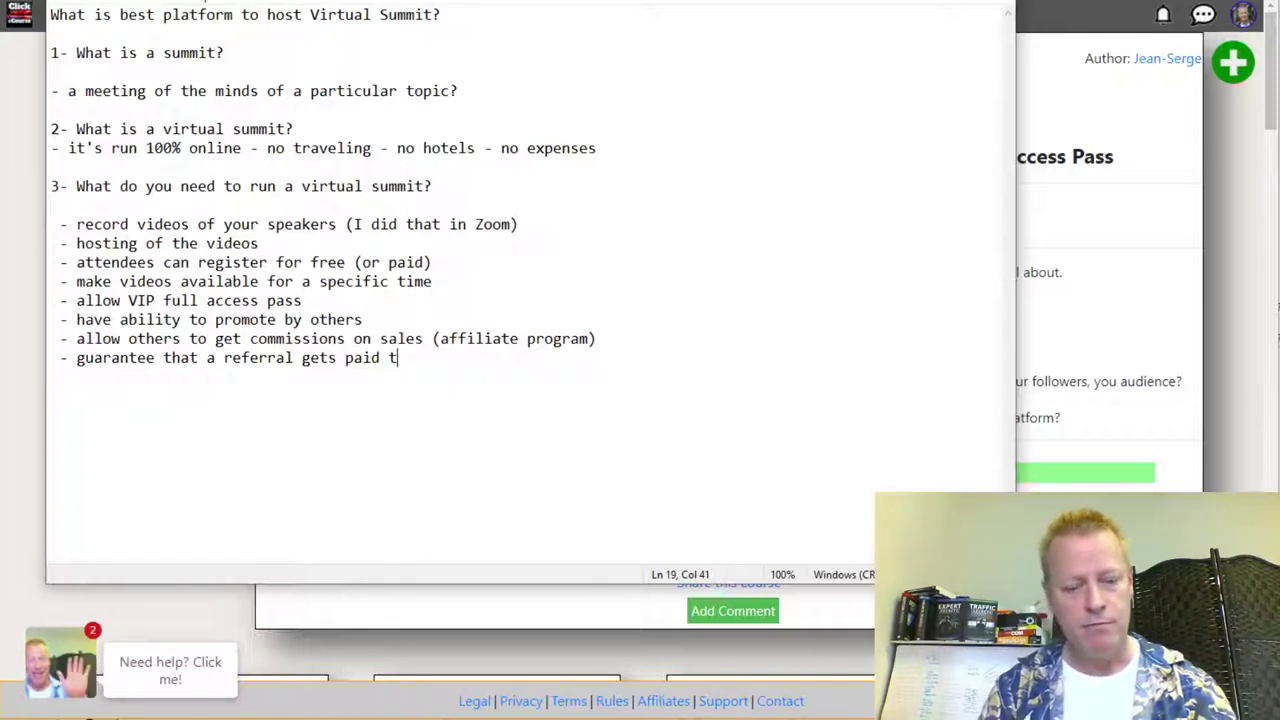
type("heir dues")
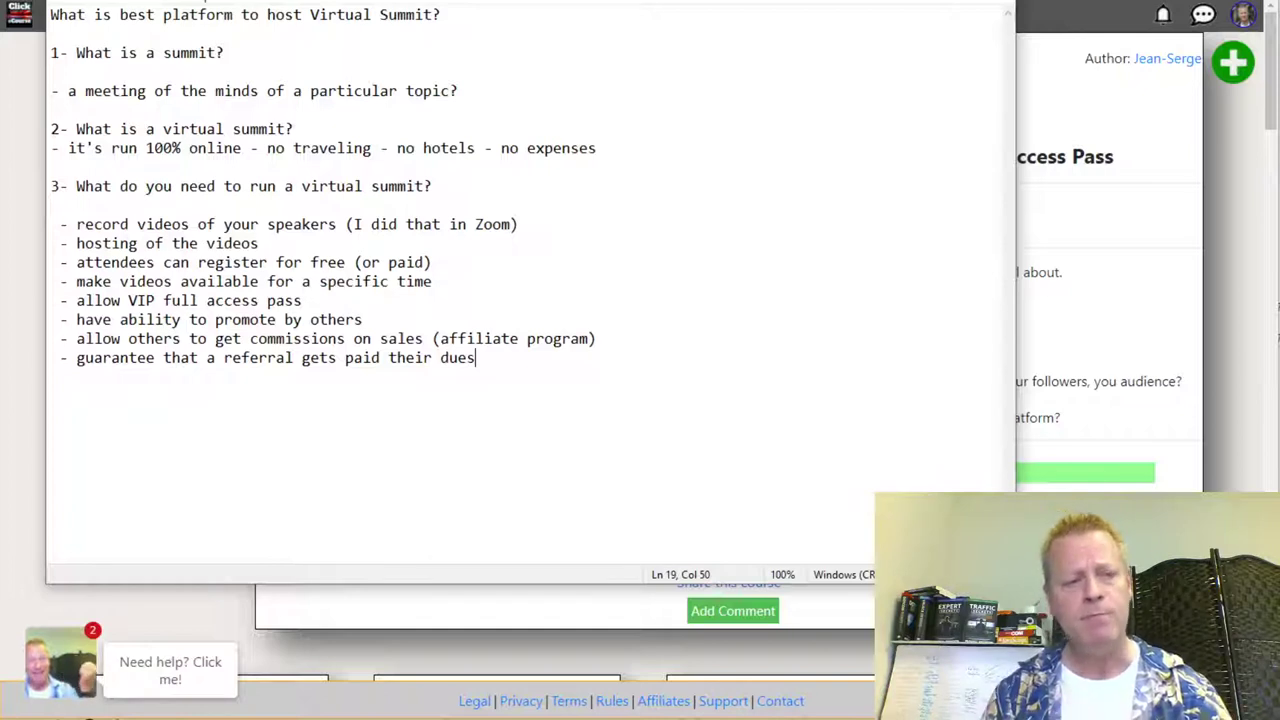
key("Return")
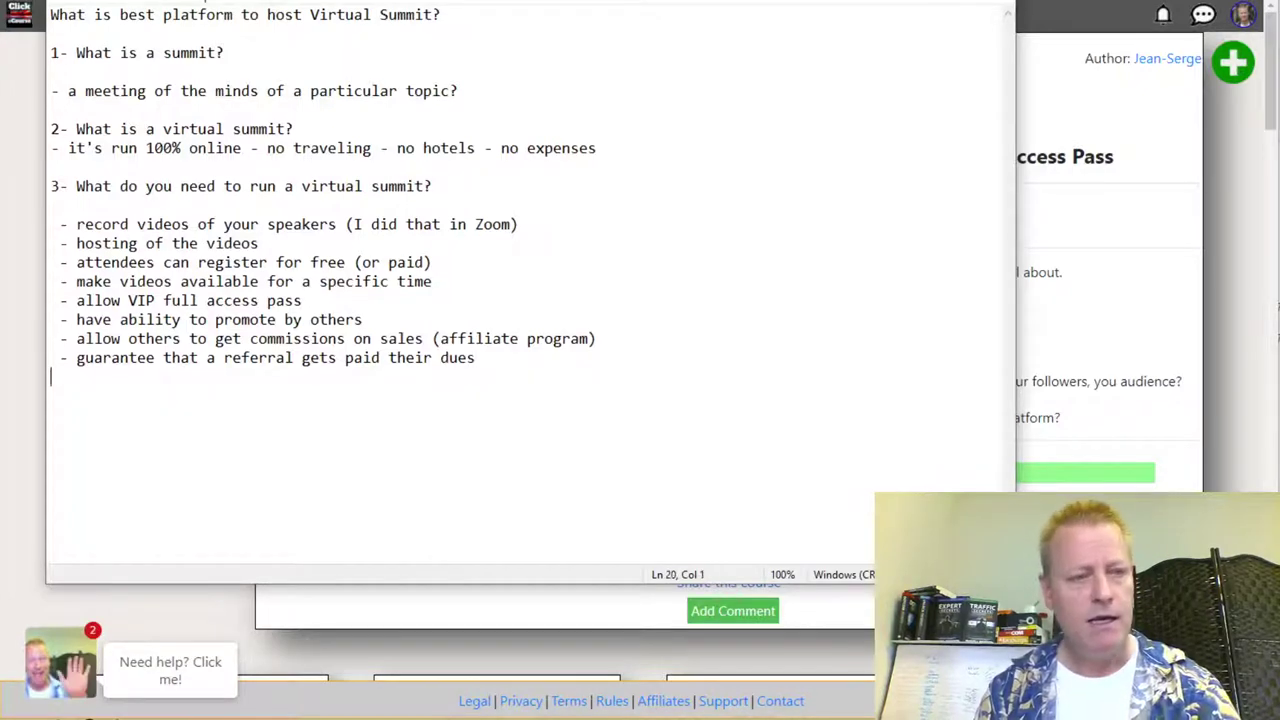
Add the bullet 'allow for attendees to comment on videos and the summit itself'
type("-")
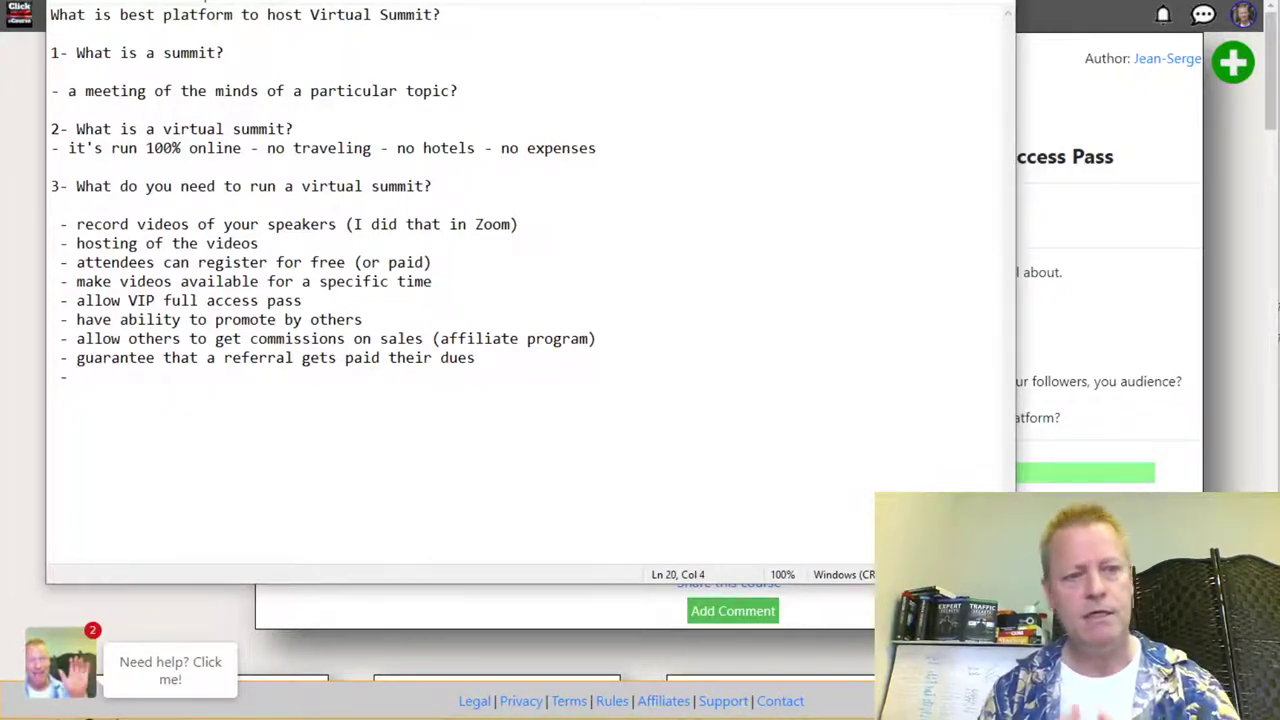
type(" allow for")
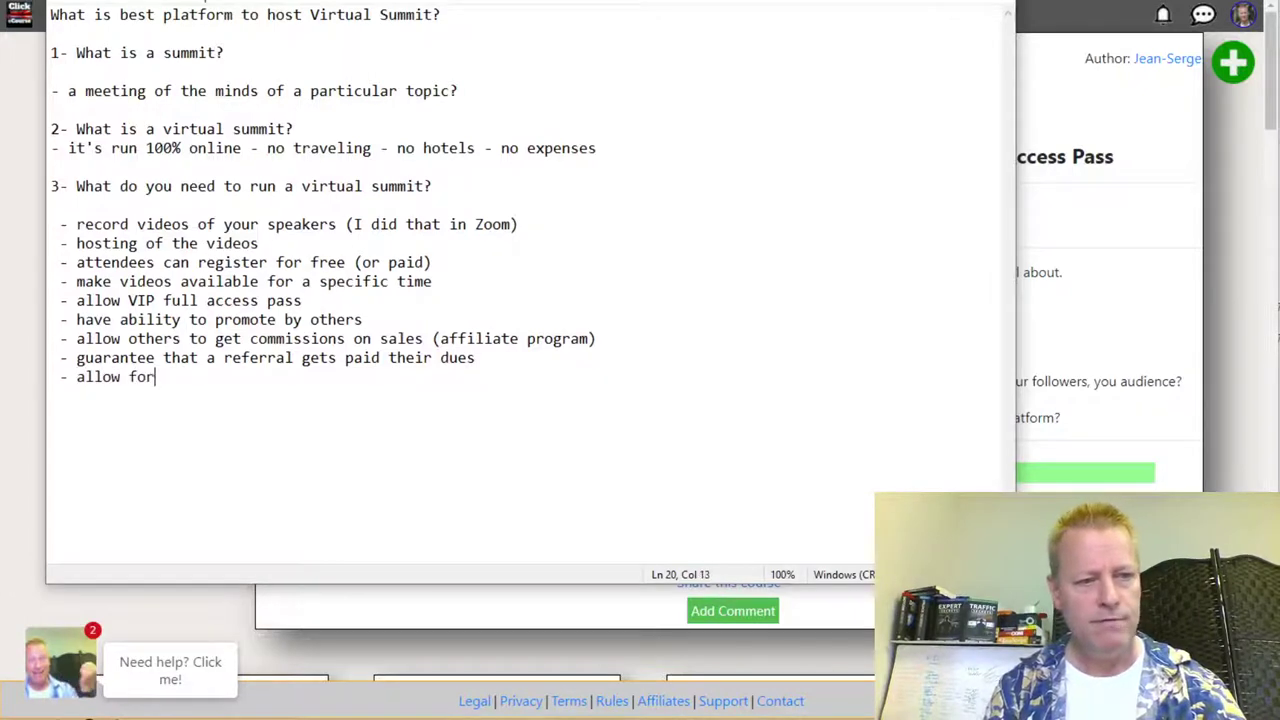
type(" attendee")
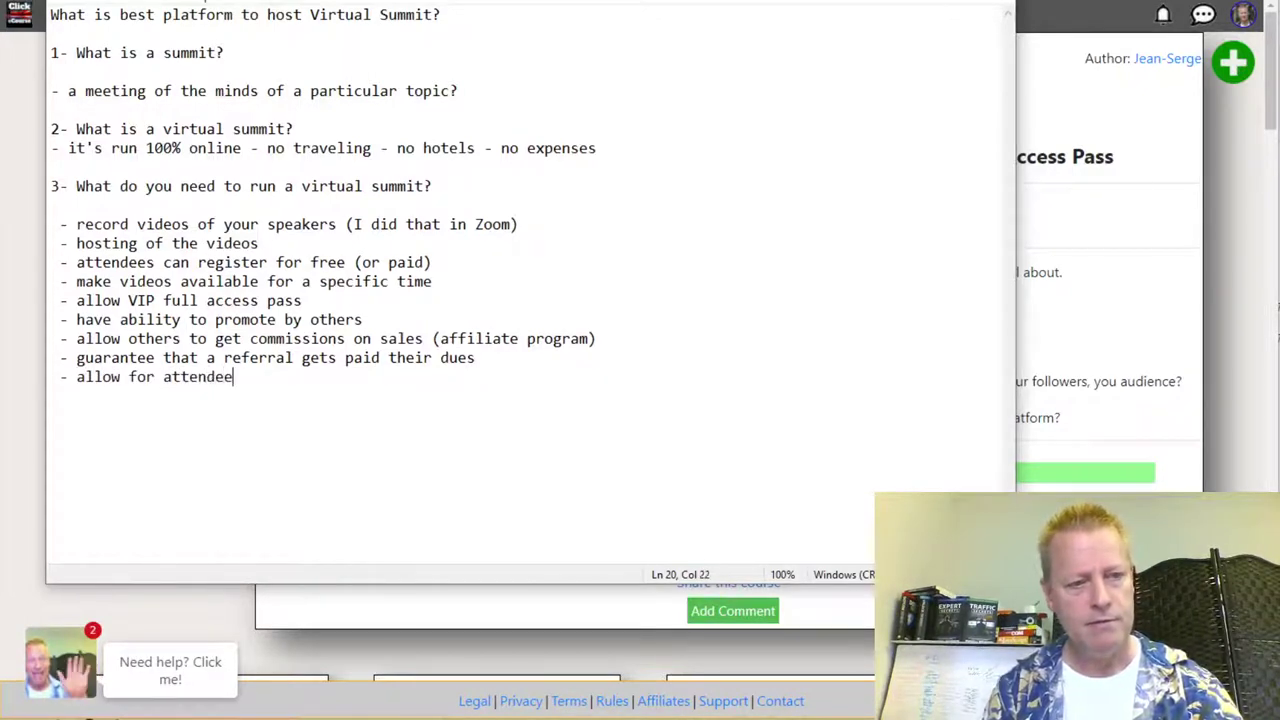
type("s to comment on ")
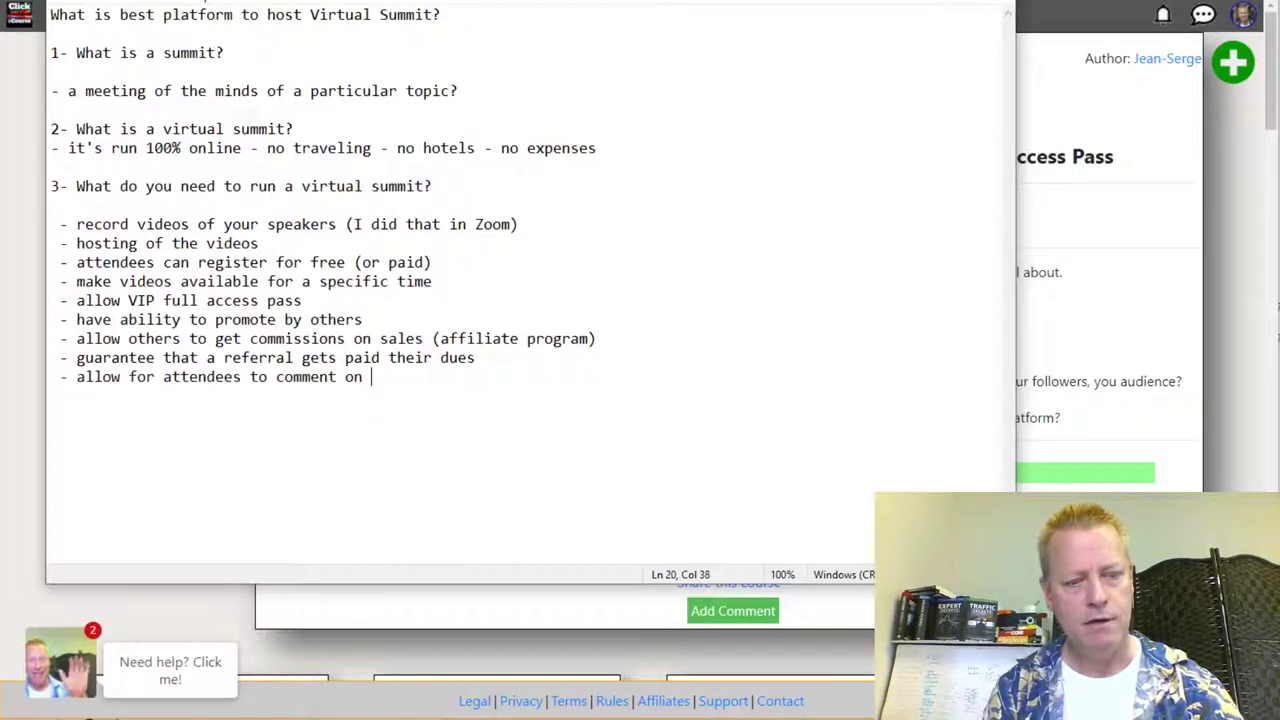
type("videos ")
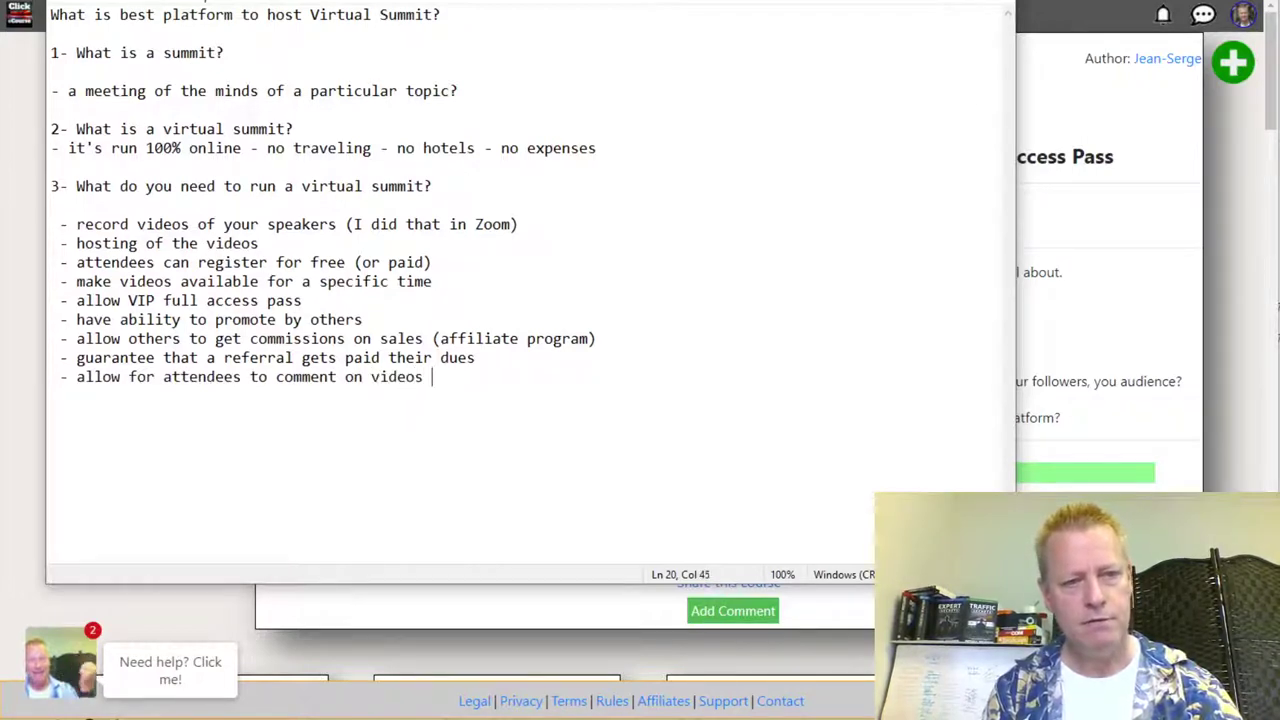
type("and other ")
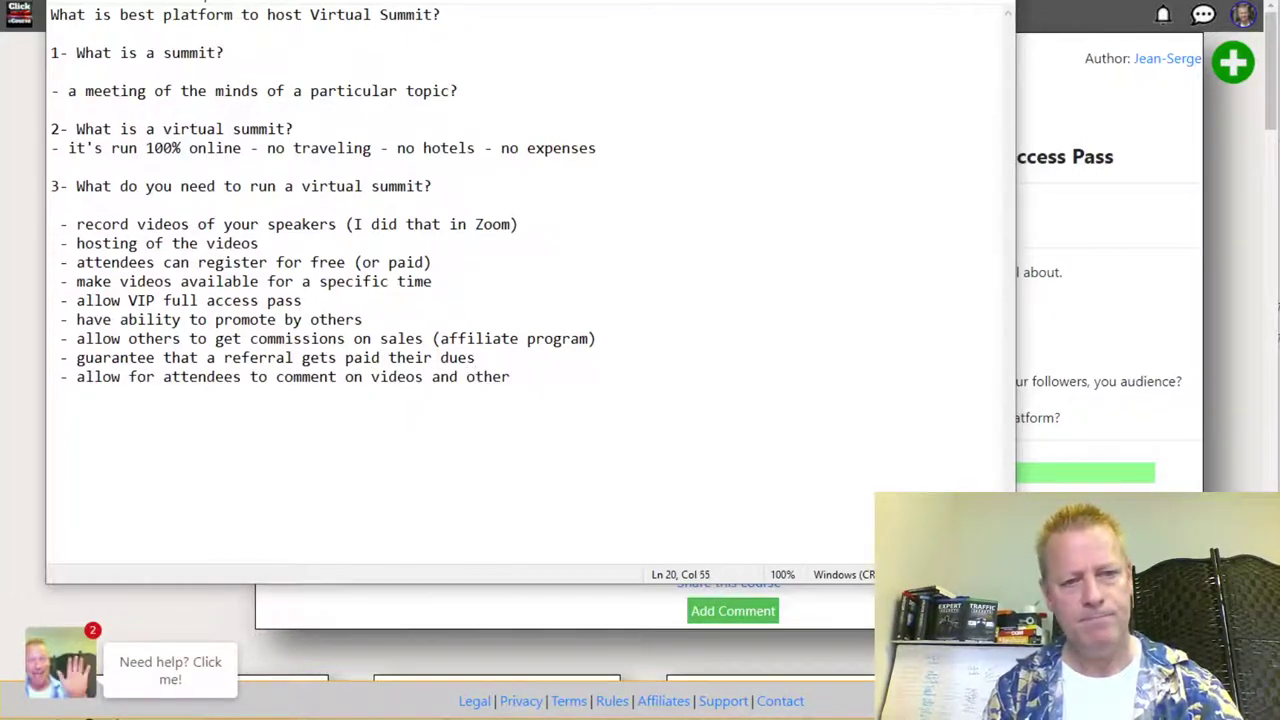
type("things")
key("Return")
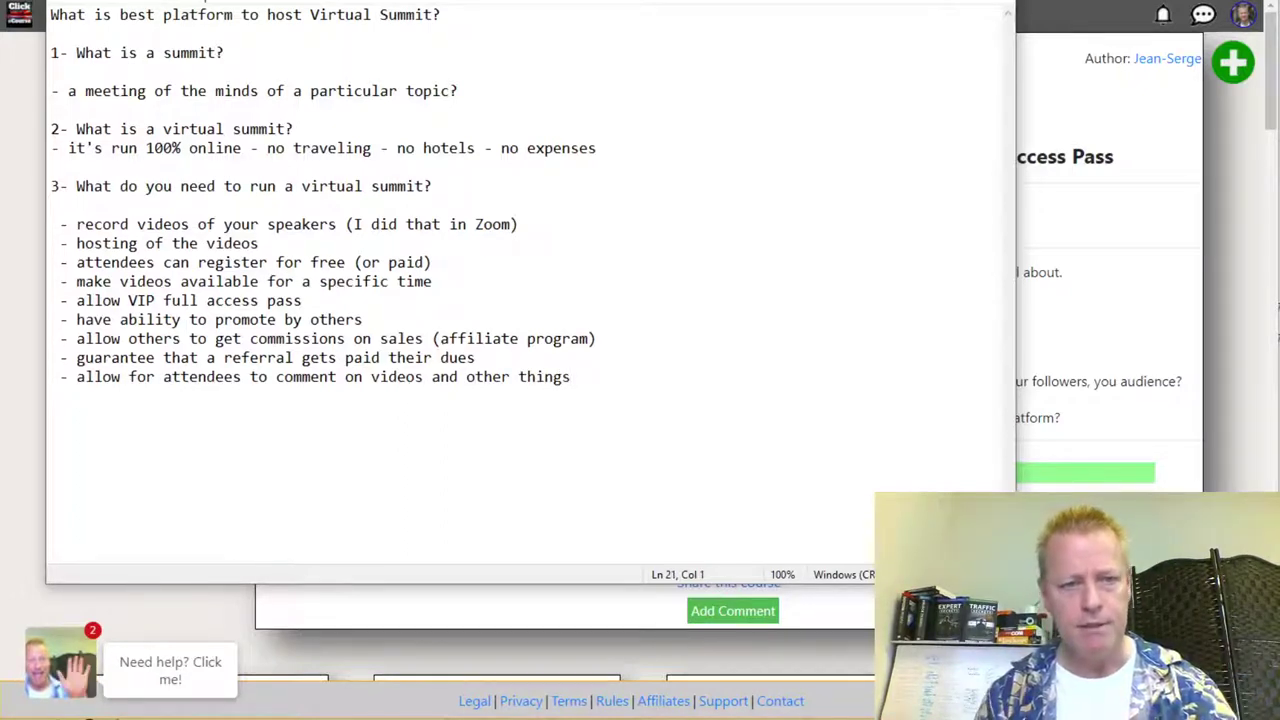
left_click_drag(467, 377, 577, 380)
type("the summit itesel")
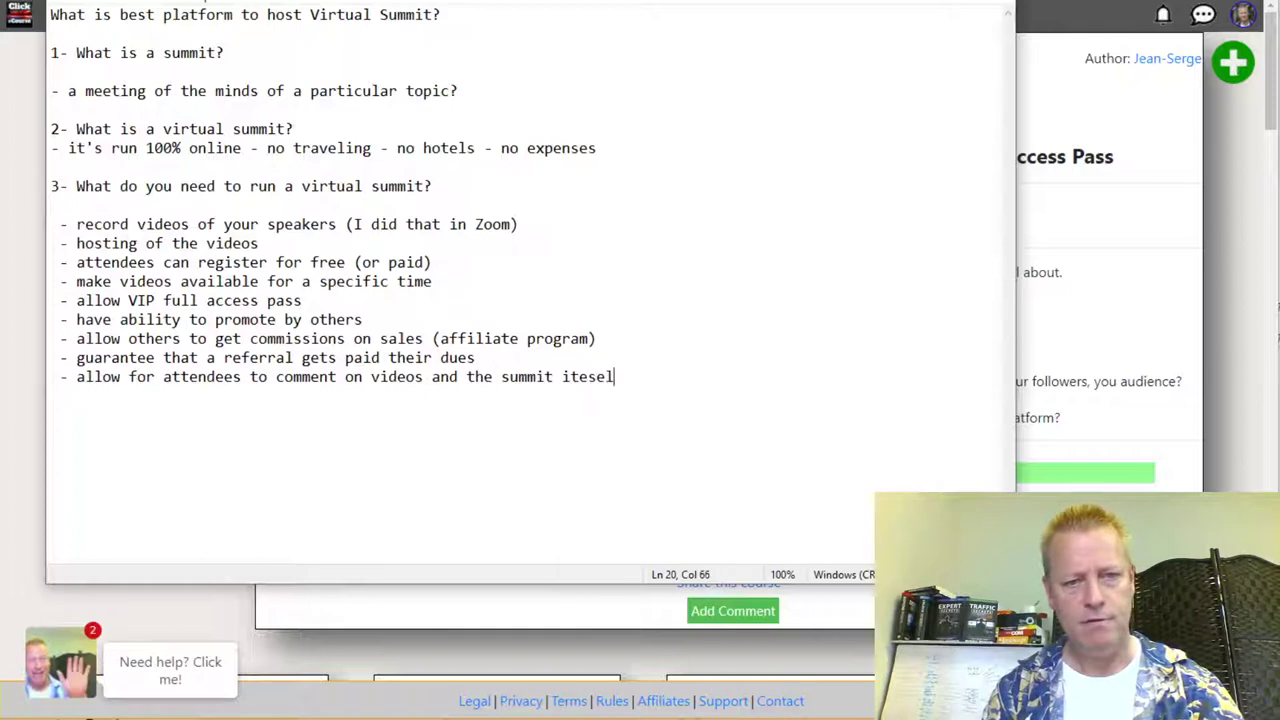
key("BackSpace")
key("BackSpace")
key("BackSpace")
key("BackSpace")
type("seld")
key("BackSpace")
type("f")
key("Return")
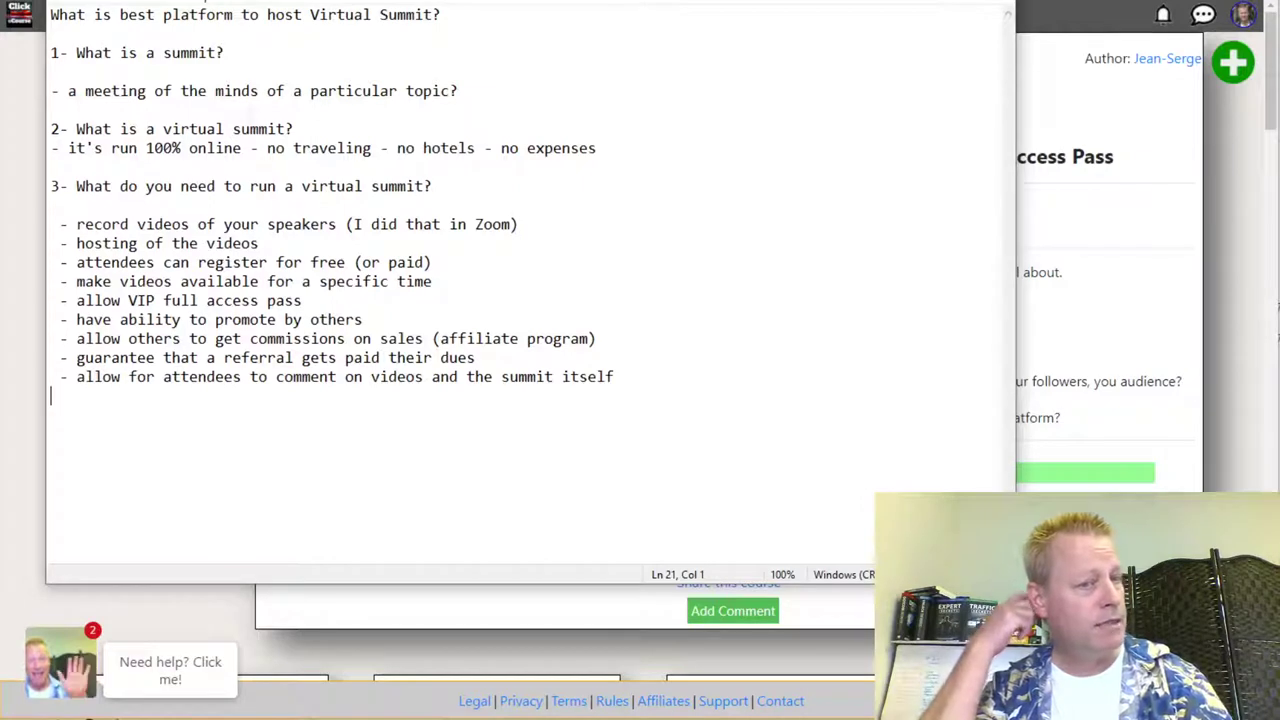
Add the bullet 'allow you to give coupons to some people so they buy at lower price'
type("-")
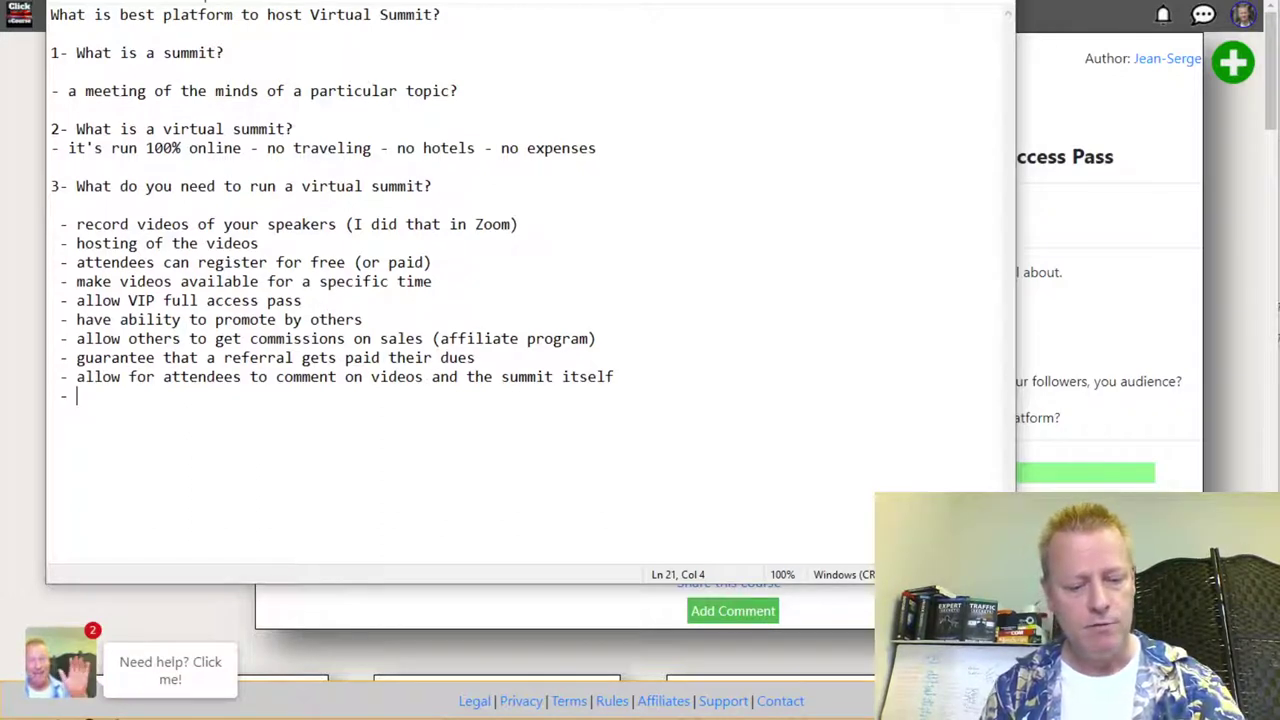
type("allow ")
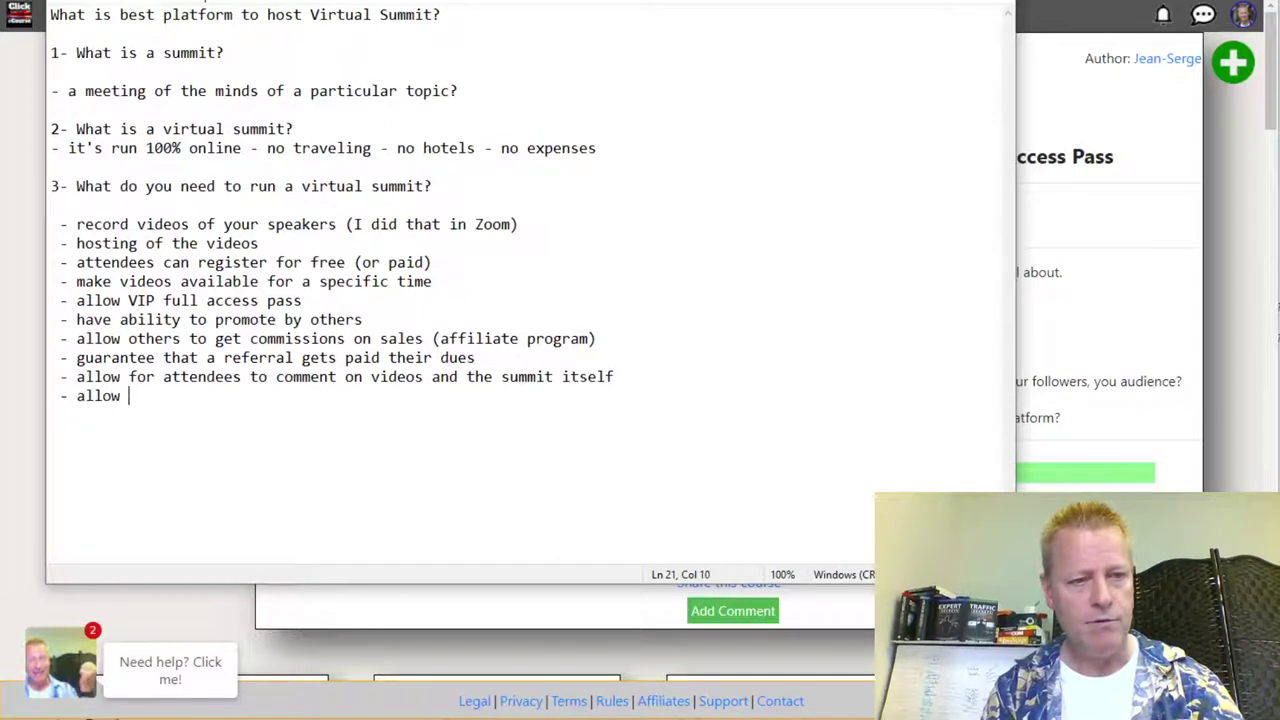
type("you to give s")
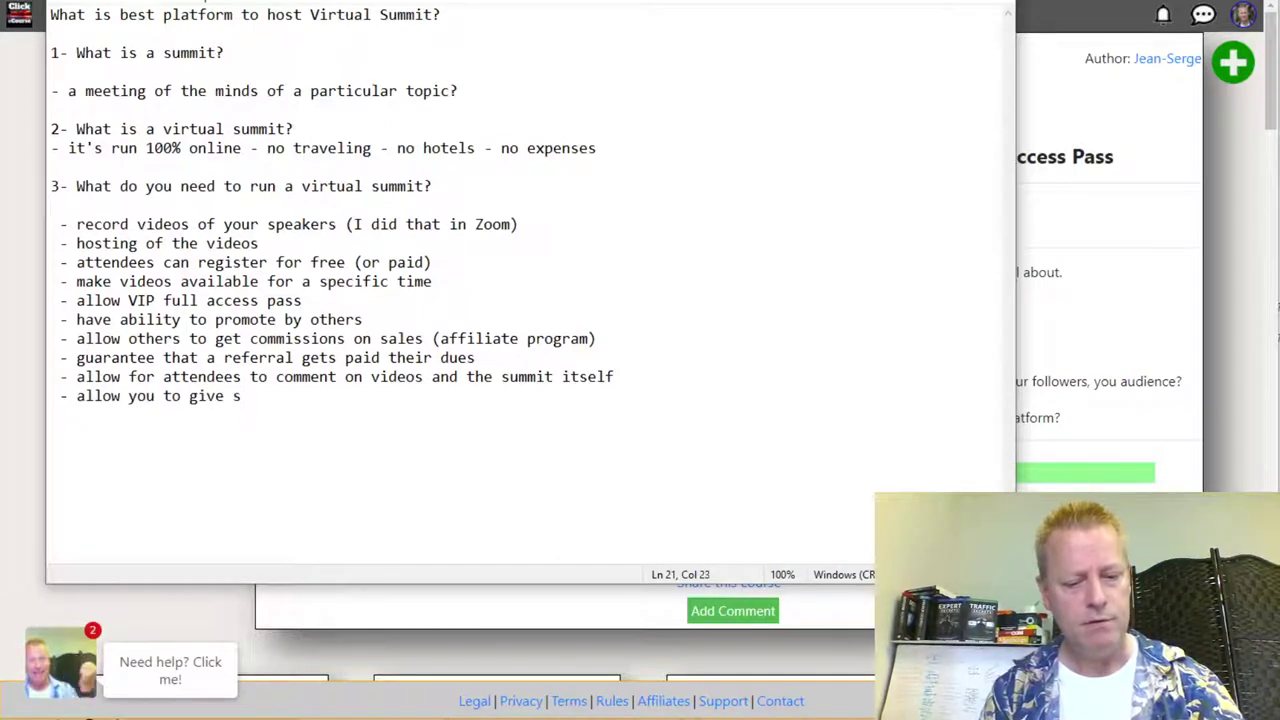
key("BackSpace")
type("coupons to ")
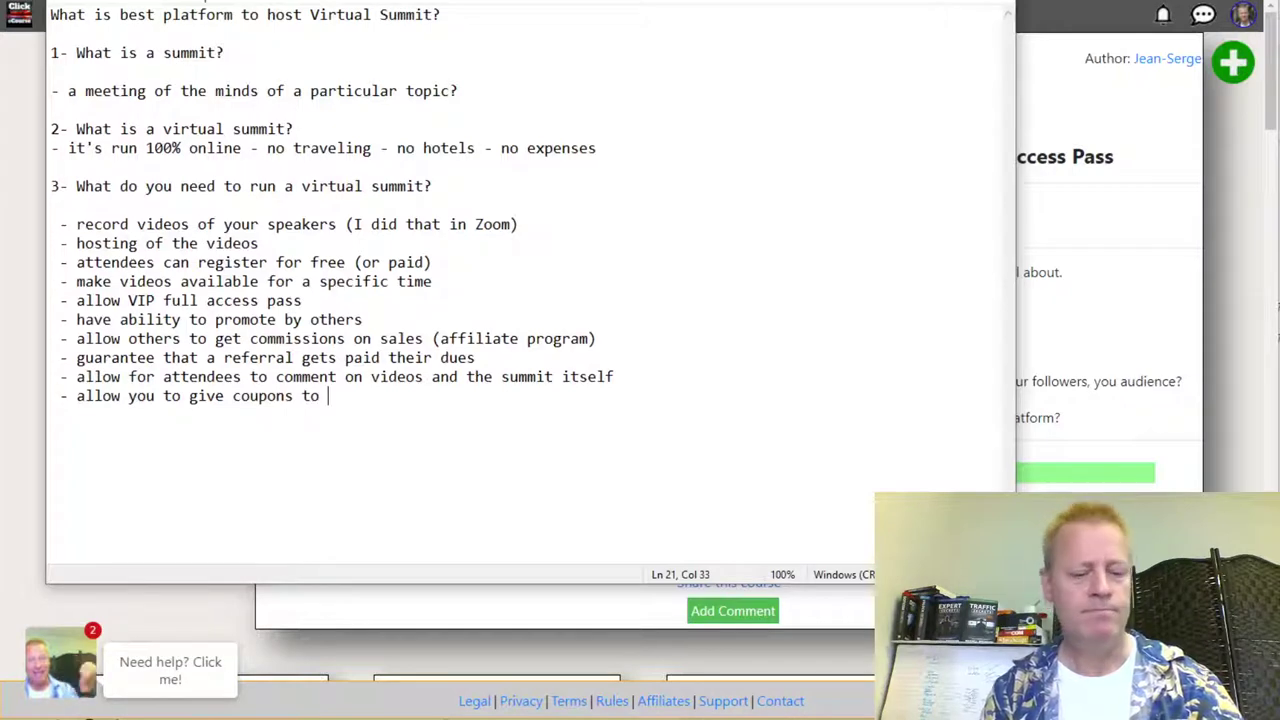
type("s")
key("BackSpace")
type("some people so they buy ")
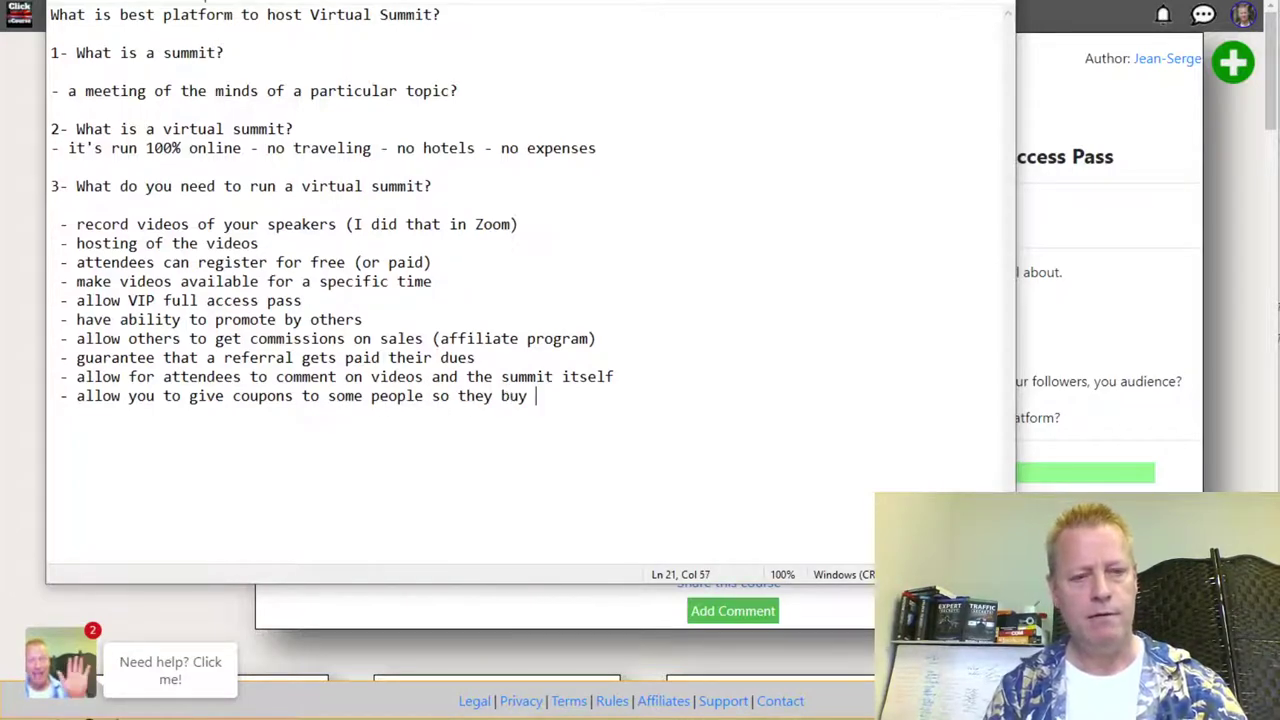
type("at lower pric")
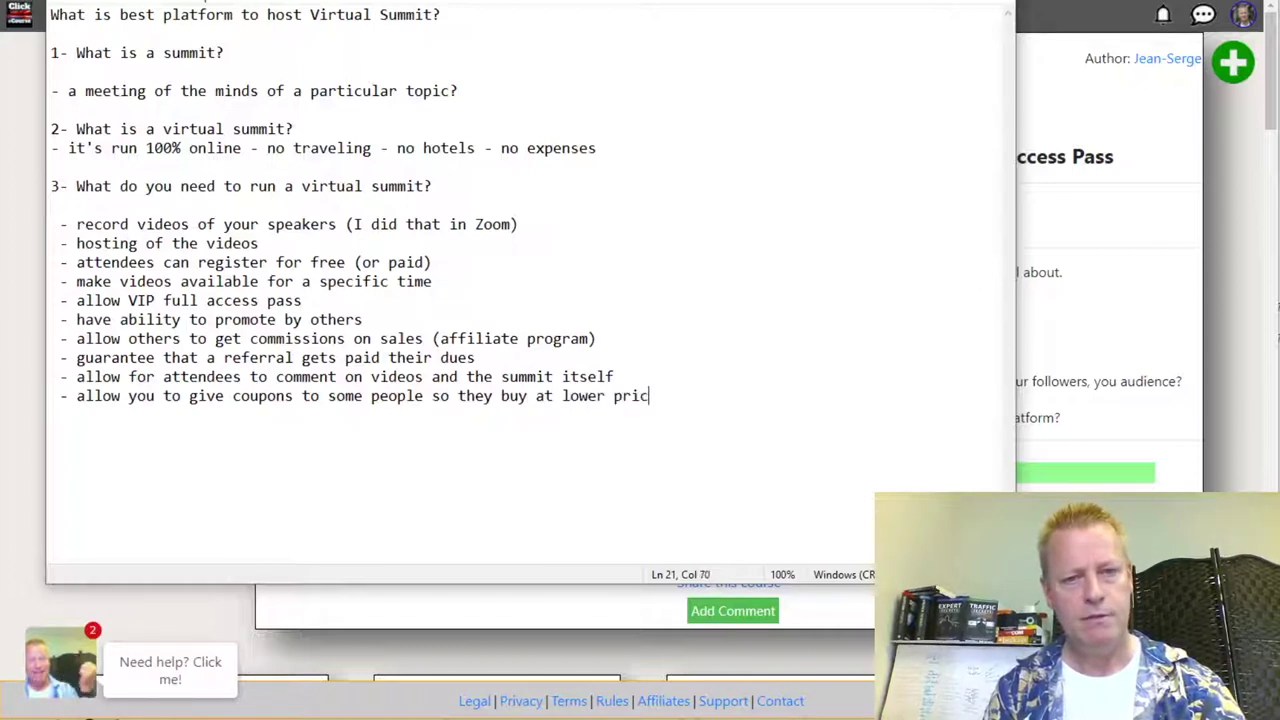
type("e")
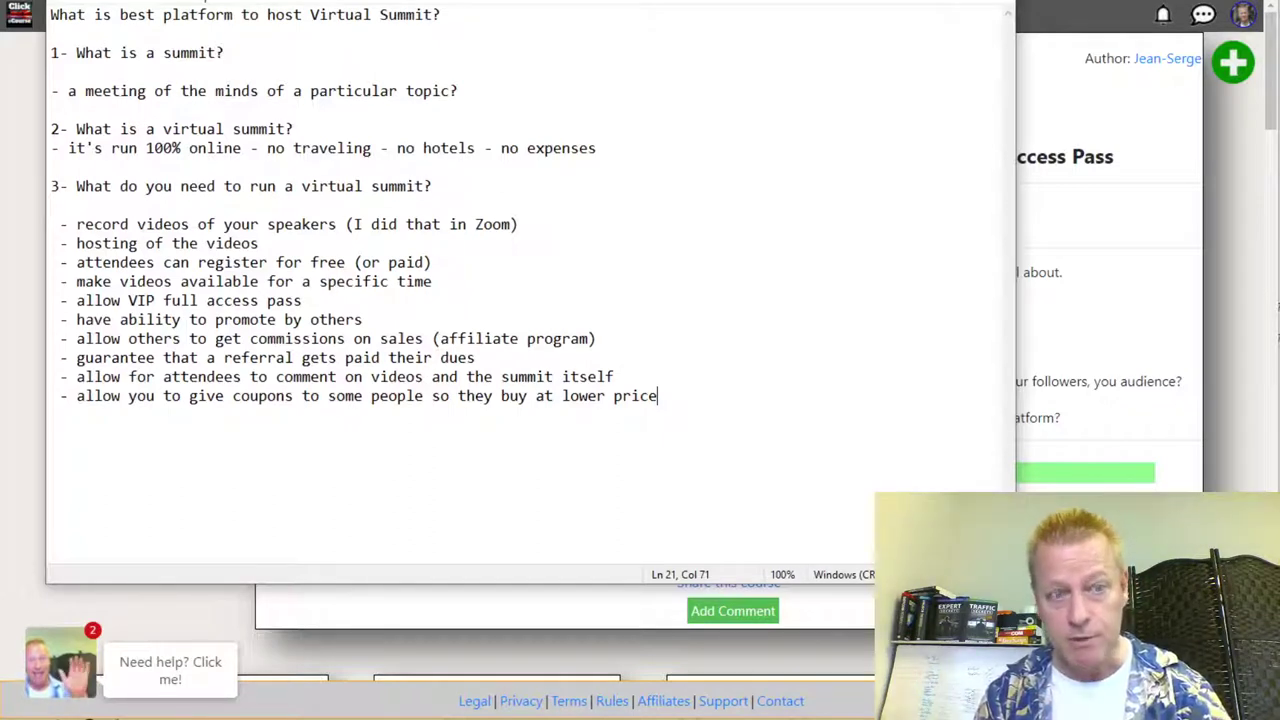
key("Return")
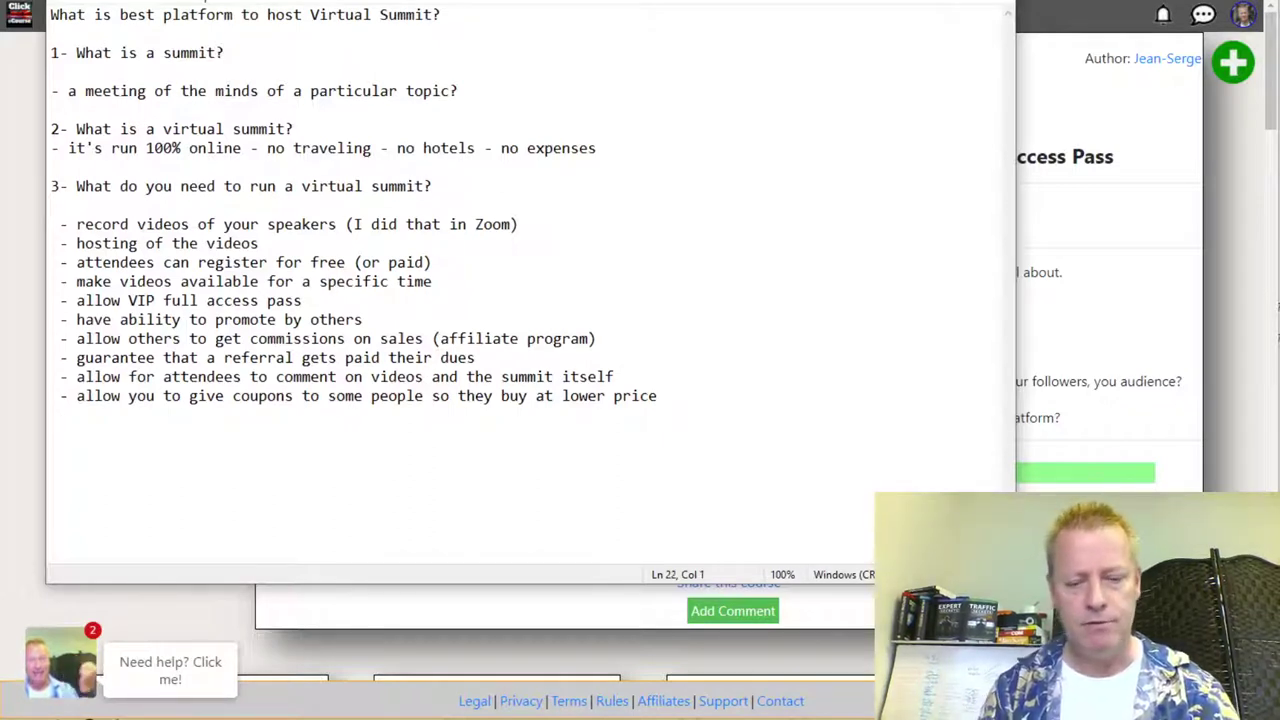
Add bullets on setting deals for a specific time frame and trimming videos with a trailer
type("- allow y")
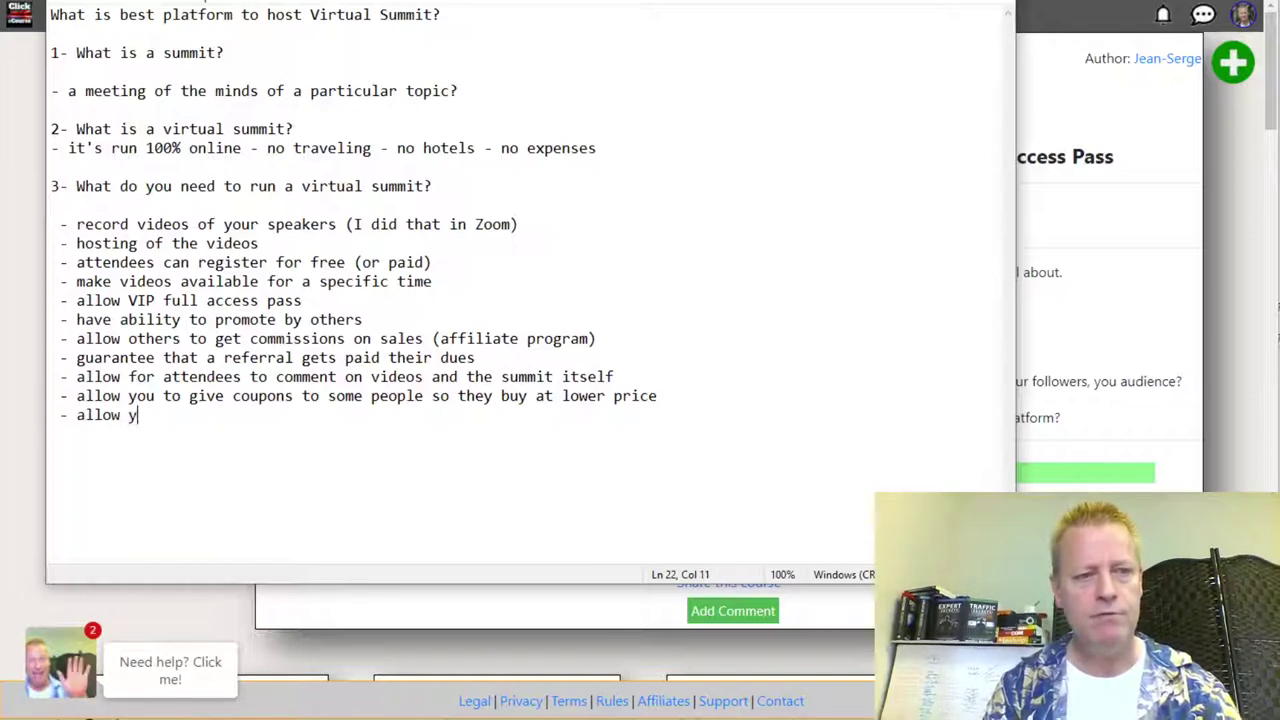
type("ou to set d")
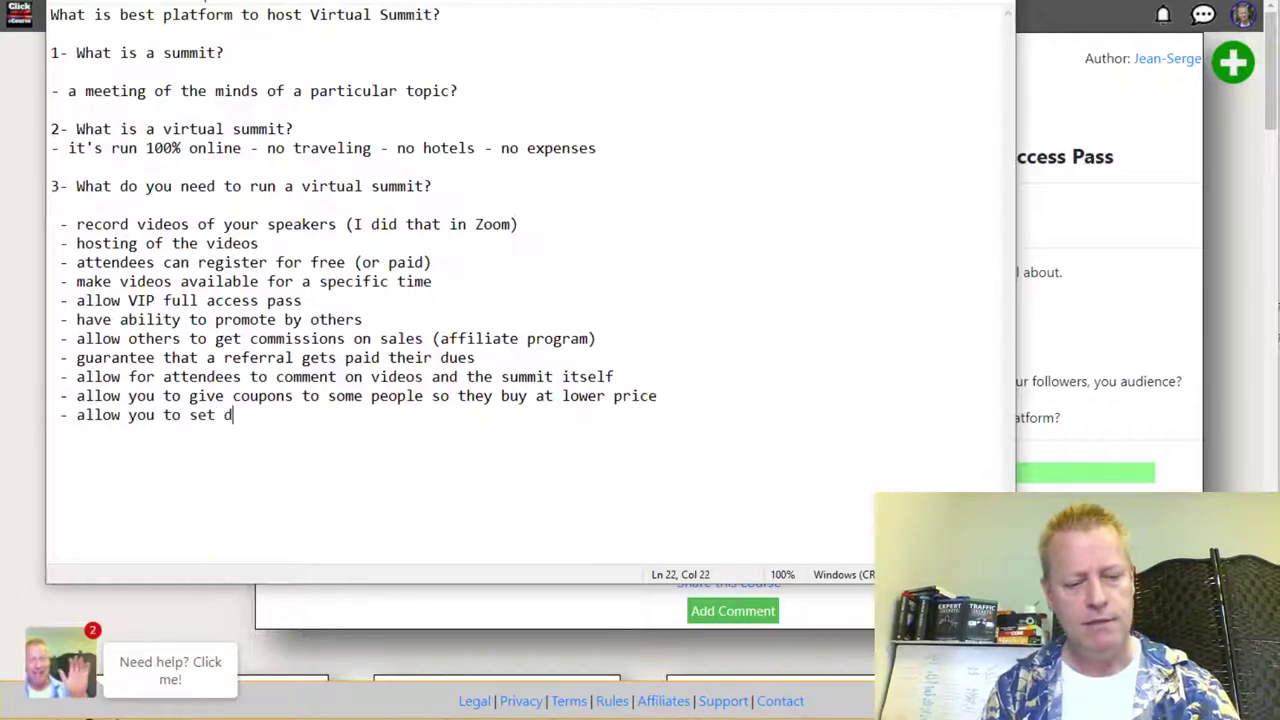
type("eals for a ")
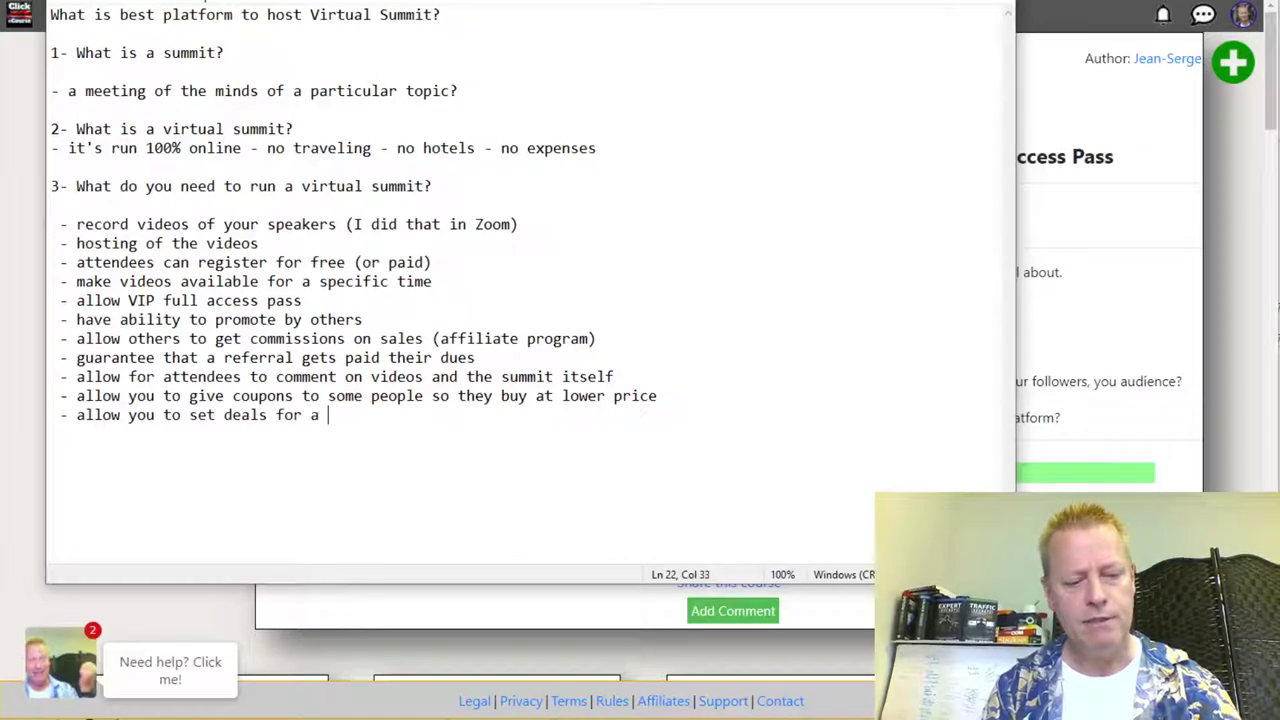
type("specific time frame")
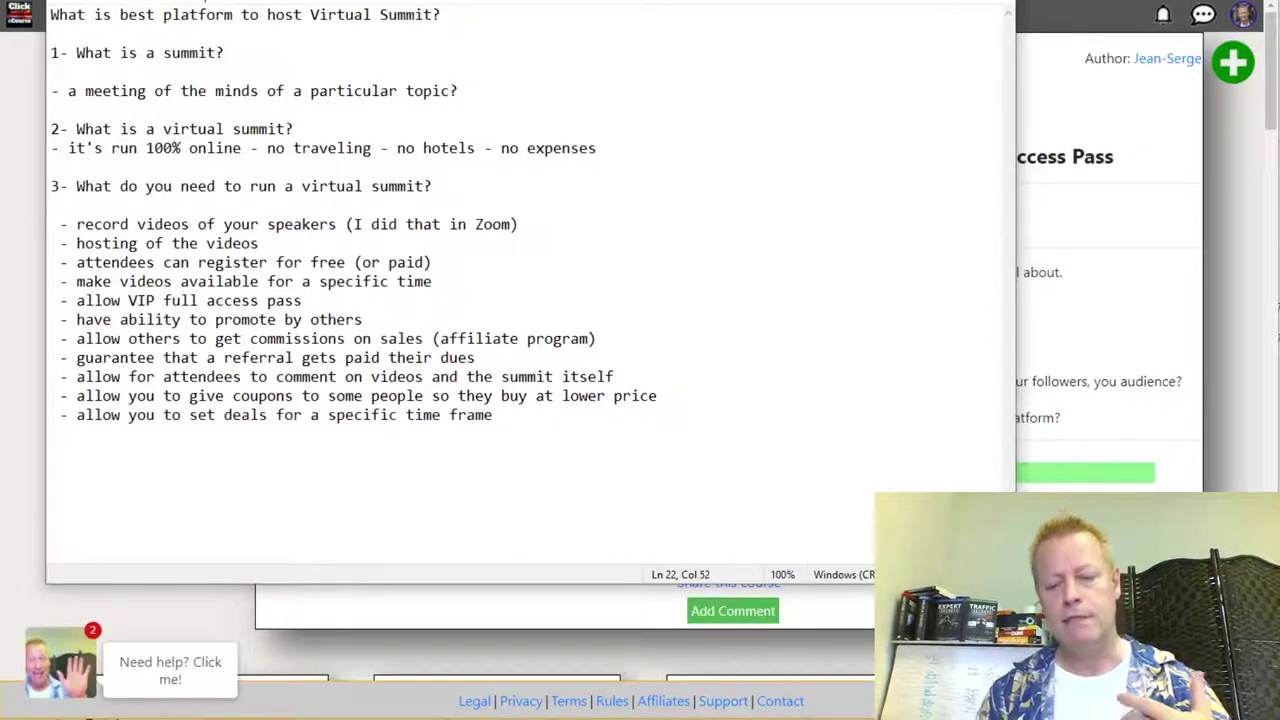
key("Return")
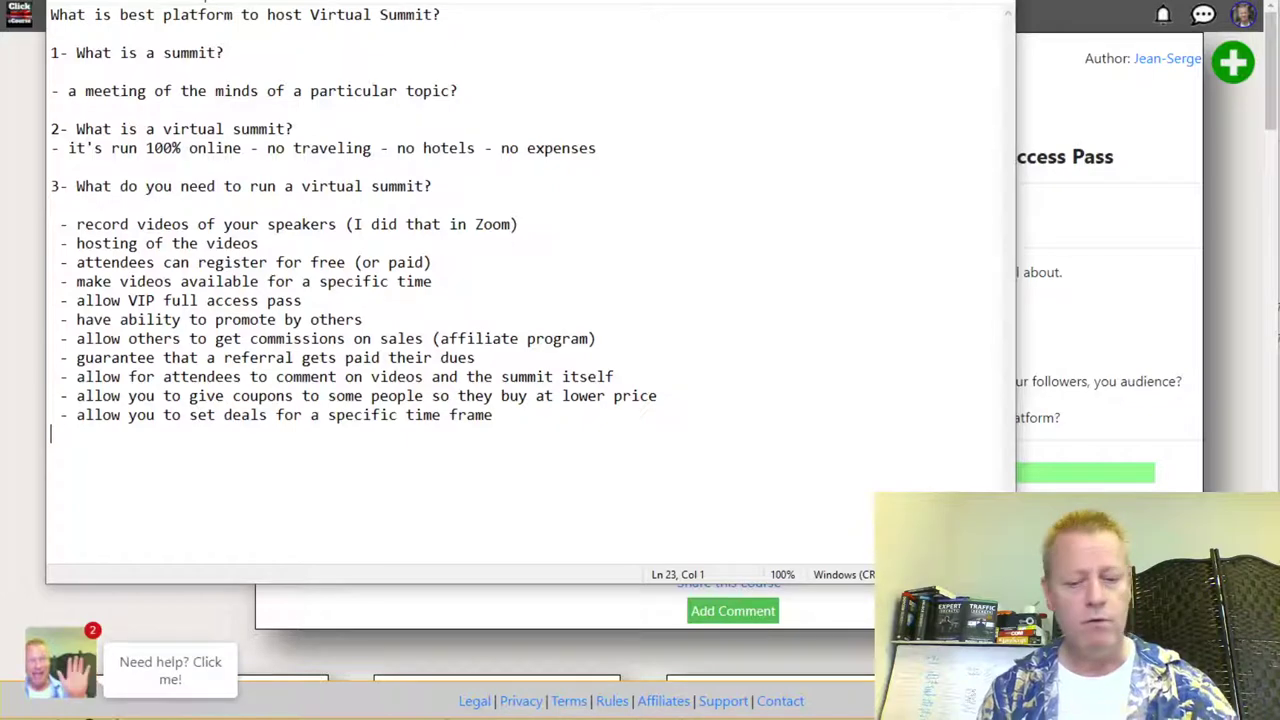
type("- allo")
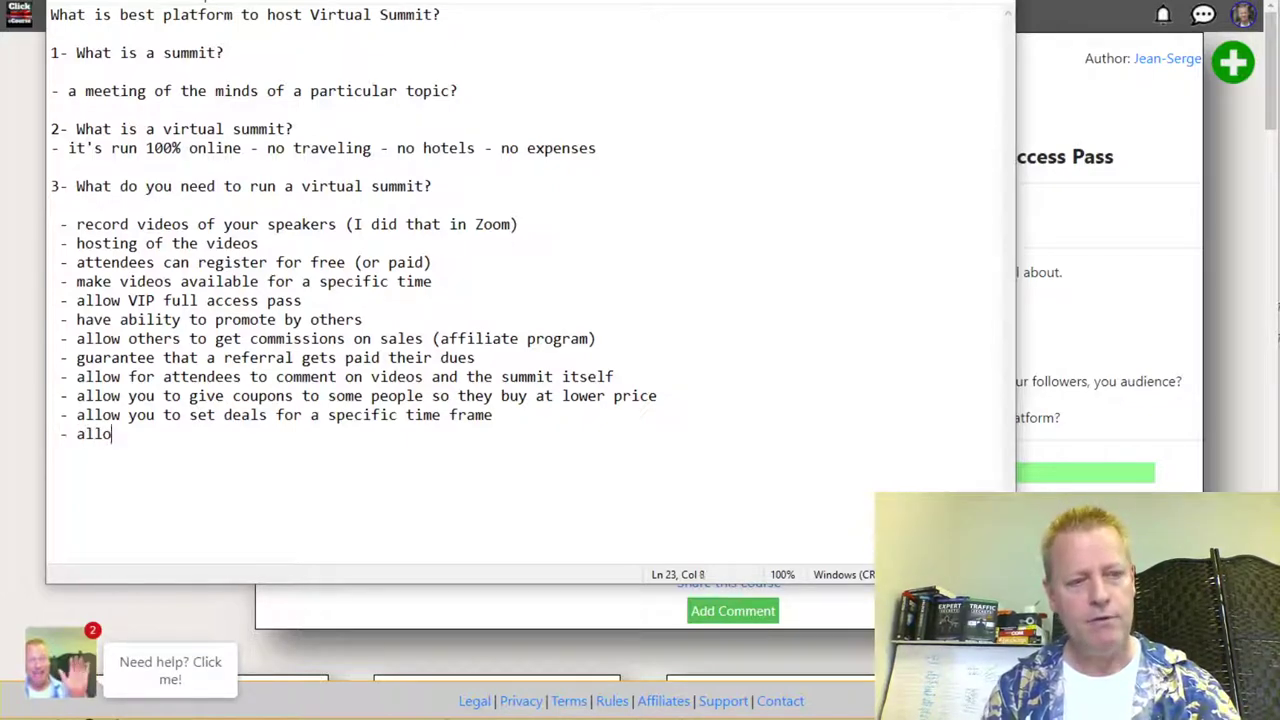
type("w you to edit videos")
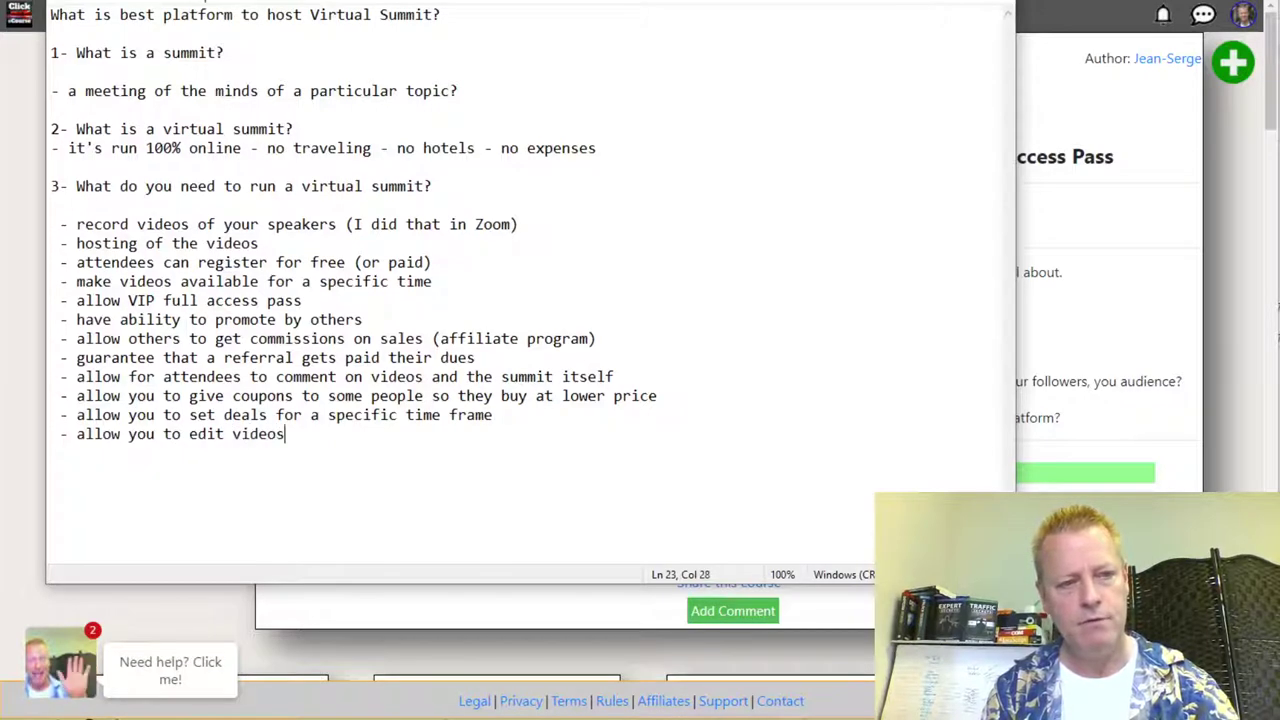
type(" and add qu")
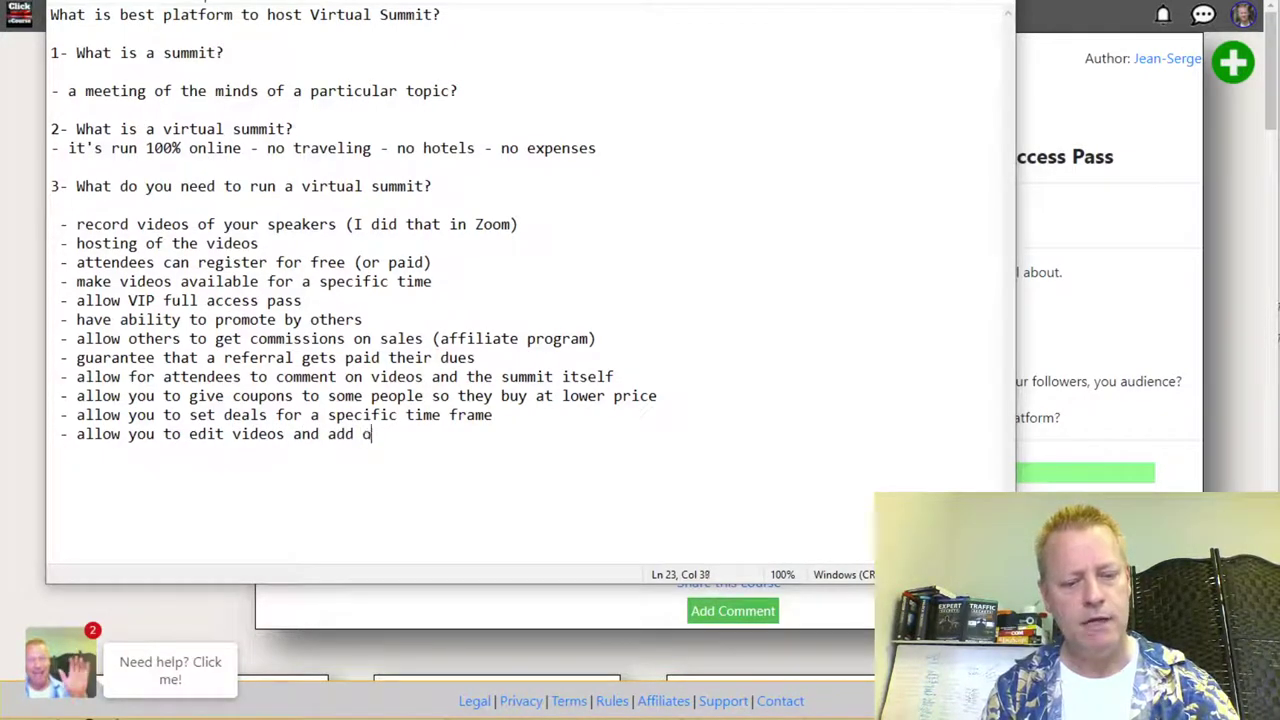
key("BackSpace")
key("BackSpace")
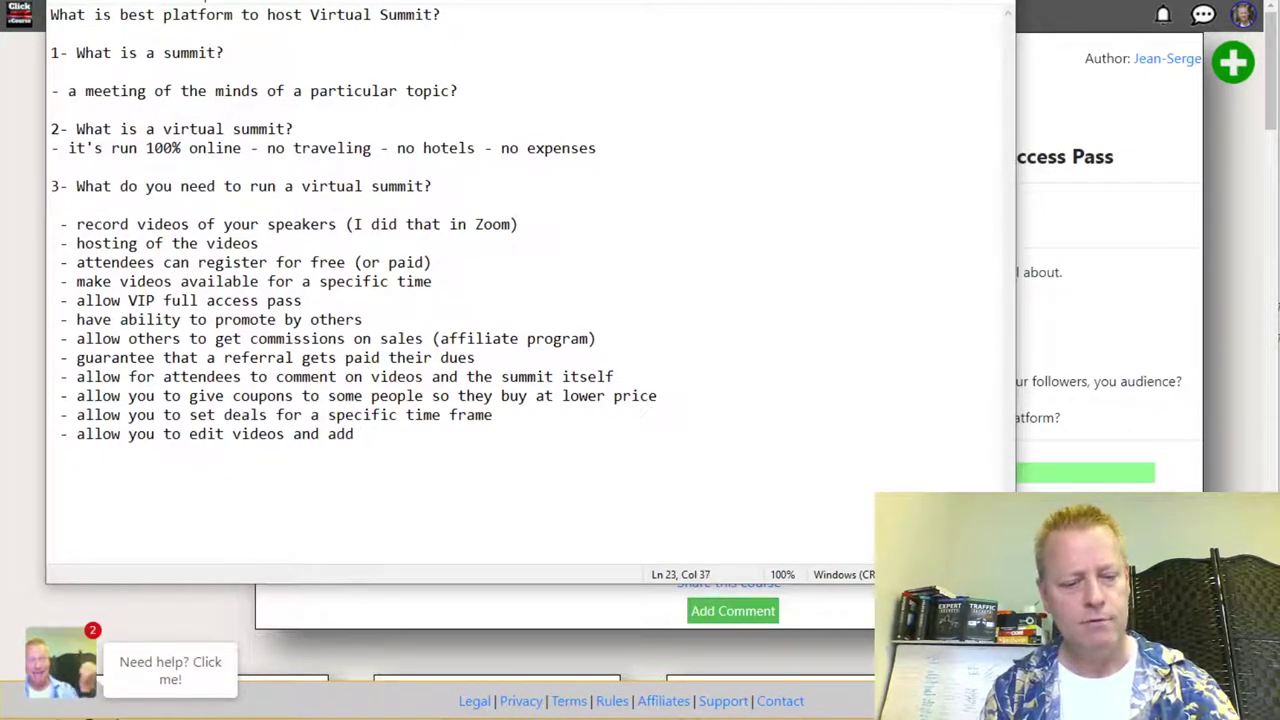
type("trailer to it")
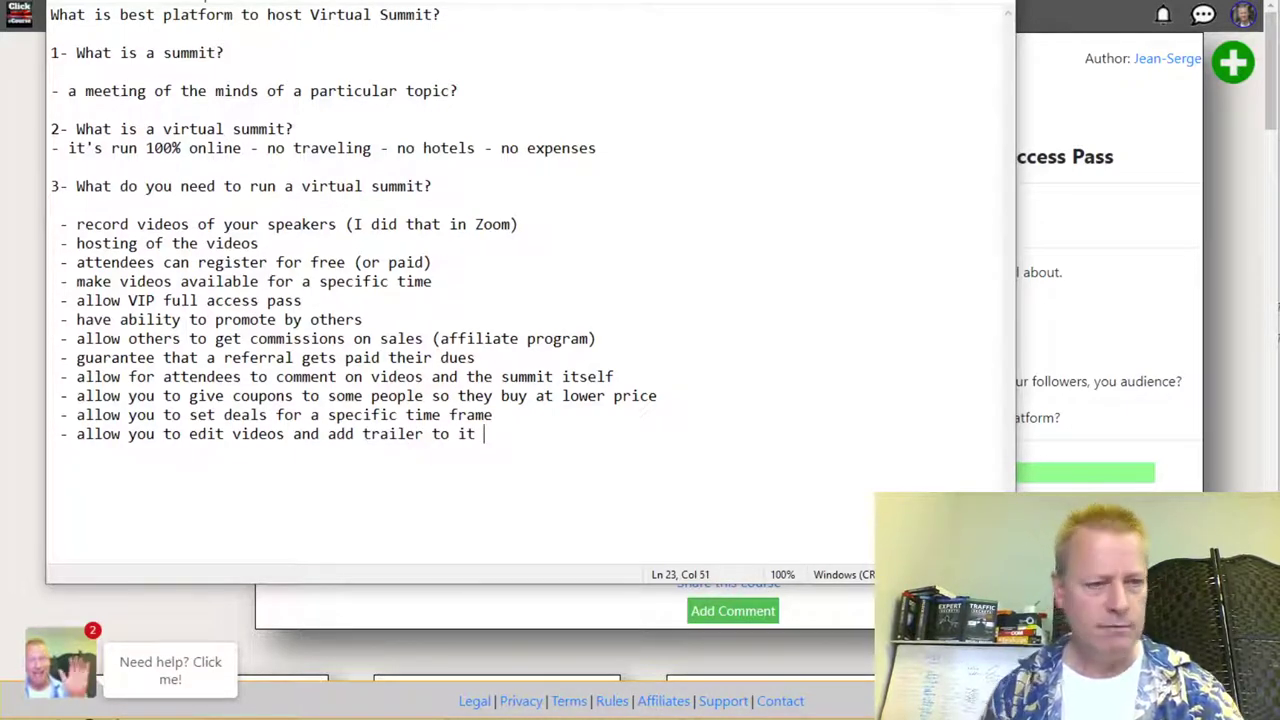
double_click(220, 434)
type("trim")
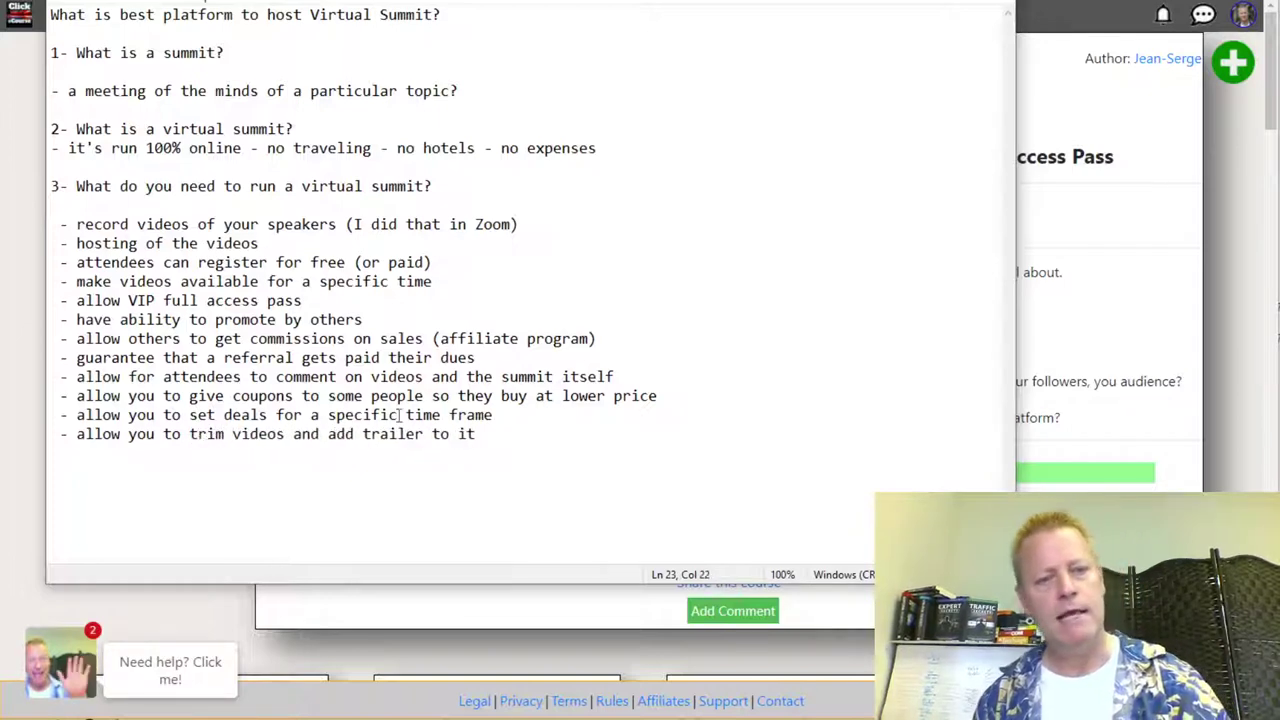
left_click(505, 438)
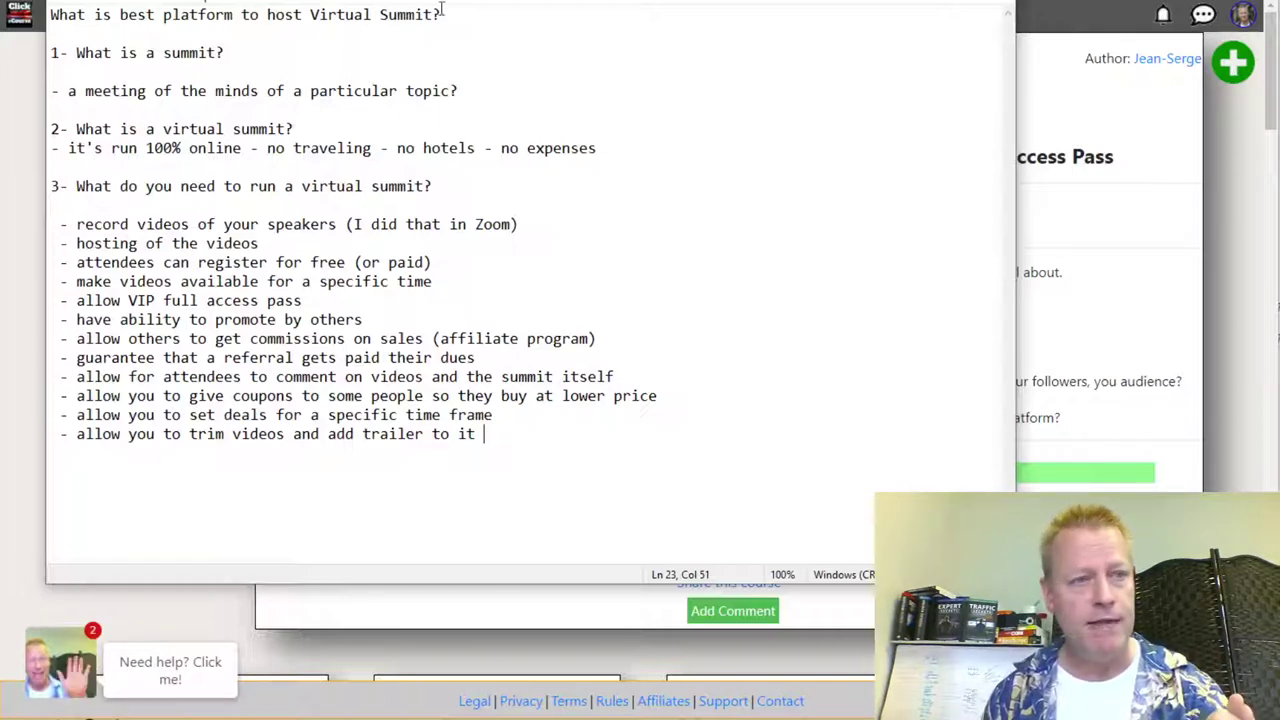
Open Courses in a new window and choose the BitClout Virtual Summit Free 24 hour Access course
key("alt+Tab")
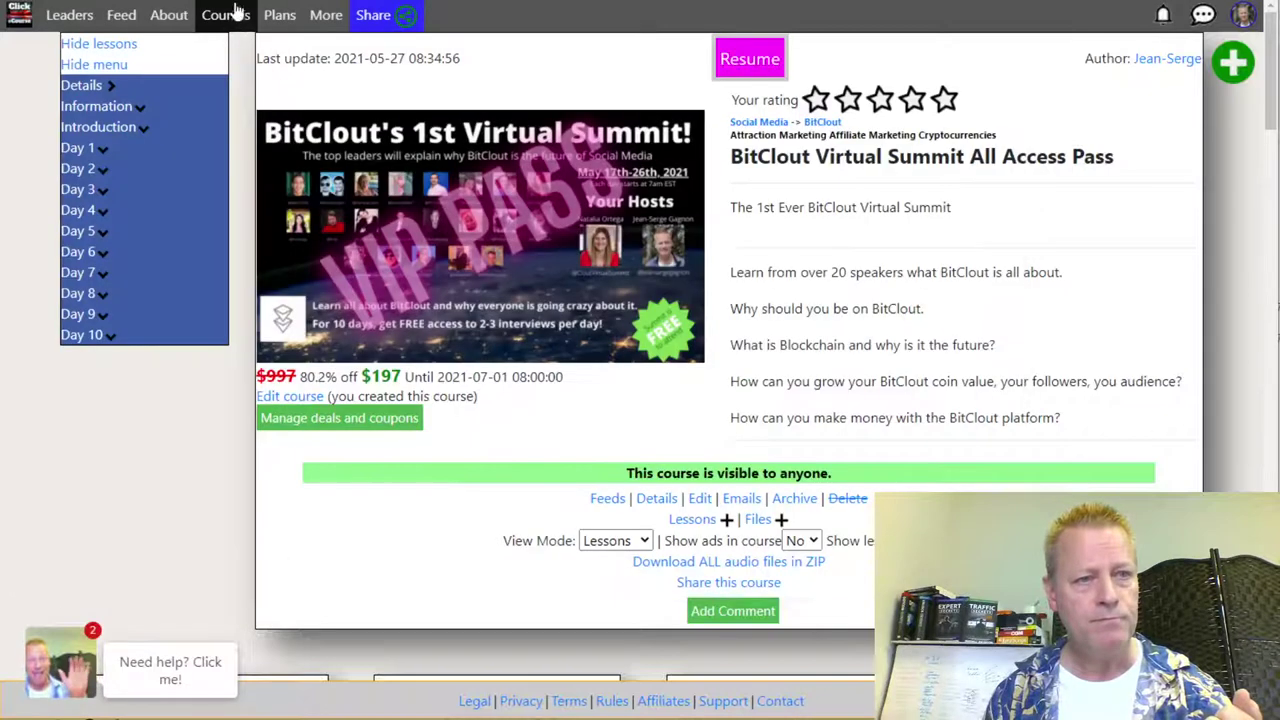
right_click(237, 10)
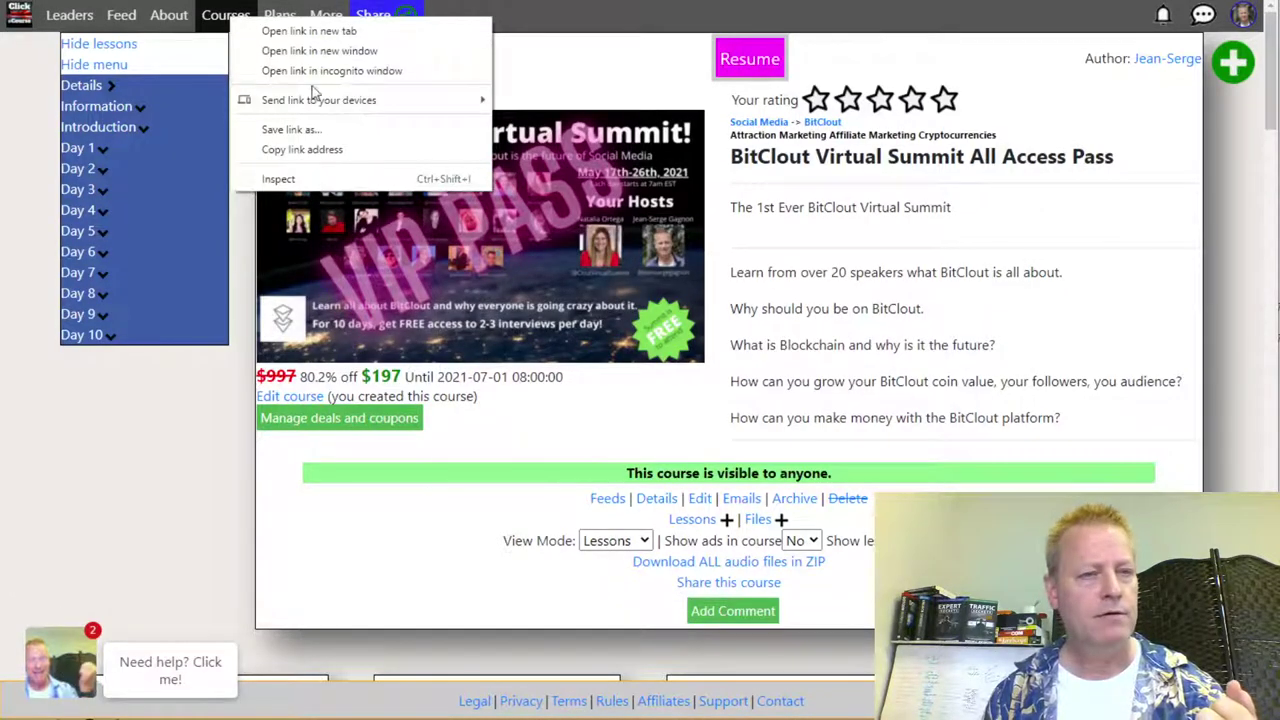
left_click(322, 52)
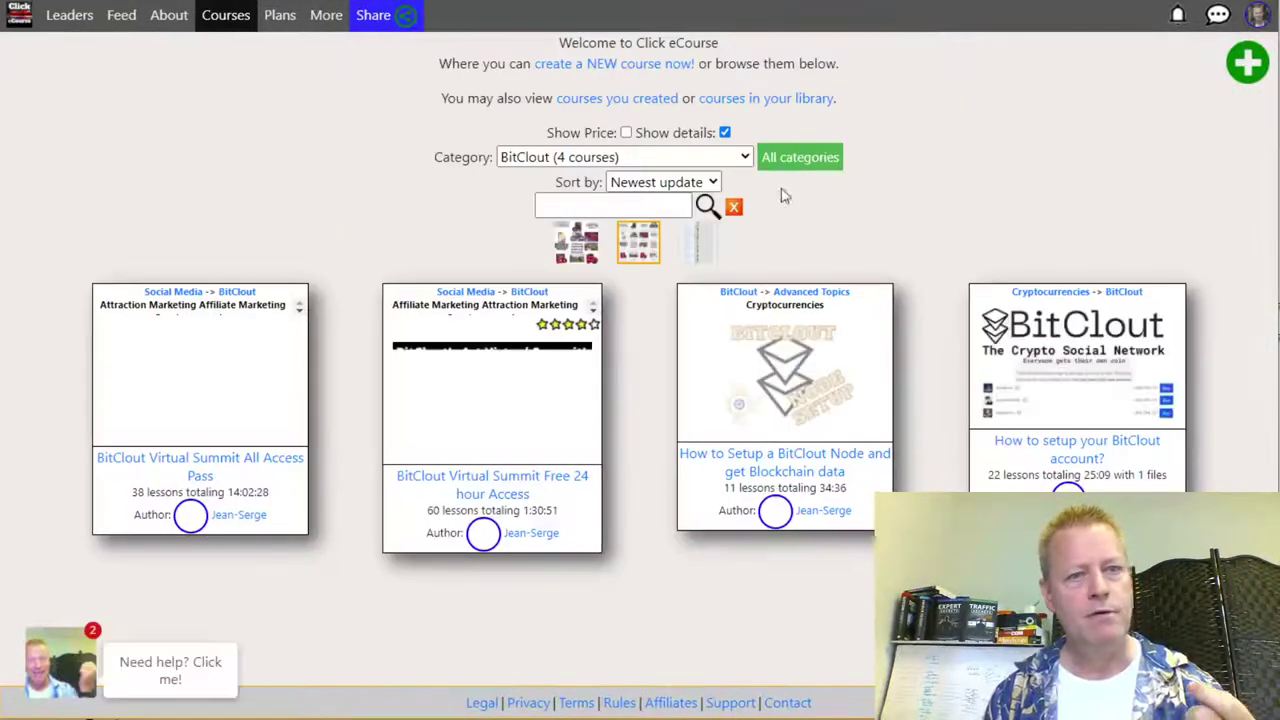
left_click(550, 408)
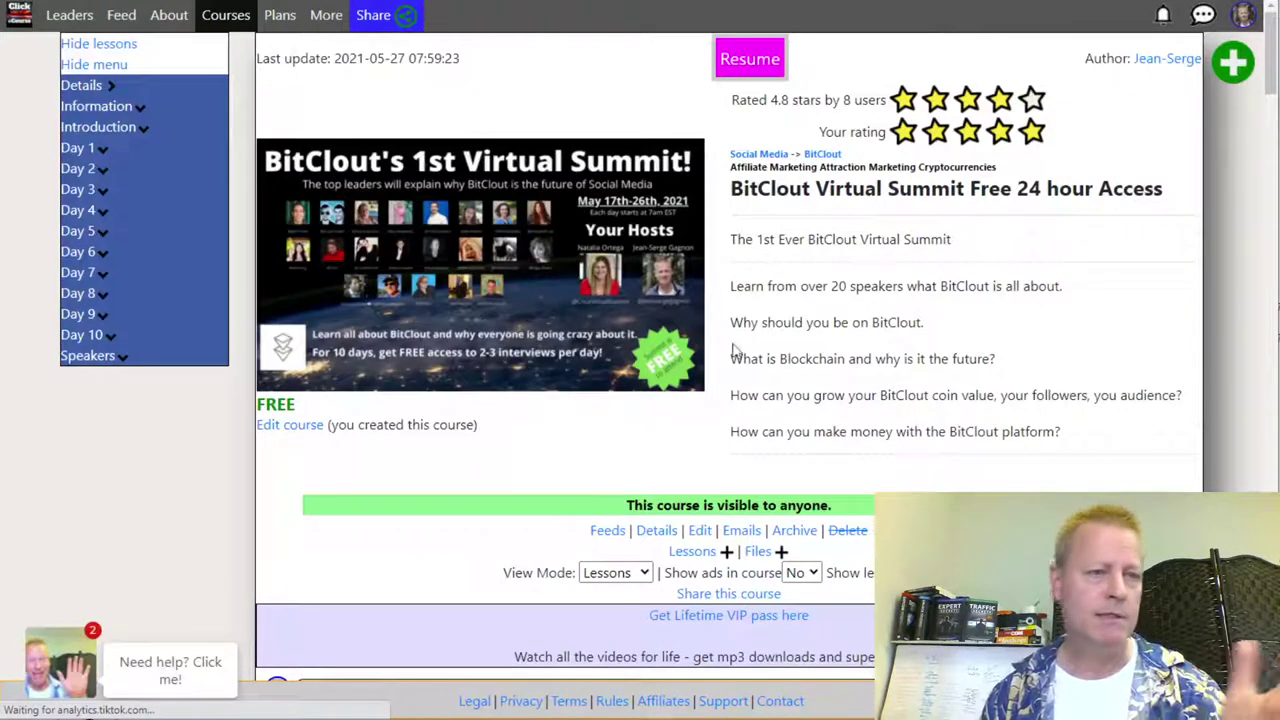
Expand Days 3, 5, 7 and 10 and open the Day 10 social media influencer lesson
left_click(122, 191)
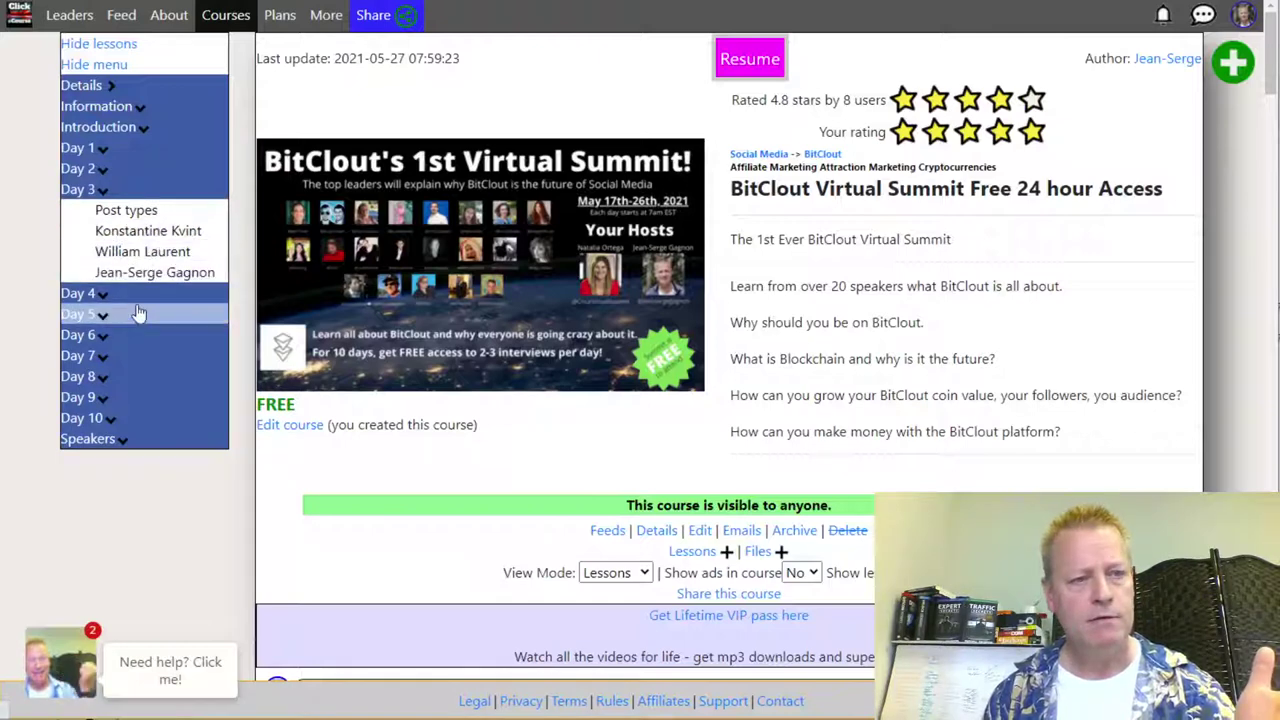
left_click(125, 314)
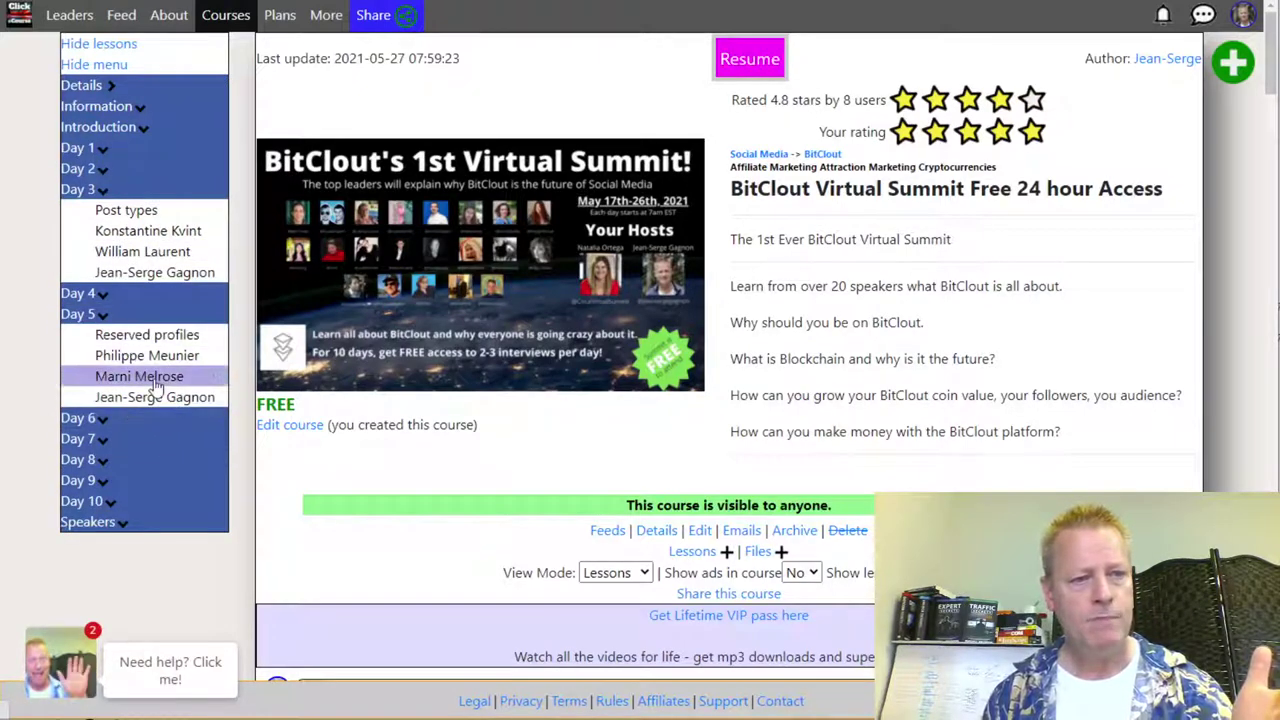
left_click(150, 436)
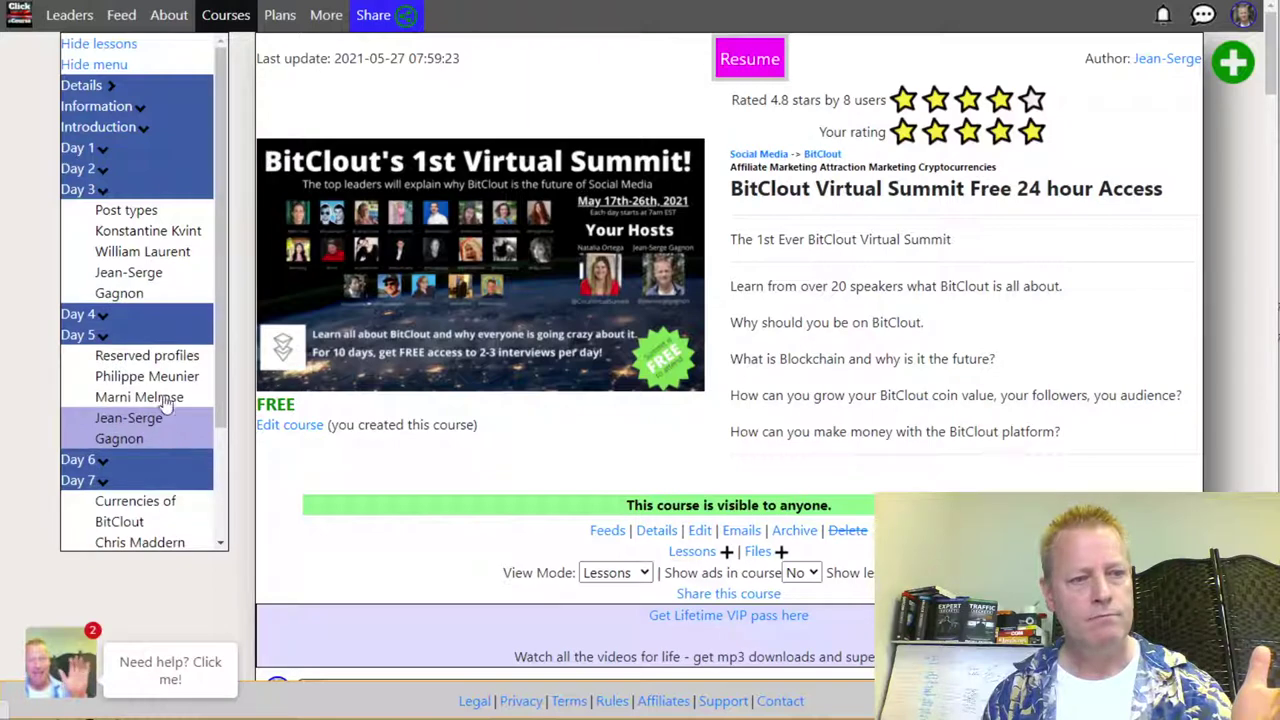
scroll(133, 475, "down", 1)
scroll(133, 475, "down", 4)
left_click(120, 508)
scroll(150, 505, "down", 2)
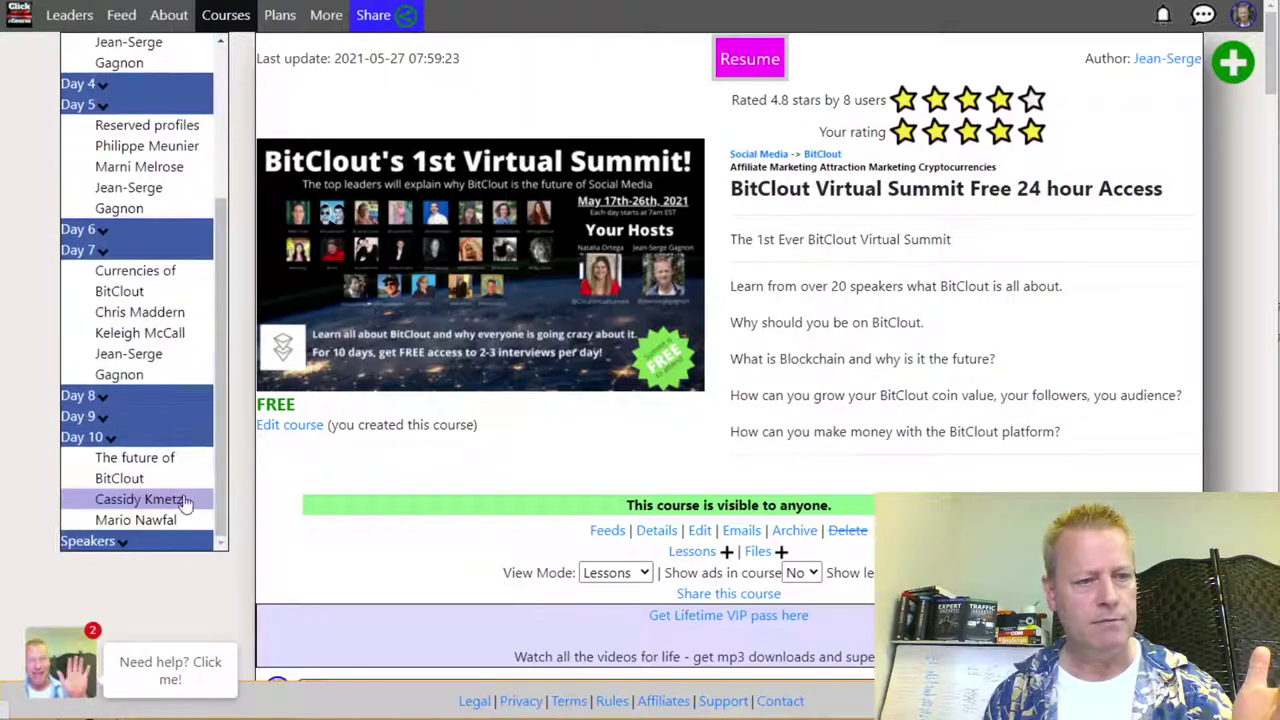
left_click(140, 500)
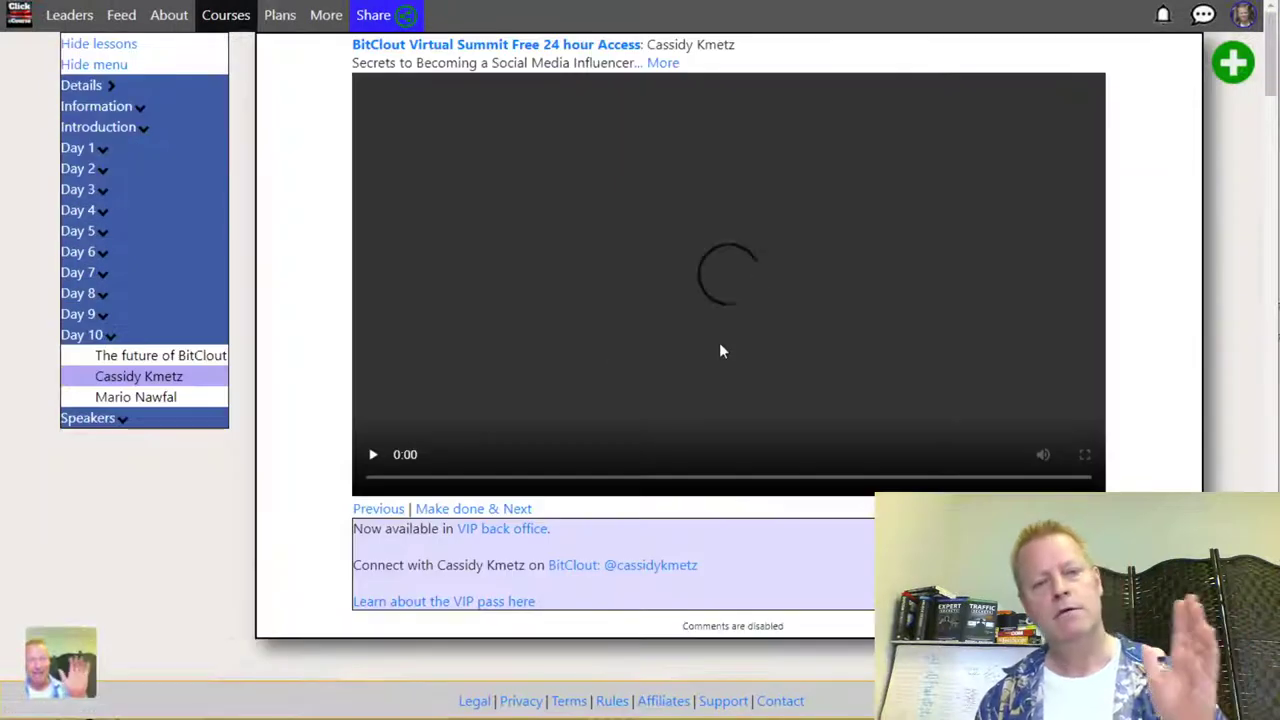
Play the lesson video, toggle its description, jump ahead to about 1:31 and pause
scroll(450, 443, "down", 1)
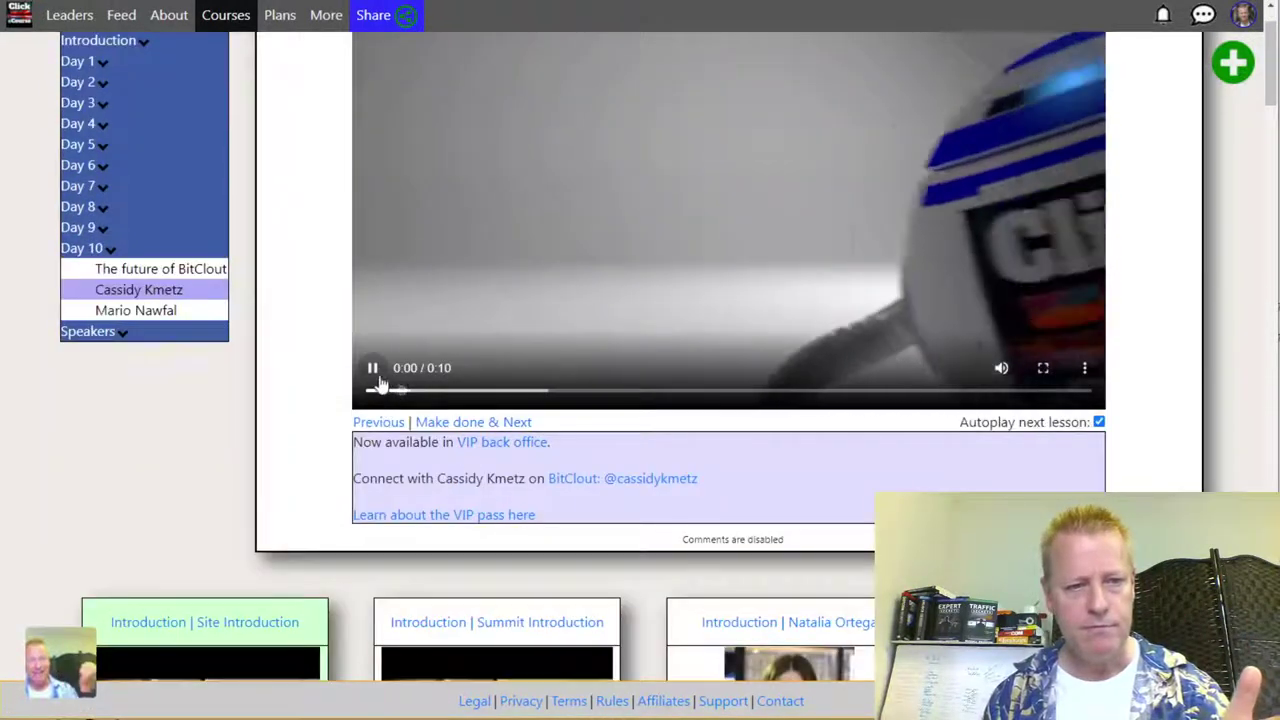
left_click(1072, 391)
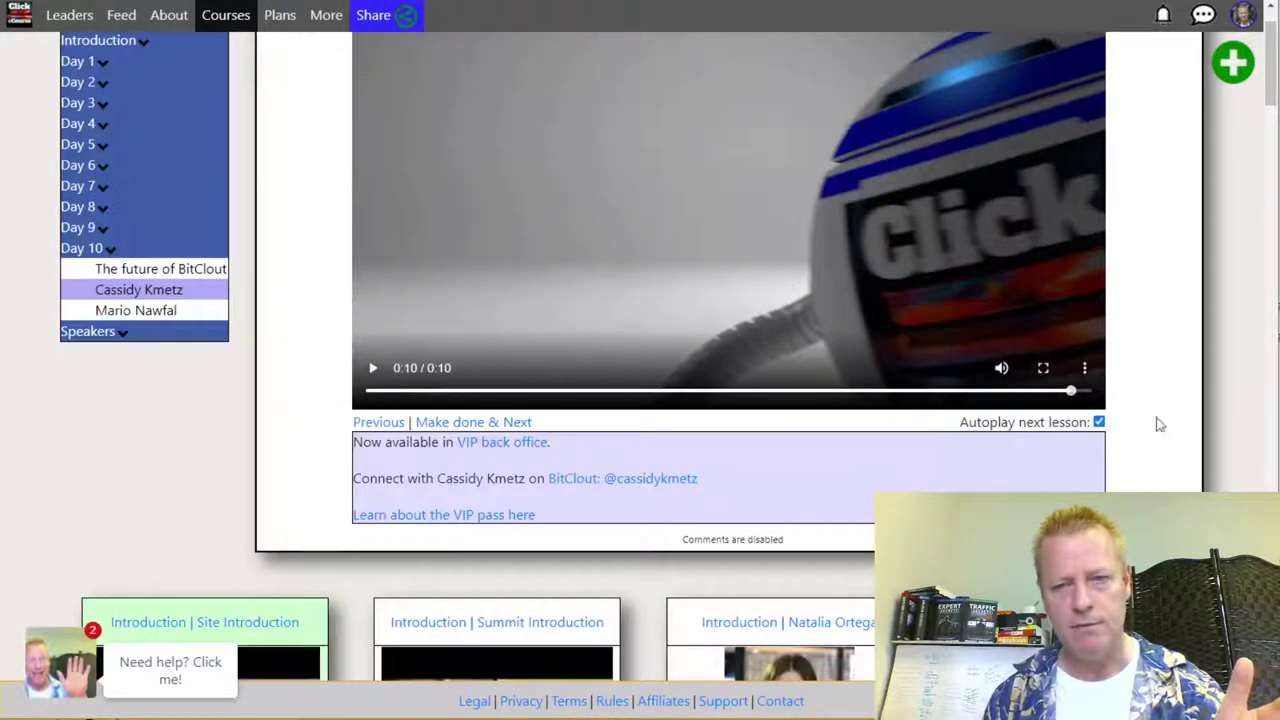
left_click(372, 368)
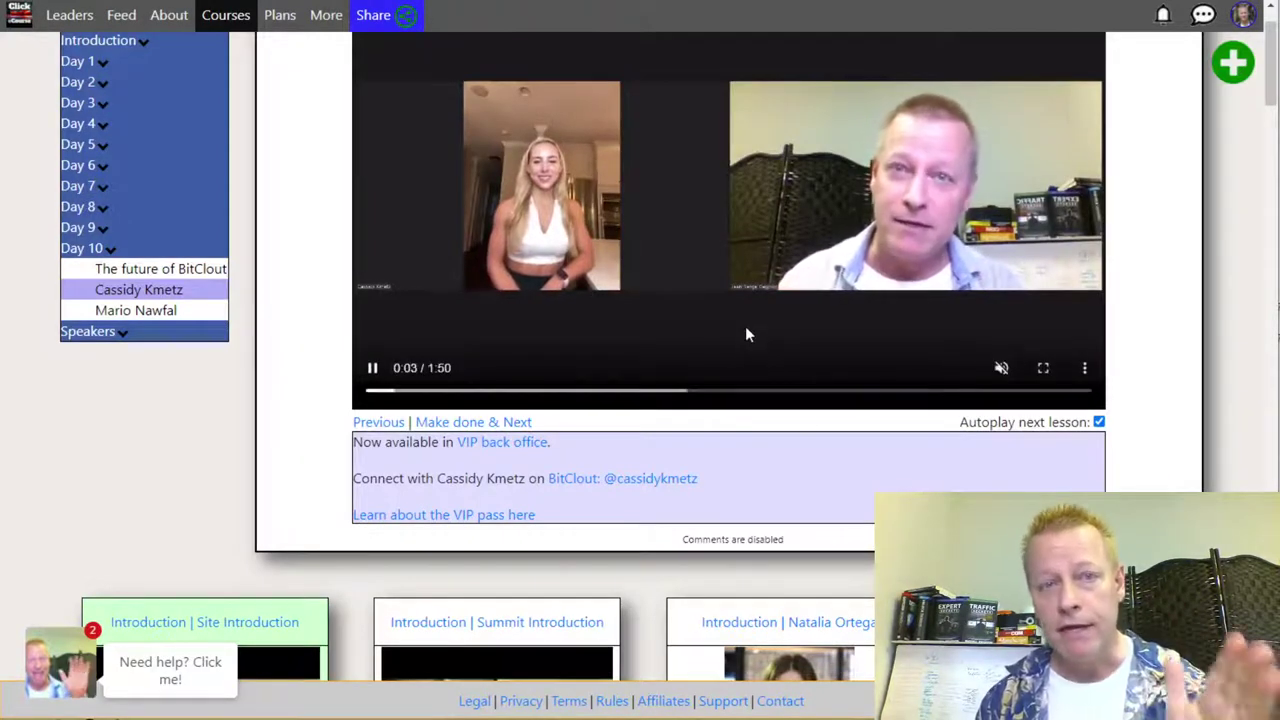
scroll(746, 328, "up", 2)
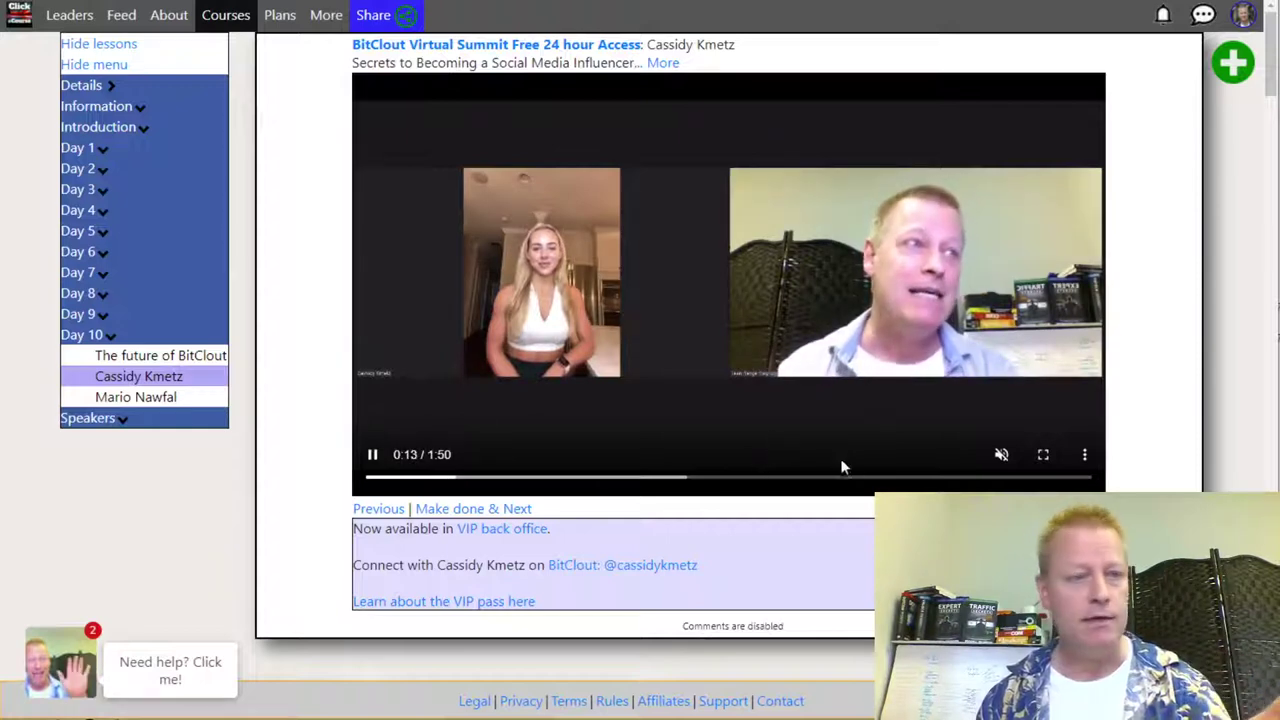
left_click(662, 62)
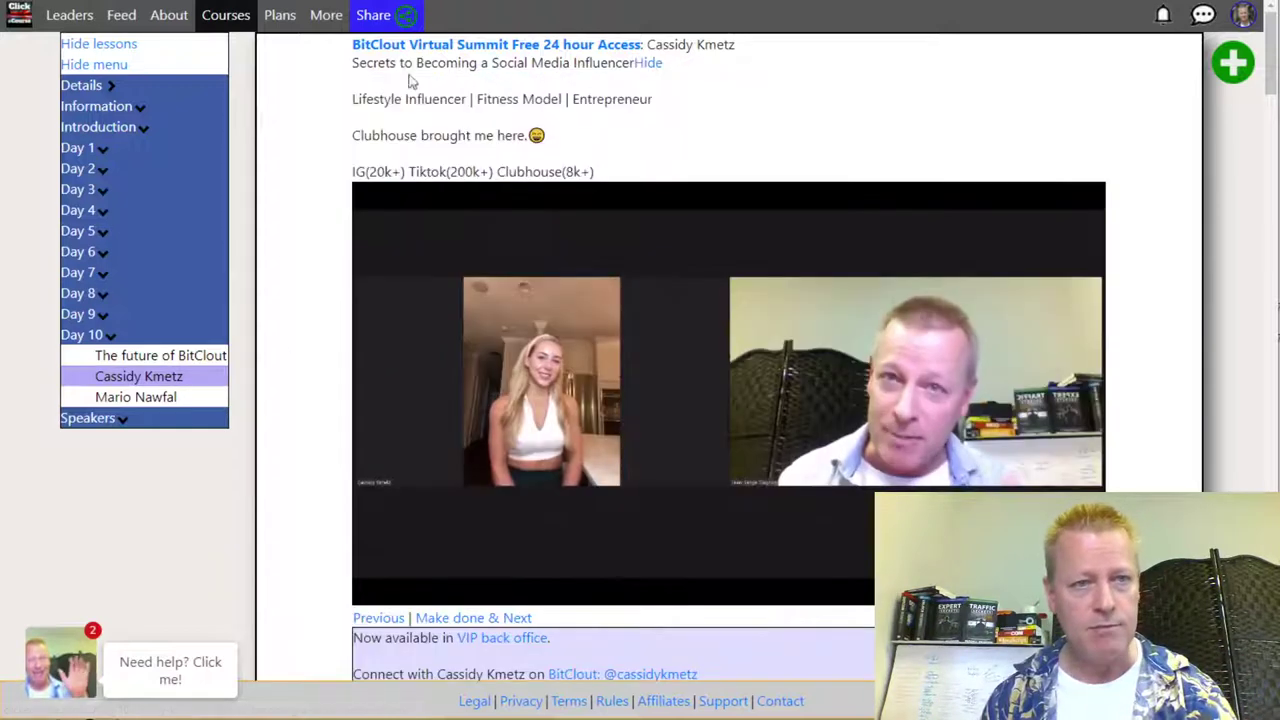
left_click_drag(483, 62, 600, 62)
left_click(571, 103)
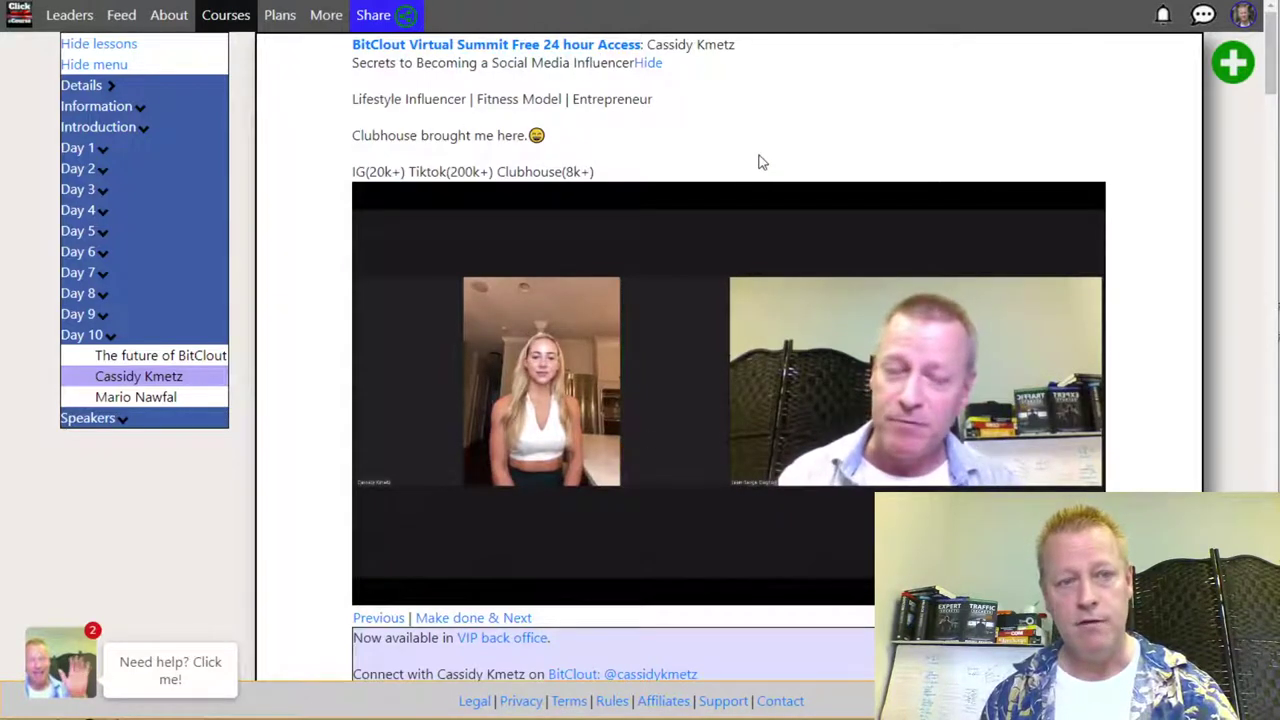
left_click(648, 63)
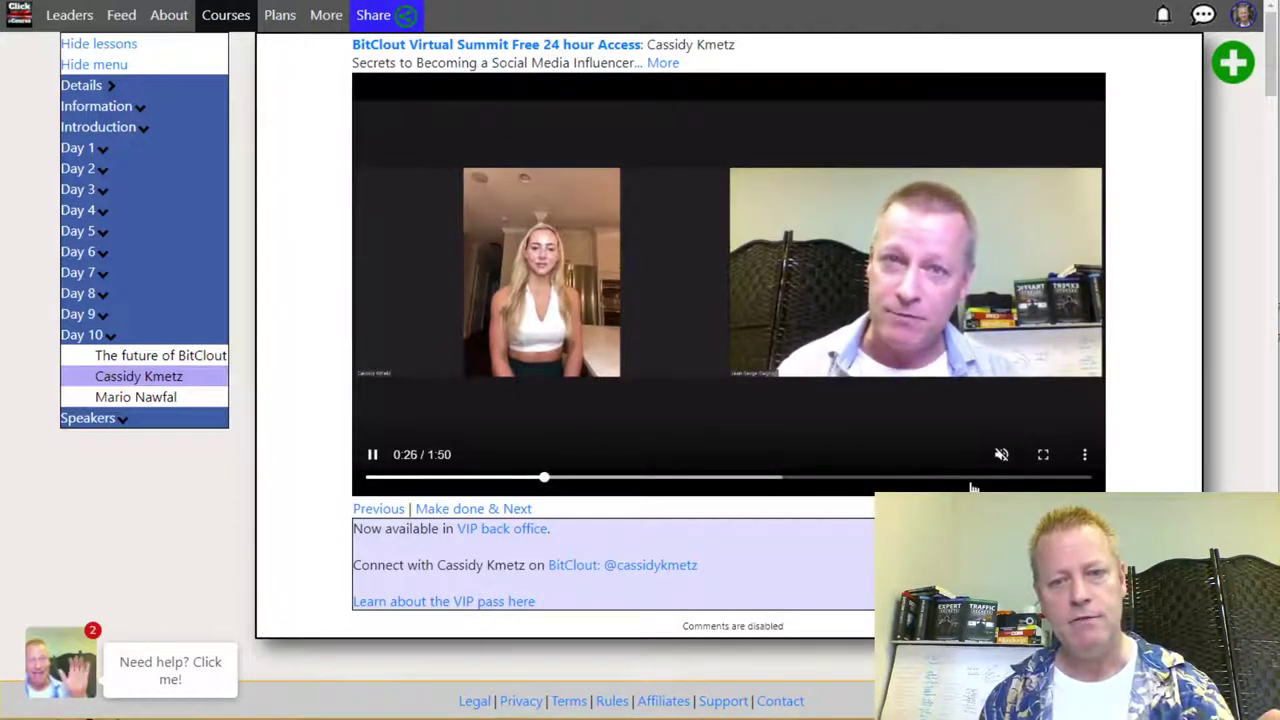
left_click_drag(973, 481, 963, 481)
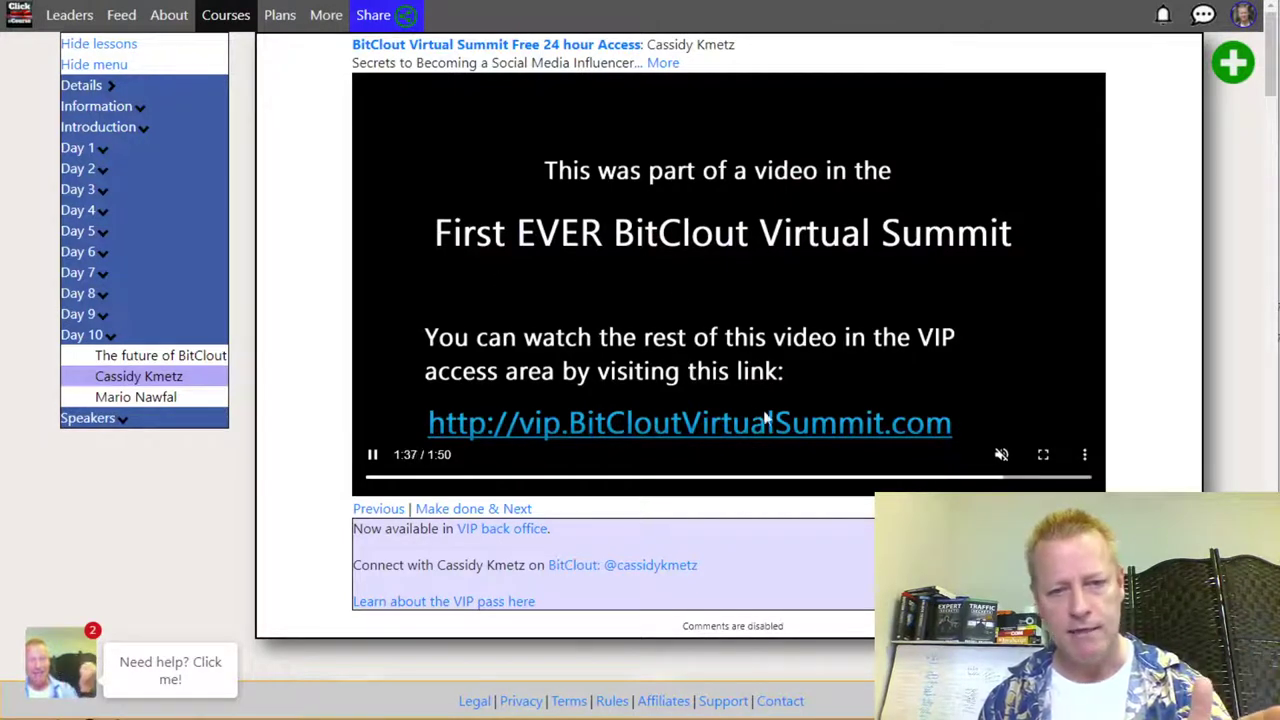
left_click(372, 455)
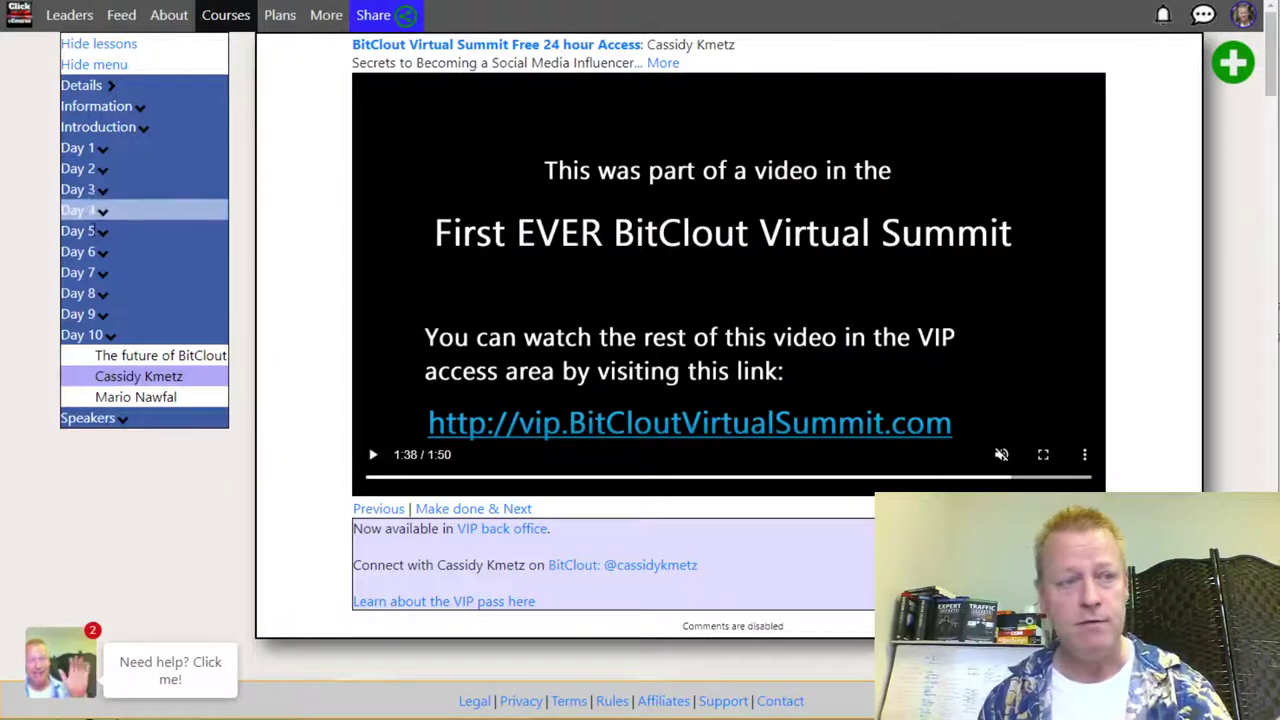
Open Day 2's 'How BitClout is Changing the Creator Economy' lesson, play it and pause at 1:35
left_click(104, 169)
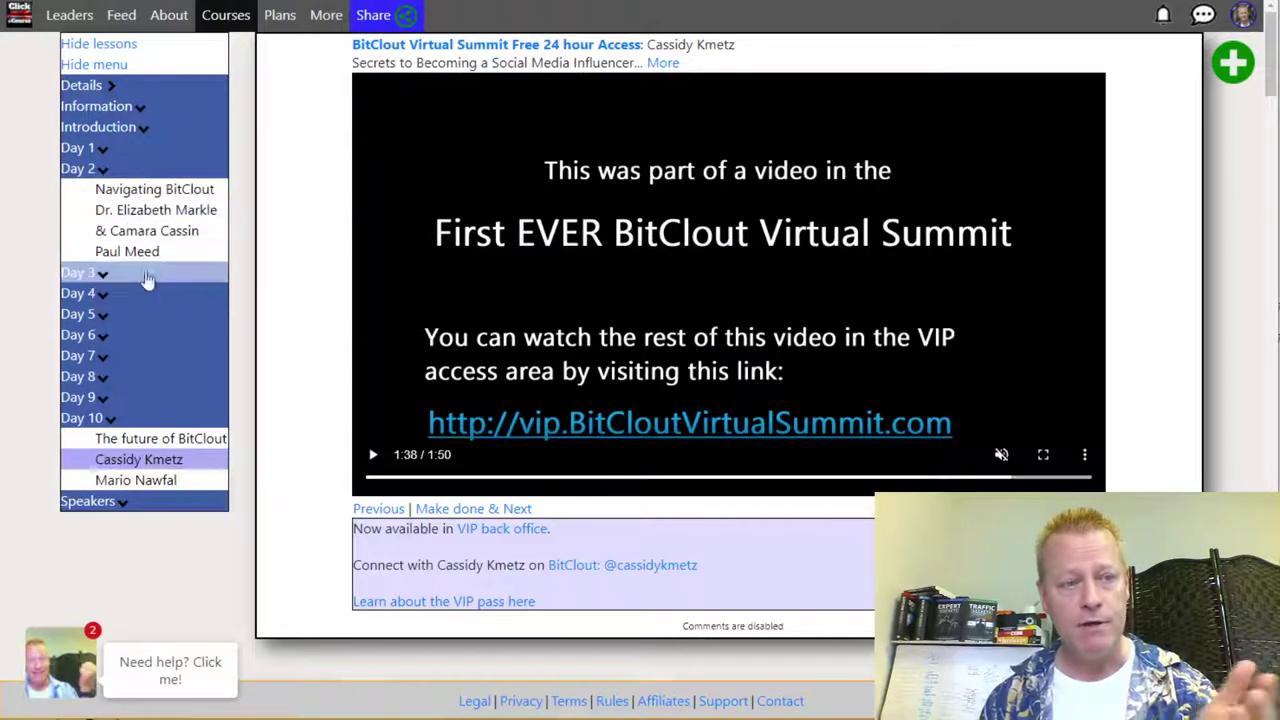
left_click(188, 258)
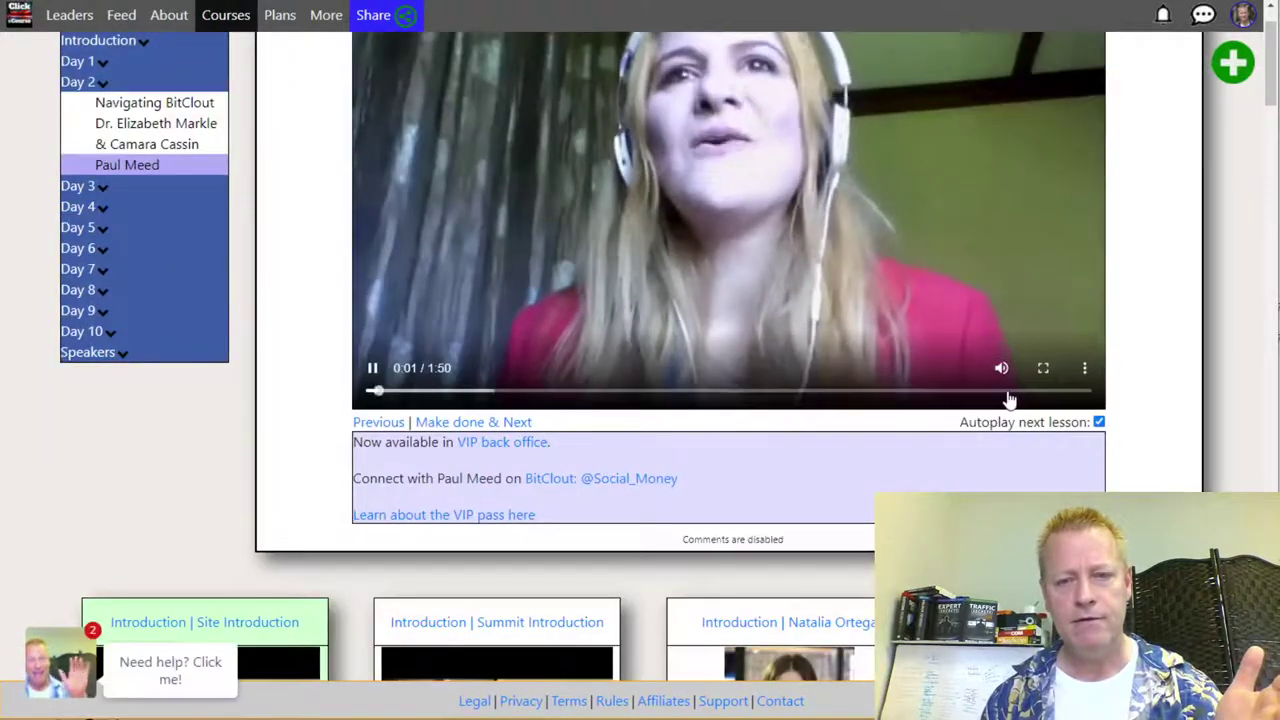
scroll(925, 443, "up", 1)
left_click(1001, 454)
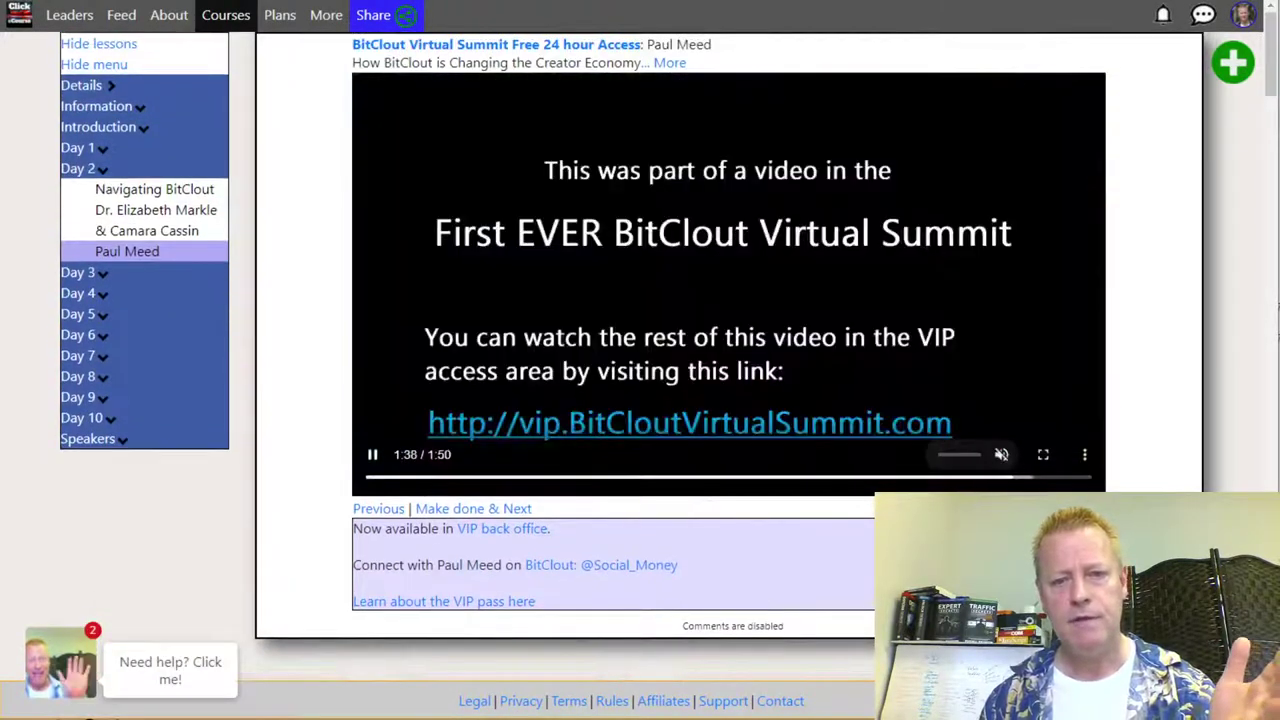
left_click(950, 478)
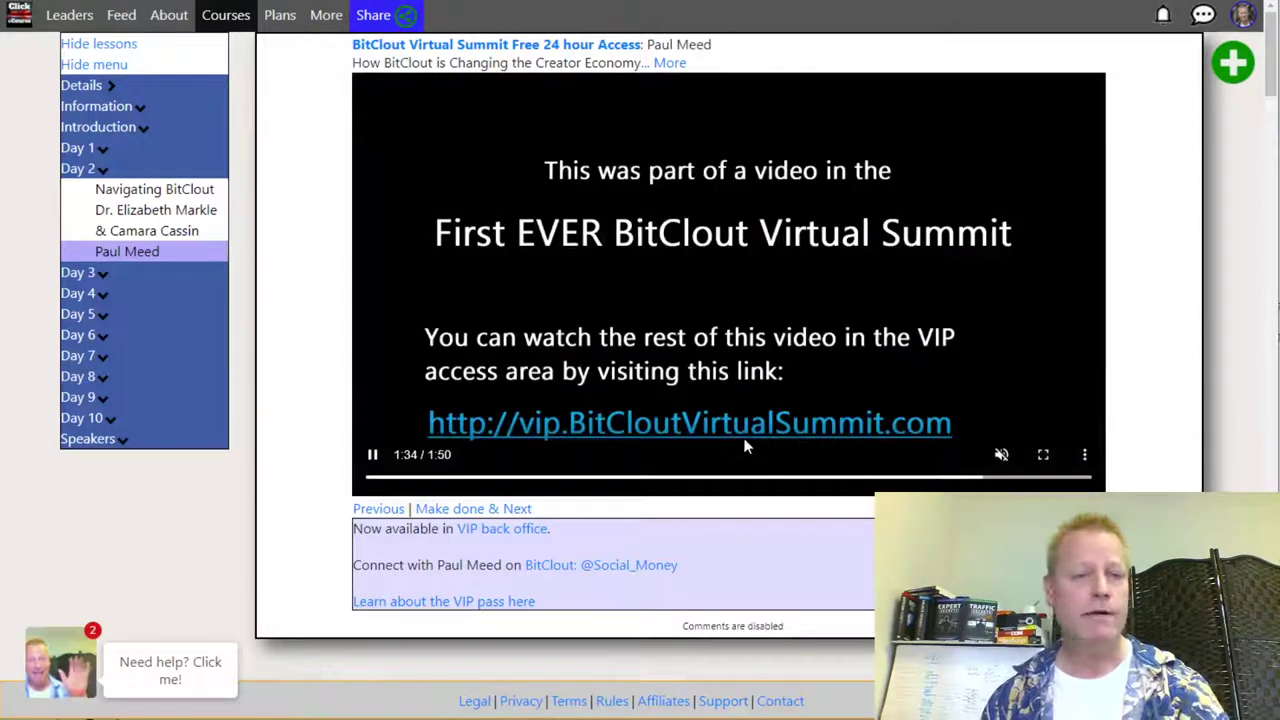
left_click(370, 457)
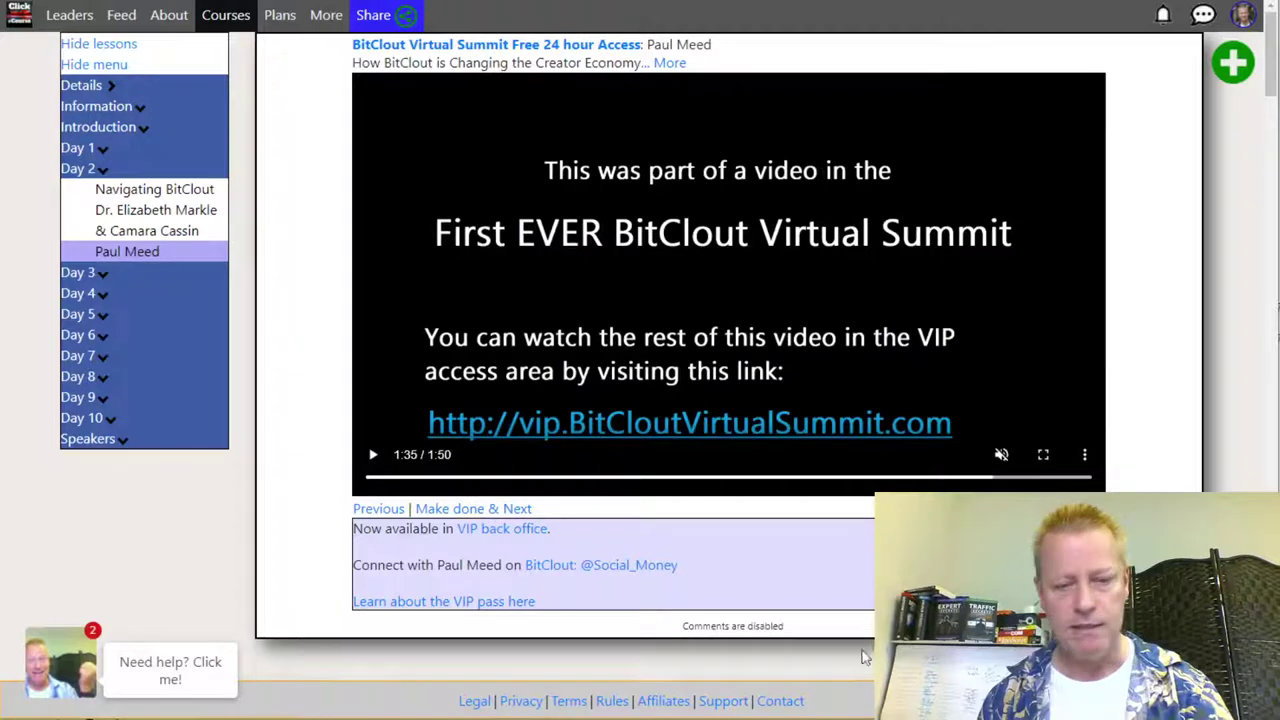
Highlight part of the attendees-commenting line in the Notepad outline, then return to the course page
key("alt+Tab")
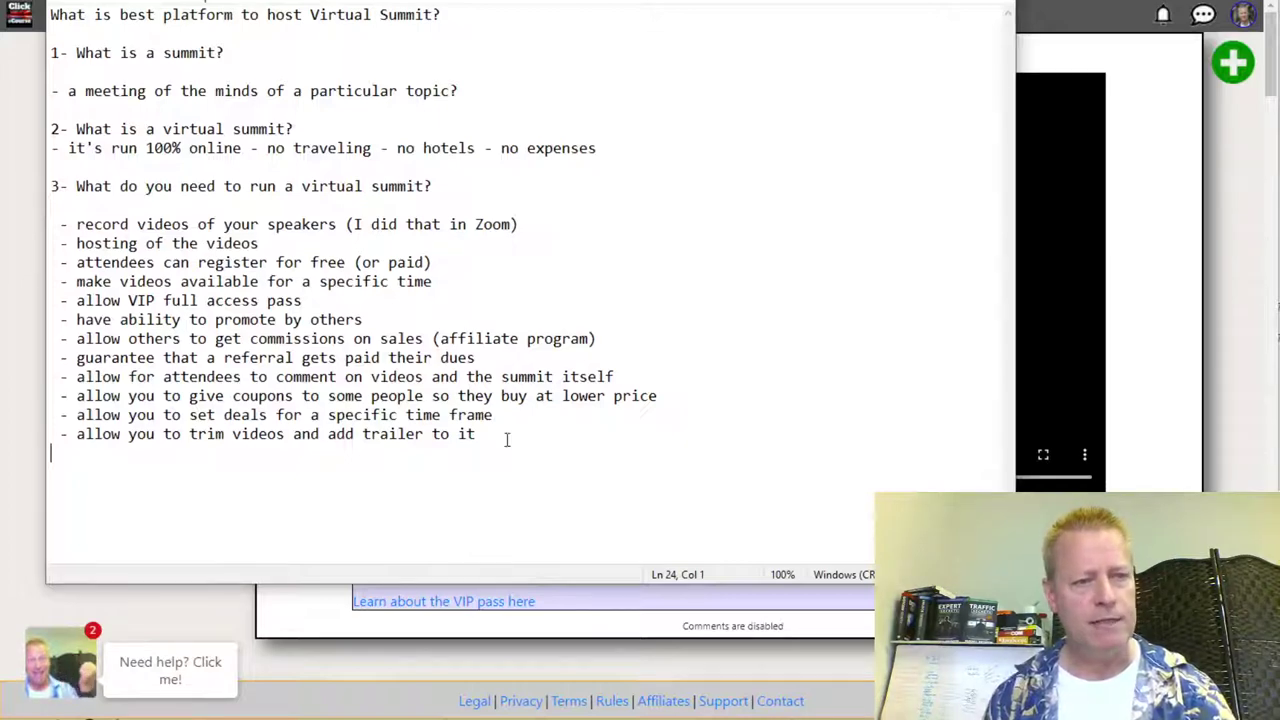
left_click_drag(191, 378, 420, 374)
left_click(211, 599)
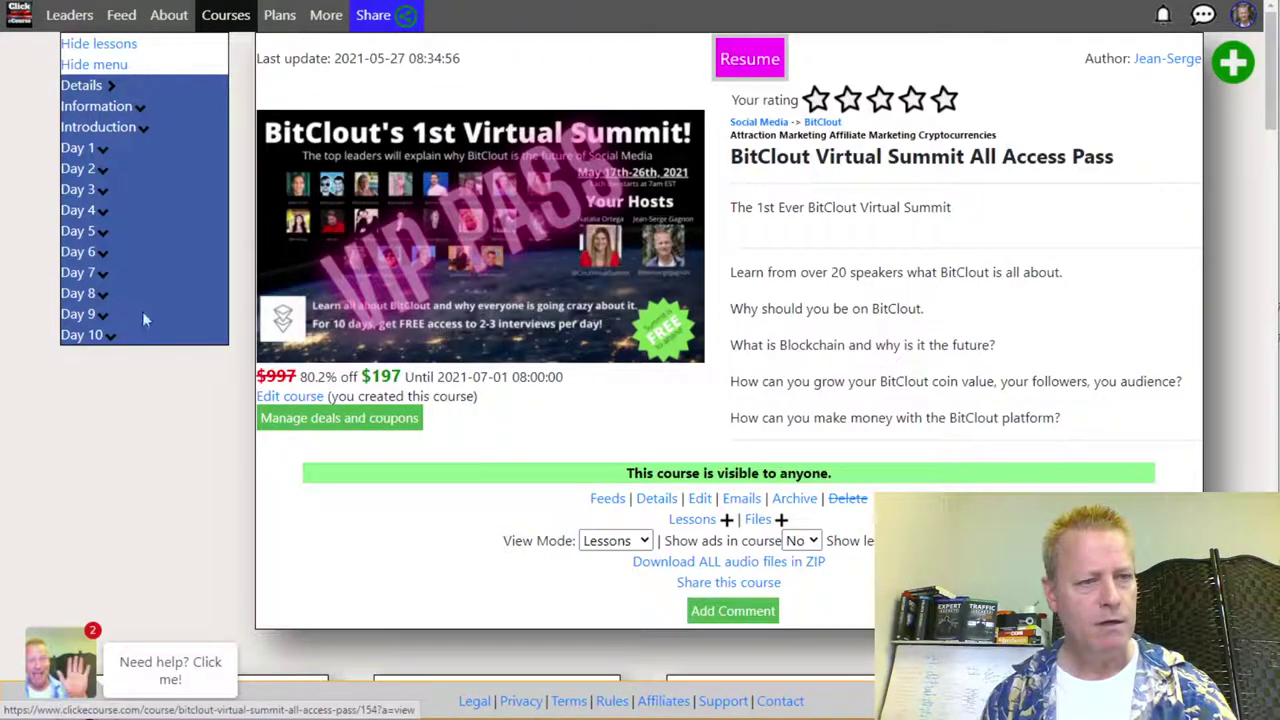
left_click(141, 175)
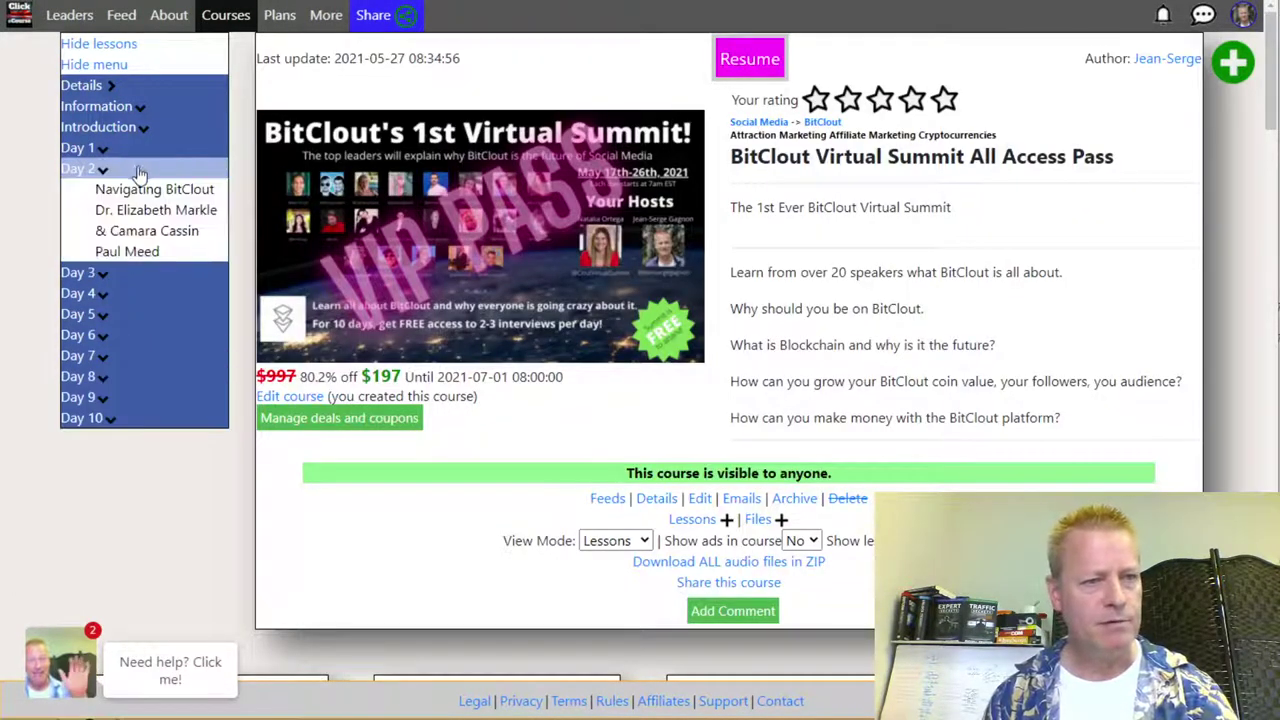
left_click(143, 191)
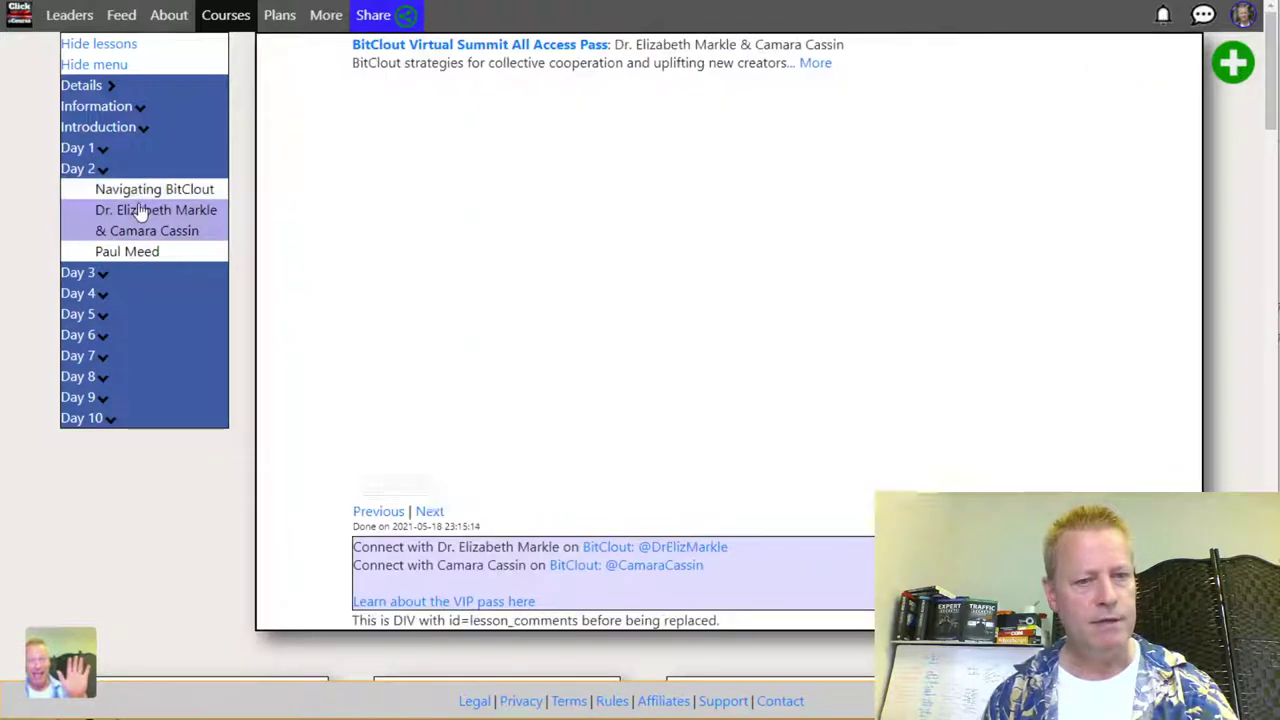
left_click(143, 212)
scroll(383, 373, "down", 1)
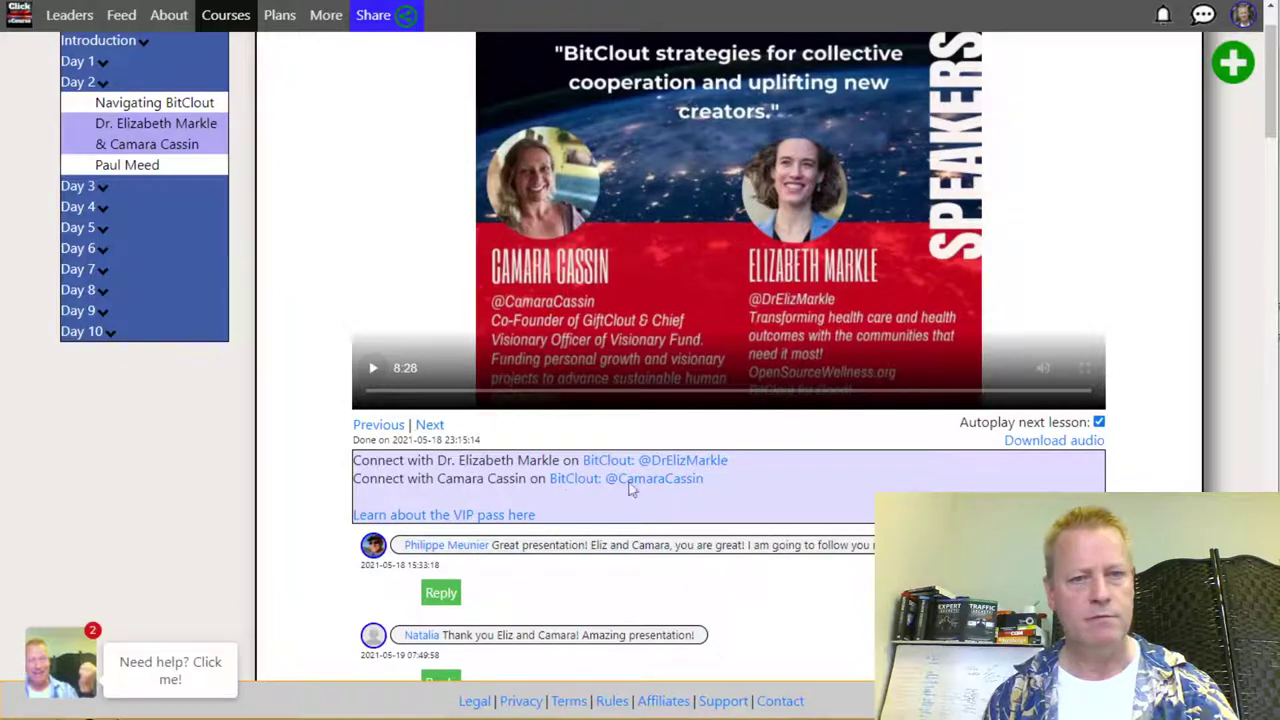
scroll(833, 464, "down", 5)
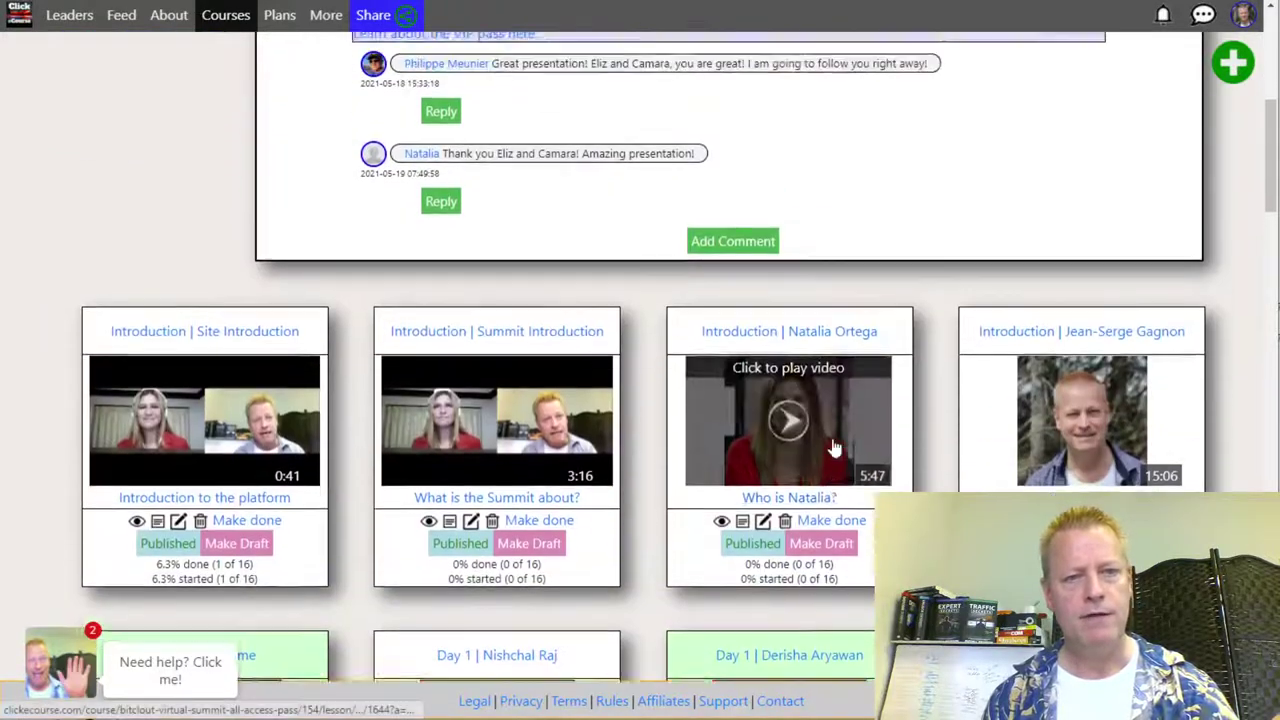
scroll(786, 423, "up", 3)
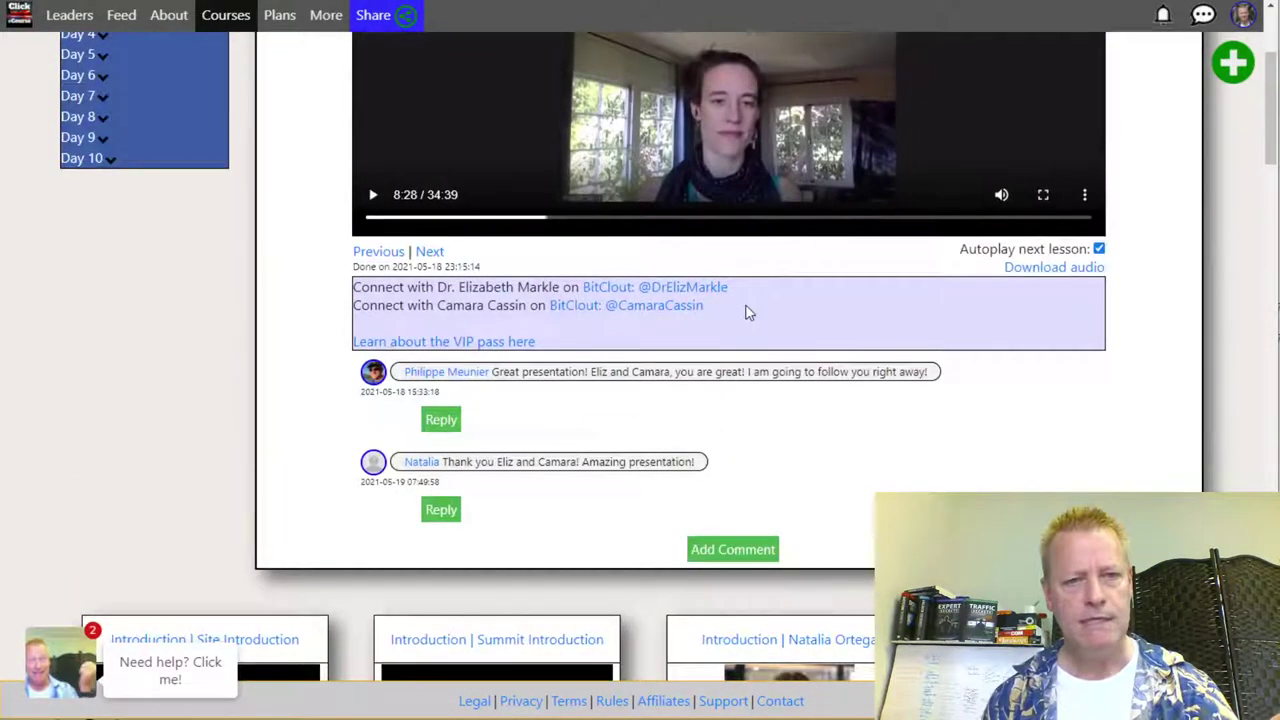
scroll(786, 400, "up", 3)
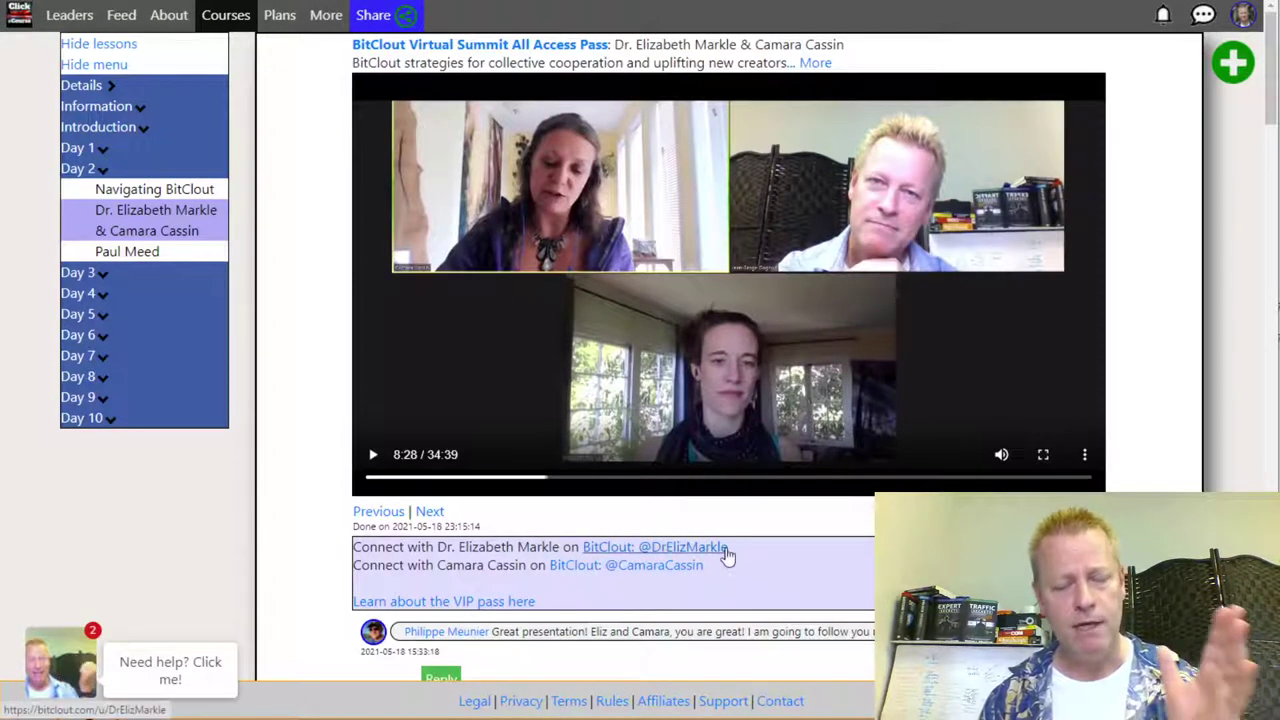
scroll(727, 557, "down", 3)
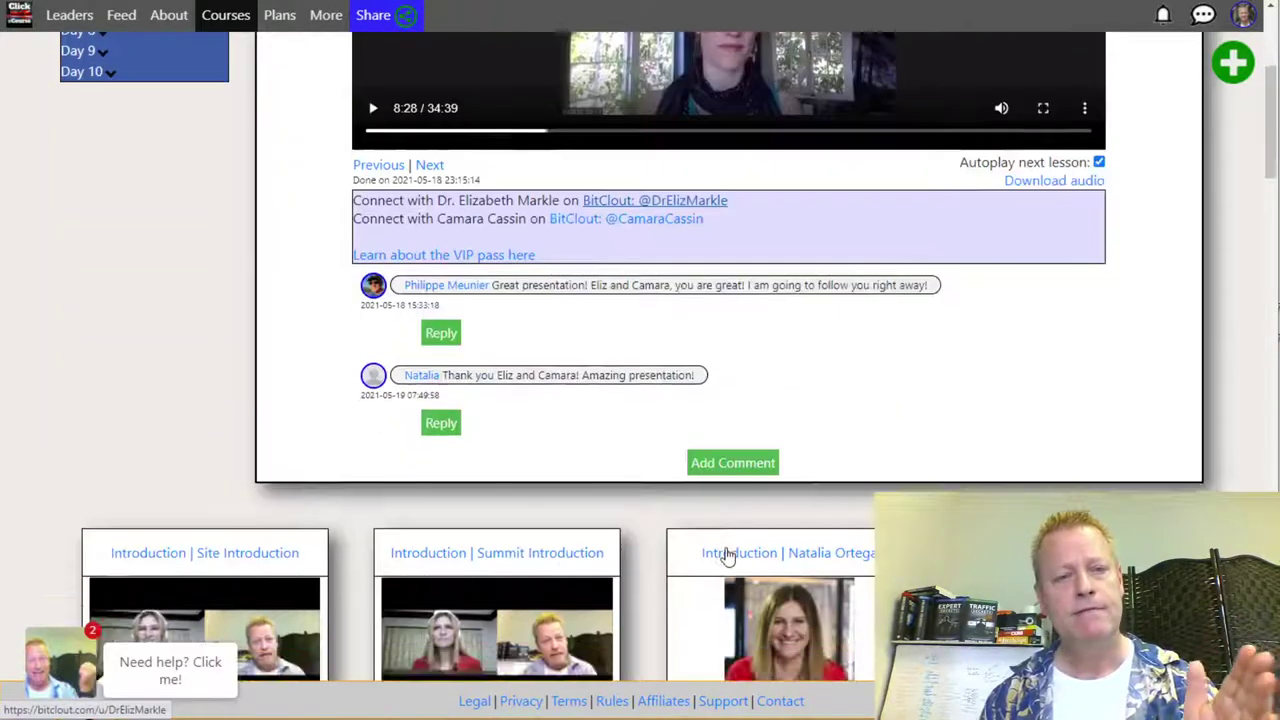
scroll(727, 557, "down", 1)
scroll(727, 557, "up", 1)
scroll(727, 557, "up", 1)
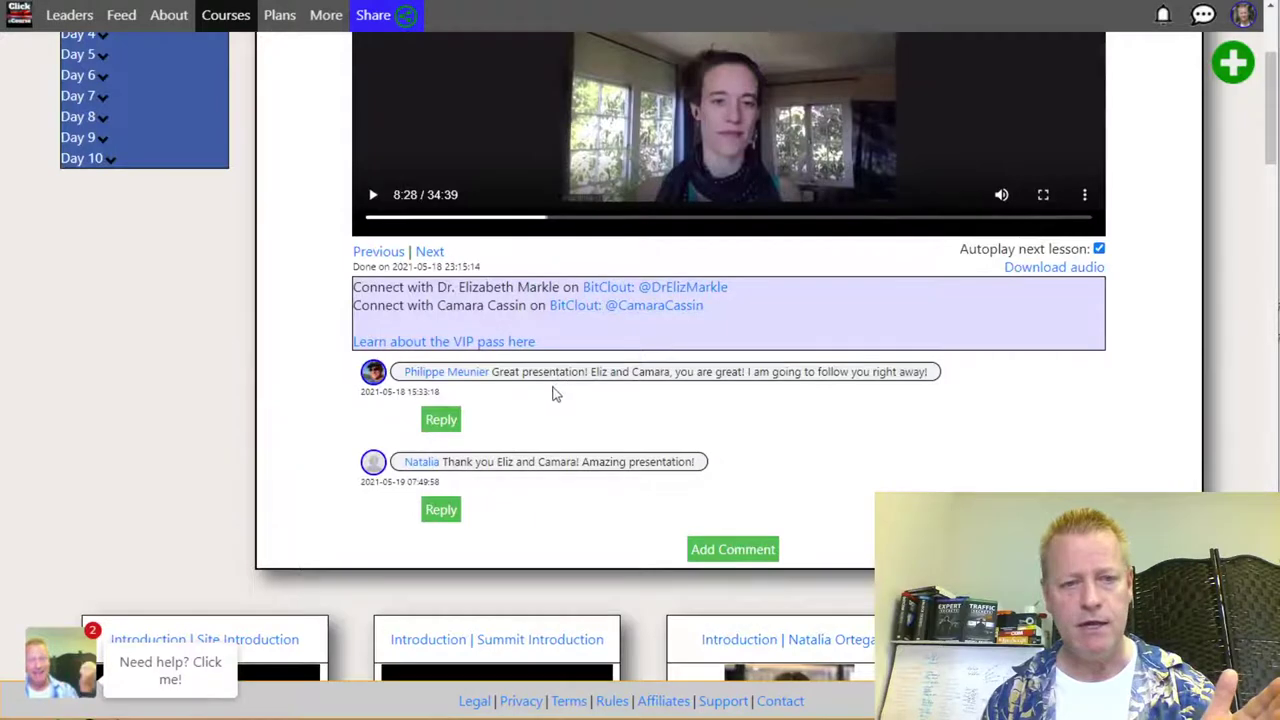
scroll(554, 391, "up", 3)
left_click(126, 277)
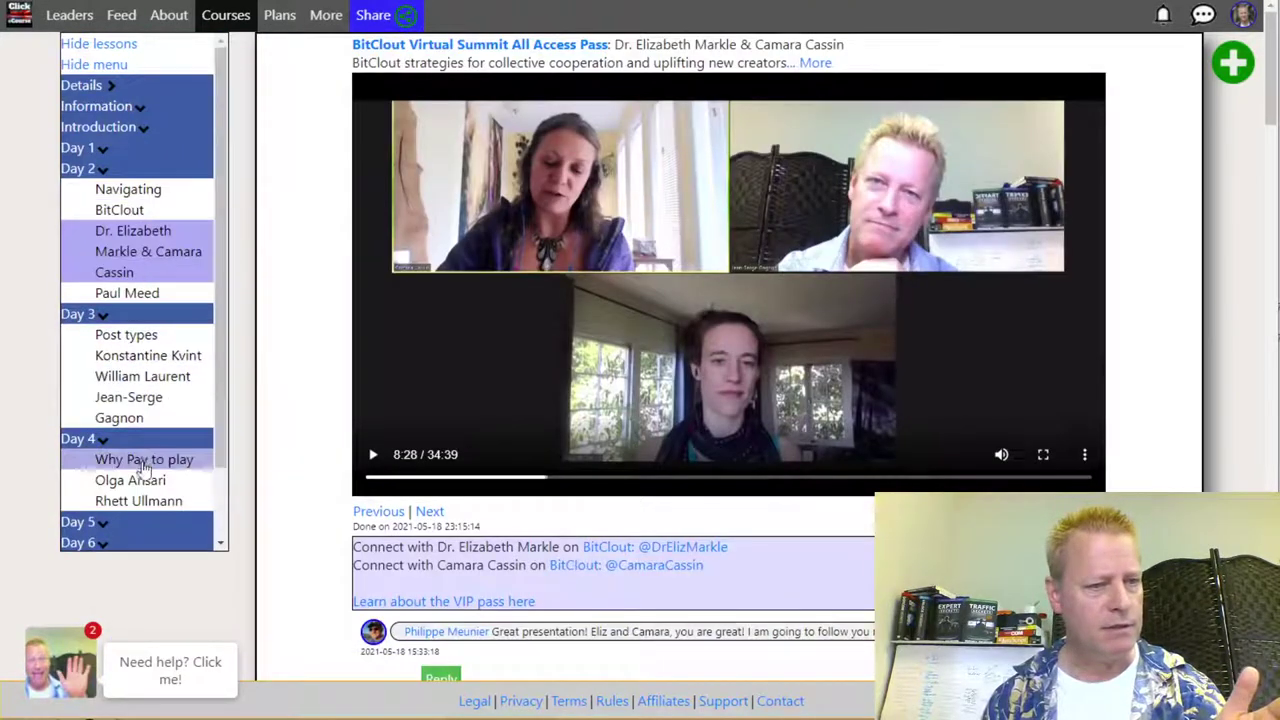
left_click(130, 480)
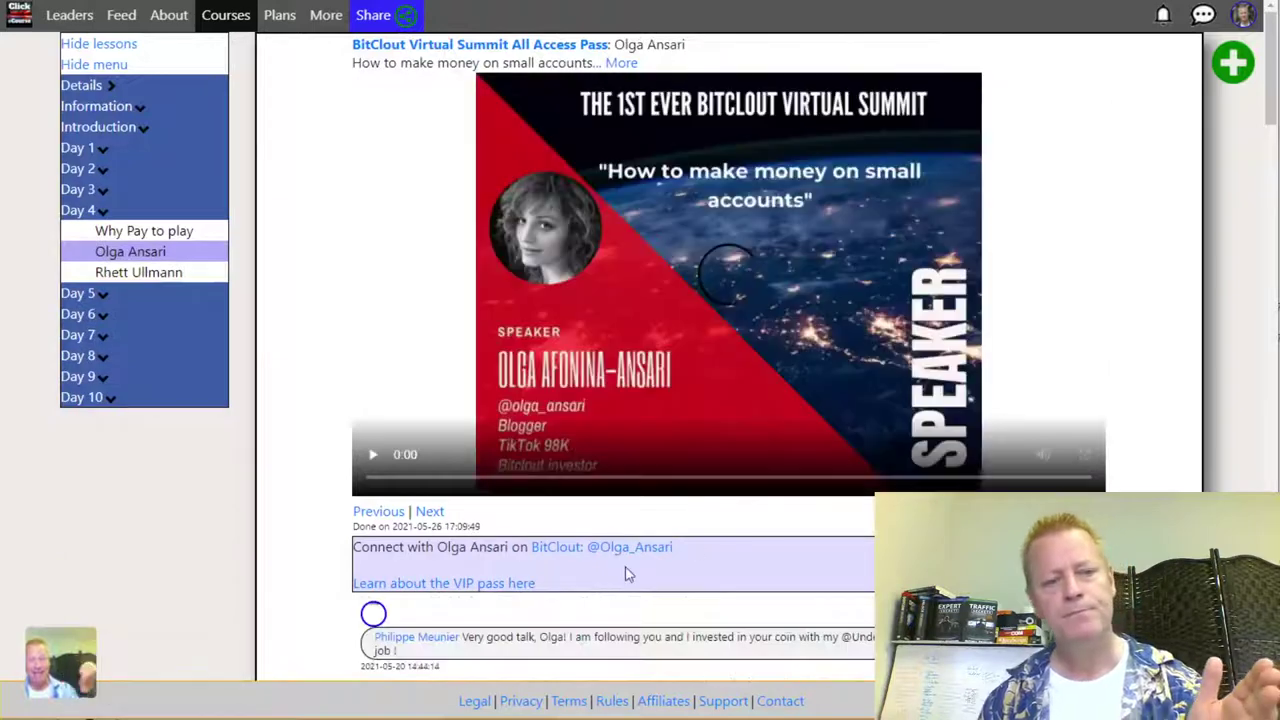
scroll(537, 432, "down", 1)
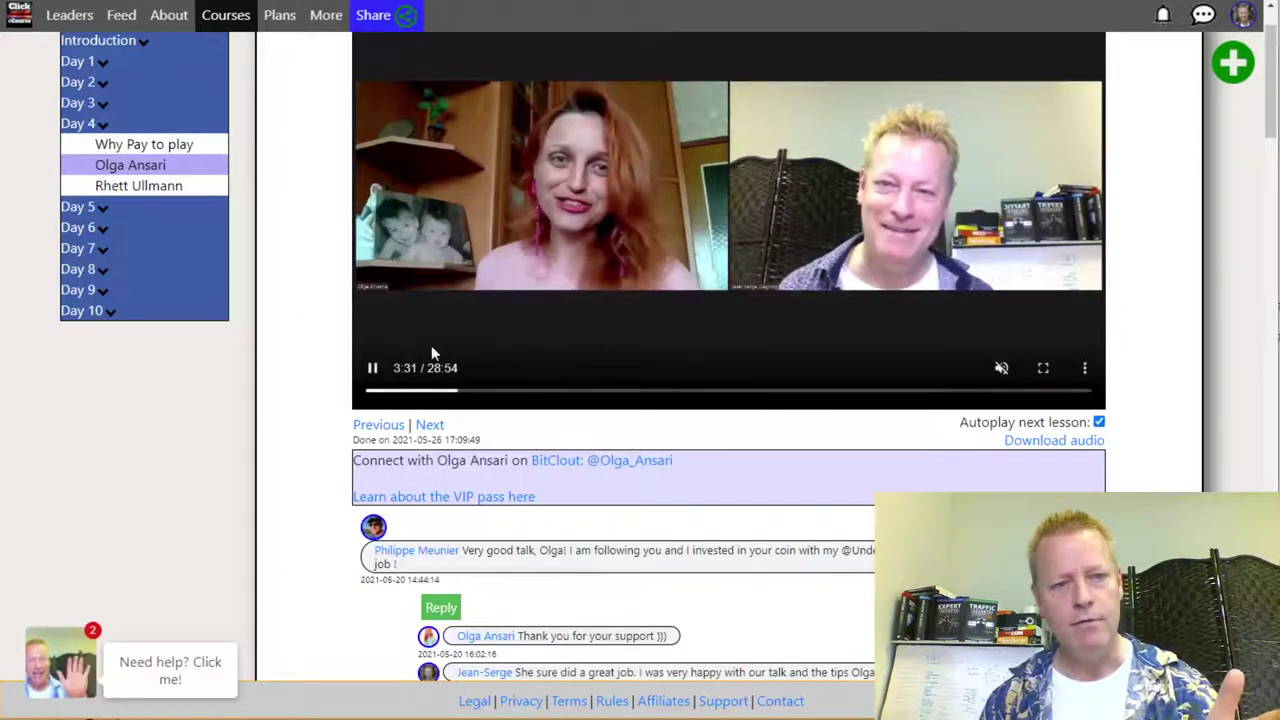
left_click(372, 369)
scroll(683, 426, "down", 3)
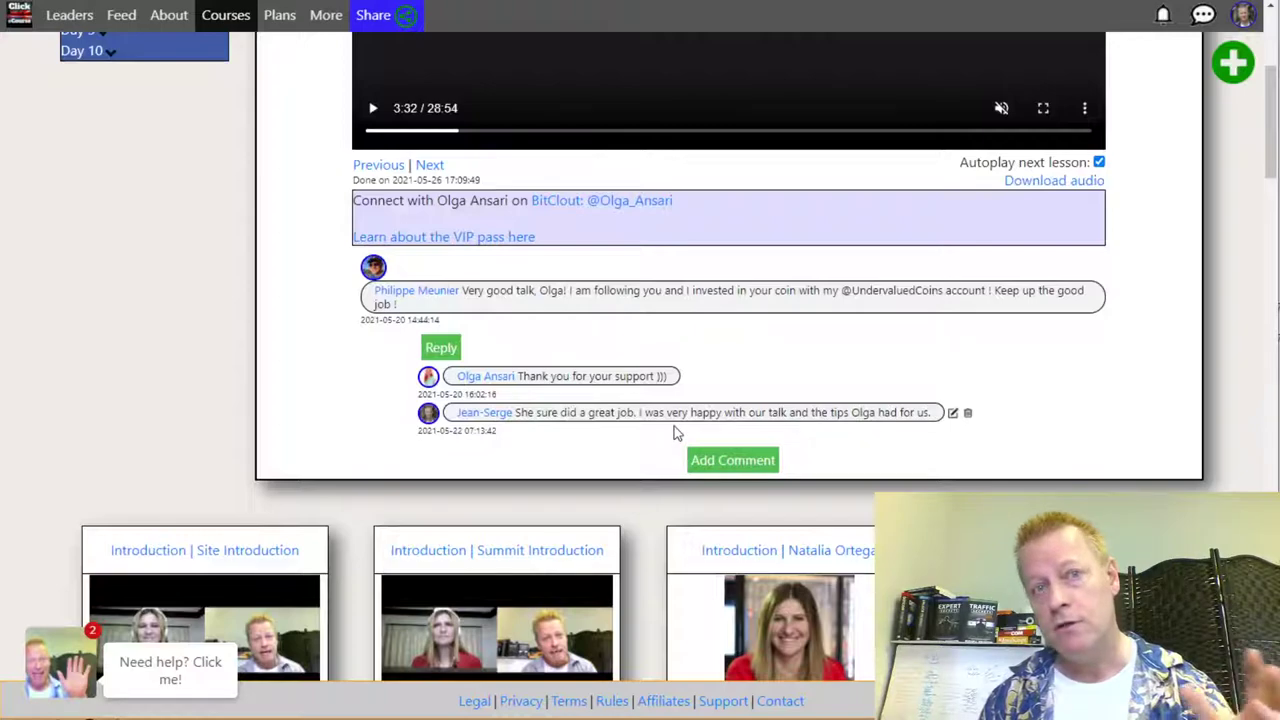
scroll(674, 426, "up", 4)
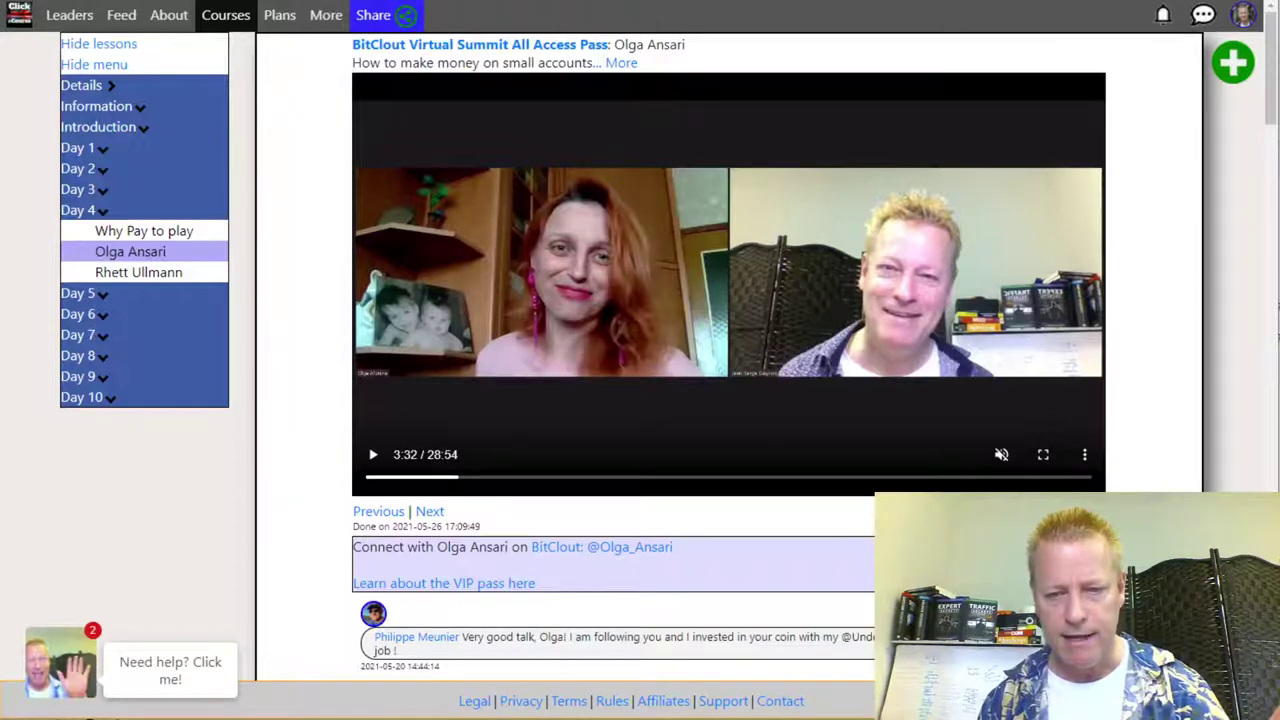
key("alt+Tab")
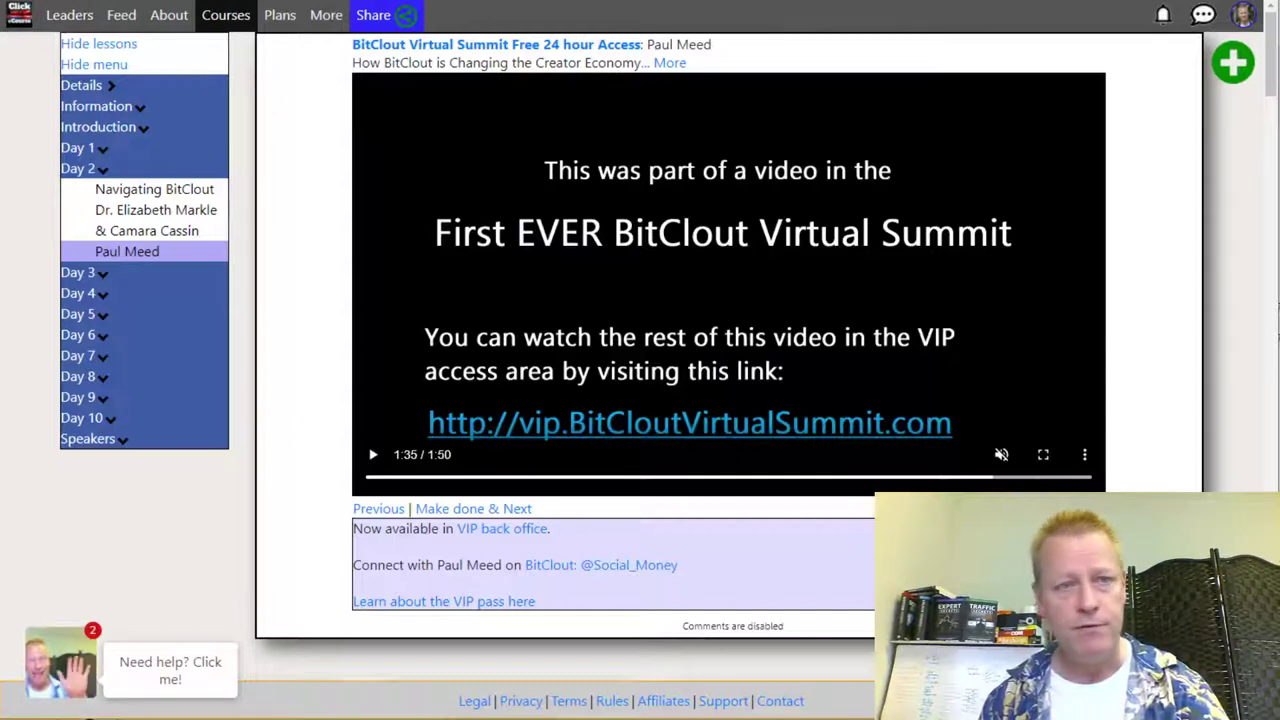
Open the About page in an incognito window and scroll through its 'Welcome to Click eCourse' features
right_click(238, 17)
left_click(280, 203)
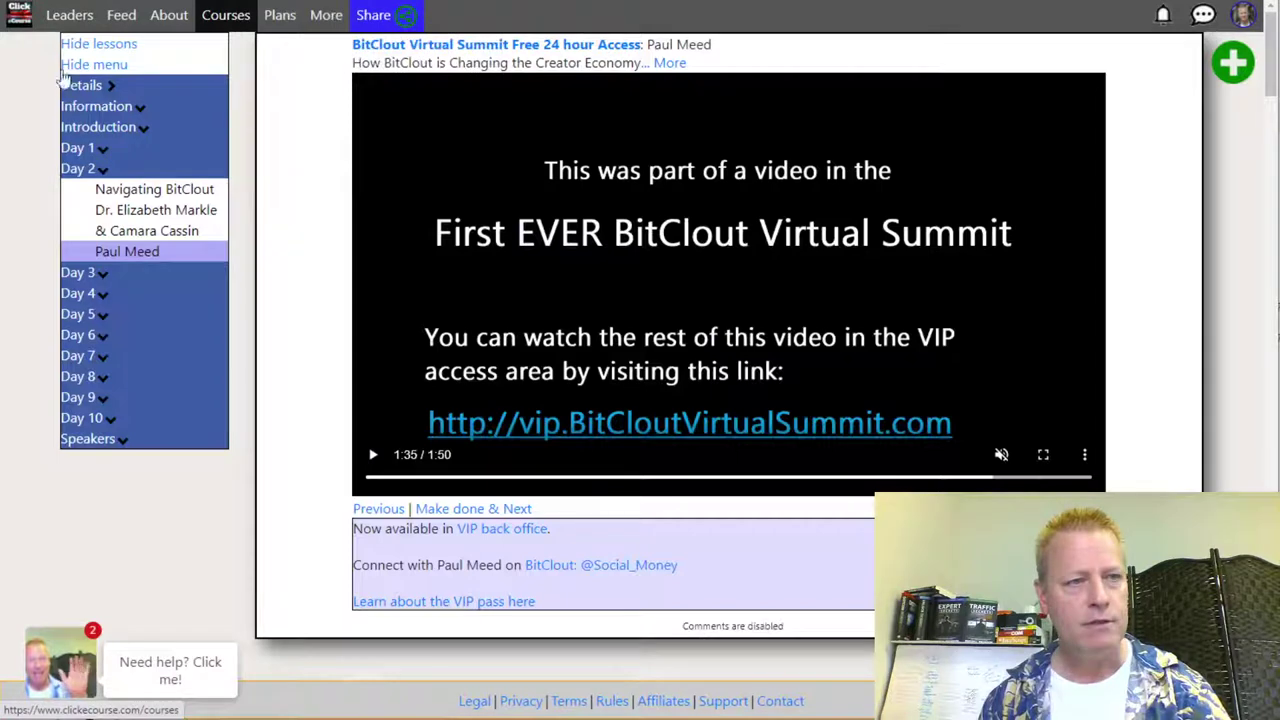
right_click(163, 17)
left_click(222, 72)
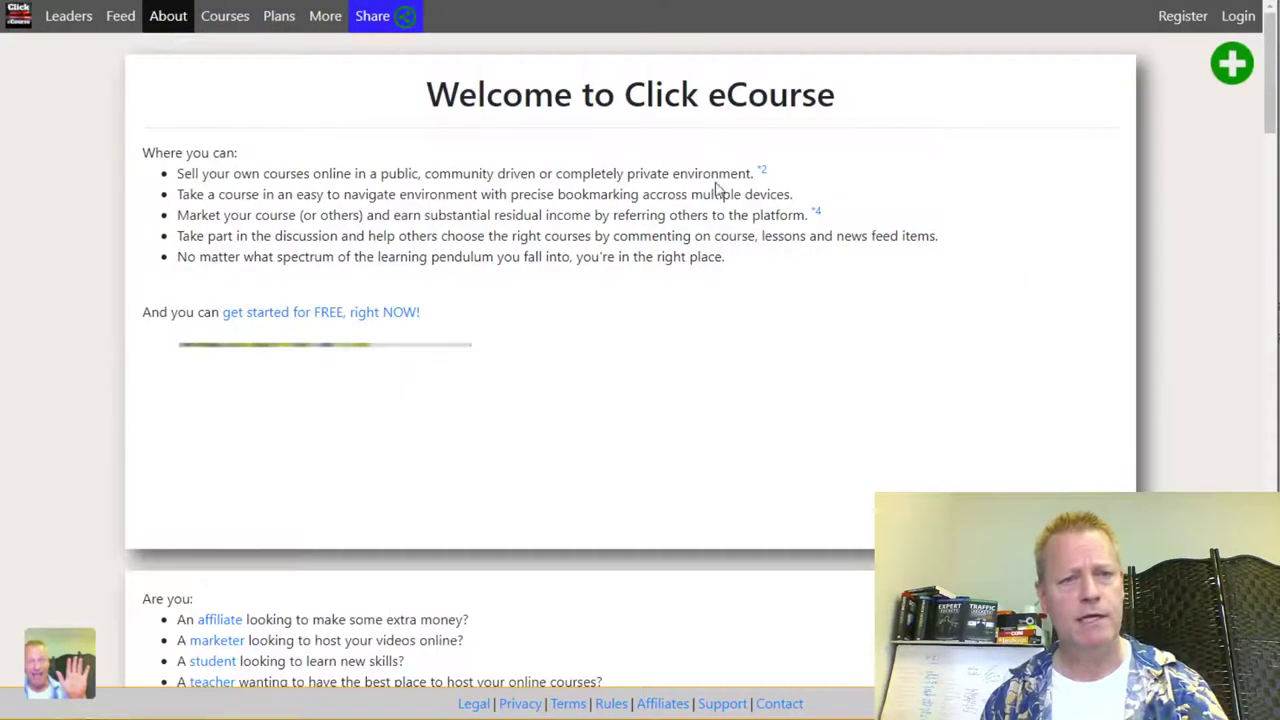
scroll(672, 115, "down", 10)
scroll(672, 115, "down", 20)
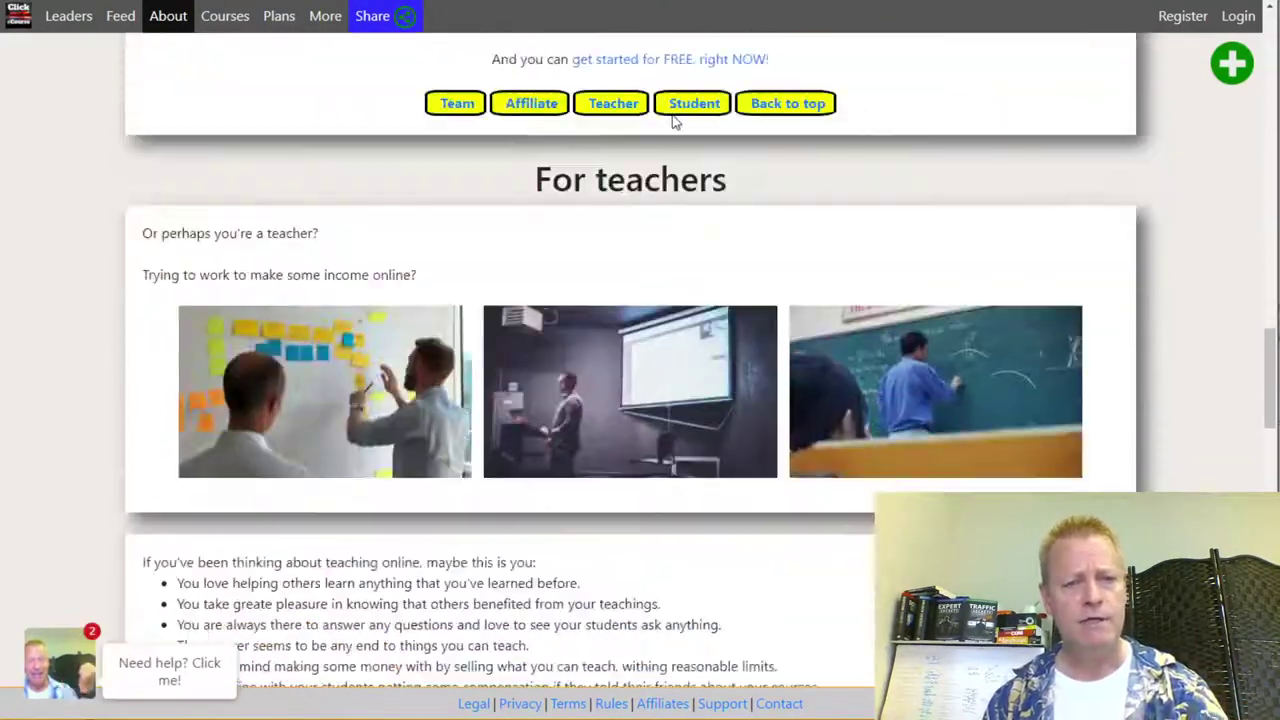
scroll(672, 118, "down", 15)
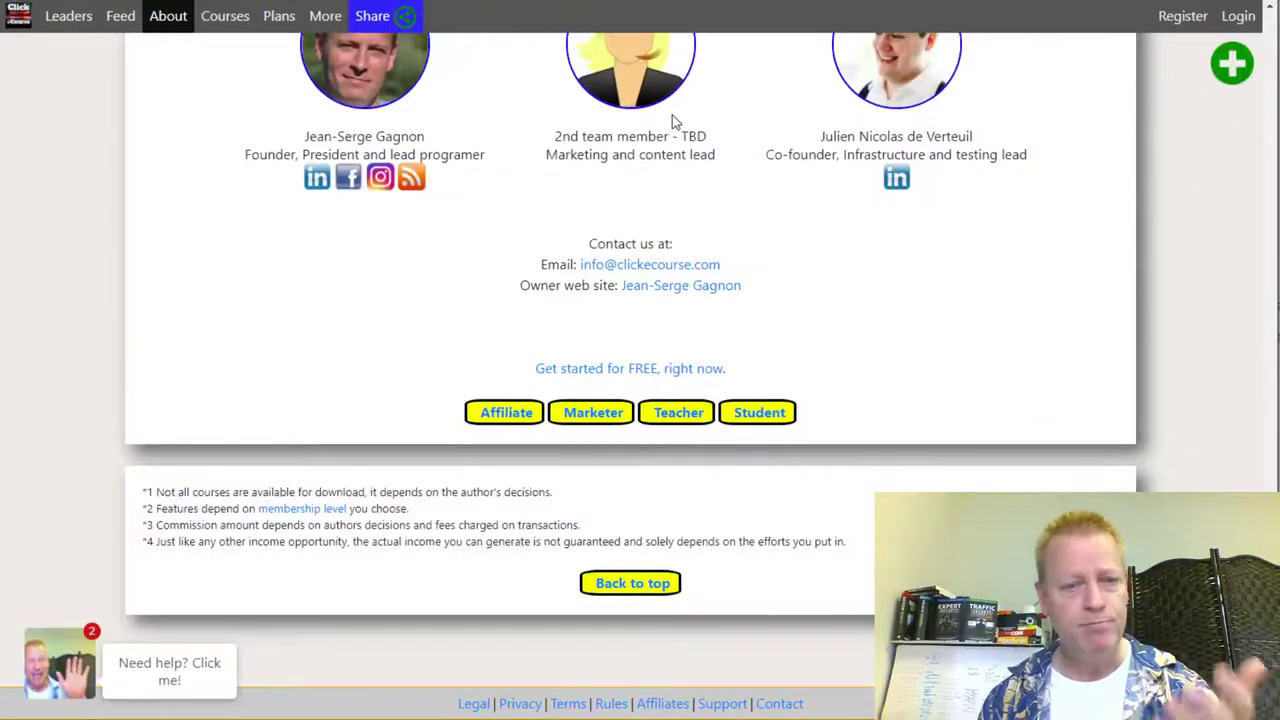
scroll(667, 115, "up", 16)
scroll(667, 115, "up", 15)
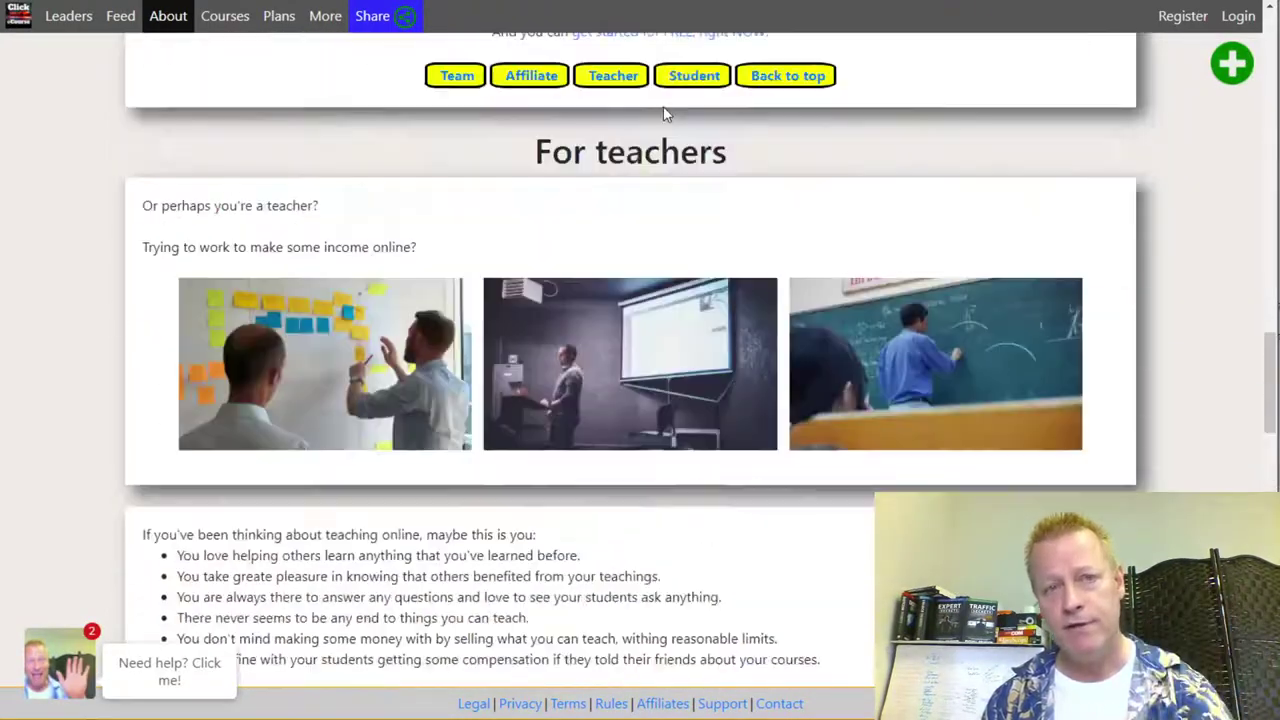
scroll(667, 115, "up", 5)
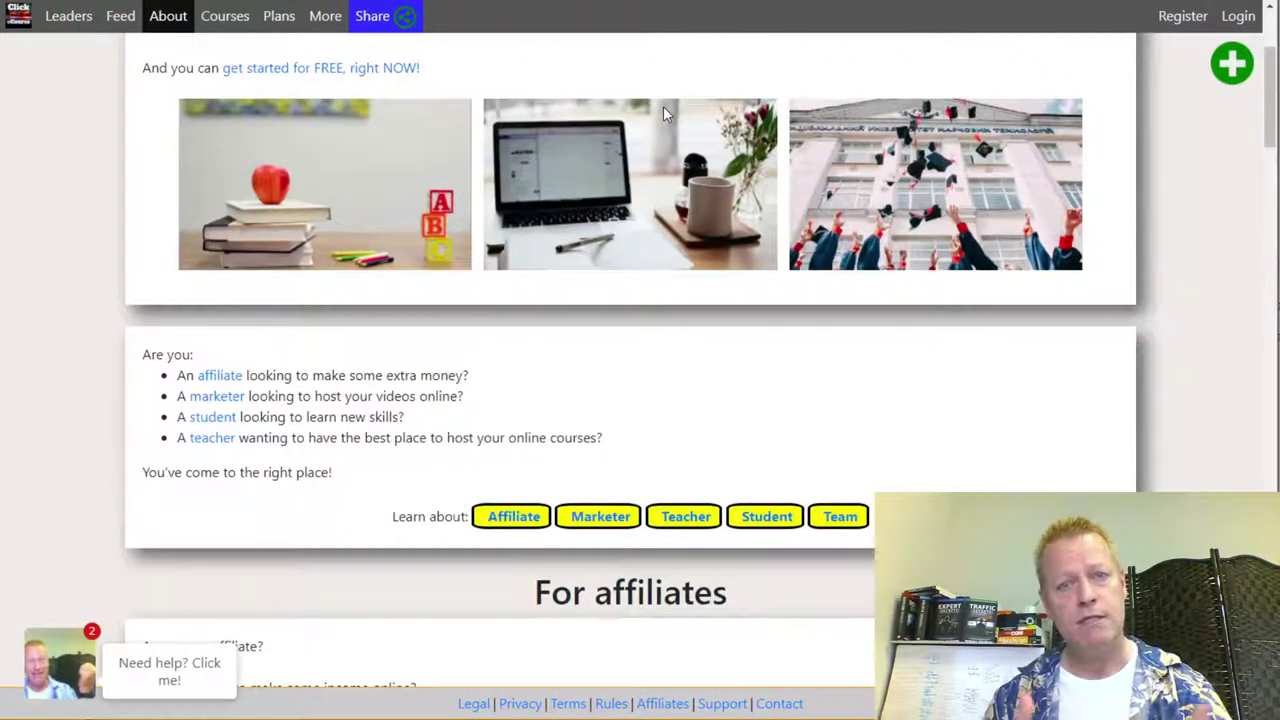
scroll(663, 106, "up", 2)
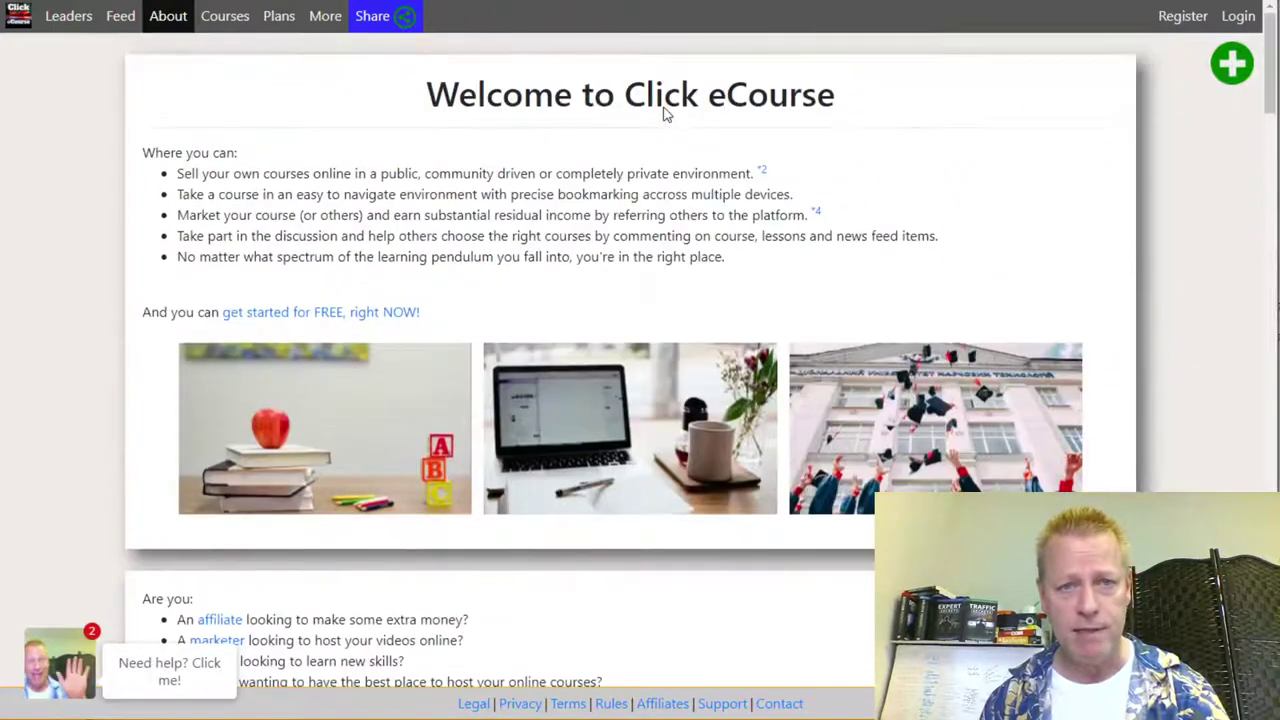
Begin registering a new account, filling the email from a saved test login and typing the password confirmation
left_click(1170, 15)
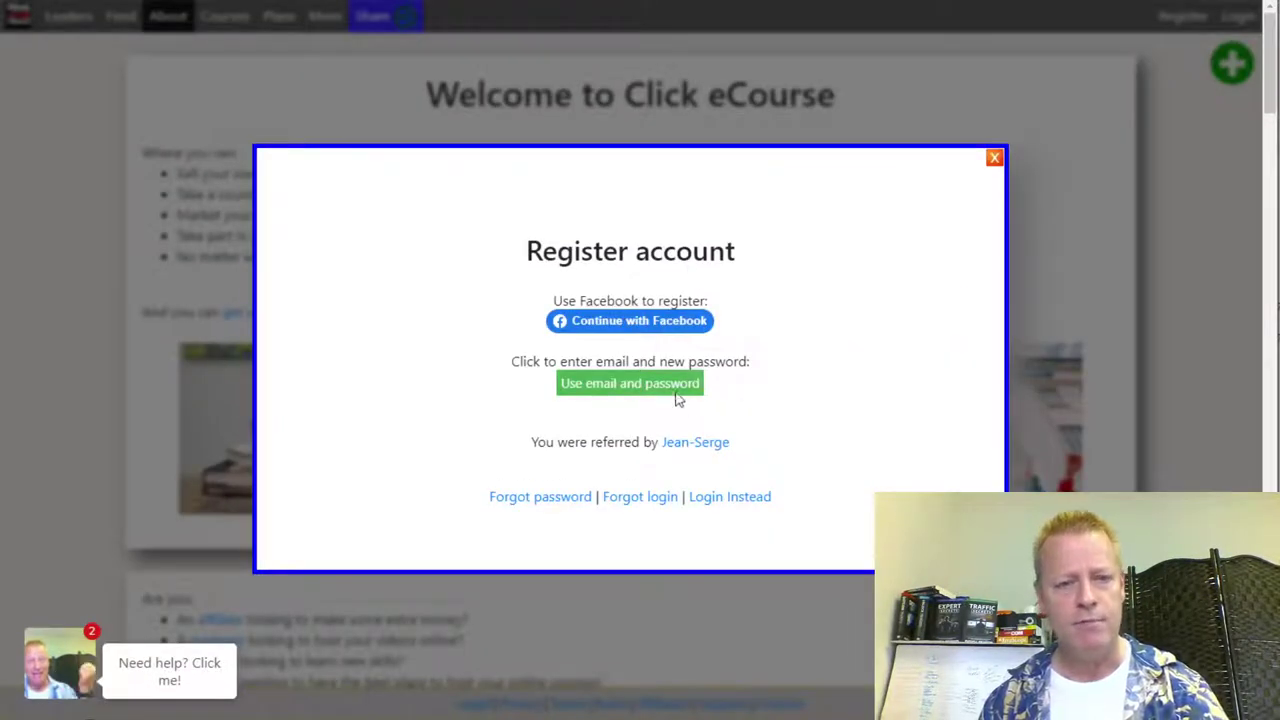
left_click(686, 392)
left_click(634, 352)
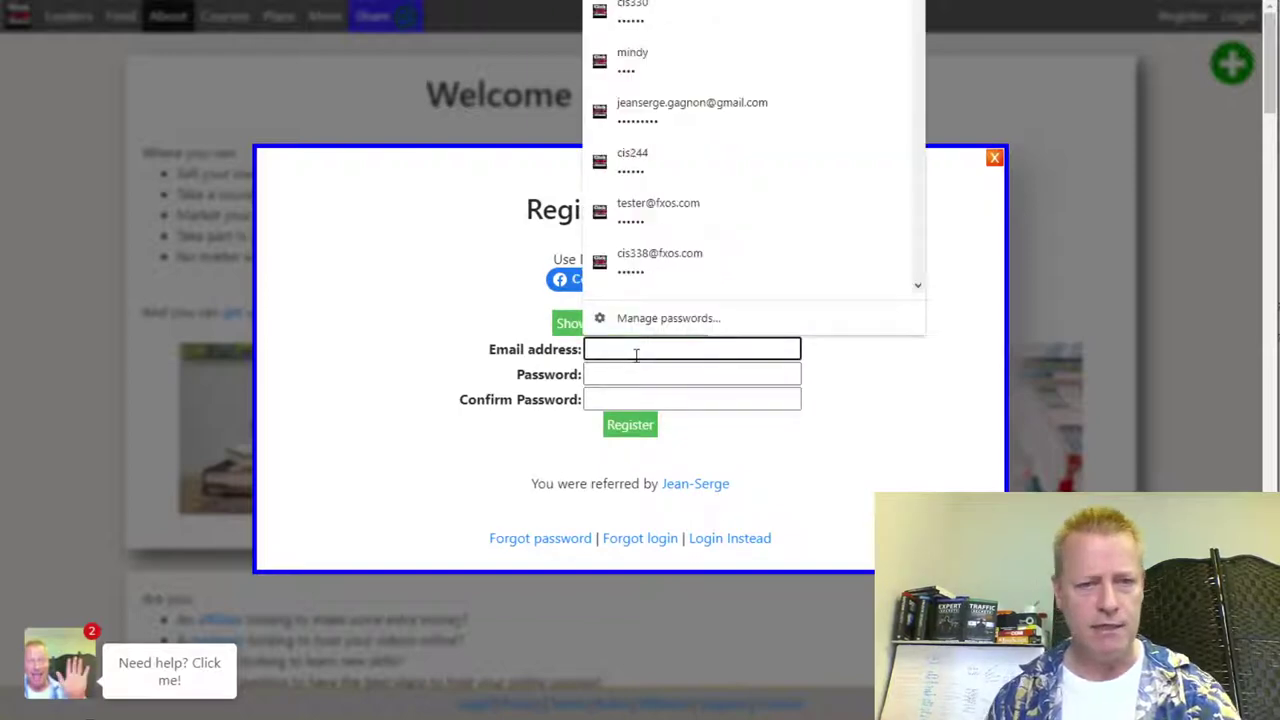
left_click(676, 212)
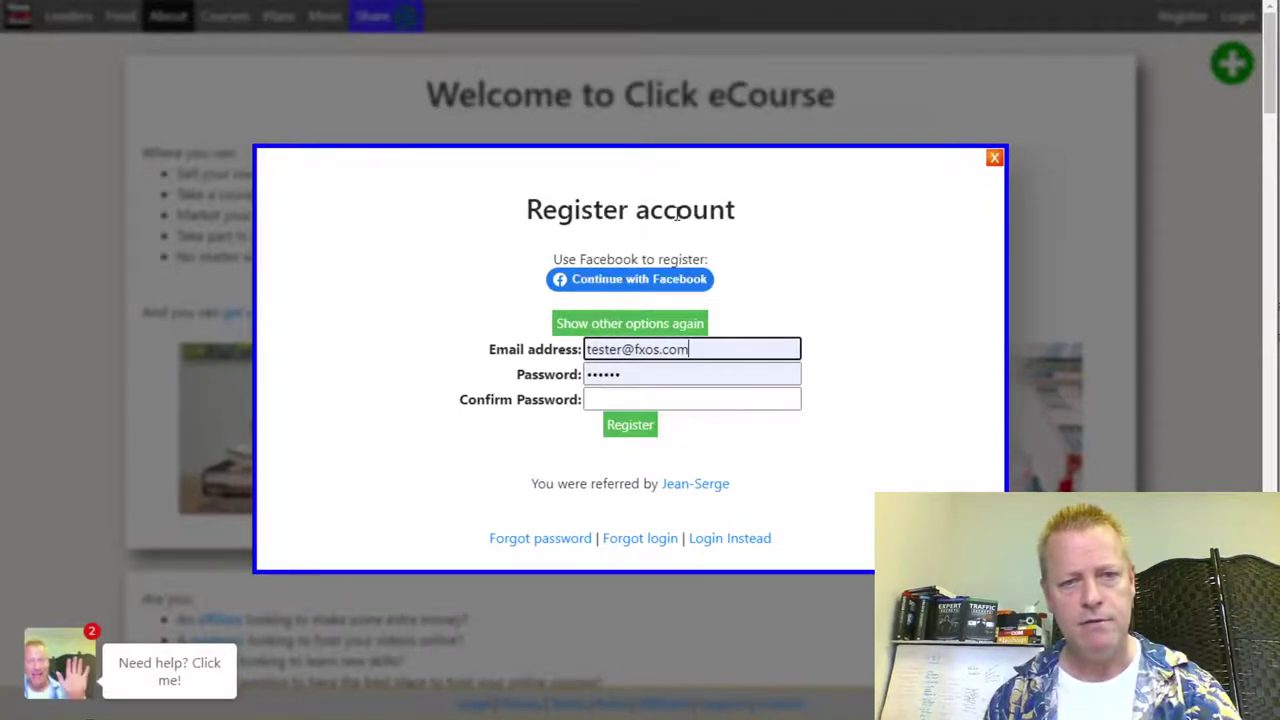
left_click(654, 396)
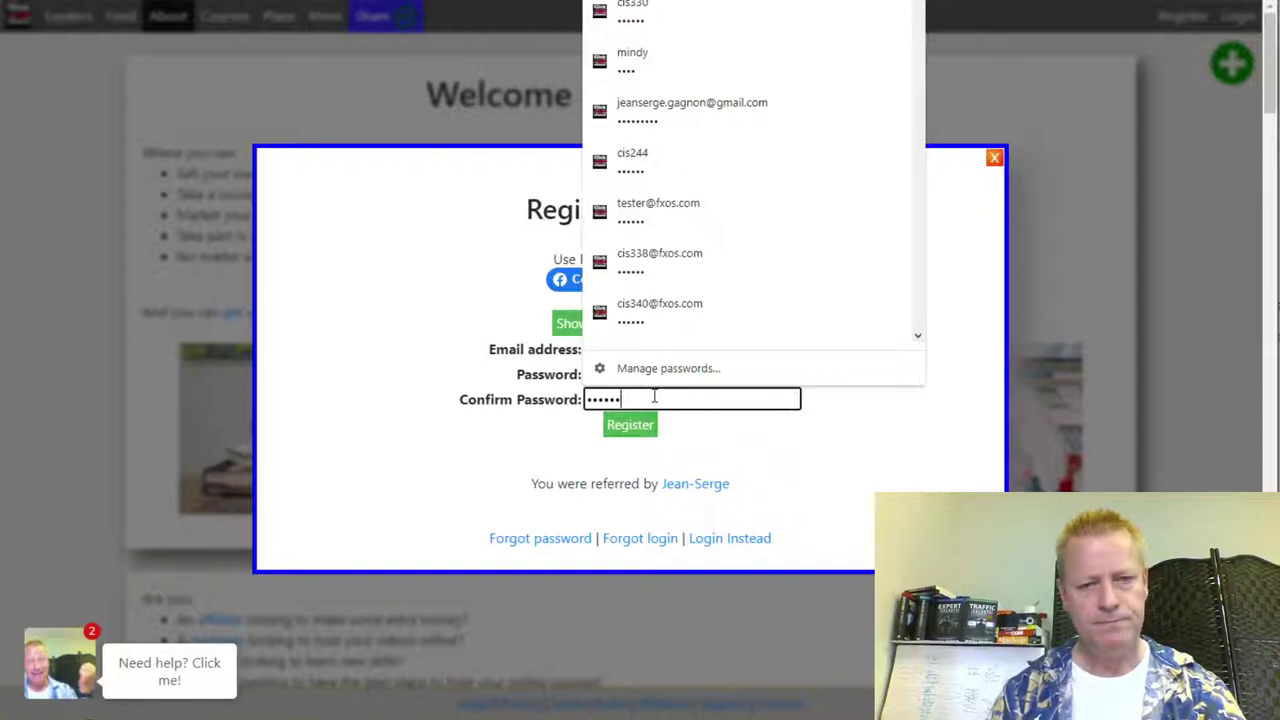
left_click(724, 443)
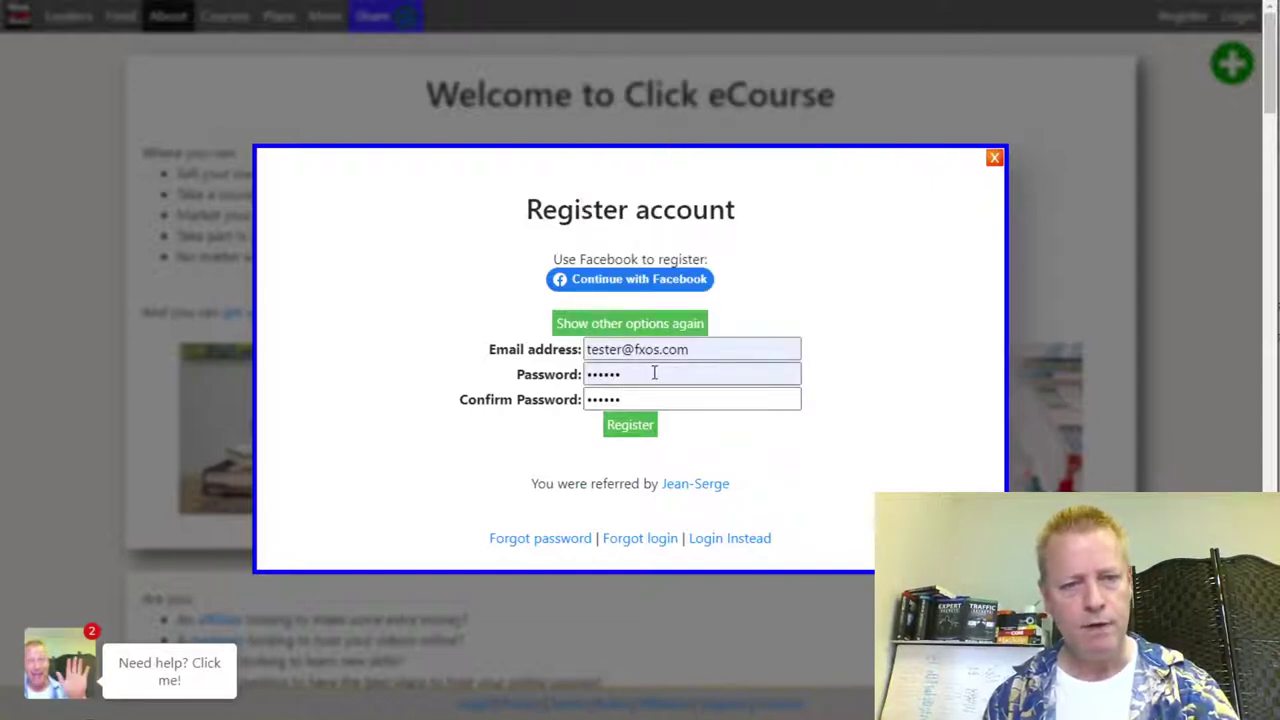
Switch to the login form and try a saved test login, dismissing the 'Invalid login' message
left_click(628, 540)
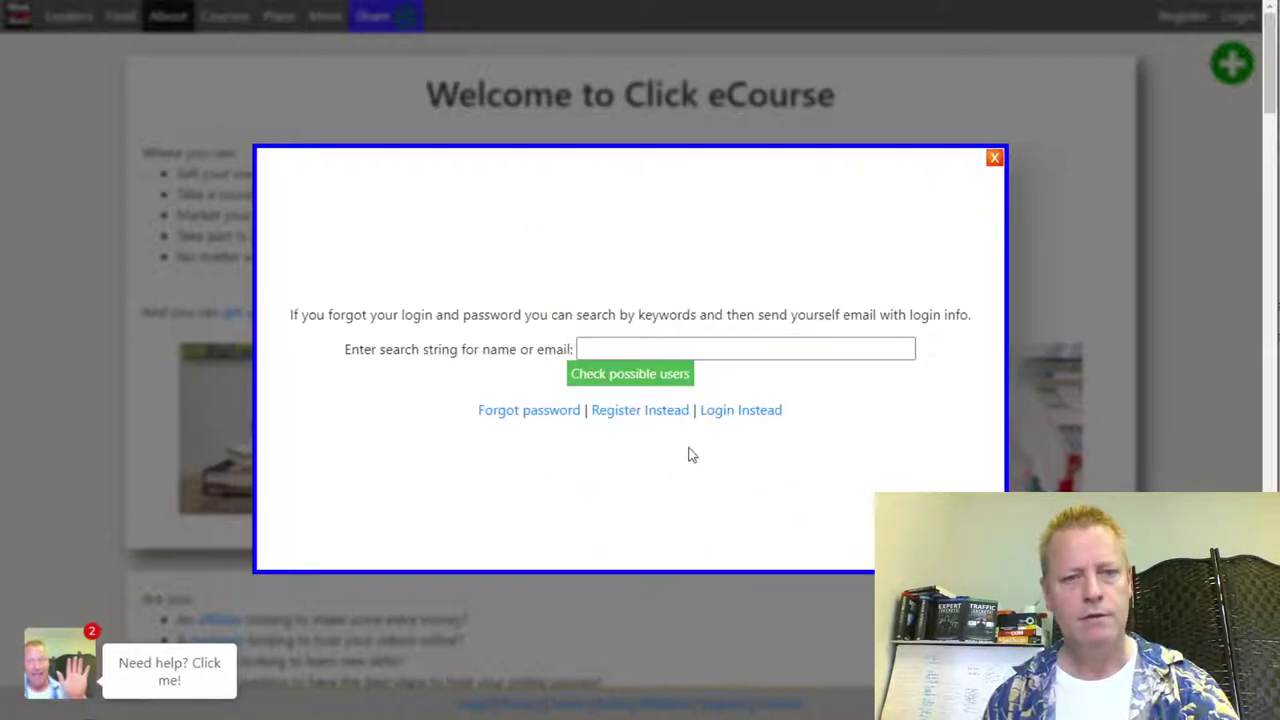
left_click(714, 409)
left_click(650, 370)
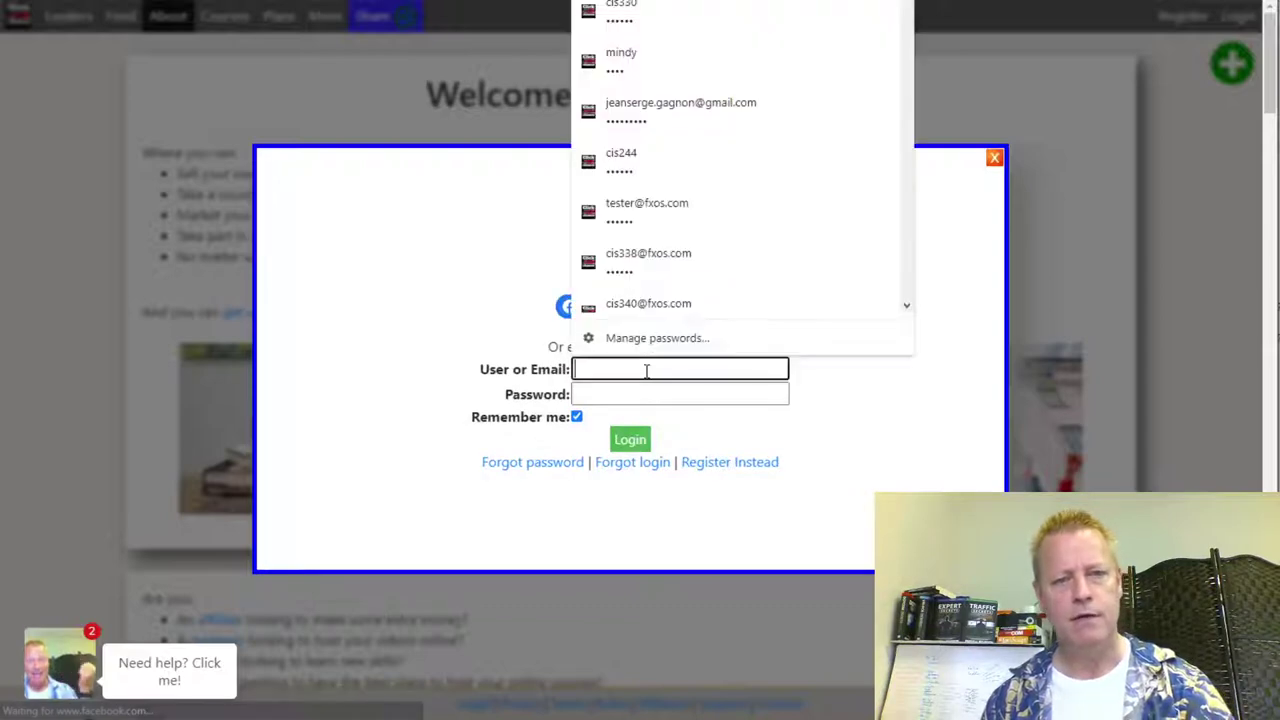
left_click(650, 212)
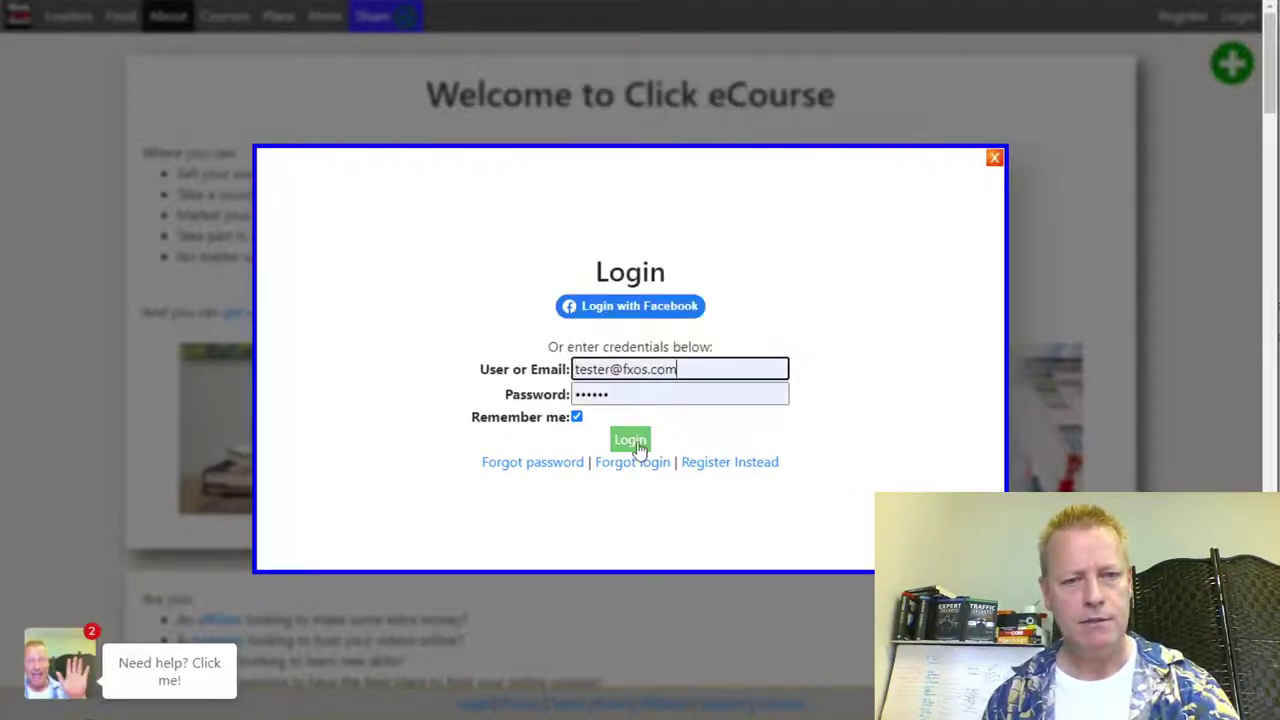
left_click(630, 440)
key("Return")
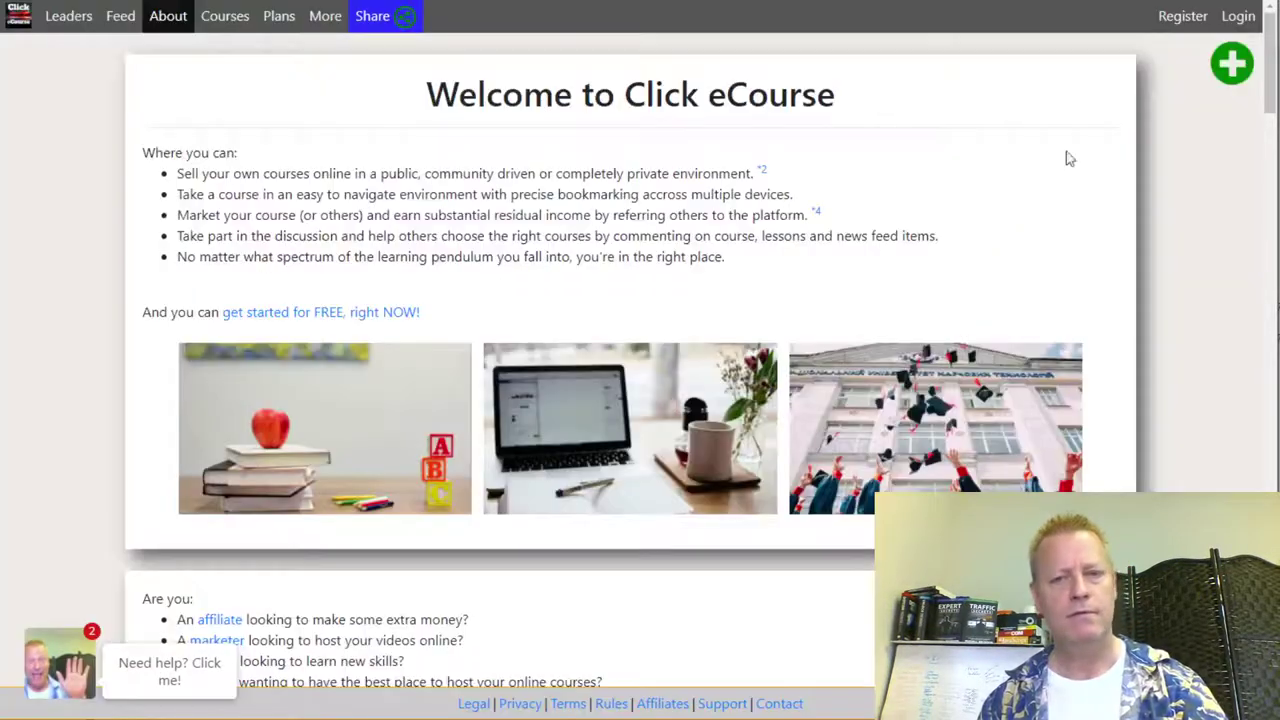
Retry logging in with two other saved accounts until the second one succeeds
left_click(1238, 17)
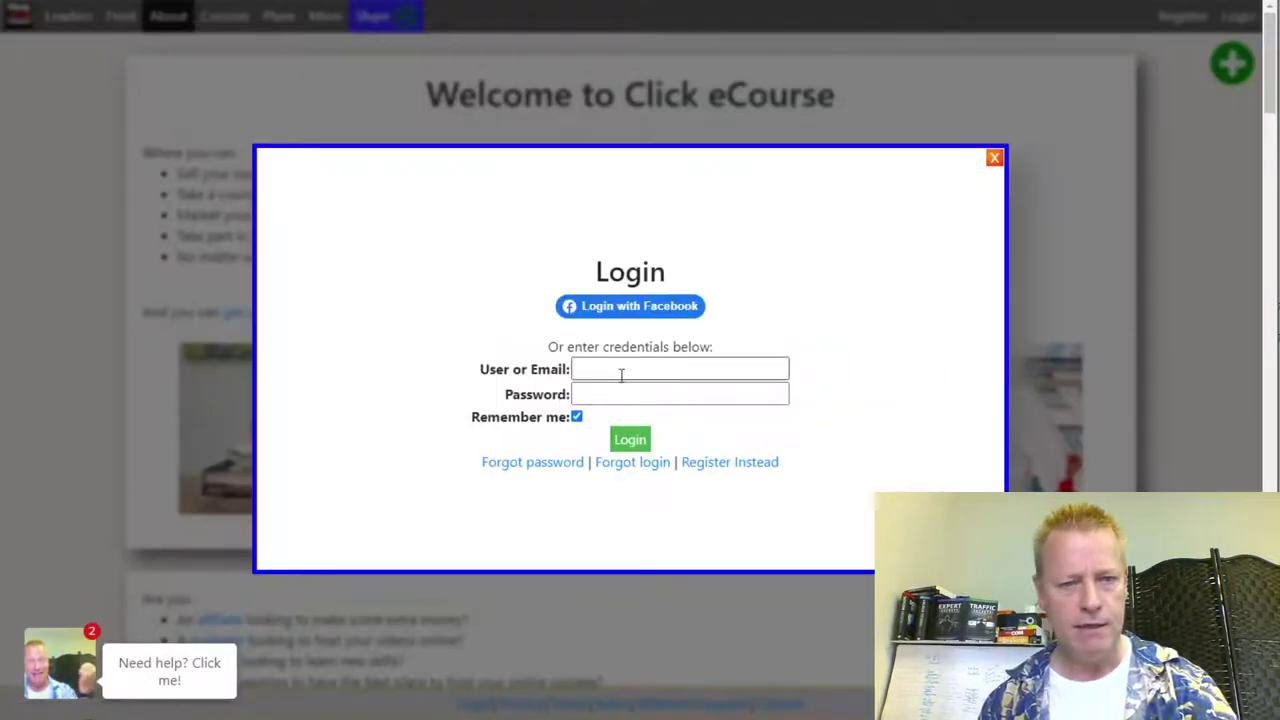
left_click(627, 370)
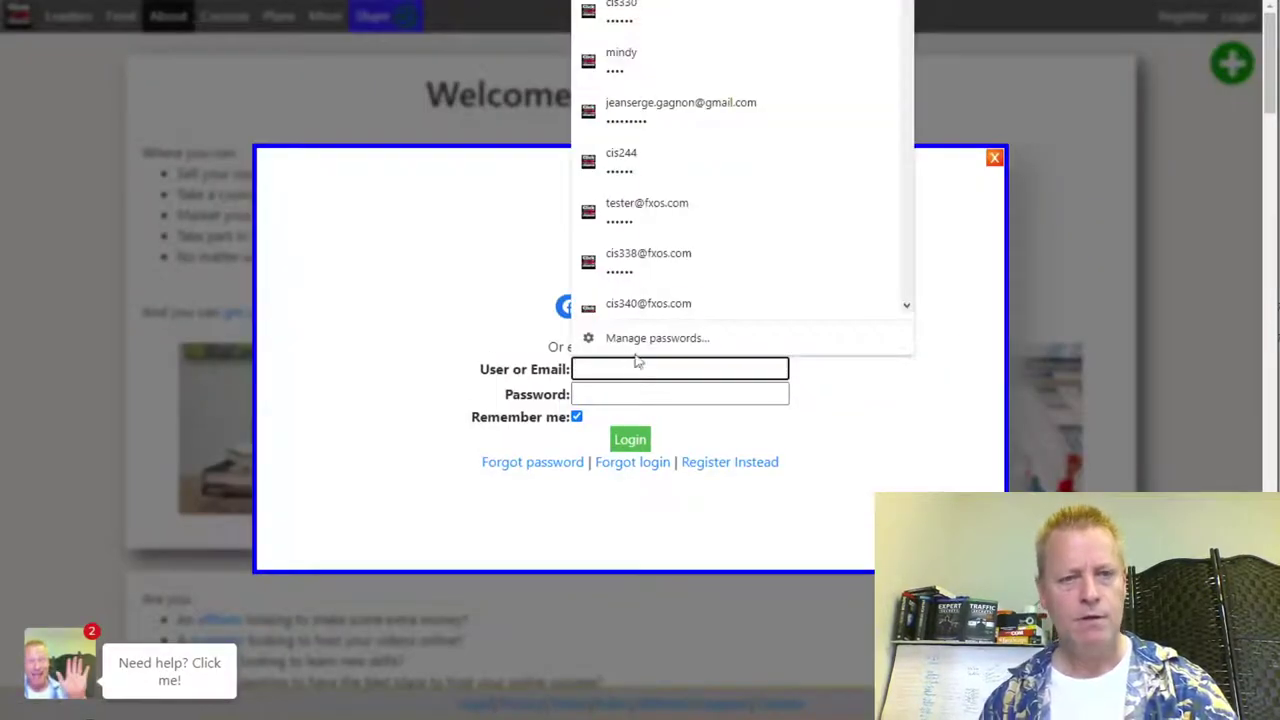
left_click(651, 304)
left_click(630, 441)
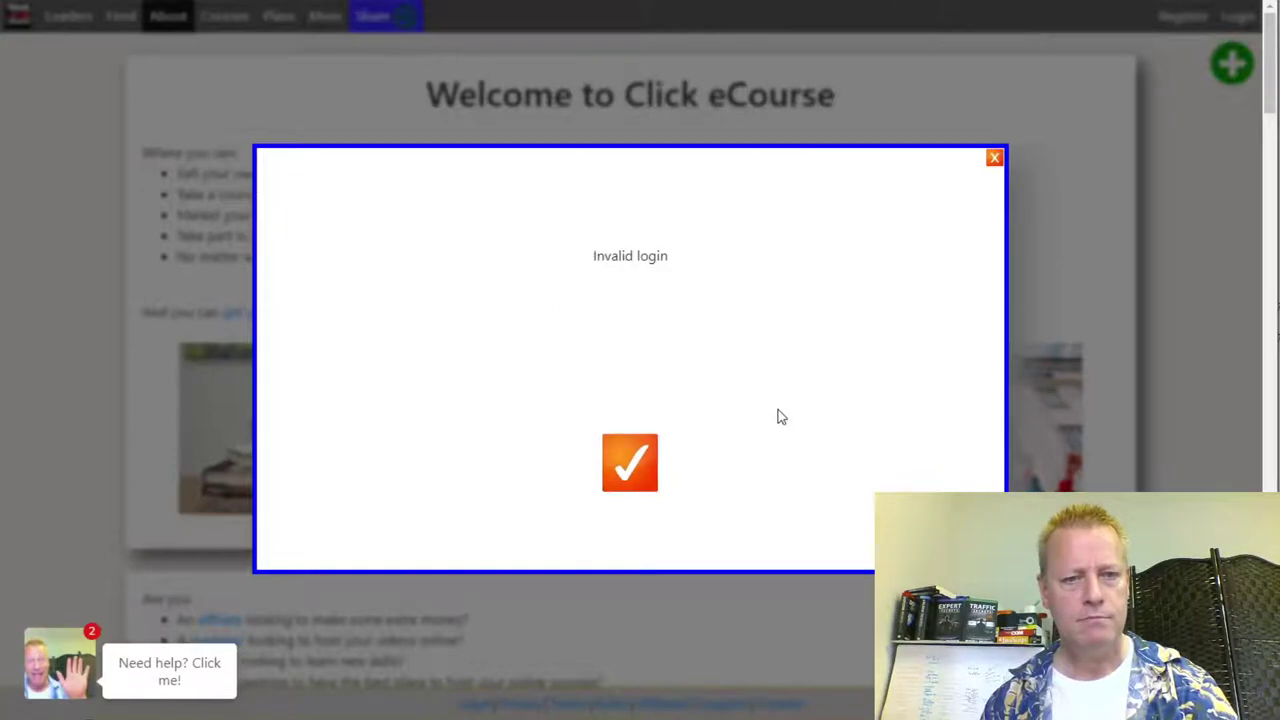
left_click(650, 465)
left_click(1238, 17)
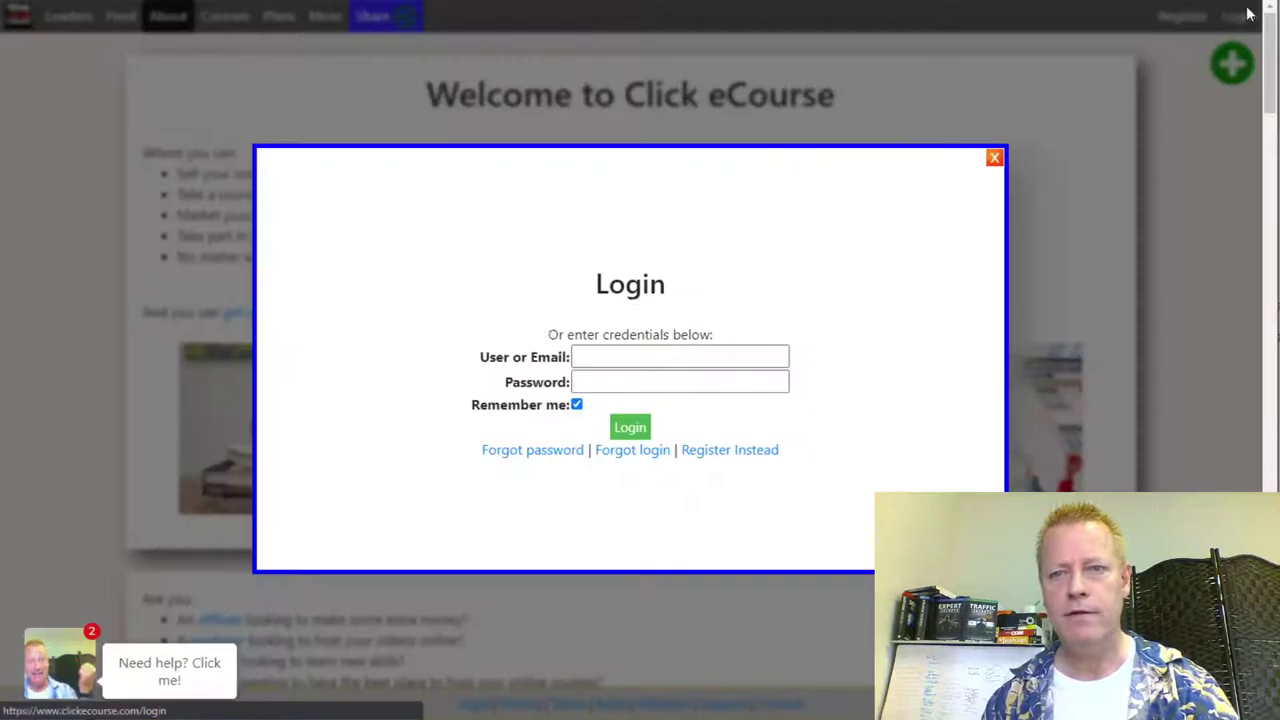
left_click(651, 372)
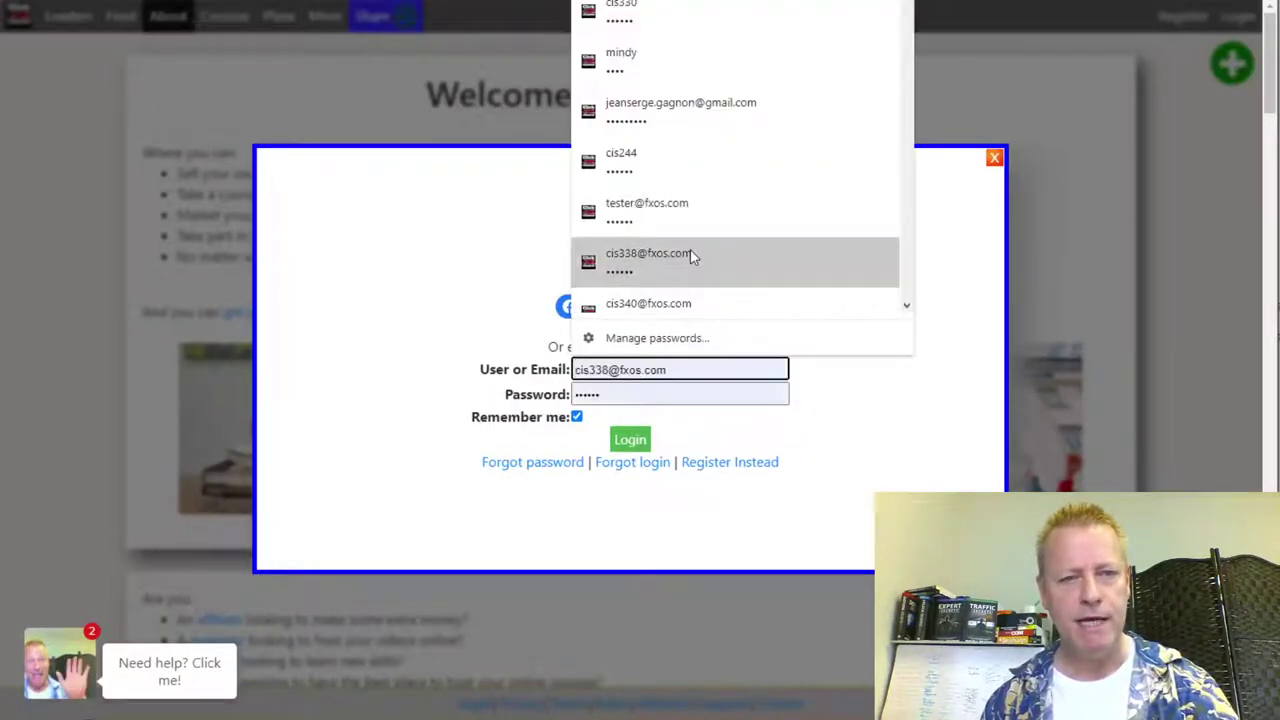
left_click(700, 170)
left_click(634, 438)
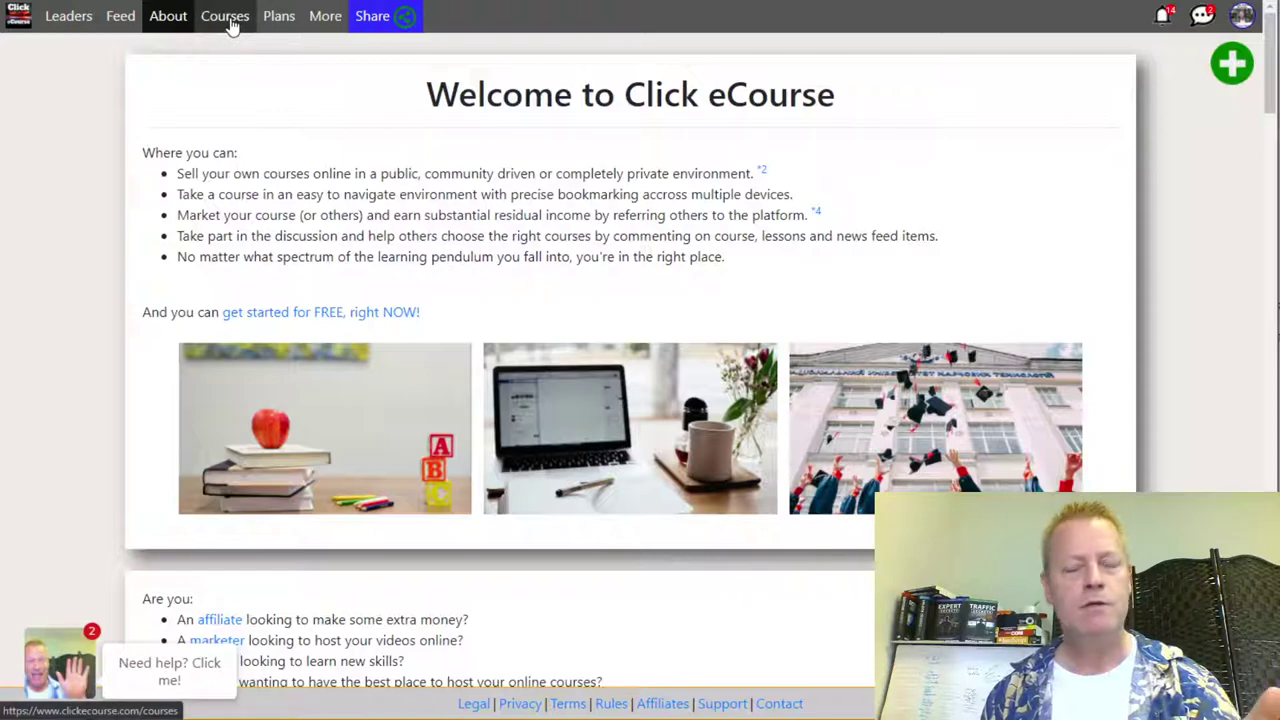
Create a new course via the green plus menu's Course option and move the new window aside
scroll(940, 180, "down", 8)
scroll(867, 206, "up", 5)
scroll(867, 206, "up", 2)
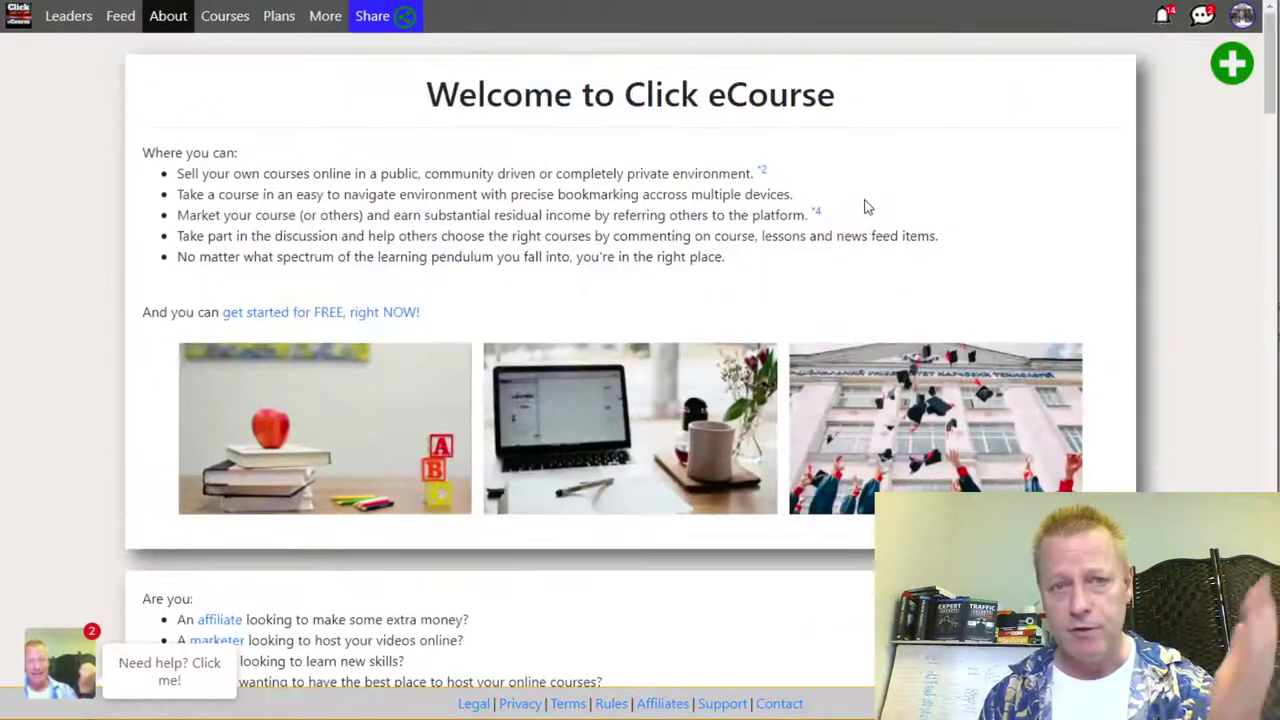
mouse_move(1234, 66)
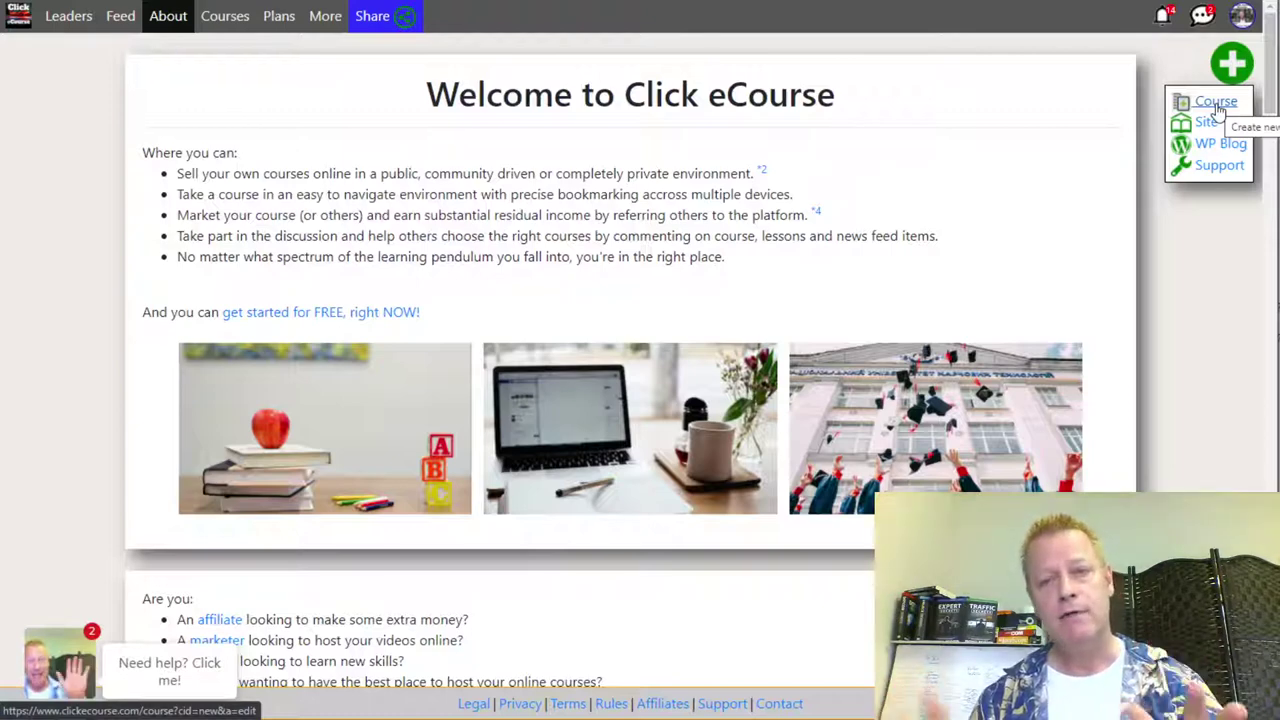
left_click(1216, 104)
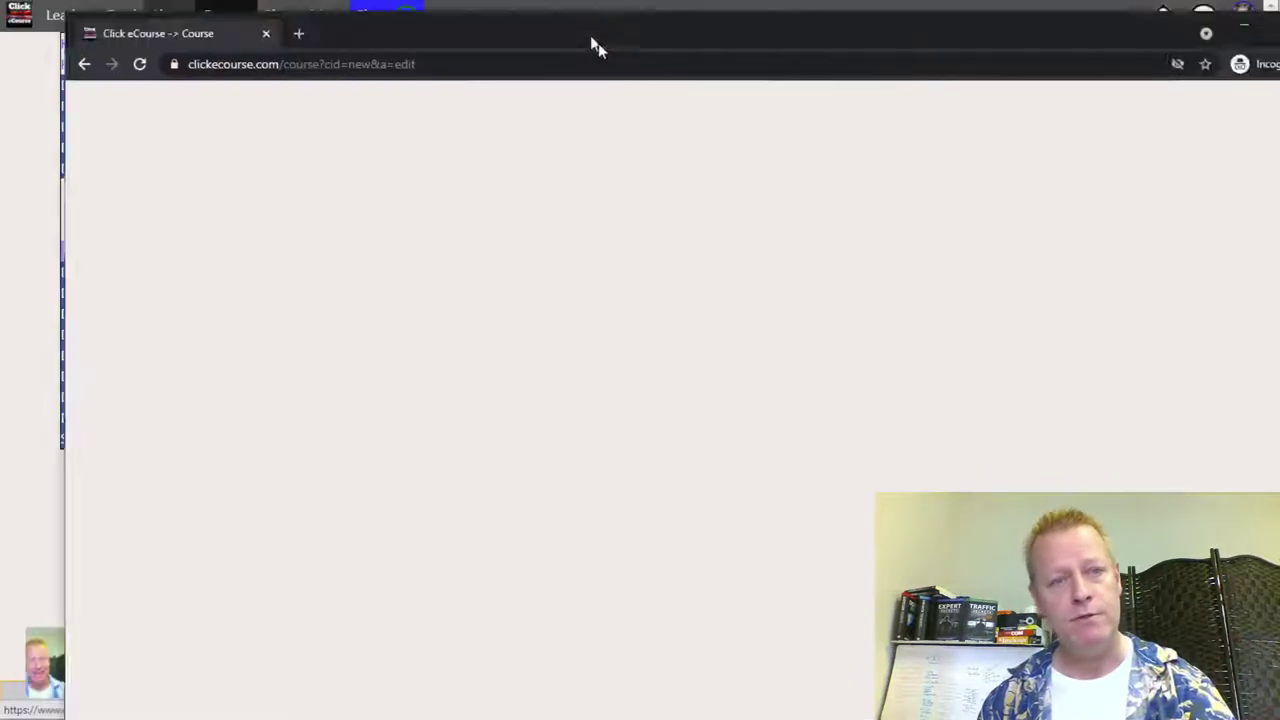
left_click_drag(596, 40, 680, 136)
Close the new-course window and open the Free 24 hour Access course for editing from its overview
left_click(320, 86)
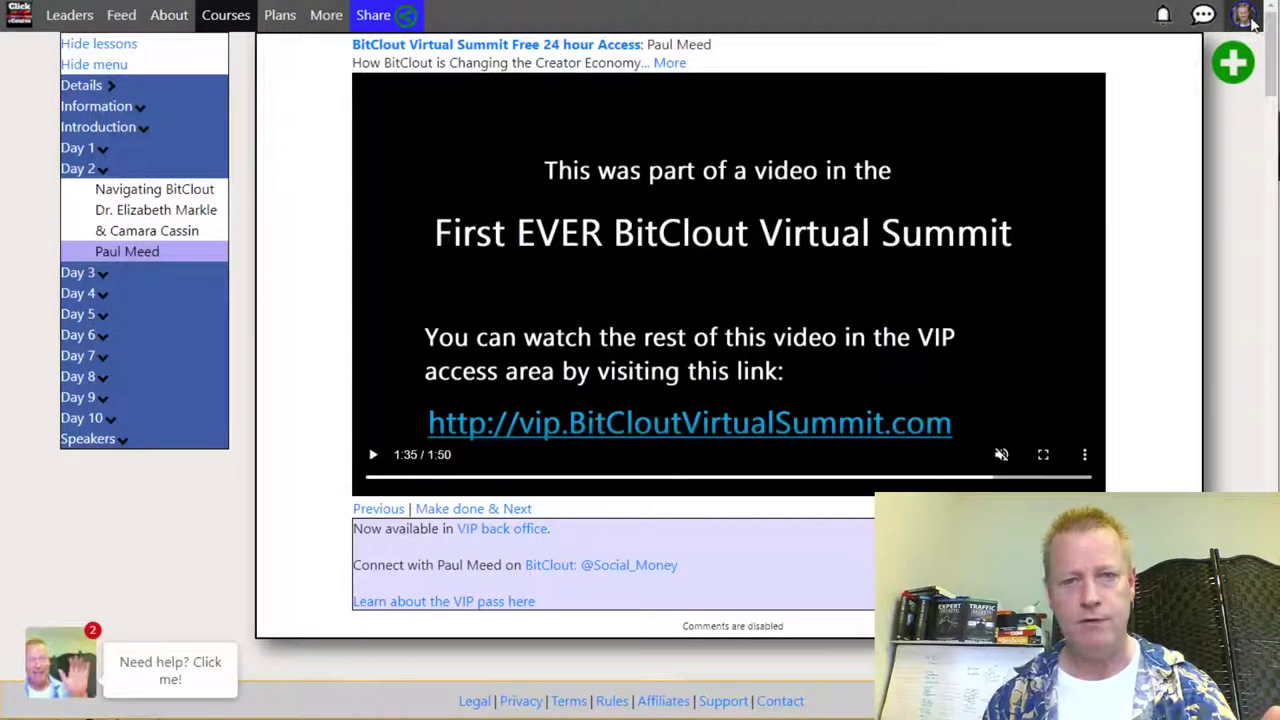
left_click(238, 14)
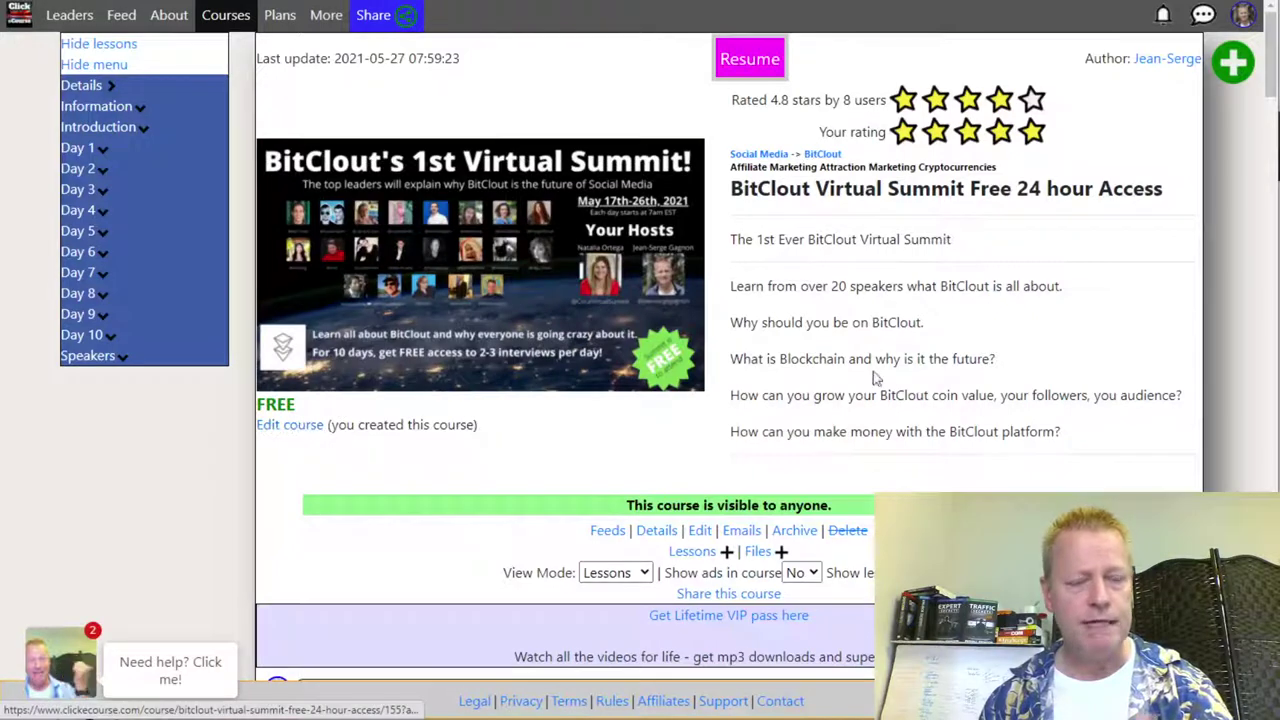
left_click(850, 378)
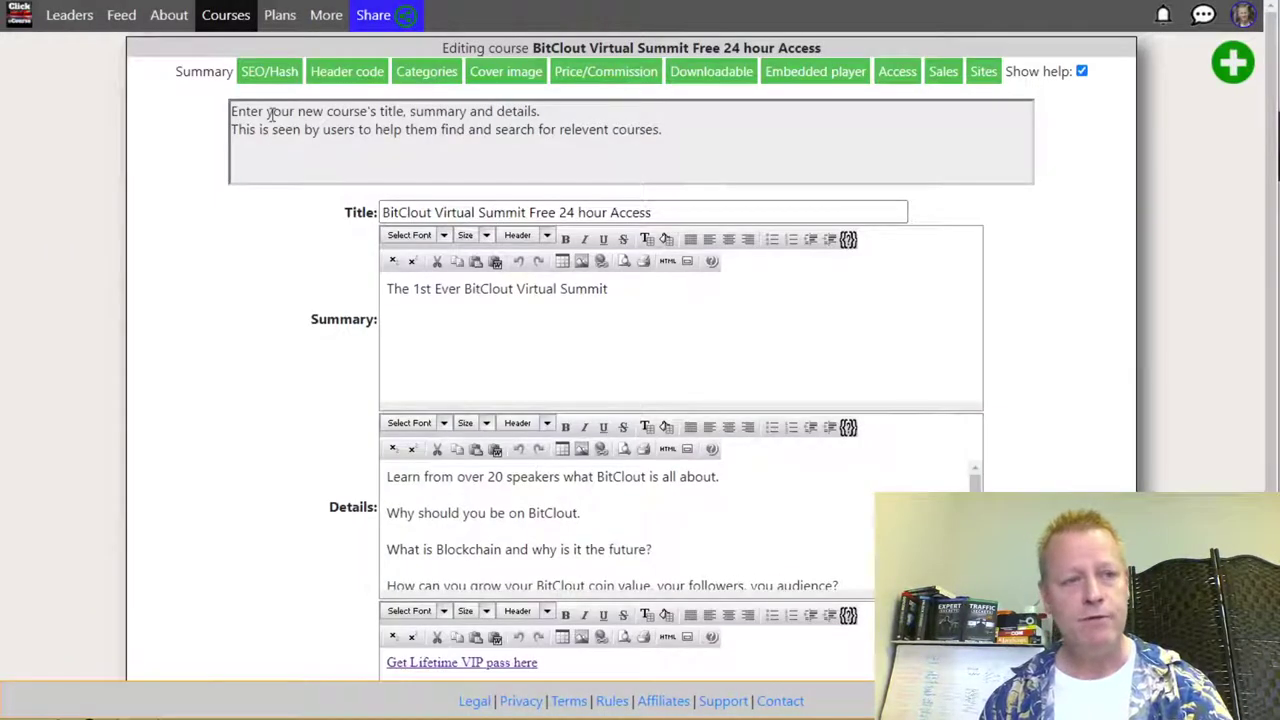
Highlight parts of the course title, summary and details text, then go to the Categories settings
left_click_drag(269, 113, 342, 112)
left_click_drag(435, 289, 556, 289)
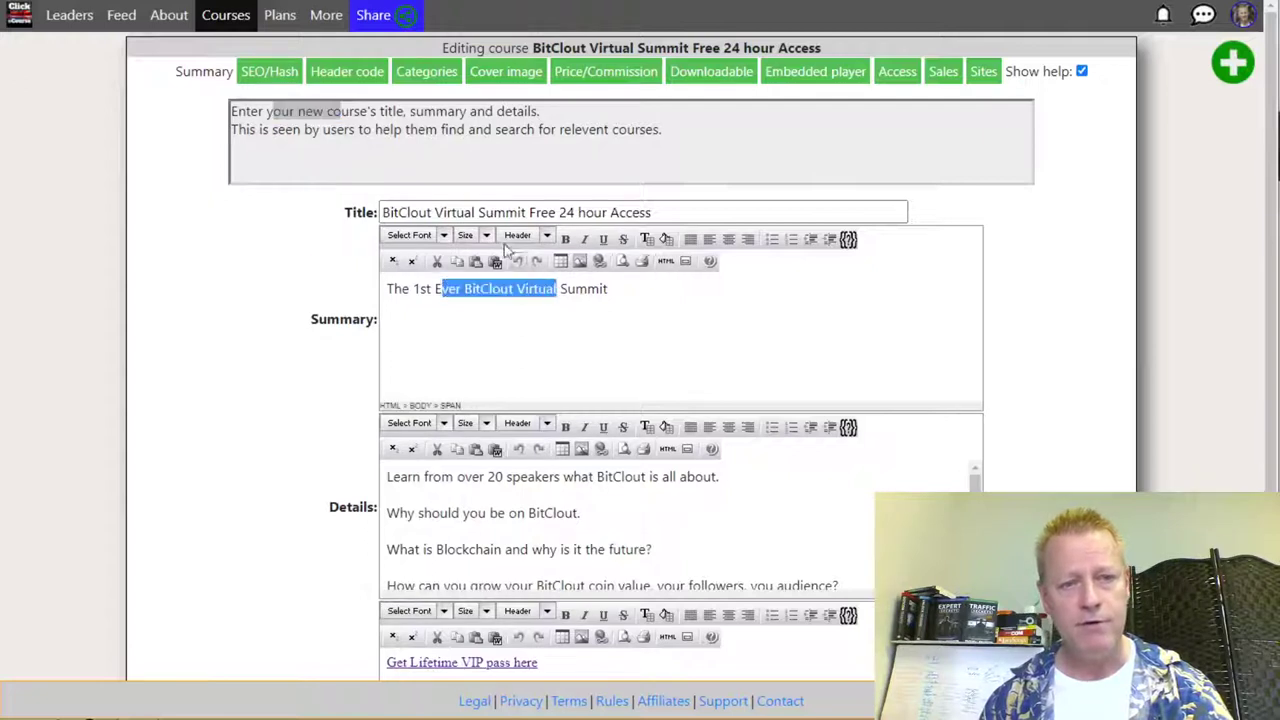
left_click_drag(420, 212, 575, 205)
left_click_drag(437, 289, 530, 289)
left_click_drag(480, 486, 530, 545)
scroll(530, 545, "down", 1)
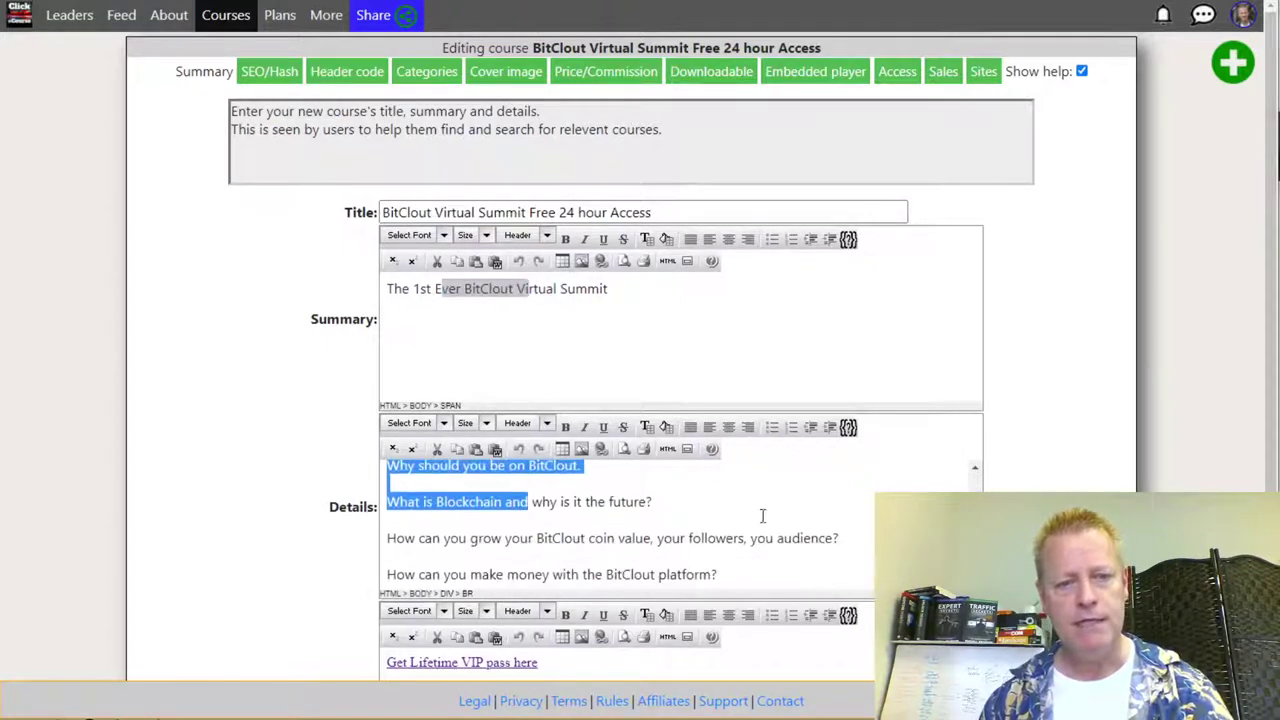
scroll(254, 503, "down", 2)
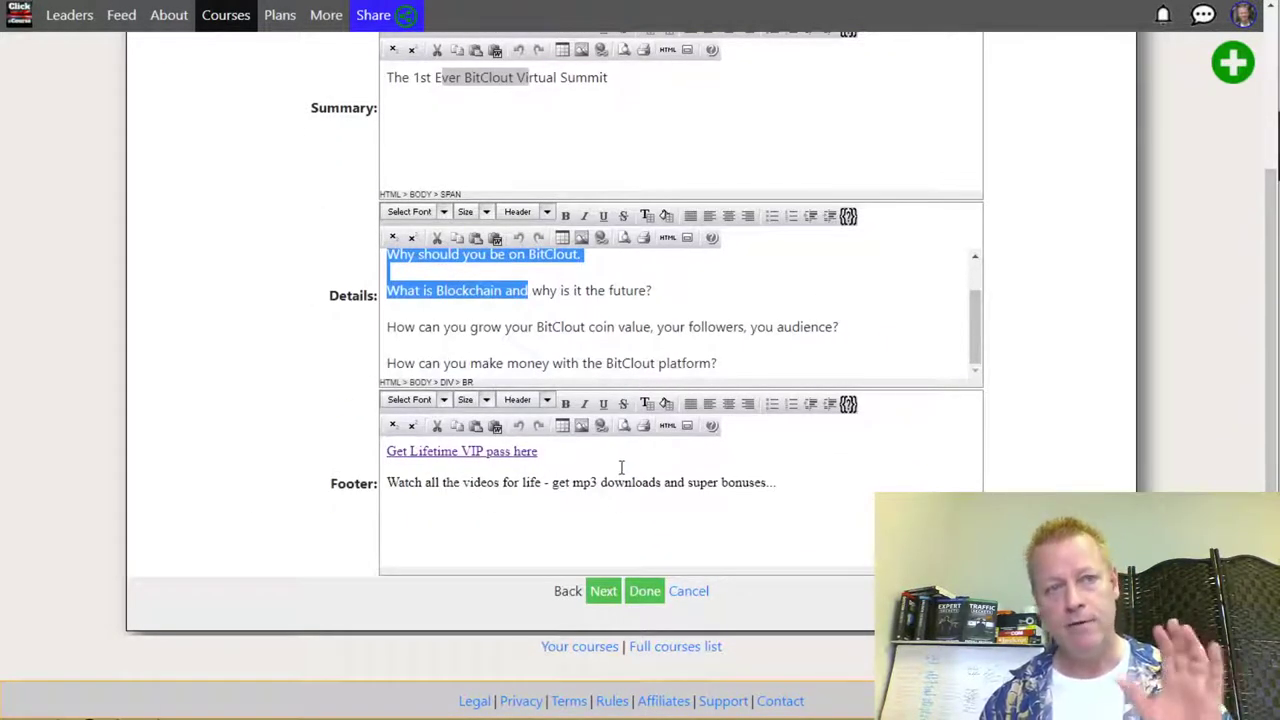
scroll(703, 289, "up", 1)
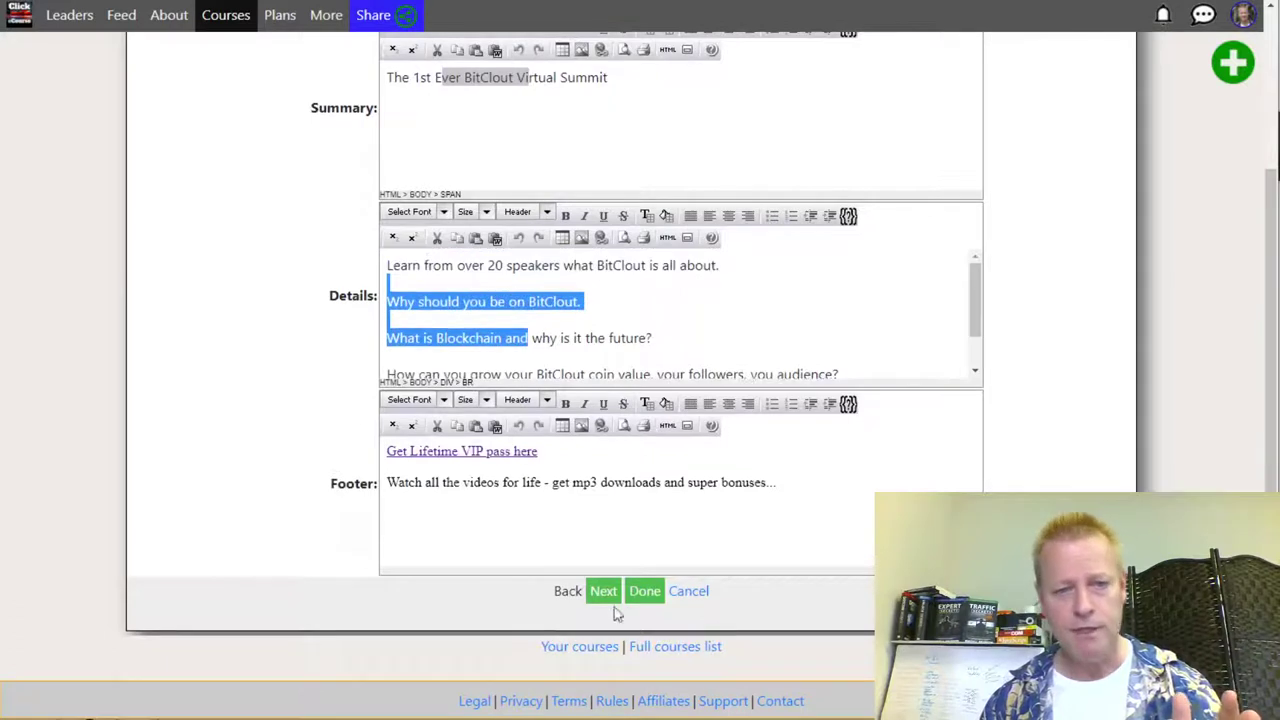
scroll(600, 520, "up", 2)
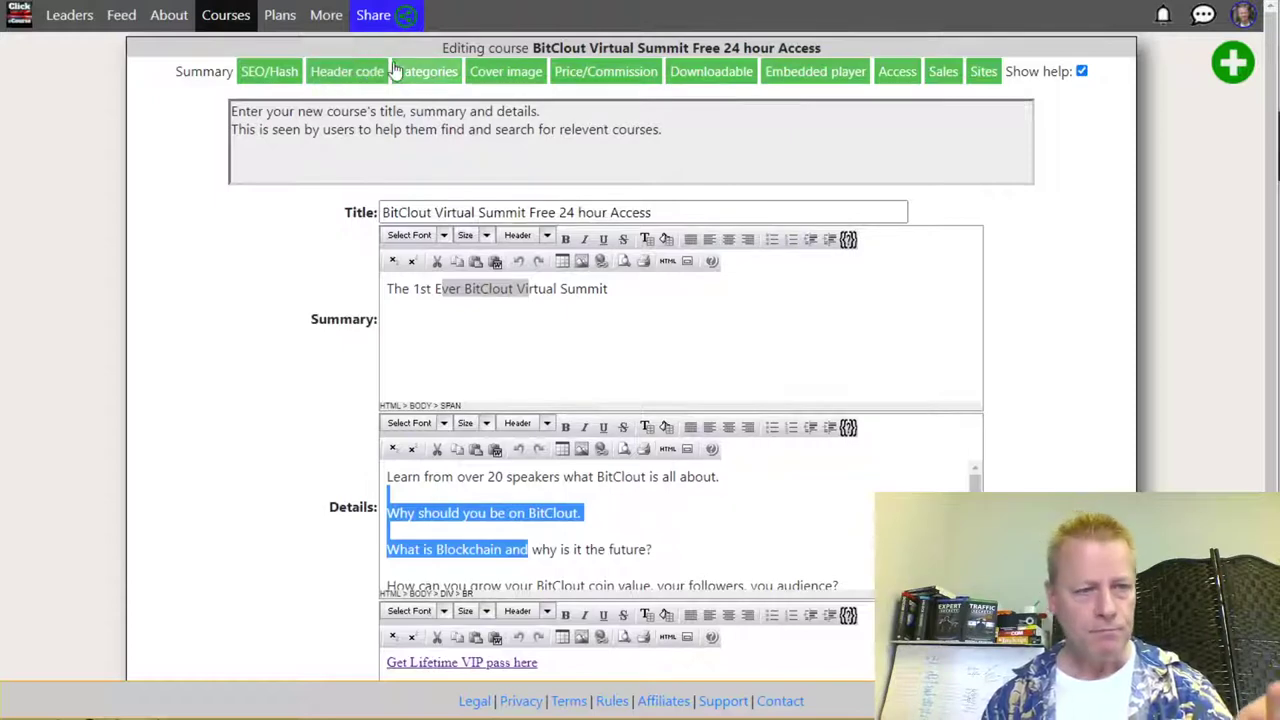
left_click(426, 72)
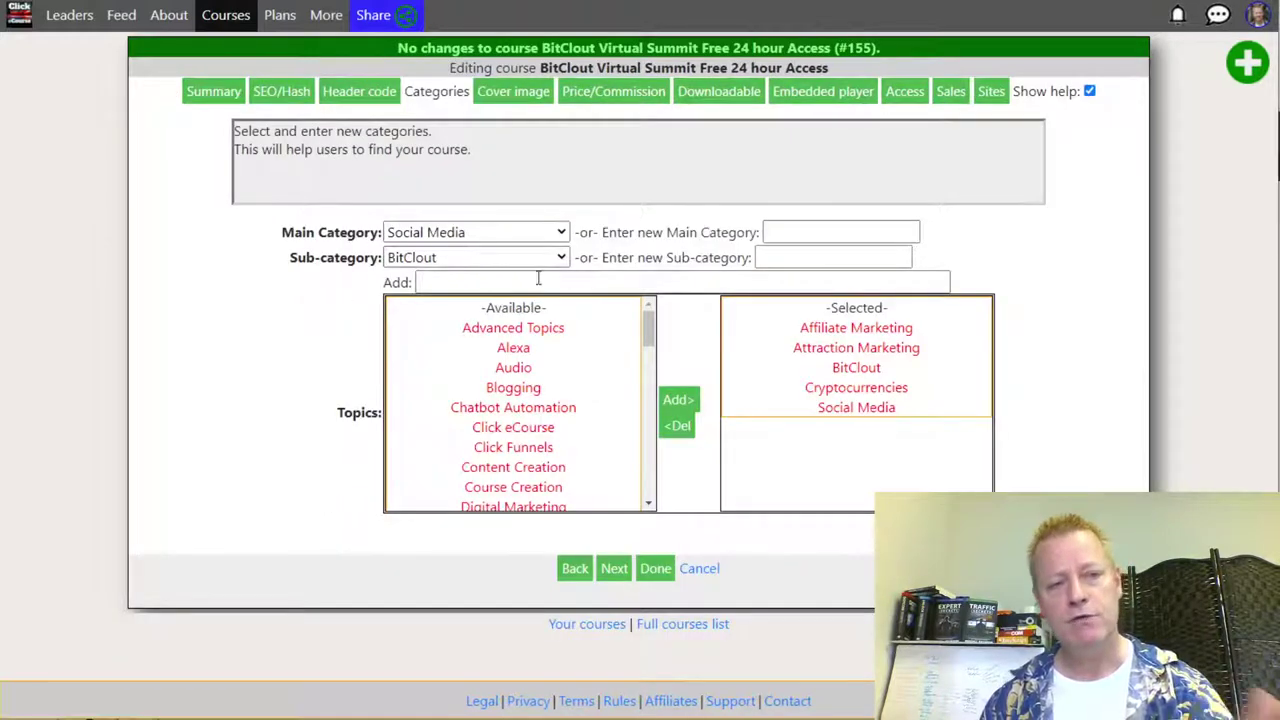
Confirm the Social Media main category, review the SEO keywords and hashtags, then view the cover image
left_click(395, 232)
left_click(343, 256)
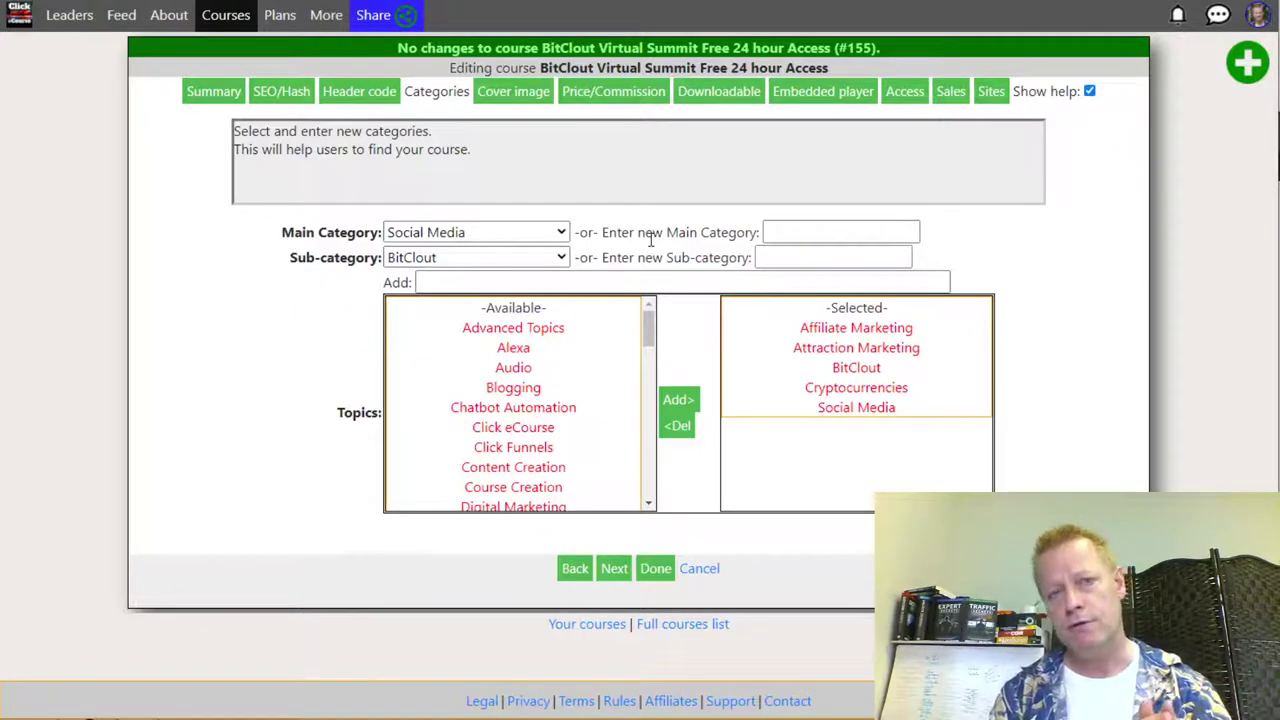
left_click(281, 91)
left_click(419, 287)
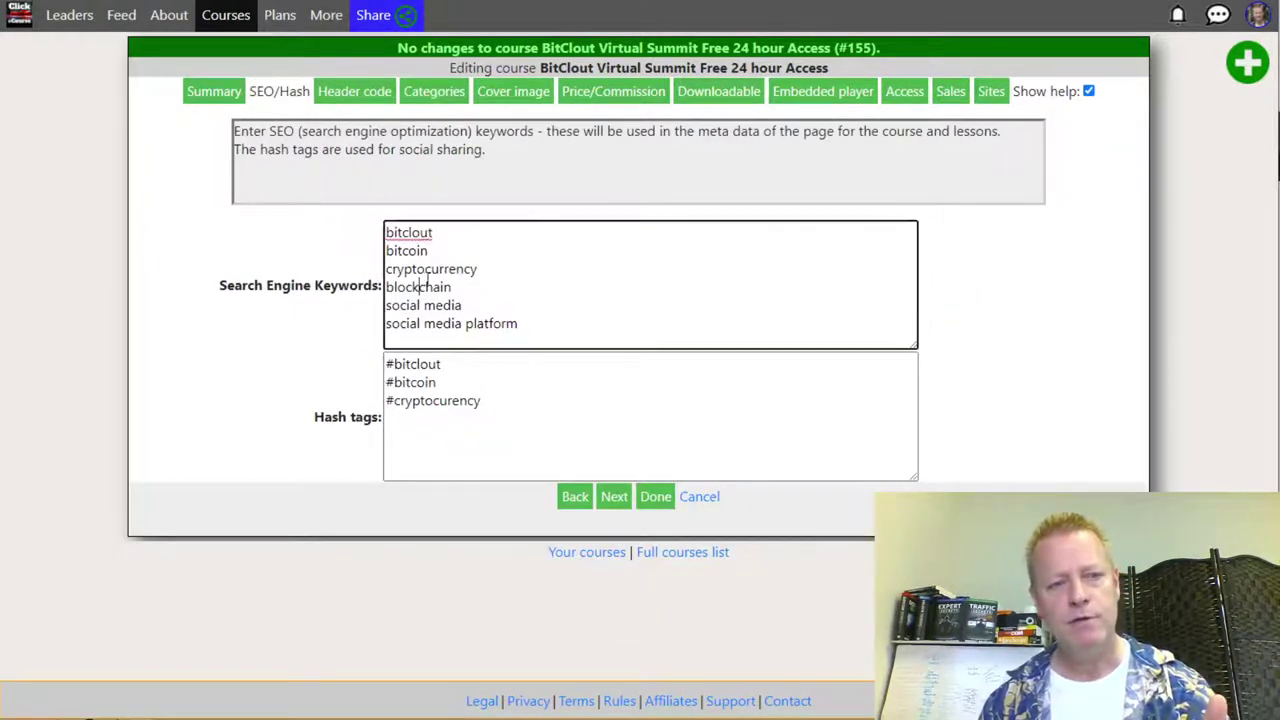
left_click_drag(420, 232, 549, 331)
left_click(549, 333)
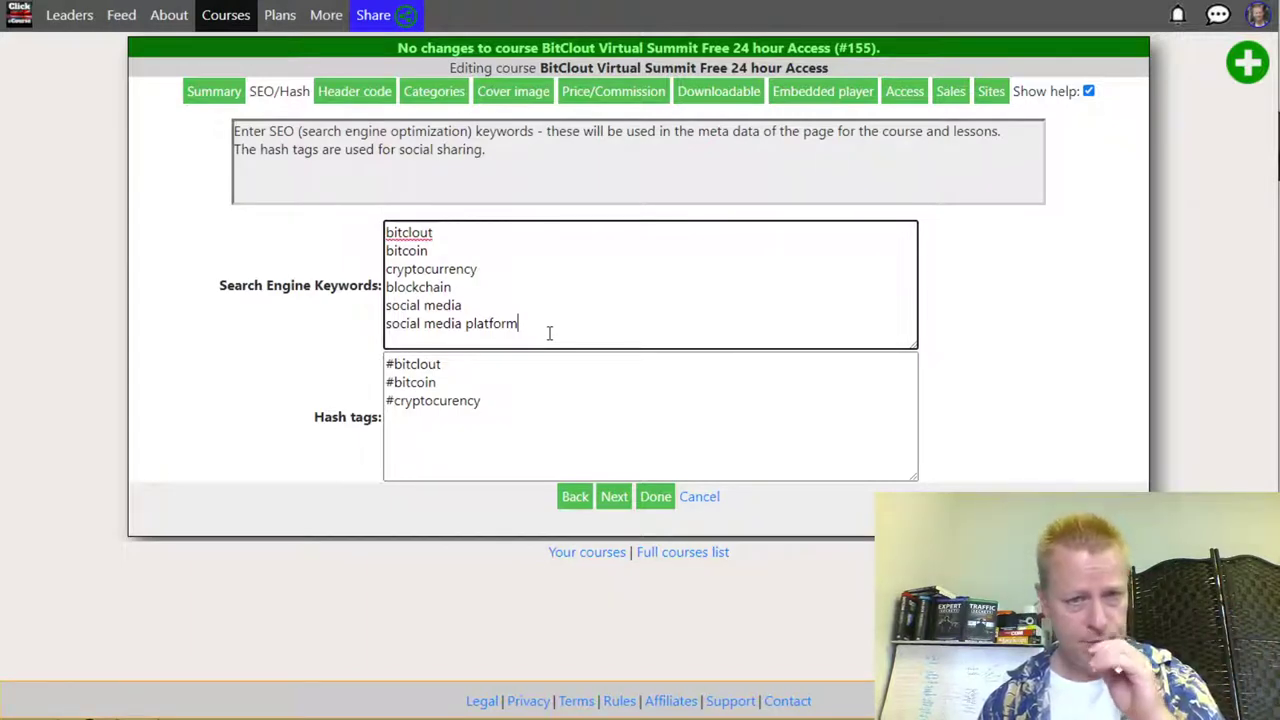
left_click(395, 401)
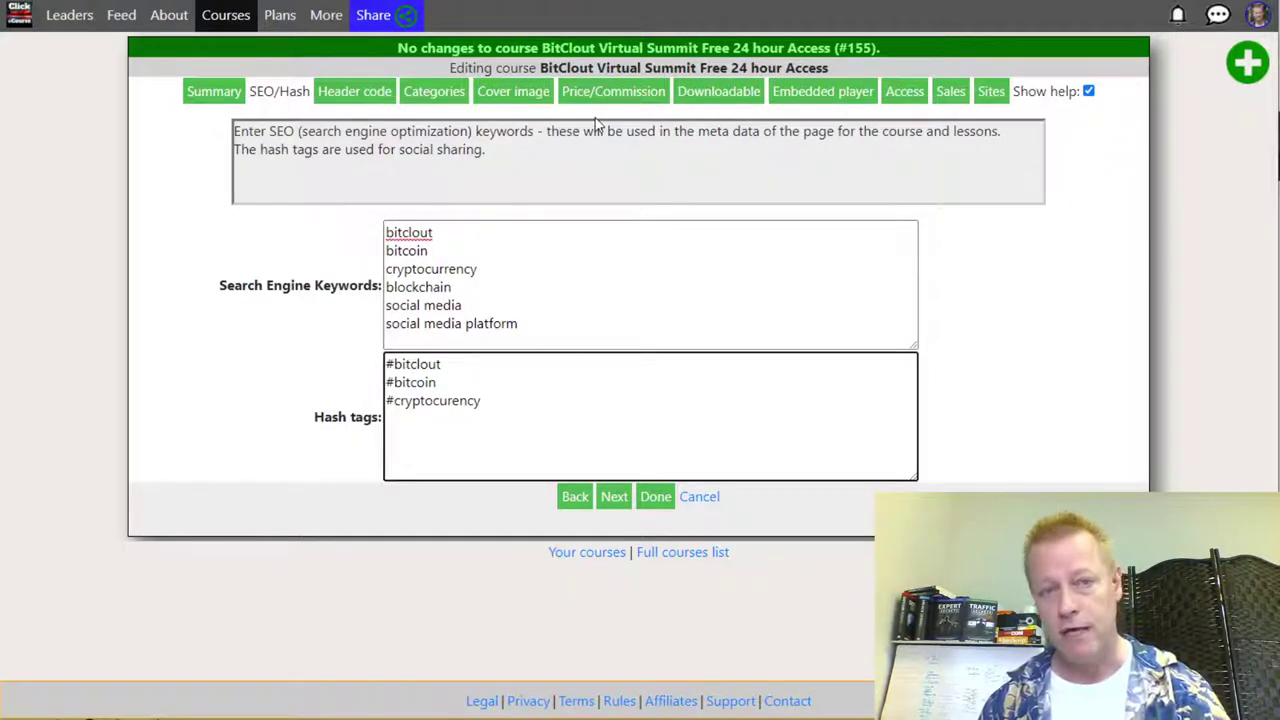
left_click(528, 93)
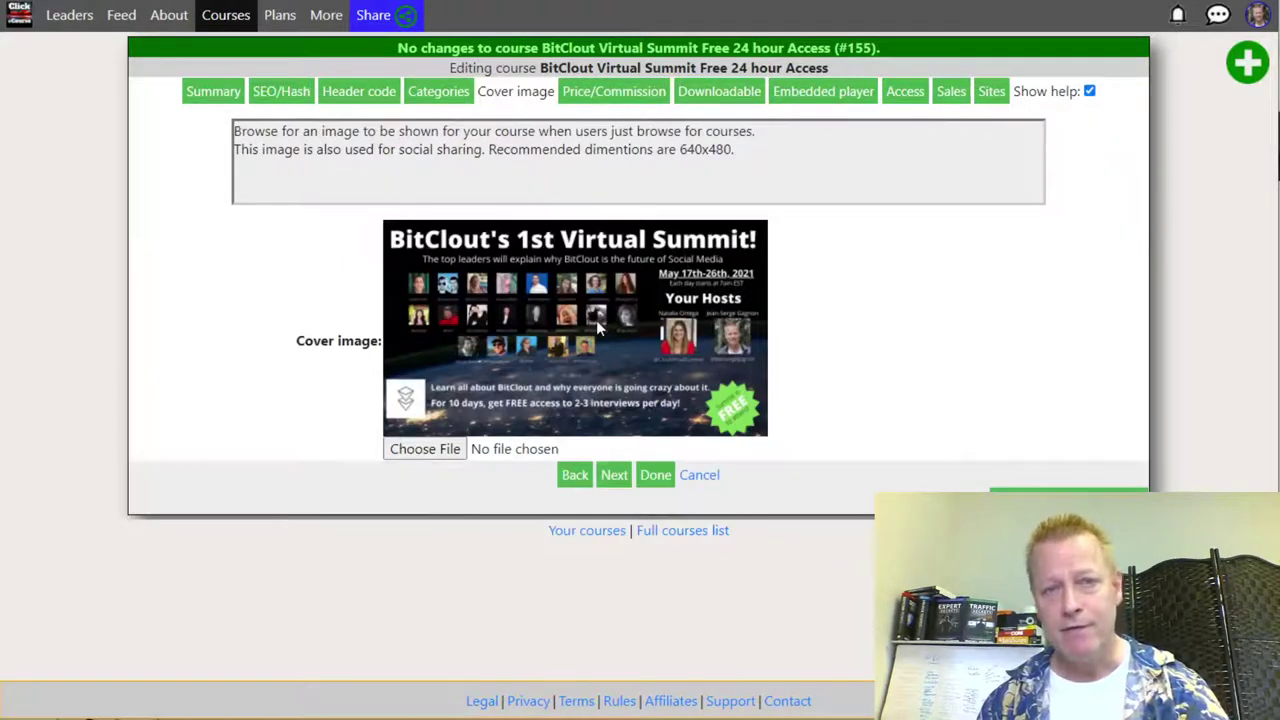
Review the course's price of 0.00 and its 50.00 commission percent
left_click(640, 93)
left_click_drag(423, 242, 388, 242)
left_click(345, 258)
left_click(412, 242)
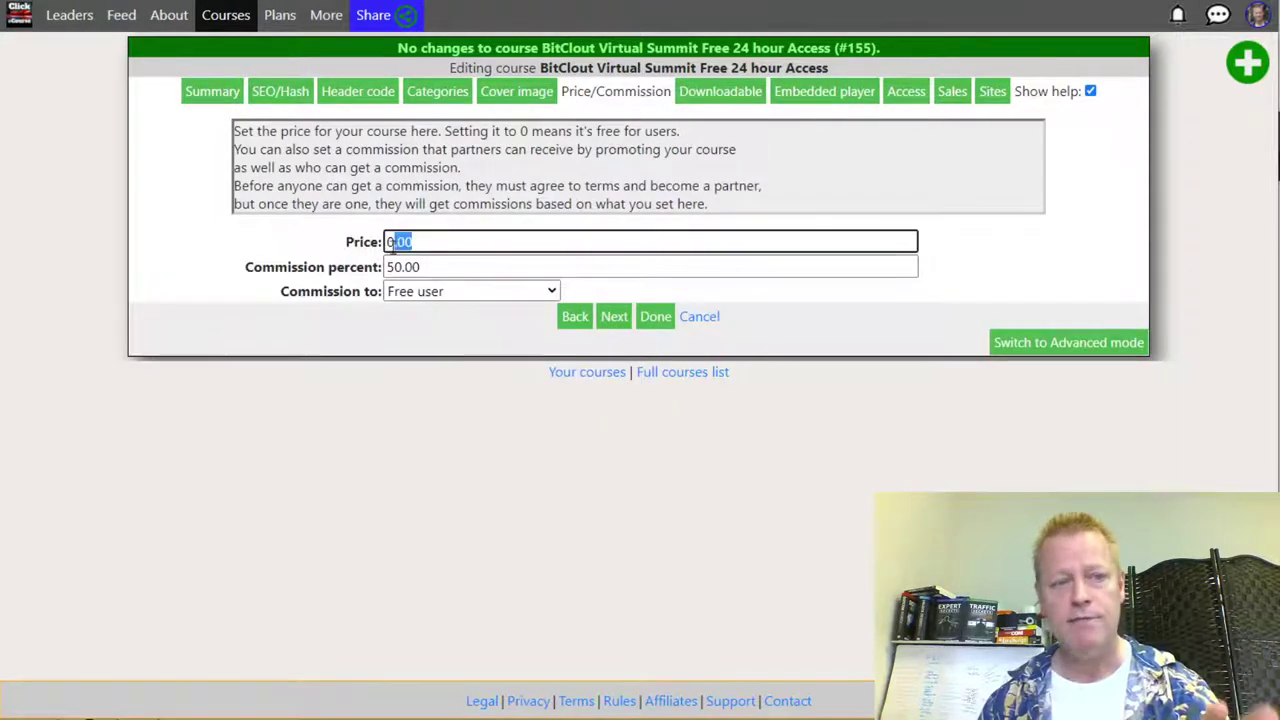
left_click(405, 268)
left_click_drag(452, 271, 365, 285)
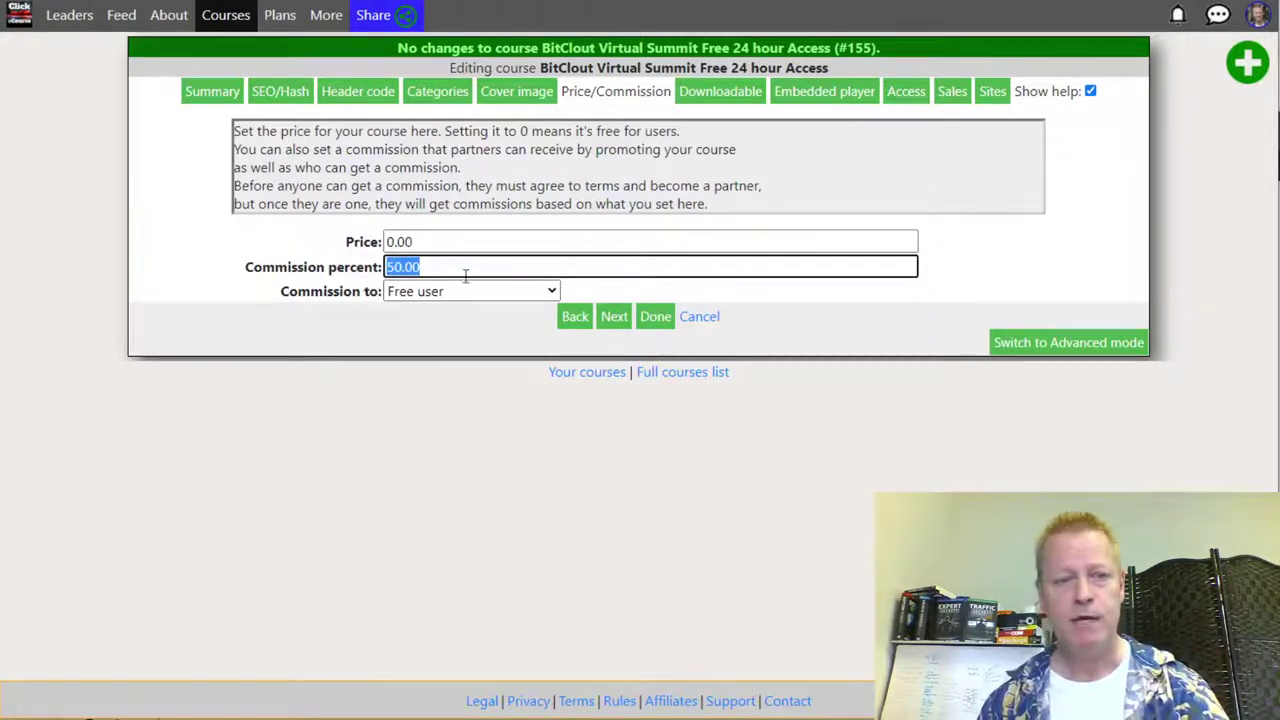
left_click(406, 241)
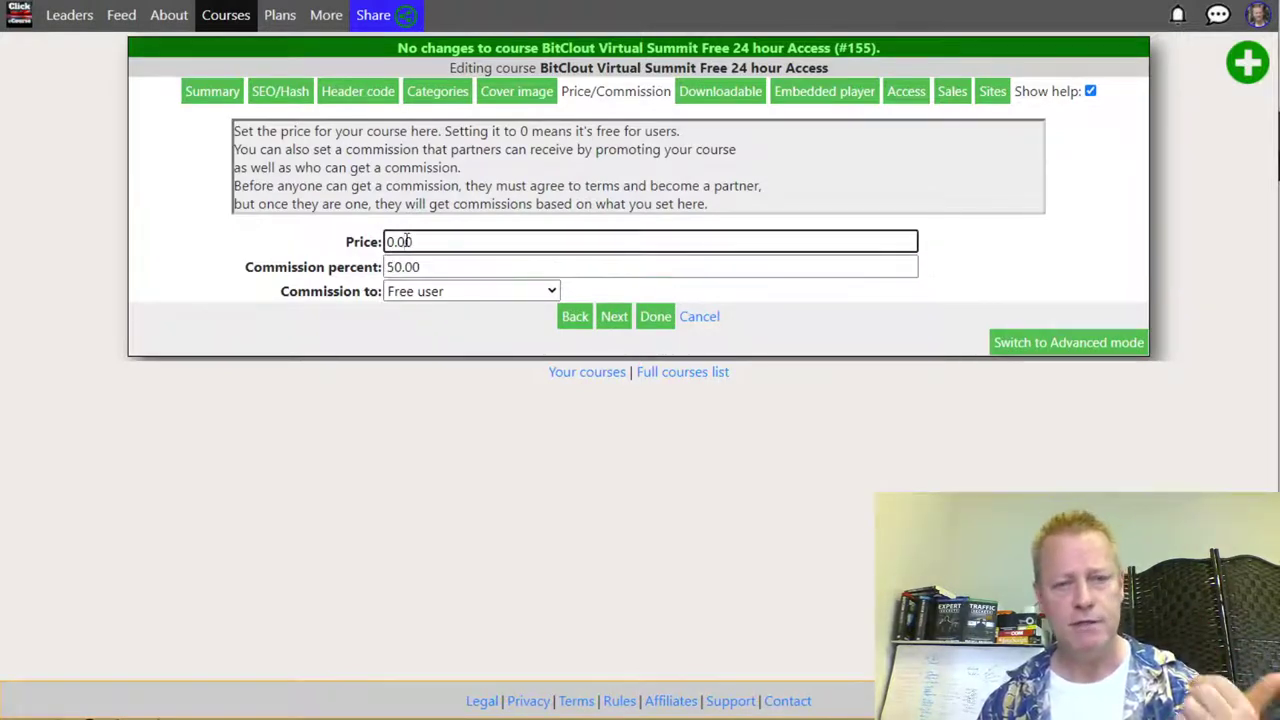
Look over the download and embedded player settings, then cancel out of the course editor unsaved
left_click(721, 96)
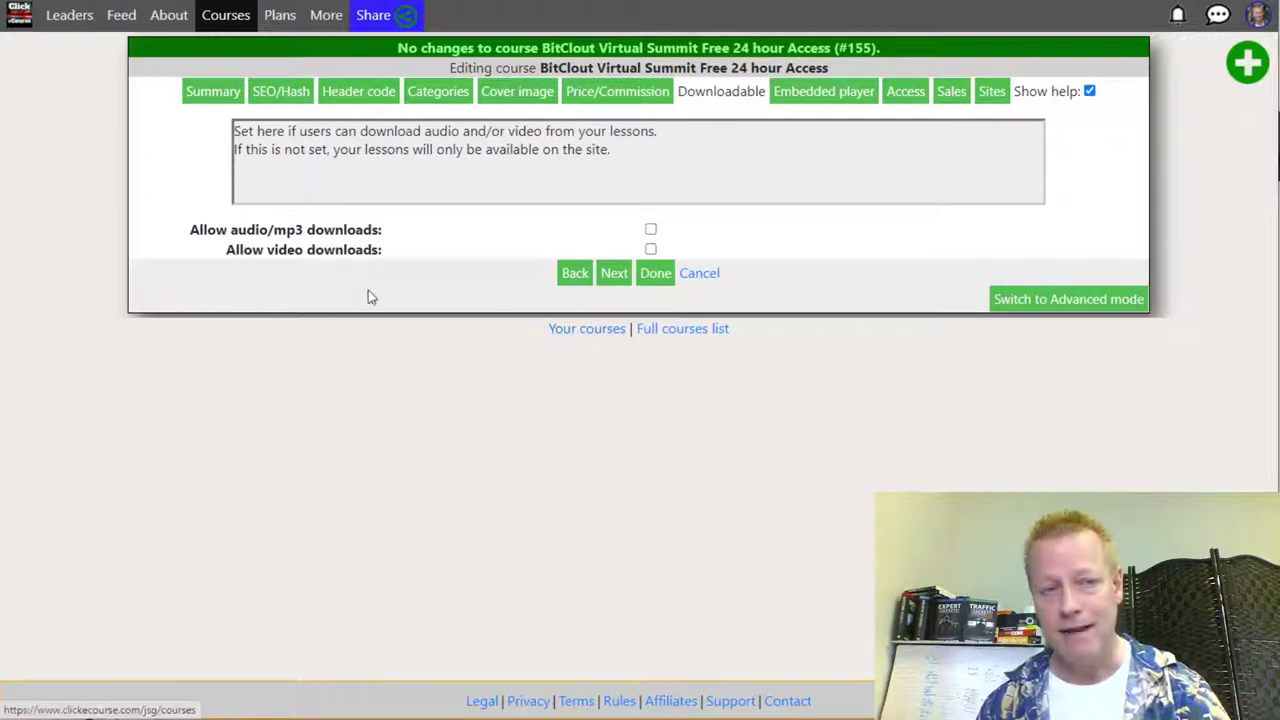
double_click(281, 255)
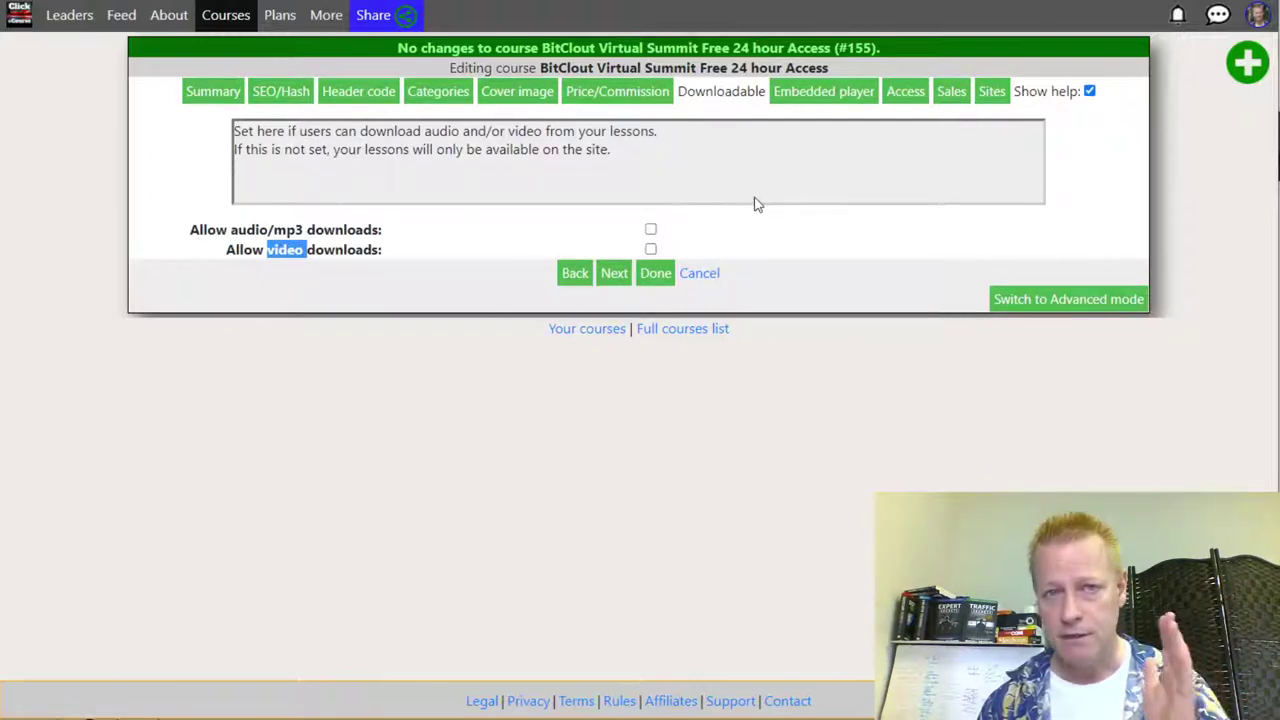
left_click(435, 250)
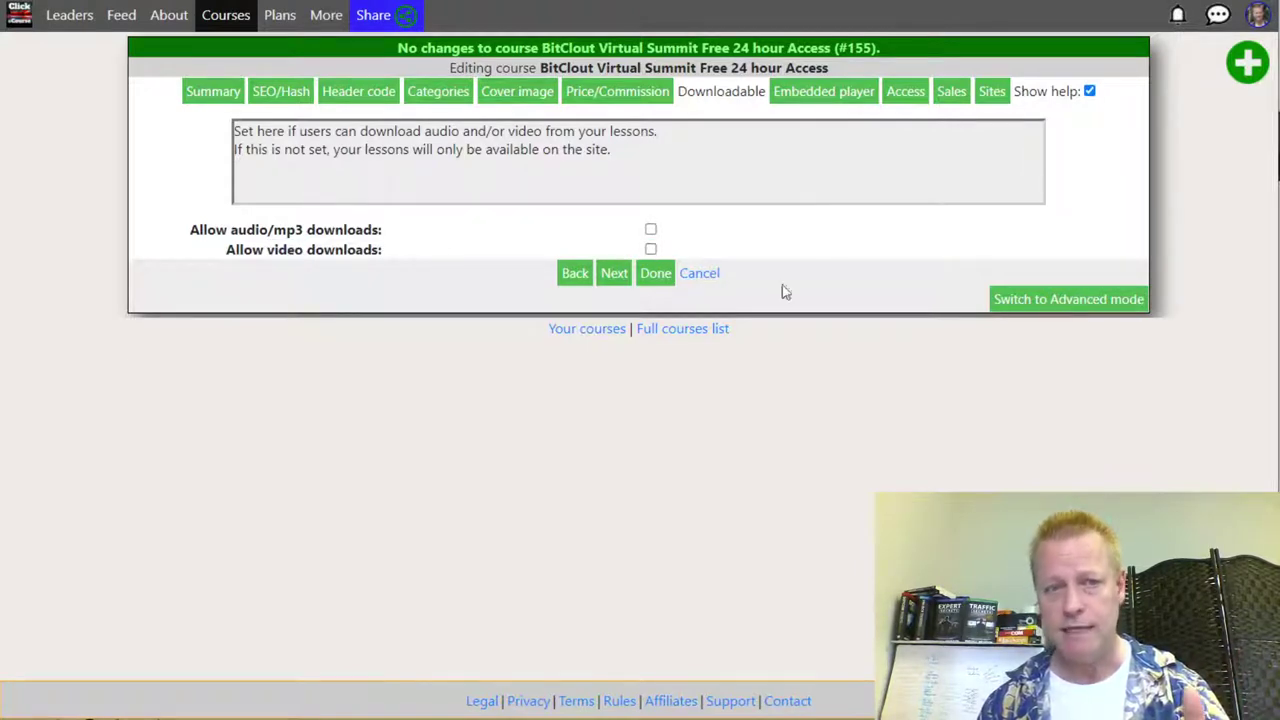
left_click(830, 91)
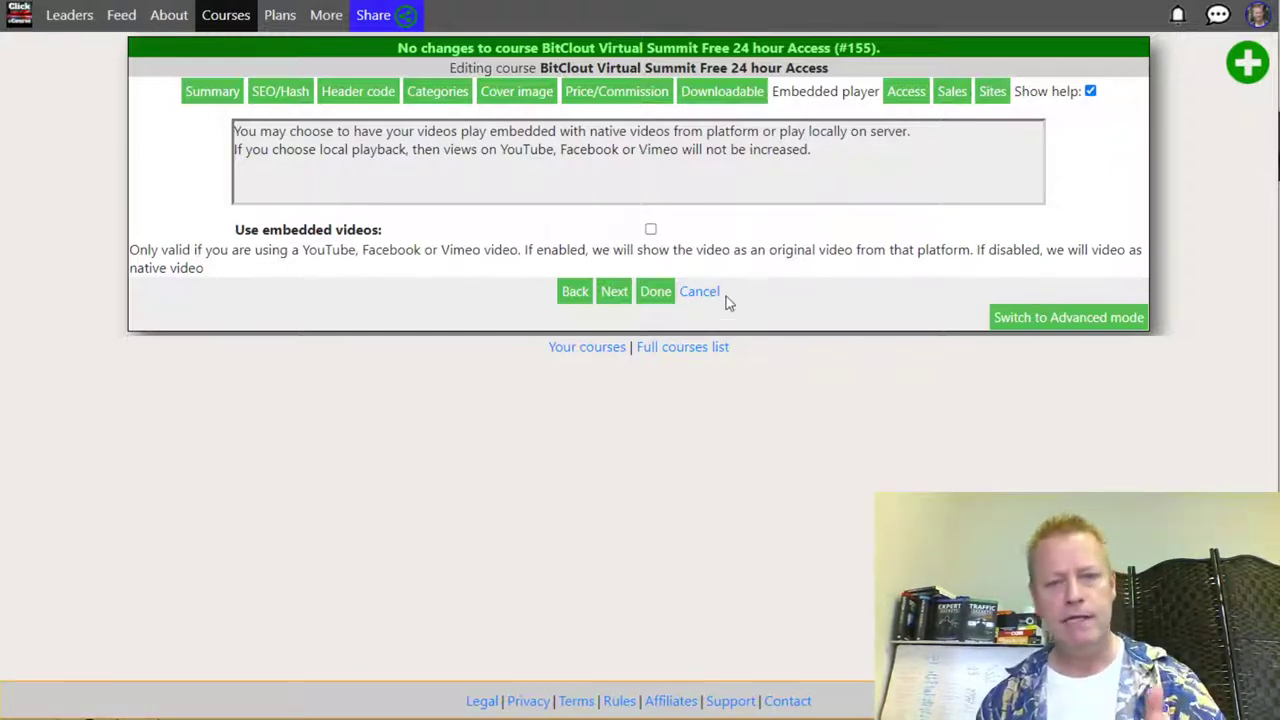
left_click(690, 294)
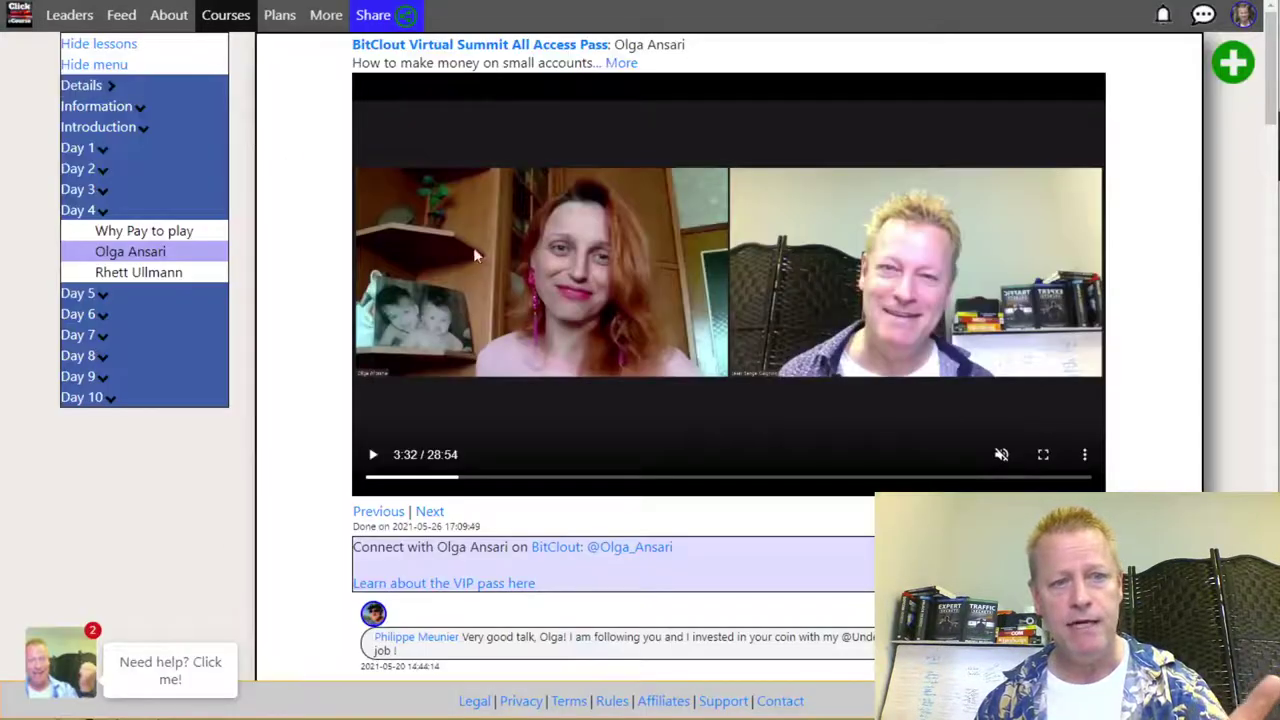
Open the course details and give the course a five-star rating without a comment
left_click(100, 87)
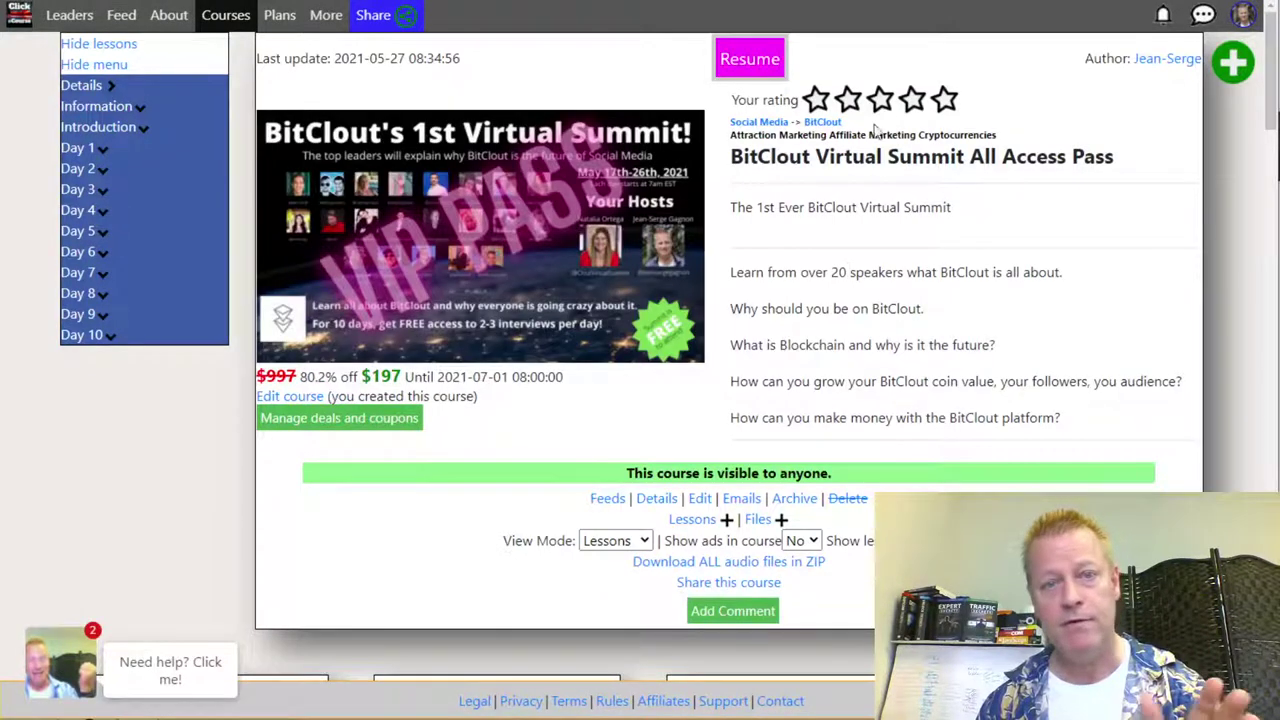
left_click(946, 99)
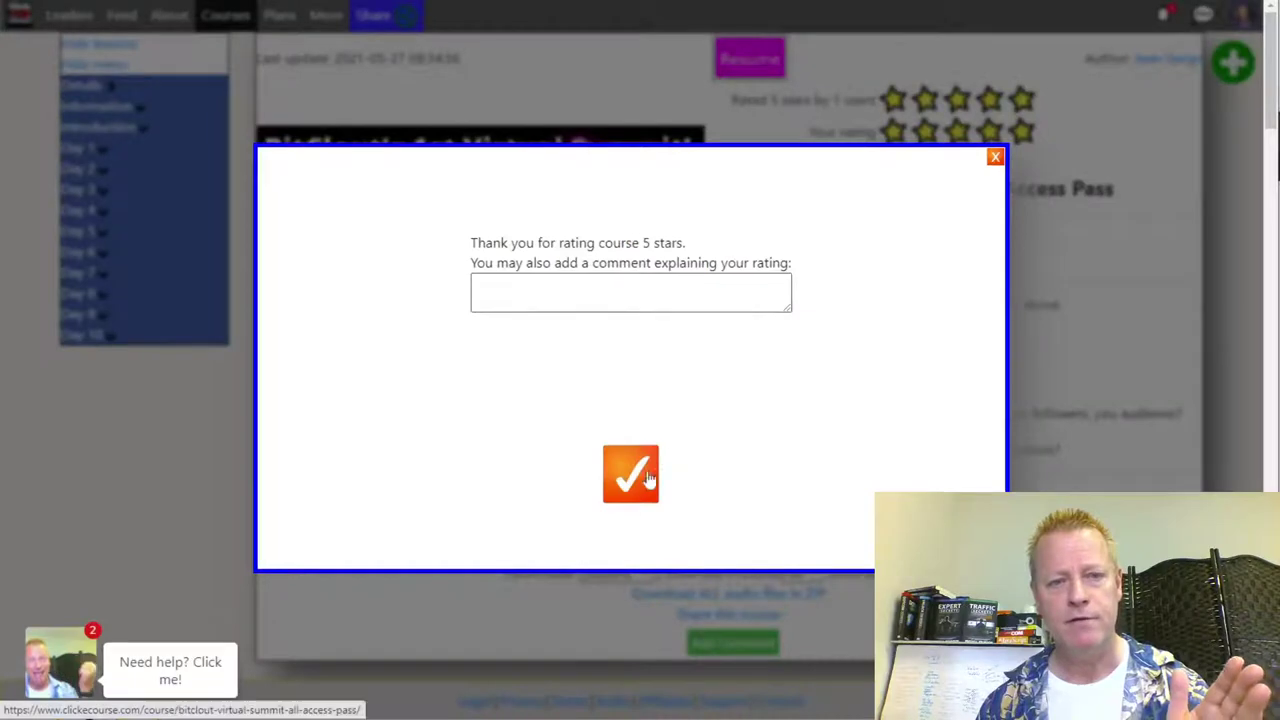
left_click(646, 478)
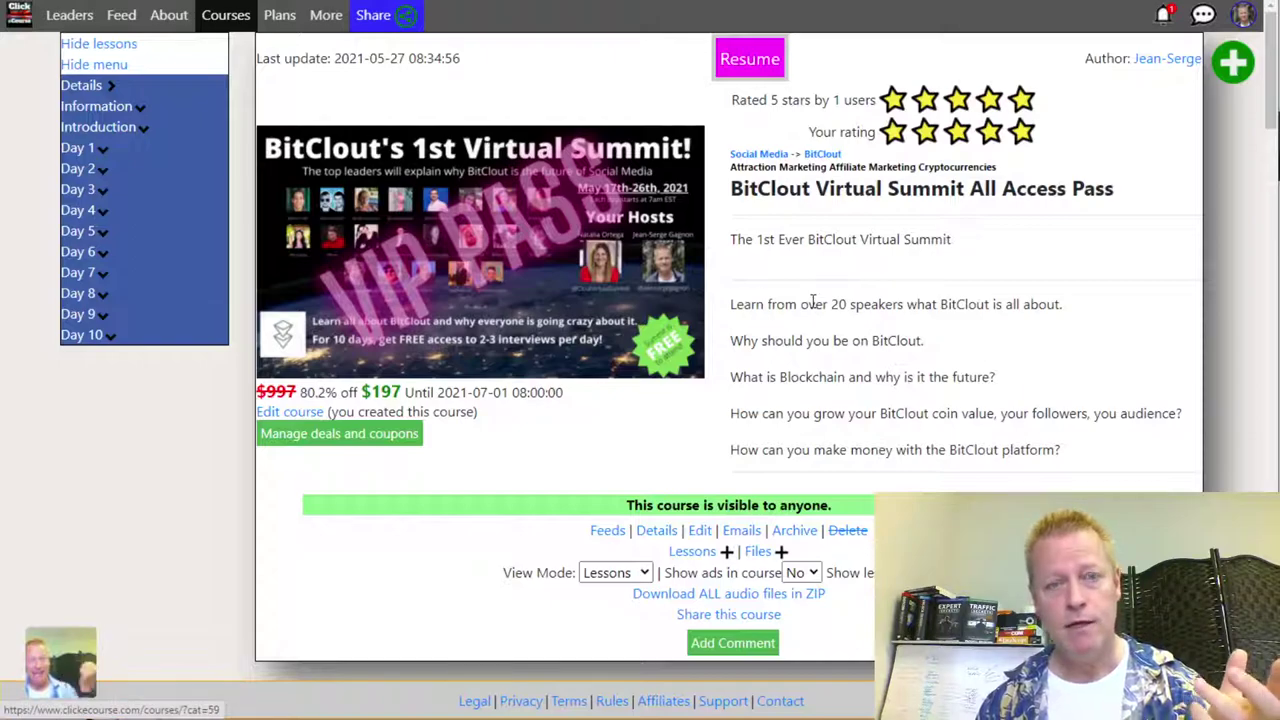
Scroll down to the Introduction and Day 1 lesson cards on the overview
scroll(820, 346, "down", 10)
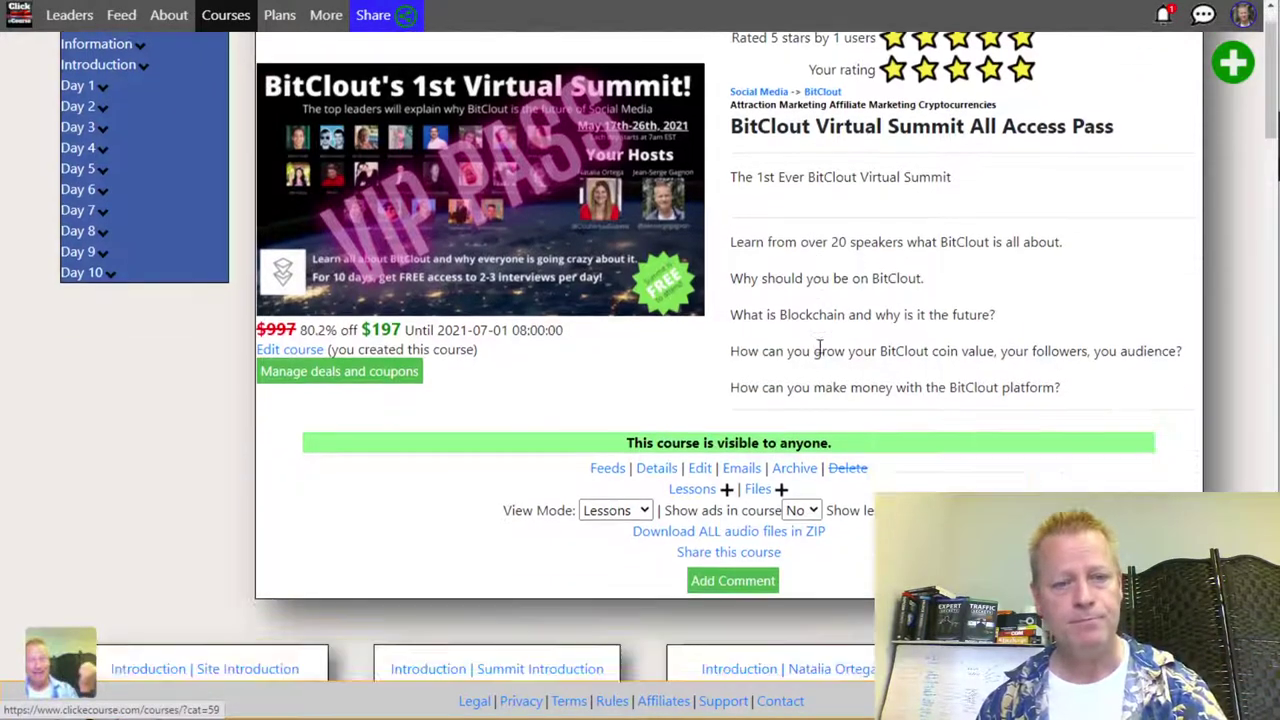
scroll(820, 354, "up", 10)
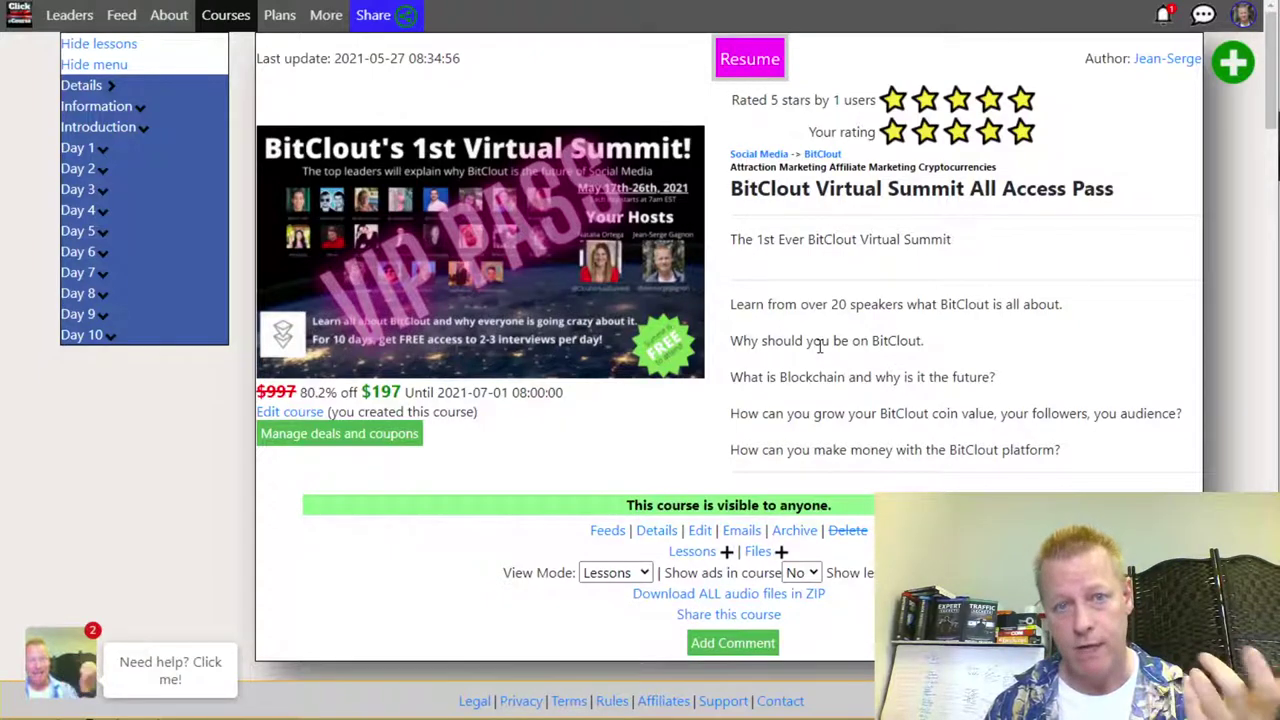
scroll(820, 345, "down", 5)
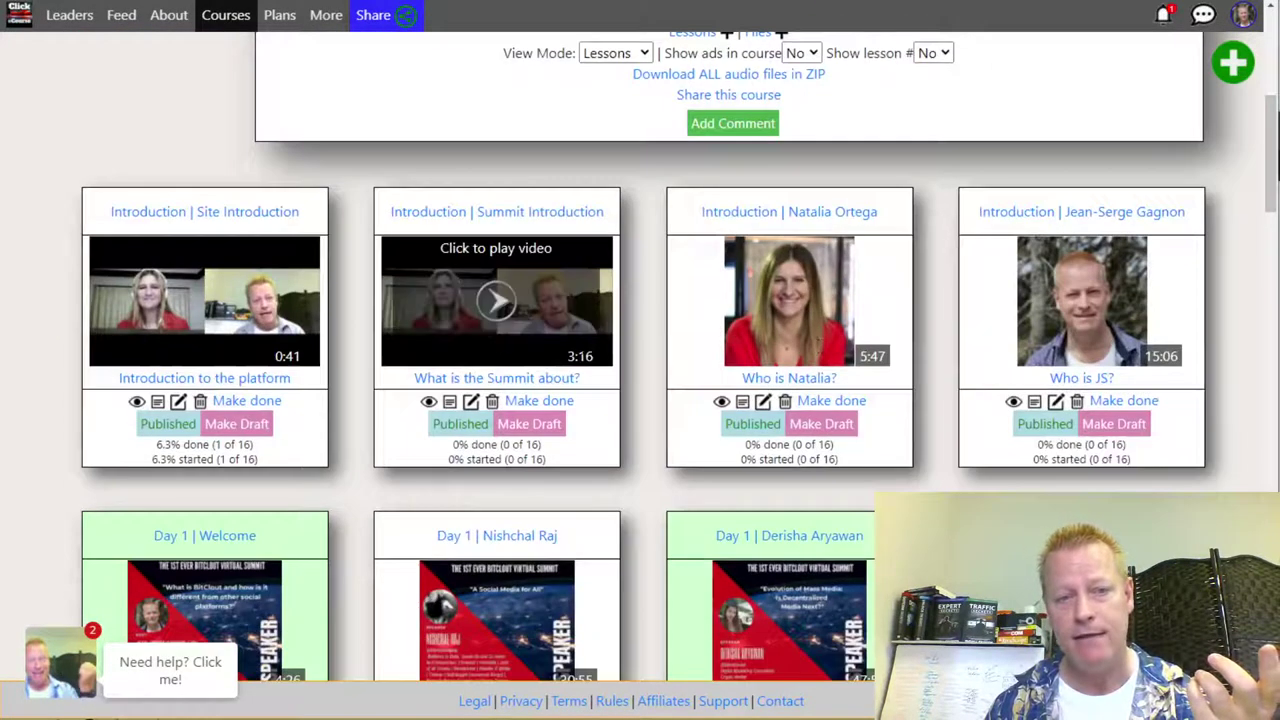
scroll(679, 461, "down", 5)
scroll(651, 463, "up", 6)
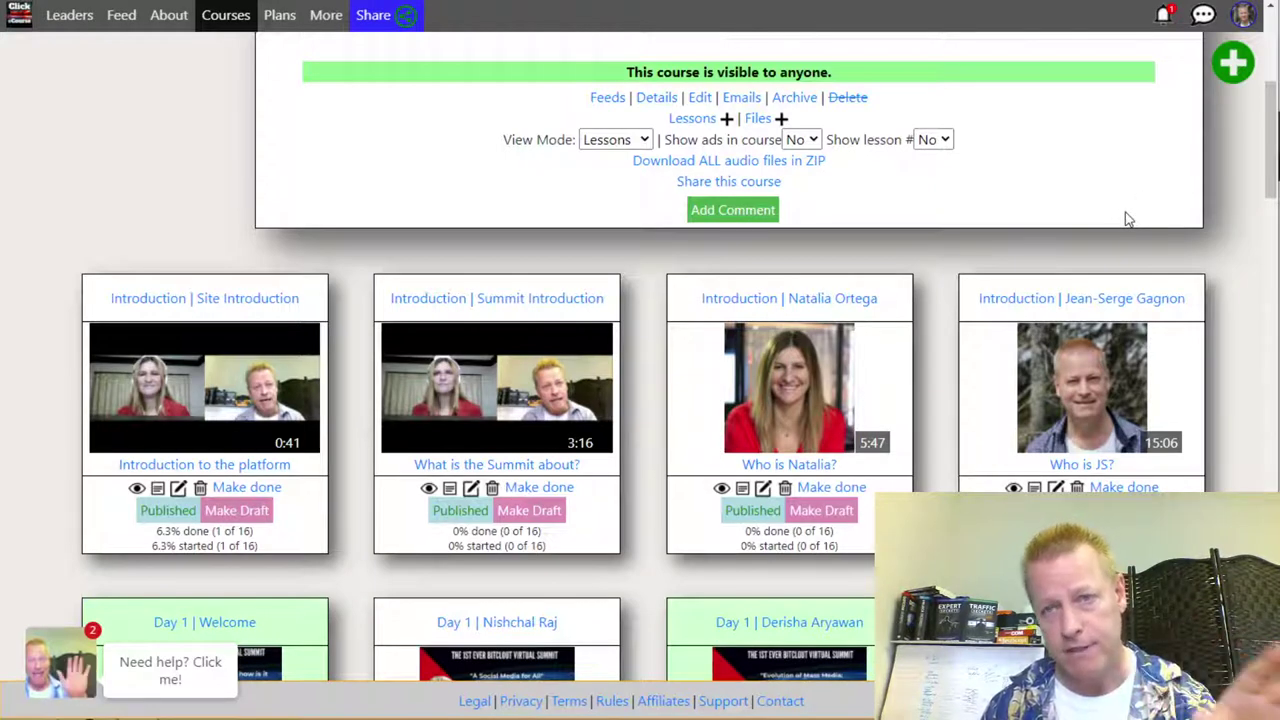
mouse_move(1233, 62)
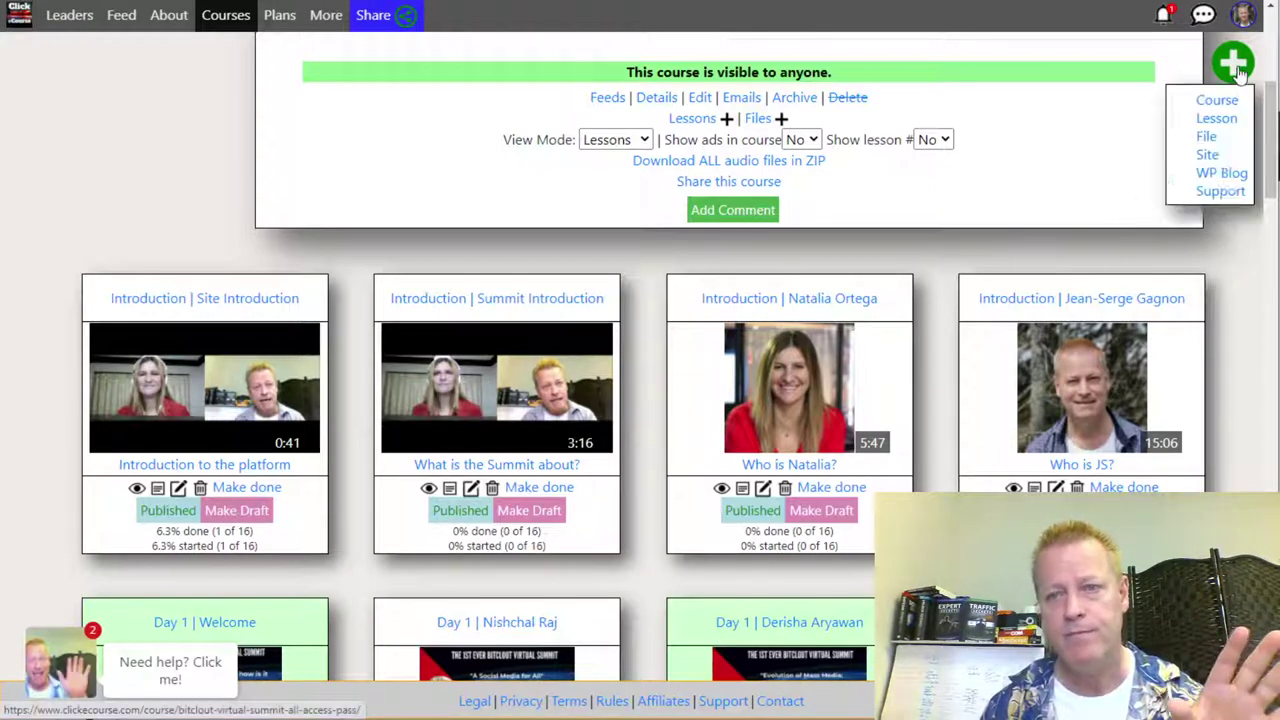
left_click(1218, 122)
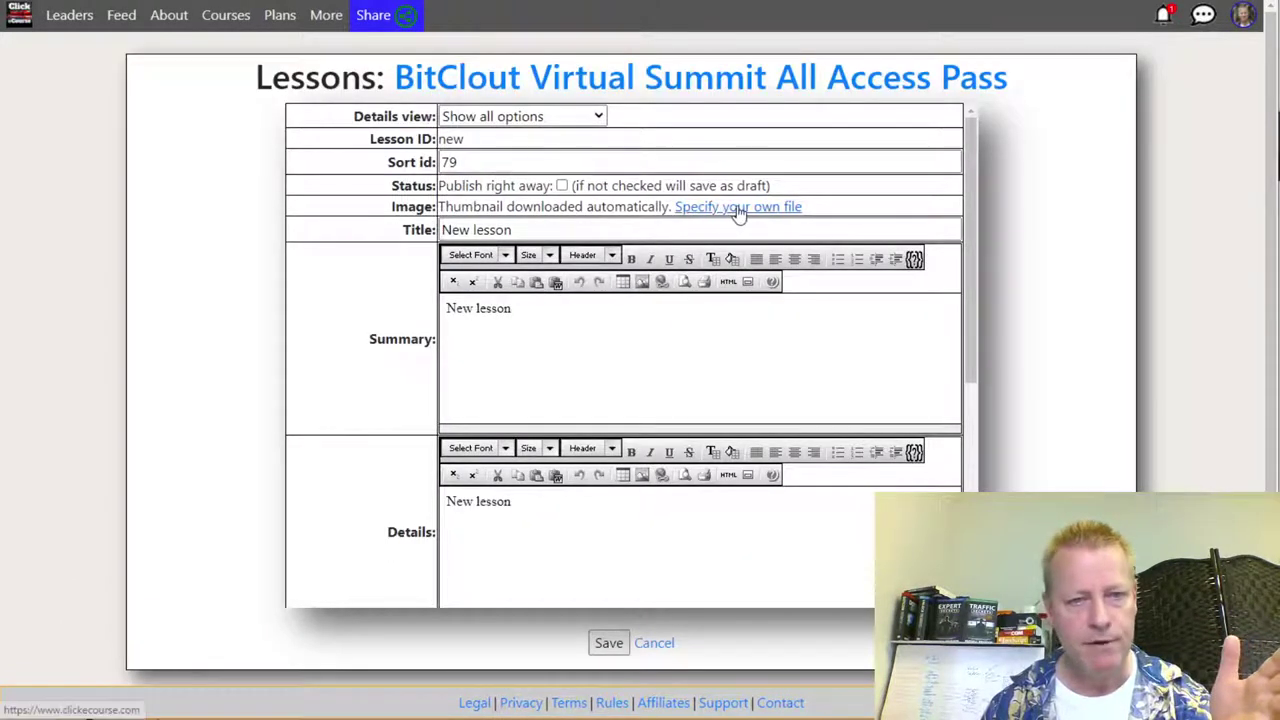
left_click(551, 117)
left_click(520, 139)
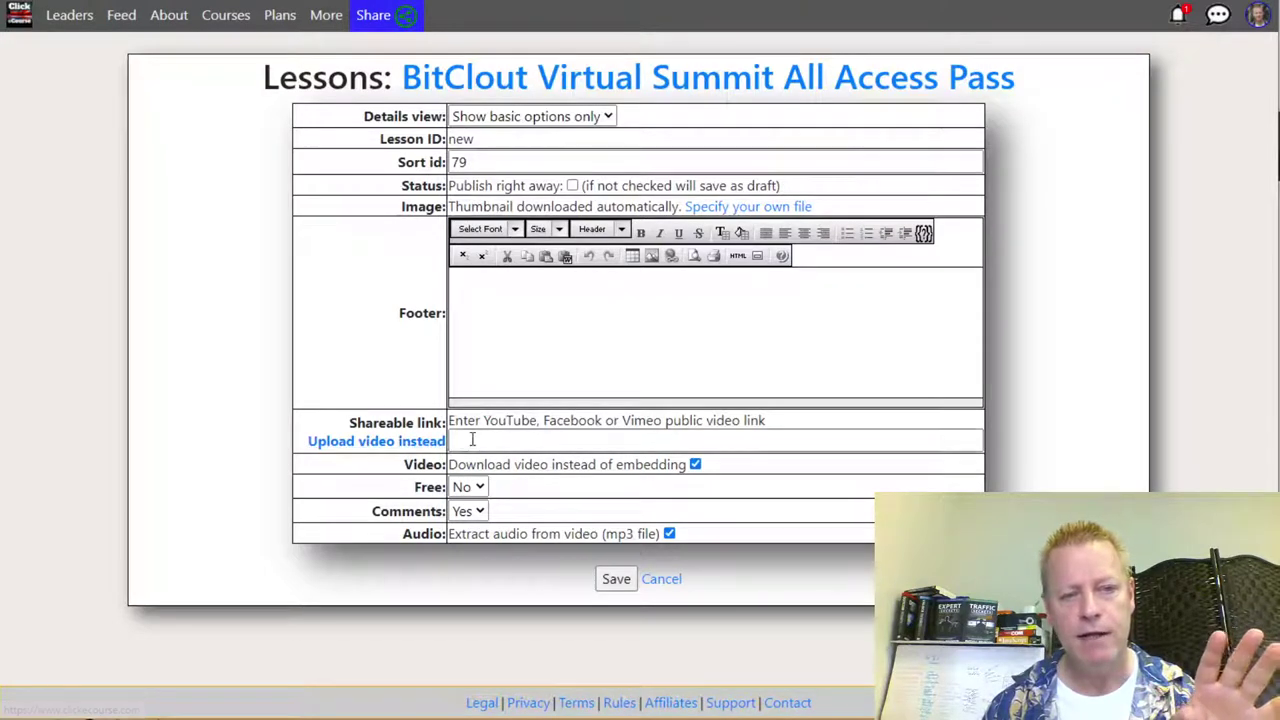
left_click(388, 450)
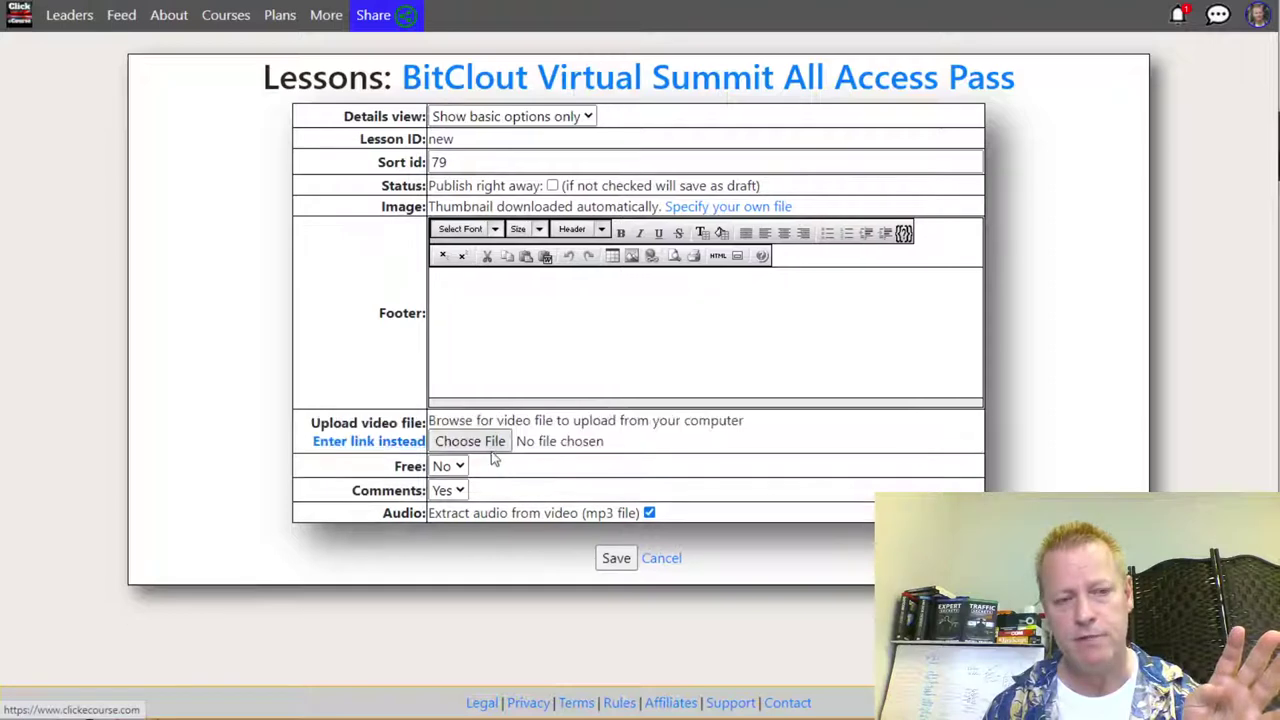
left_click(392, 444)
left_click(512, 442)
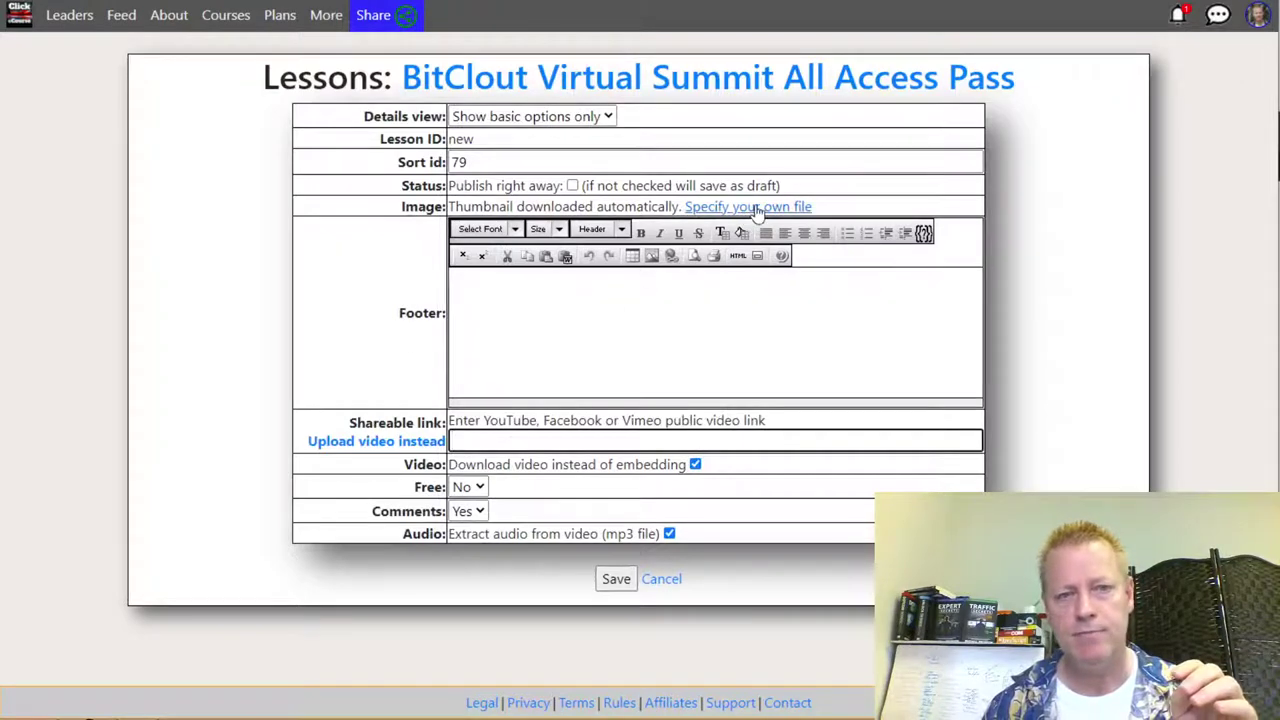
left_click(771, 206)
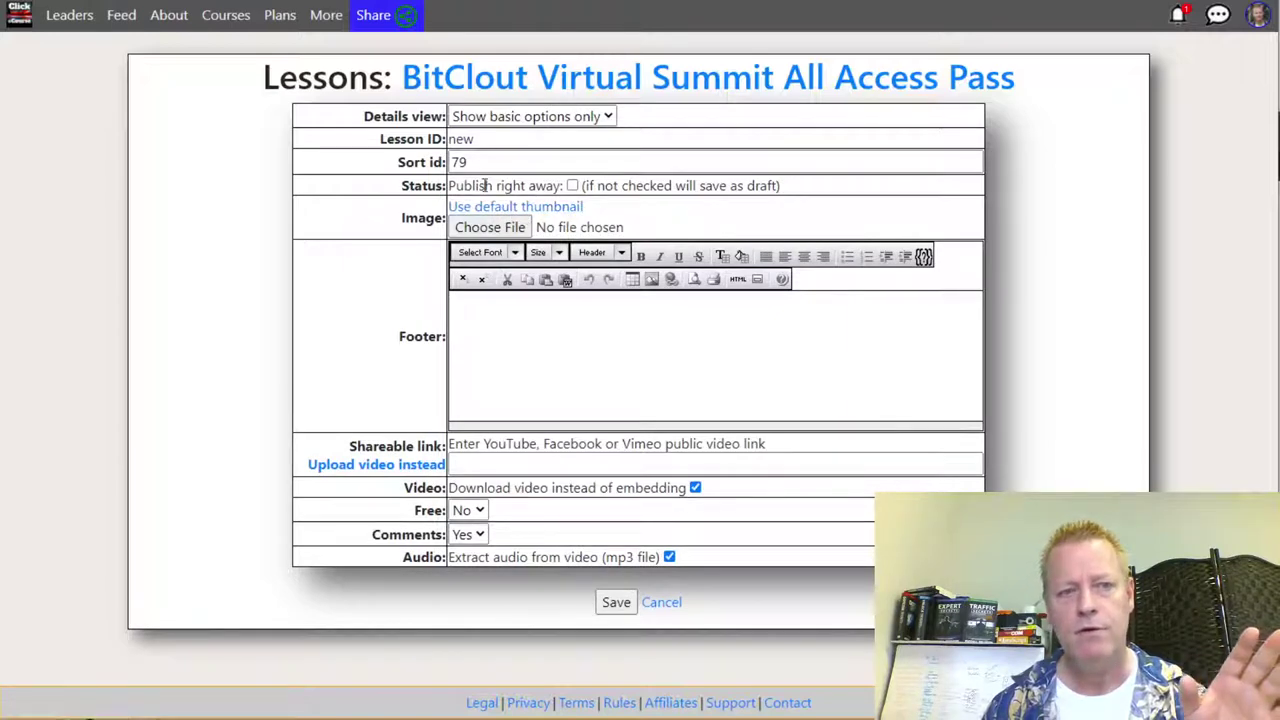
left_click(527, 117)
left_click(528, 169)
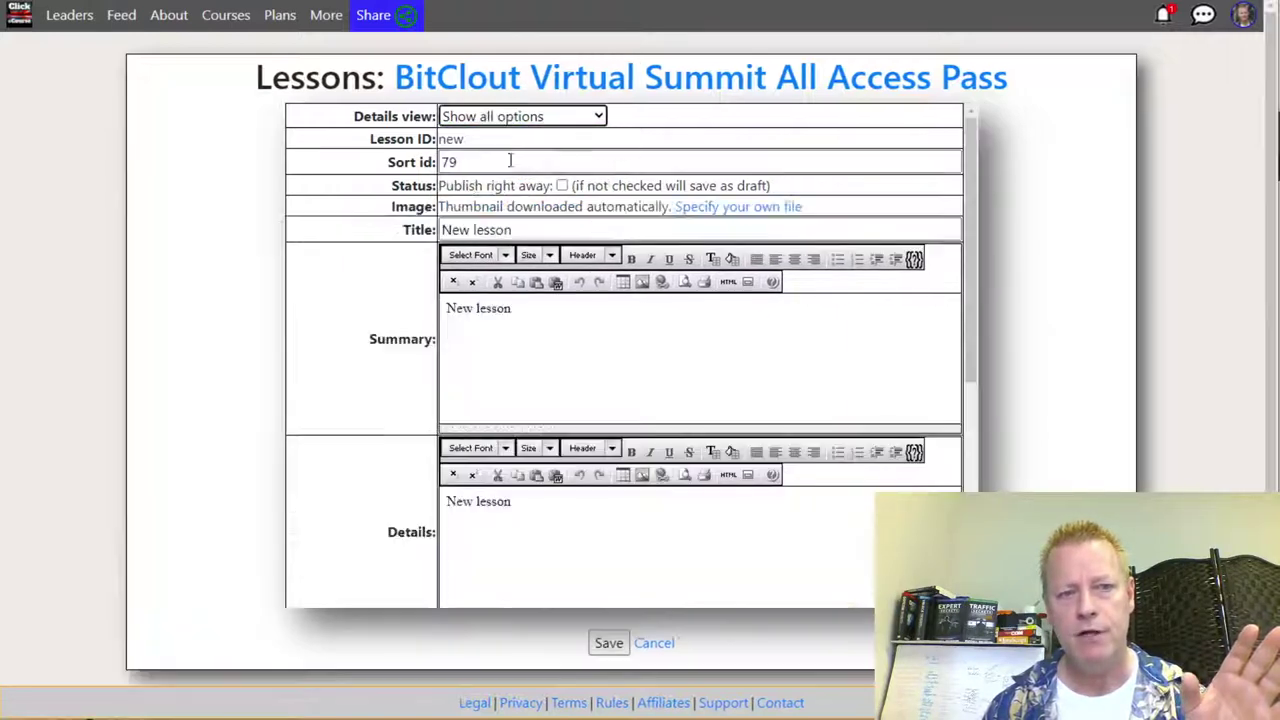
triple_click(537, 314)
left_click(534, 229)
key("ctrl+a")
left_click(522, 350)
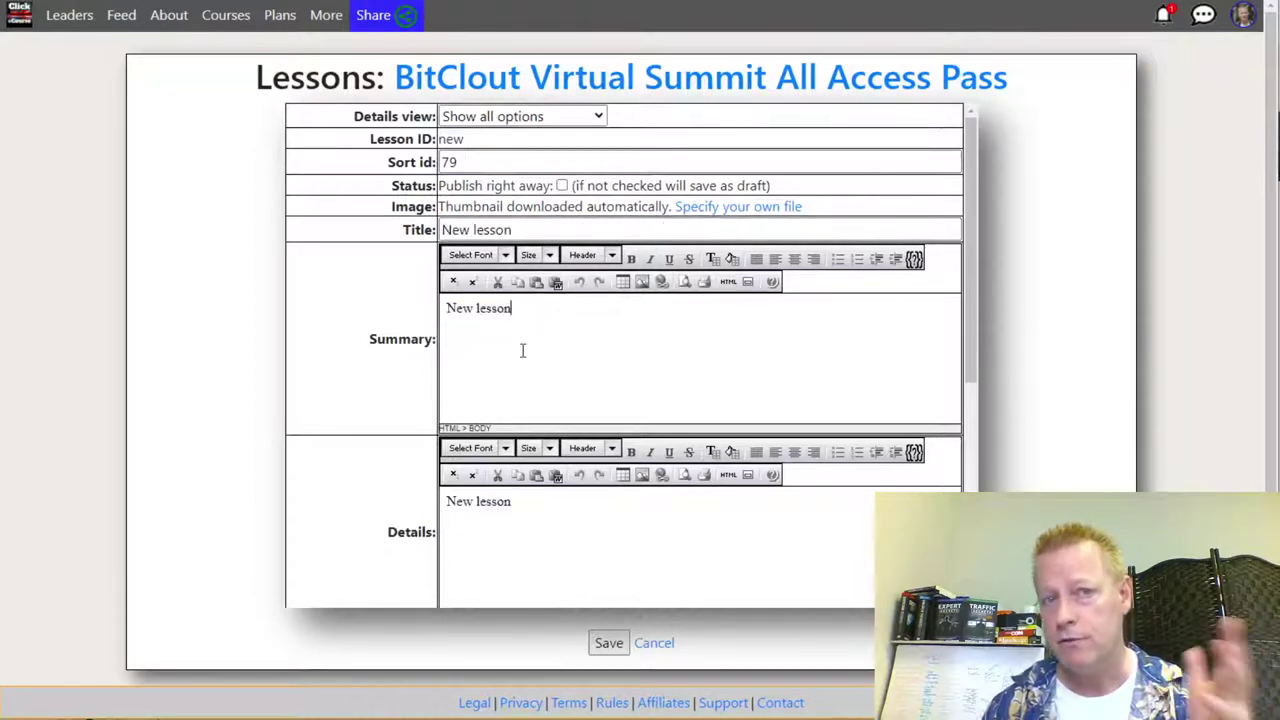
scroll(522, 350, "down", 5)
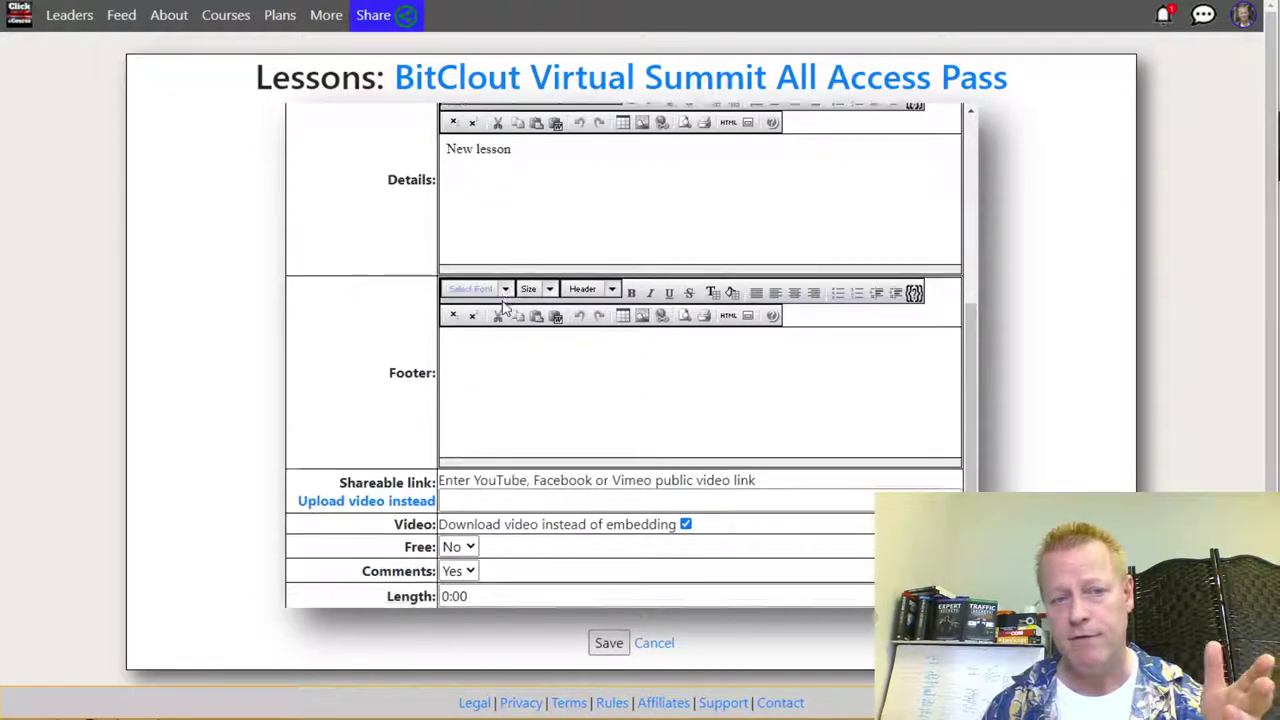
scroll(513, 355, "up", 5)
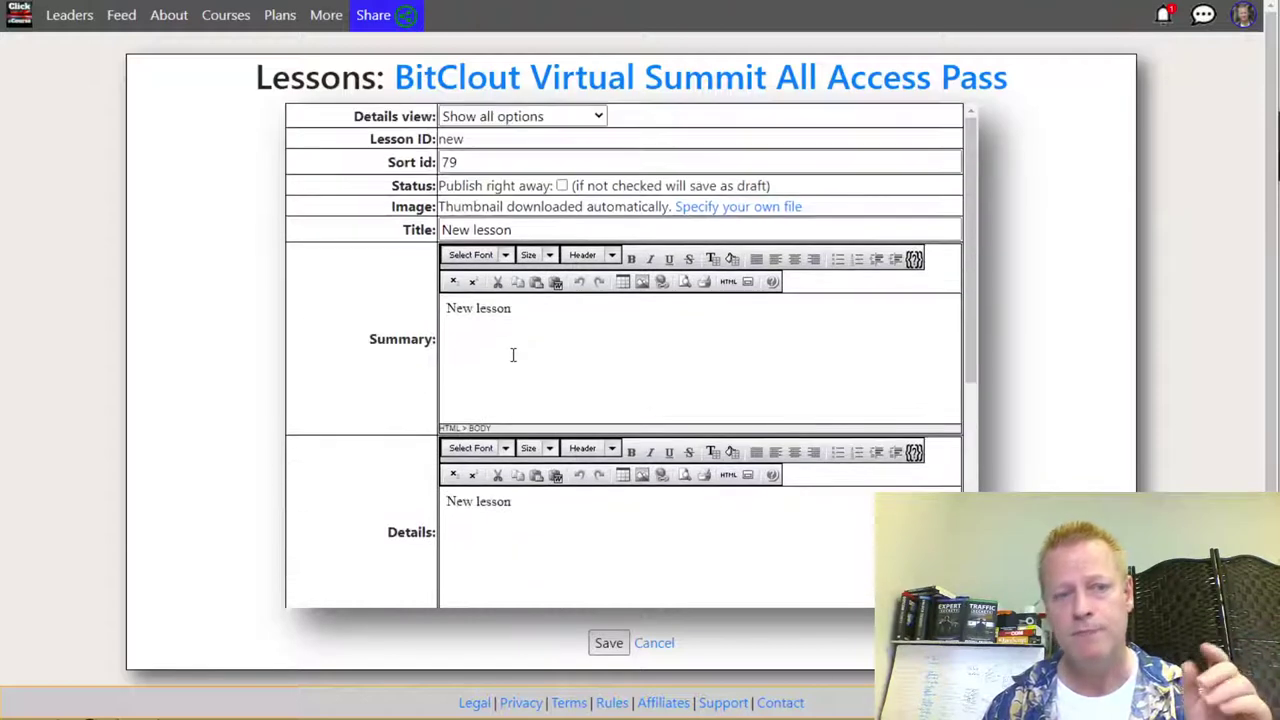
scroll(354, 334, "down", 5)
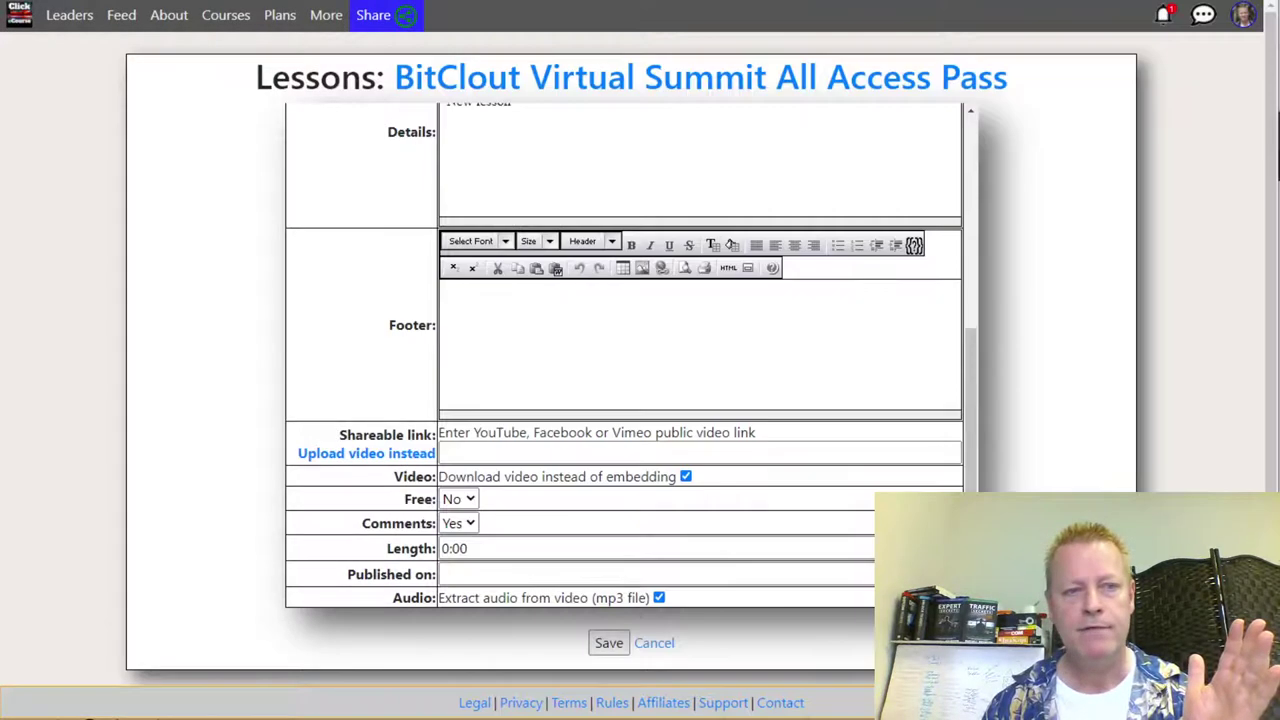
key("alt+Tab")
left_click(249, 90)
key("alt+Tab")
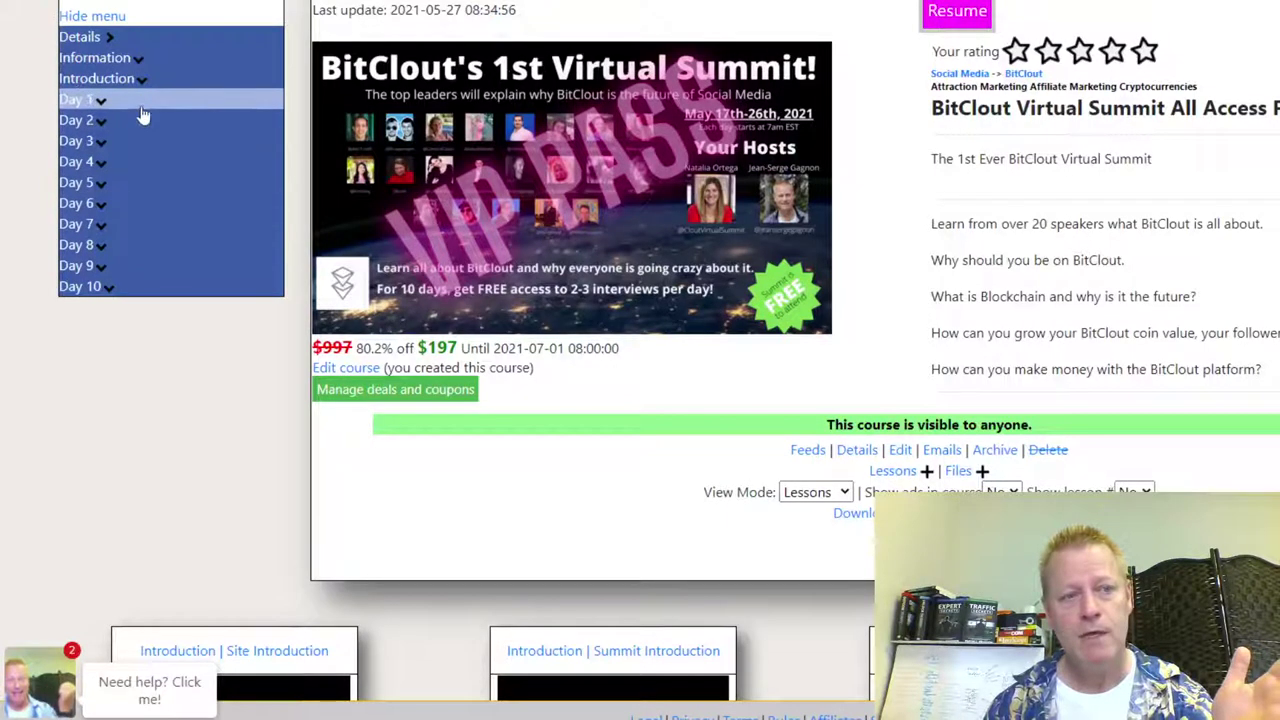
Select 'Day 1' in the lesson title, then discard the edits and go back to the lessons list
scroll(736, 594, "down", 5)
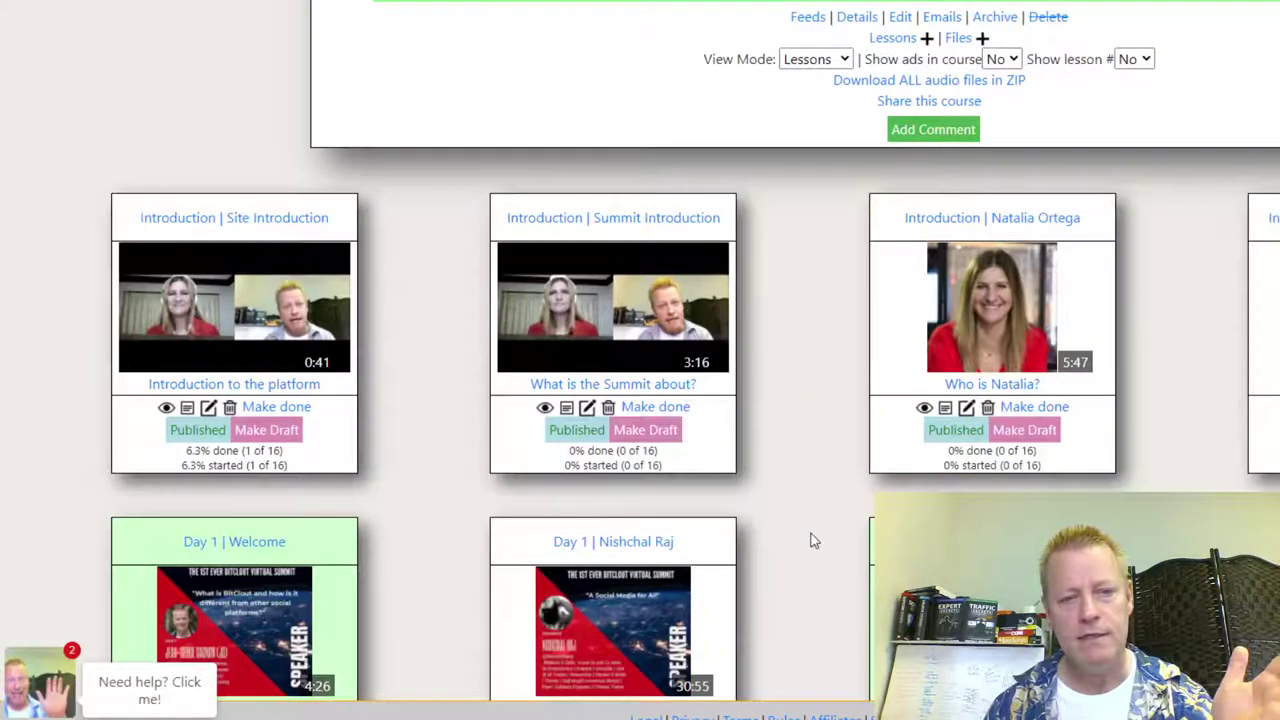
scroll(810, 541, "down", 3)
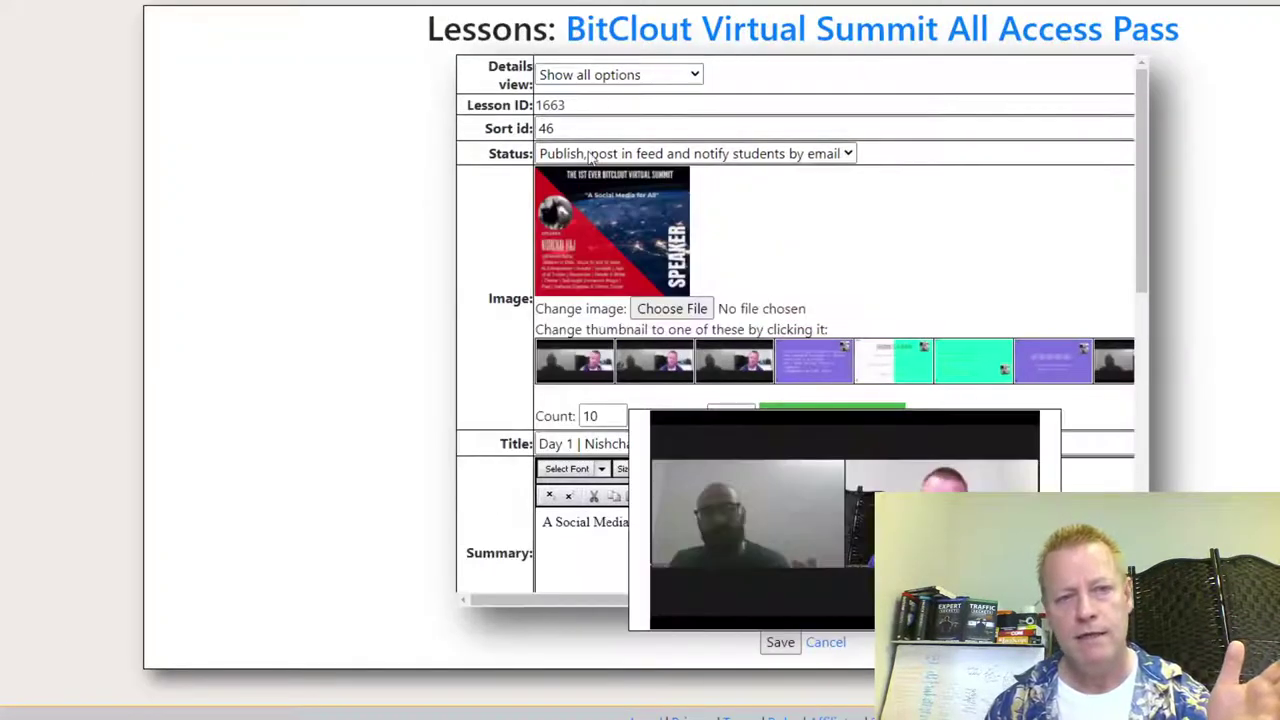
scroll(485, 365, "down", 3)
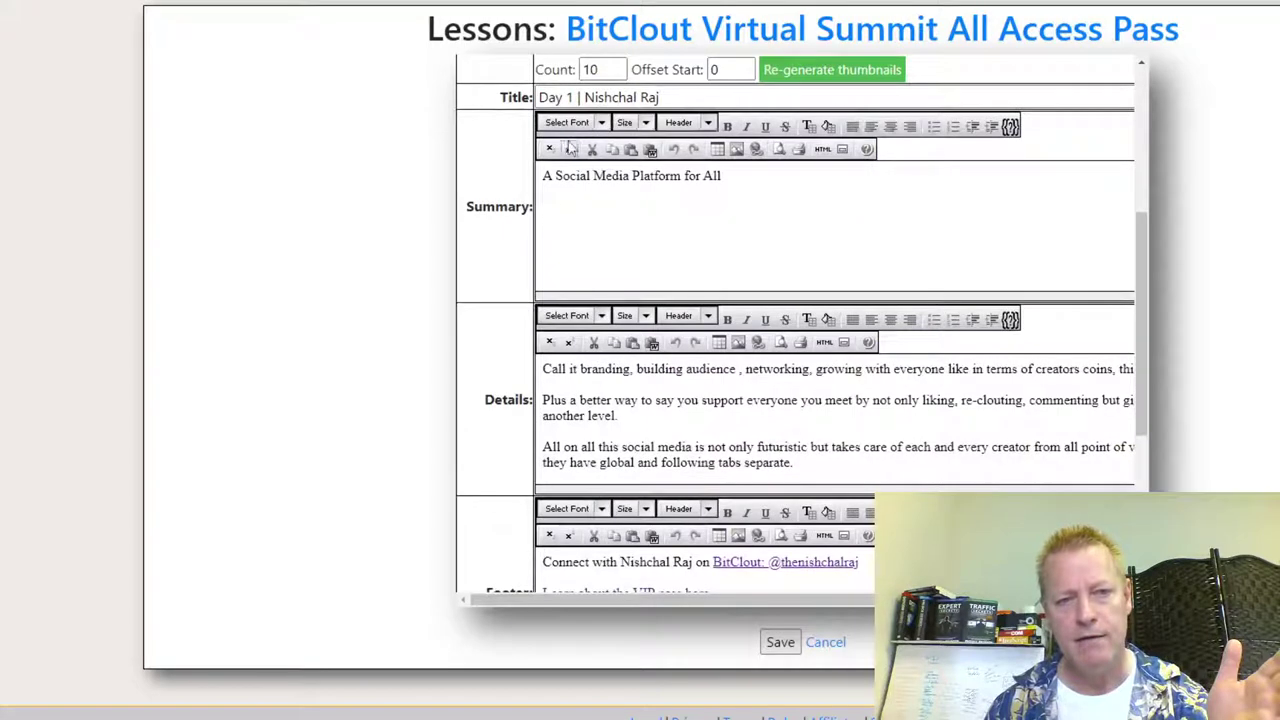
left_click(572, 97)
left_click_drag(572, 97, 539, 97)
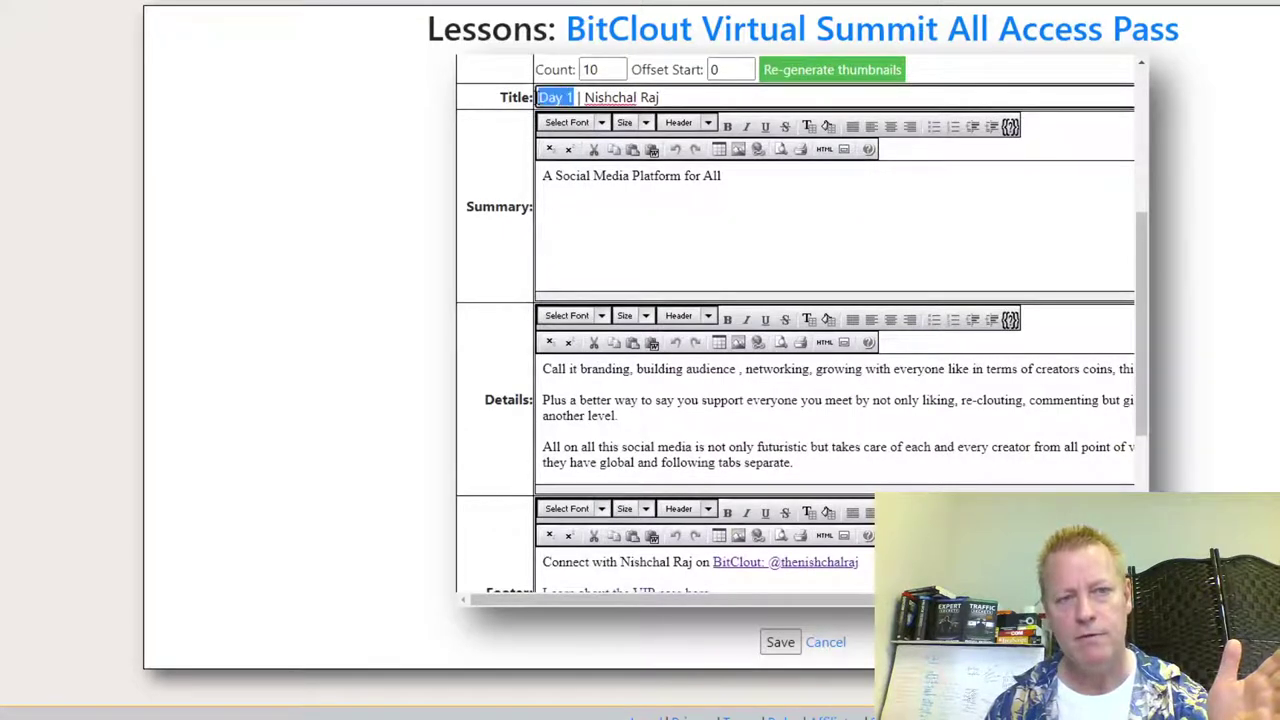
left_click(586, 97)
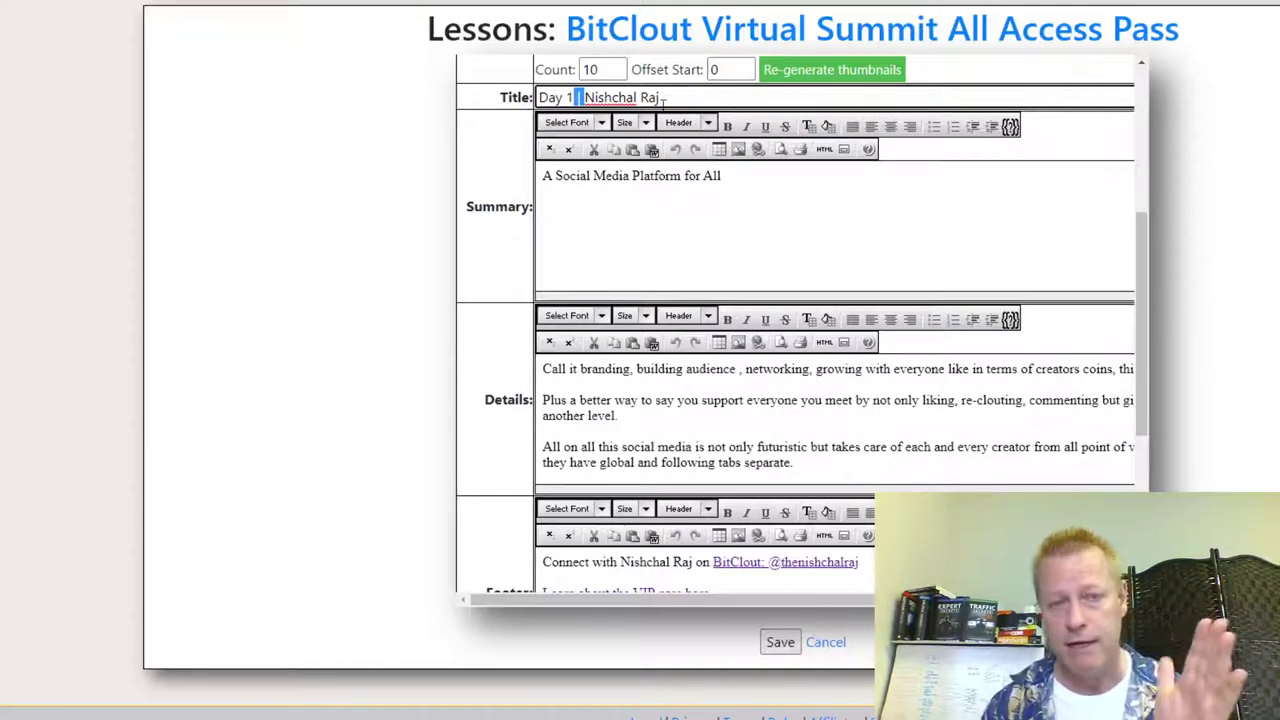
left_click(662, 103)
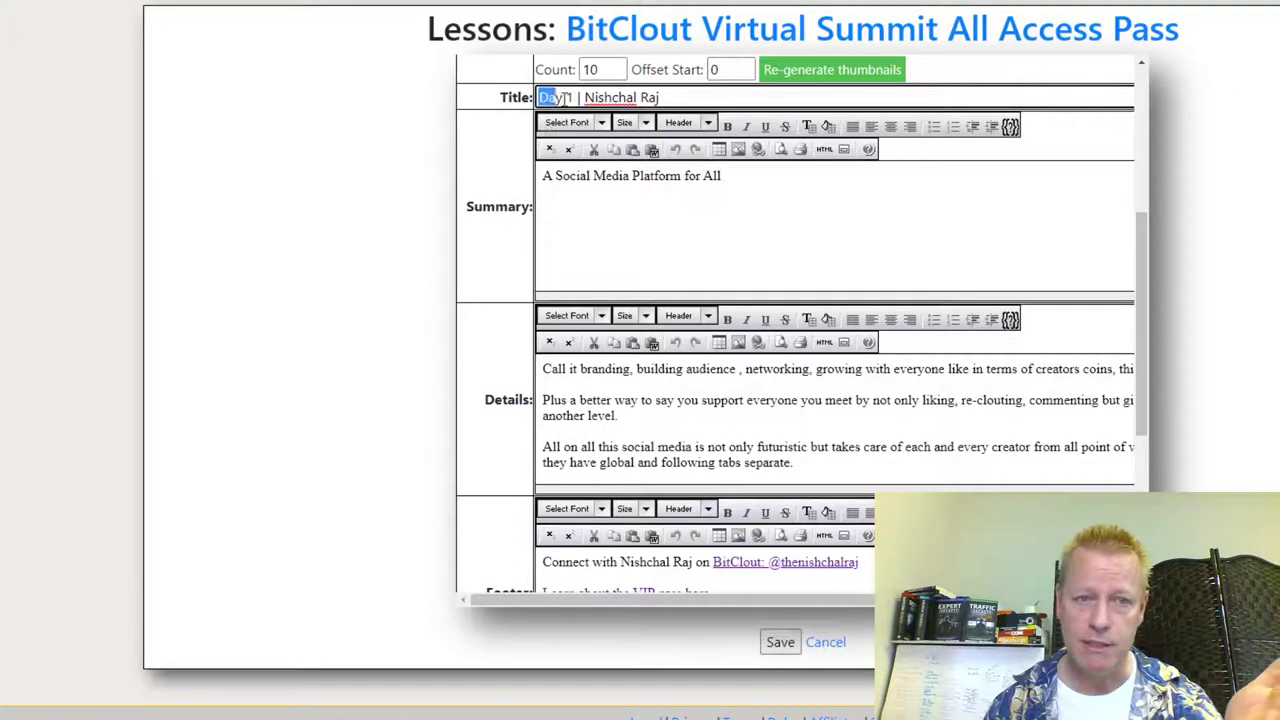
left_click(825, 642)
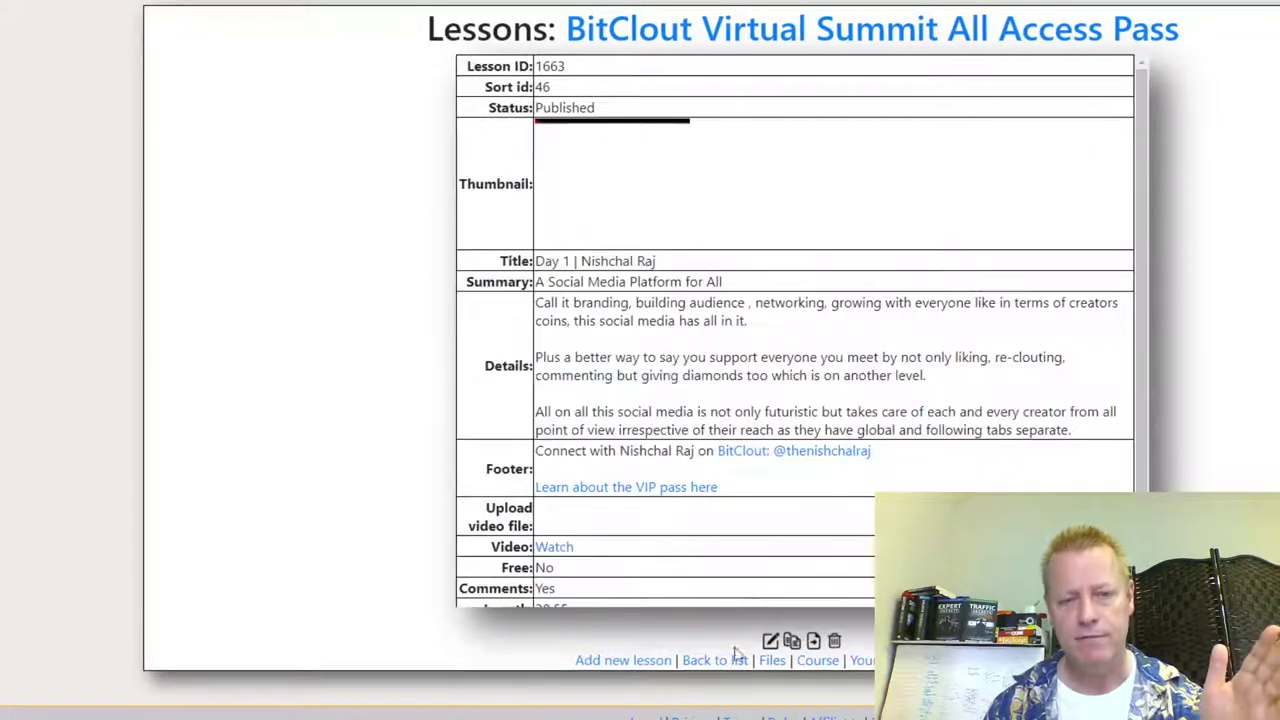
left_click(715, 660)
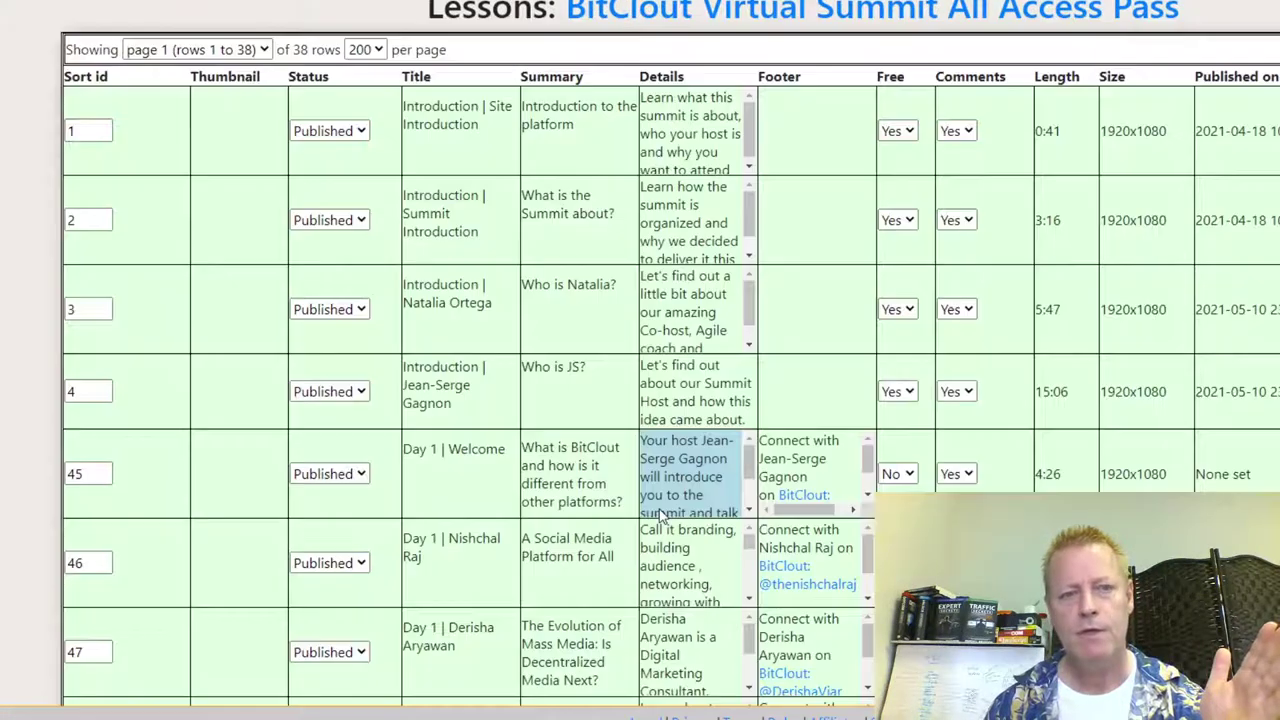
Scroll through the All Access Pass table's 38 published lessons, Introduction through Day 8
scroll(490, 450, "down", 10)
scroll(490, 447, "down", 4)
scroll(490, 447, "up", 10)
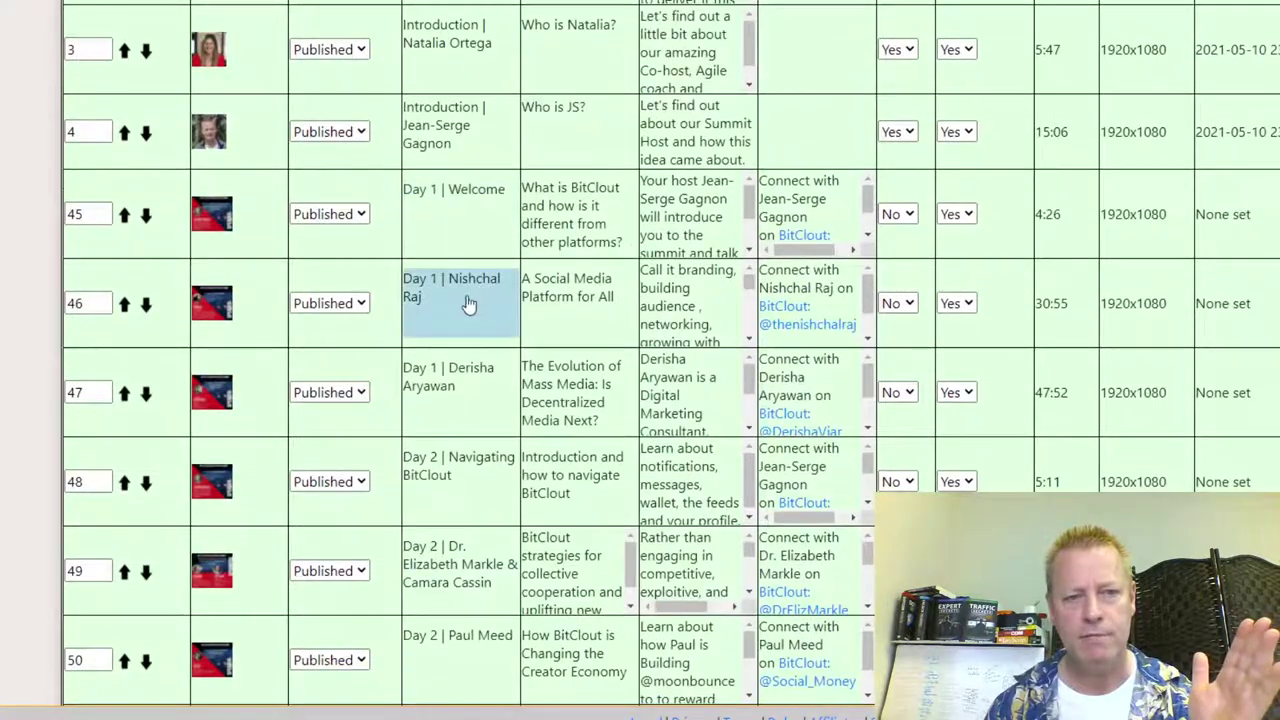
scroll(466, 303, "up", 3)
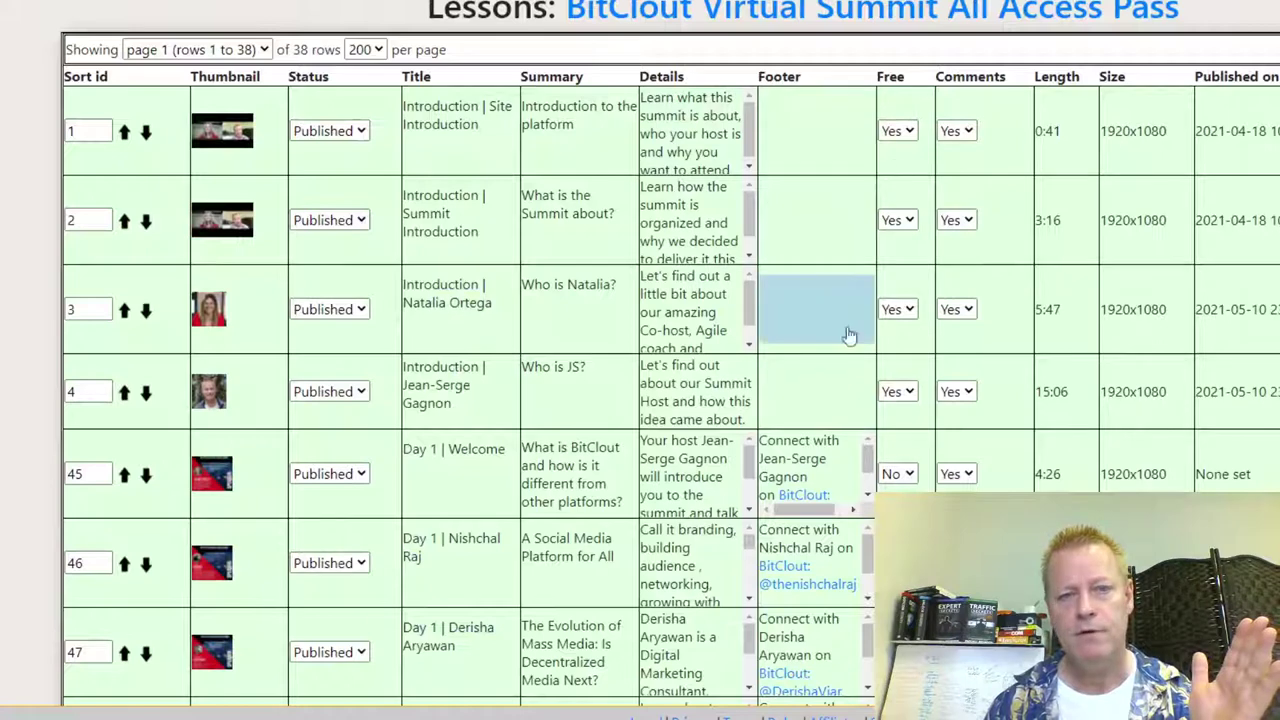
scroll(430, 355, "down", 3)
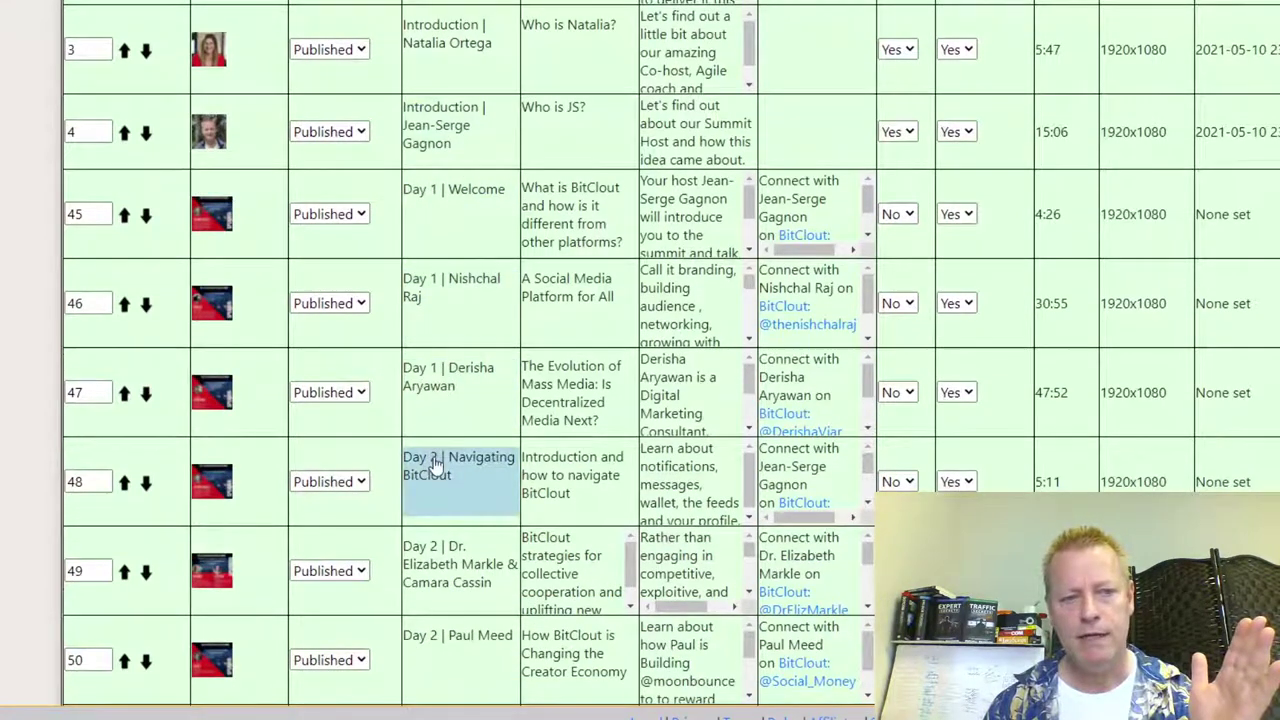
scroll(440, 465, "down", 3)
scroll(452, 470, "down", 3)
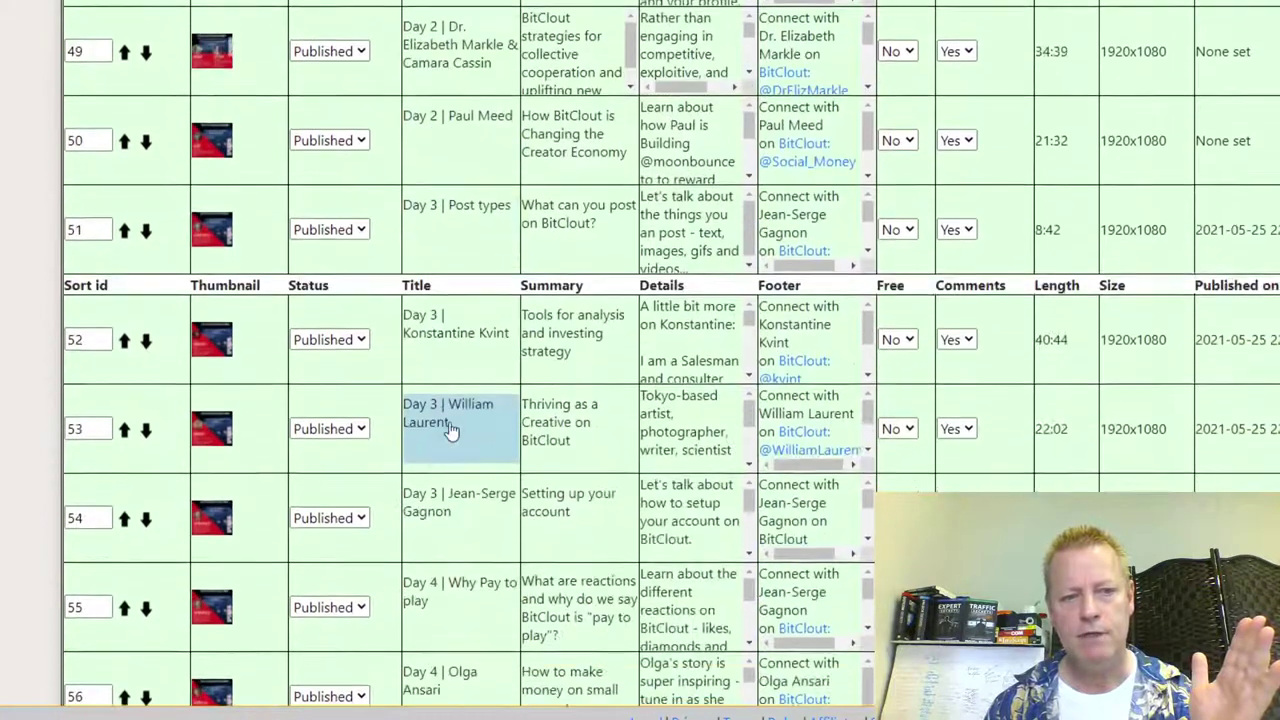
scroll(445, 435, "down", 3)
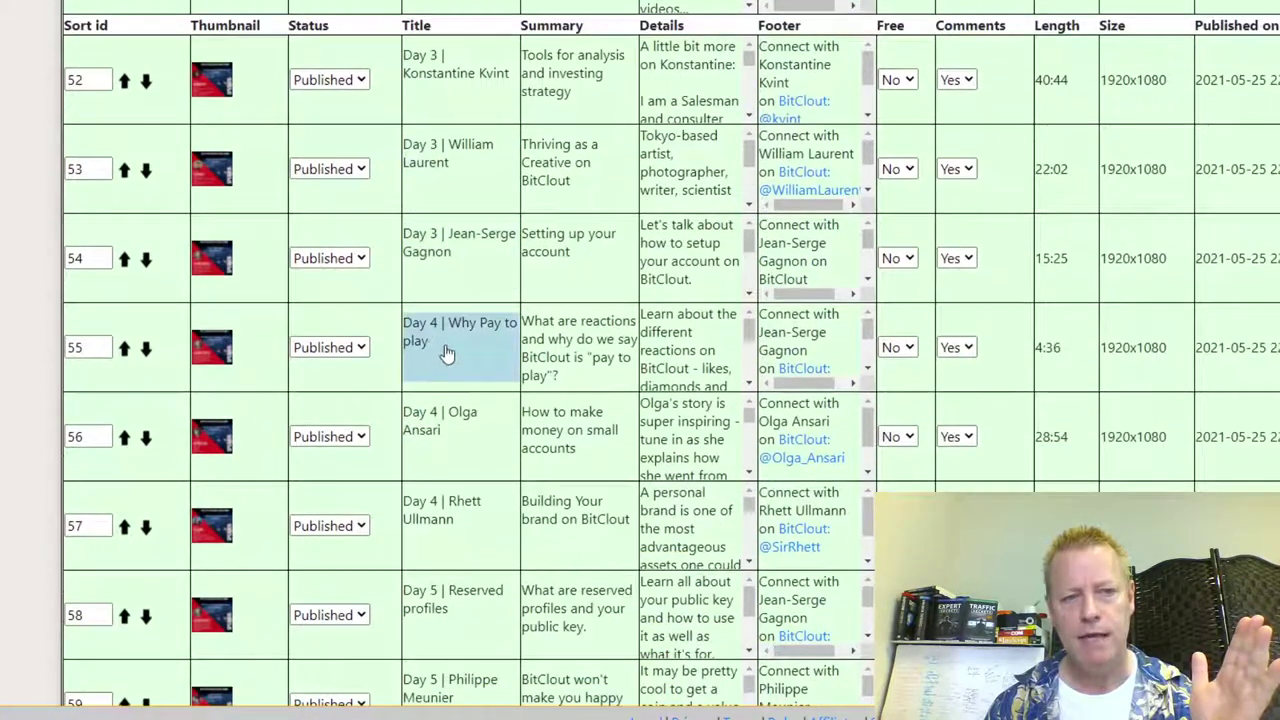
scroll(457, 400, "up", 6)
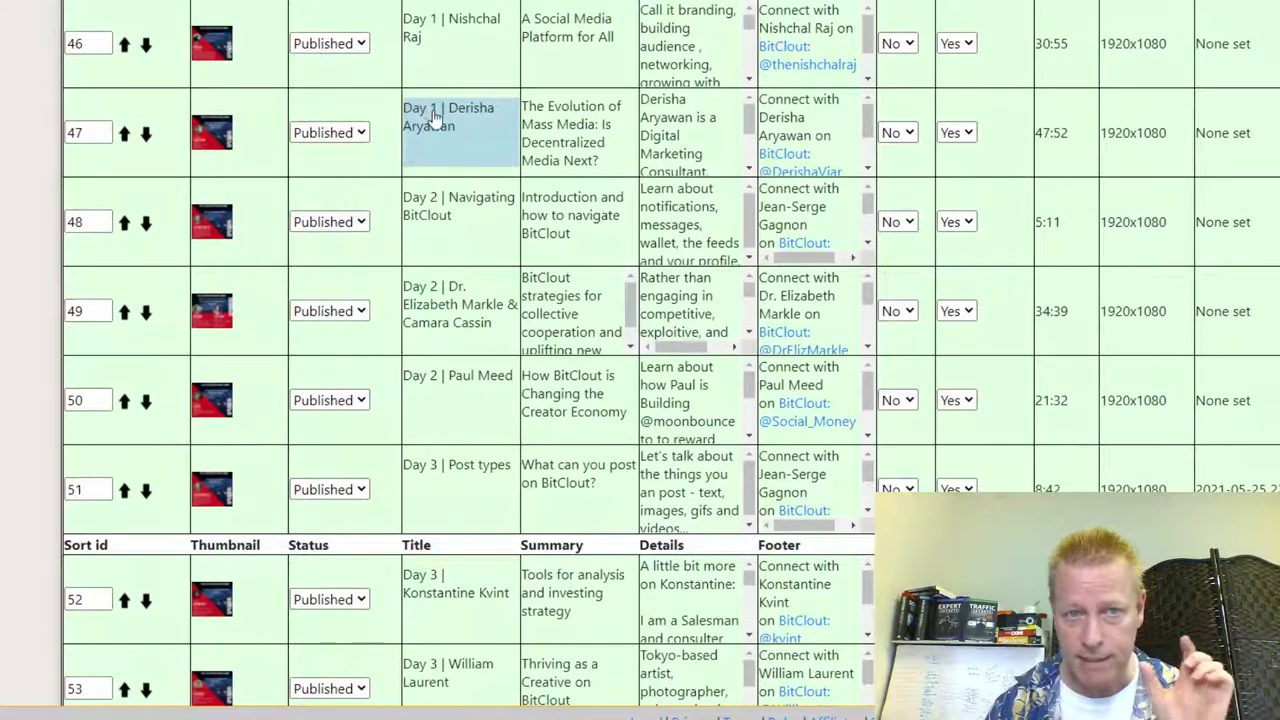
scroll(440, 125, "down", 20)
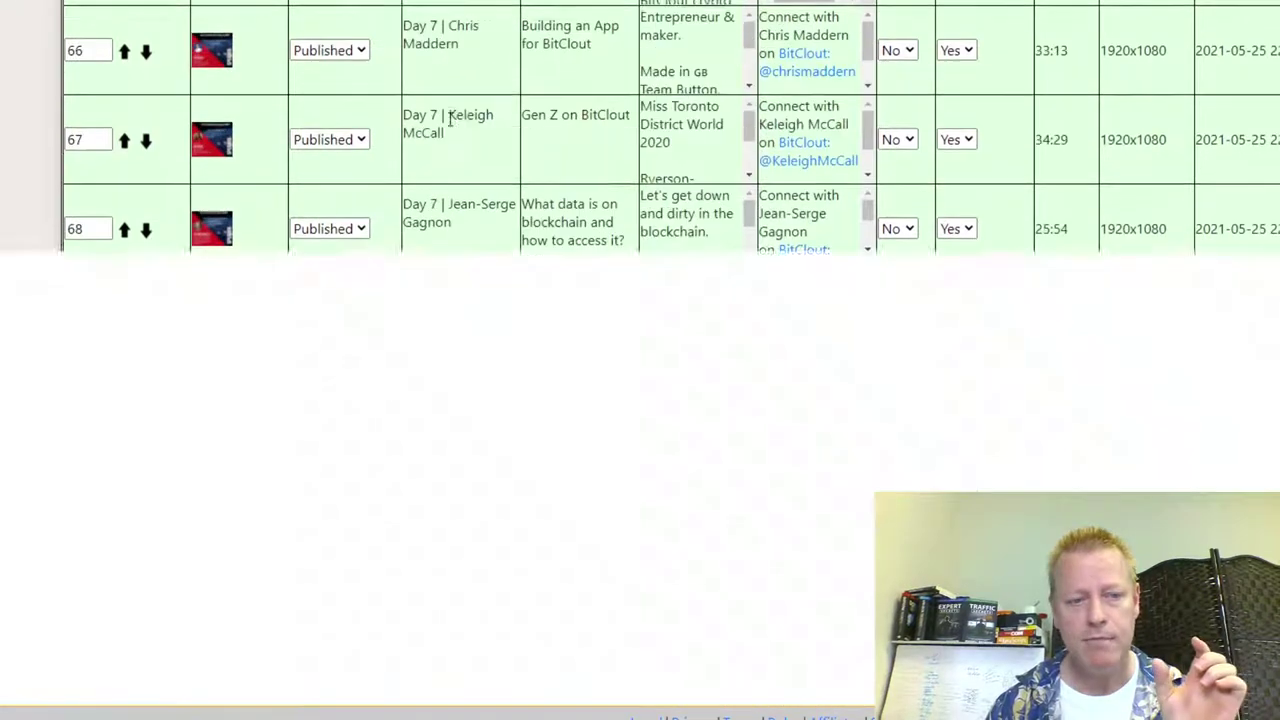
scroll(443, 129, "up", 20)
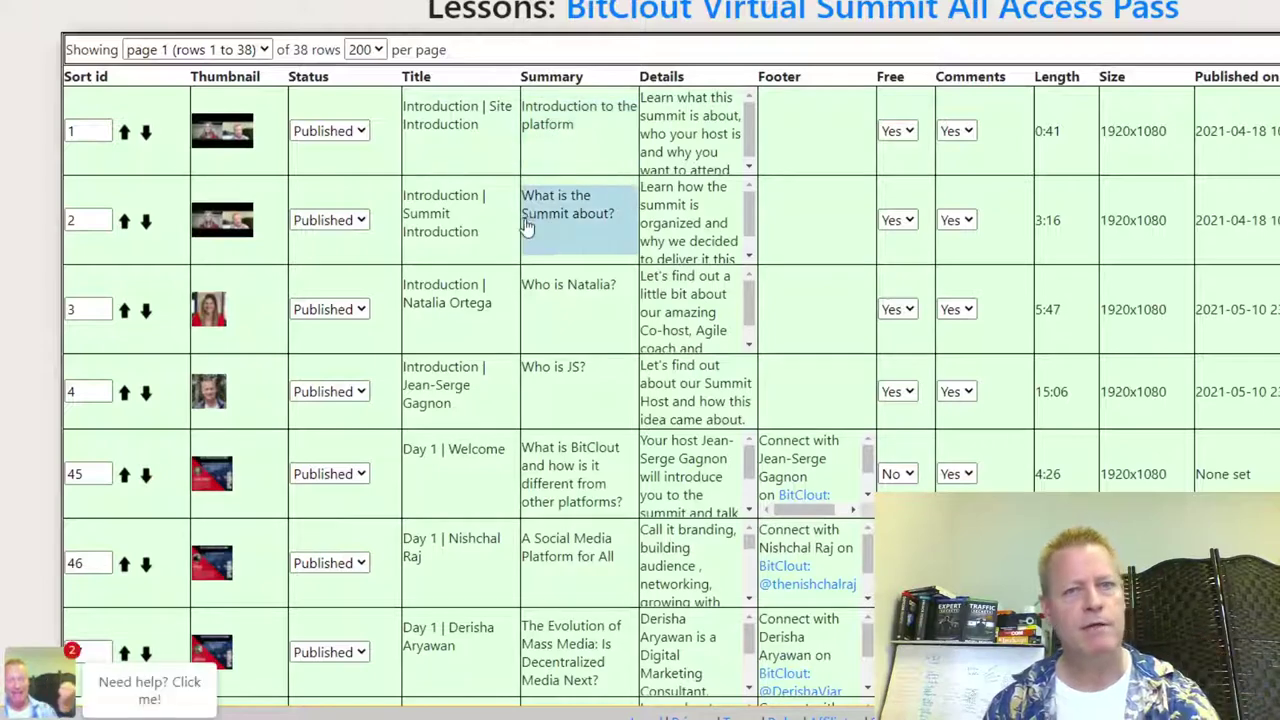
Switch to the Free 24 hour Access course and open its 60-row lessons table
key("alt+Tab")
key("alt+Tab")
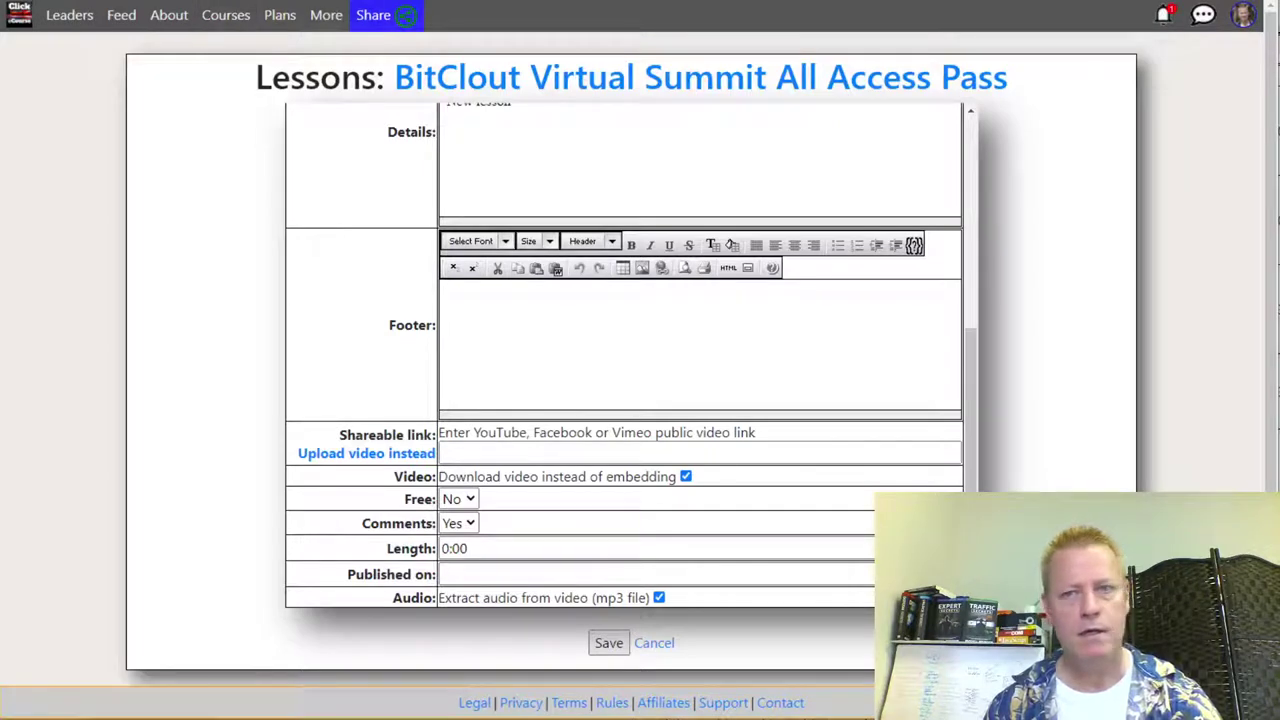
left_click(490, 78)
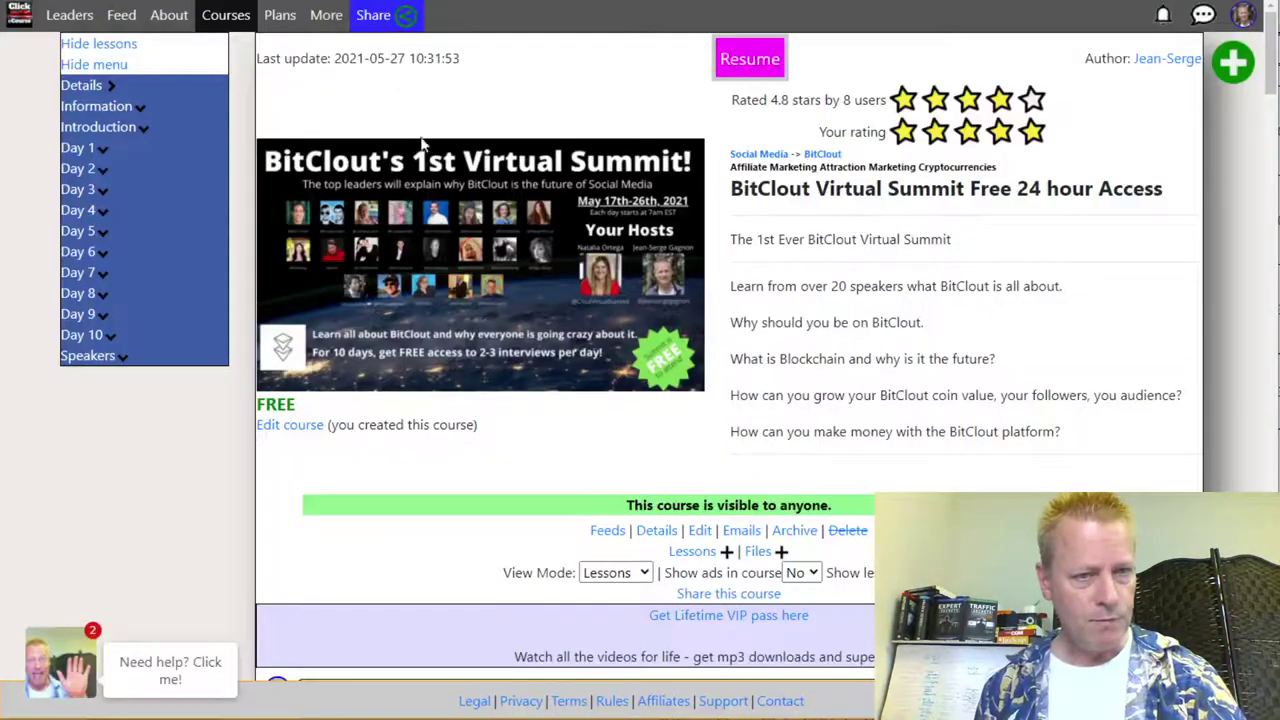
left_click(698, 558)
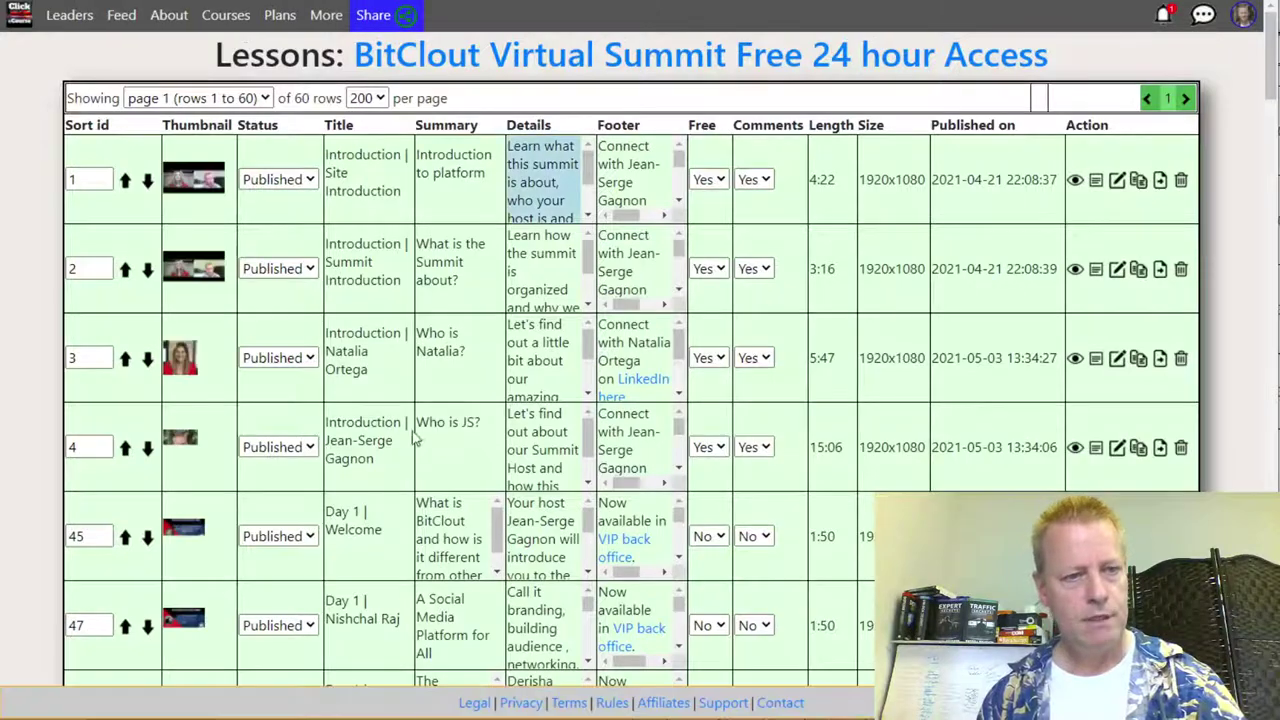
Scroll the Free 24 hour Access lessons to the last row and back, then return to the course page
scroll(360, 440, "down", 5)
scroll(352, 520, "down", 15)
scroll(358, 476, "down", 12)
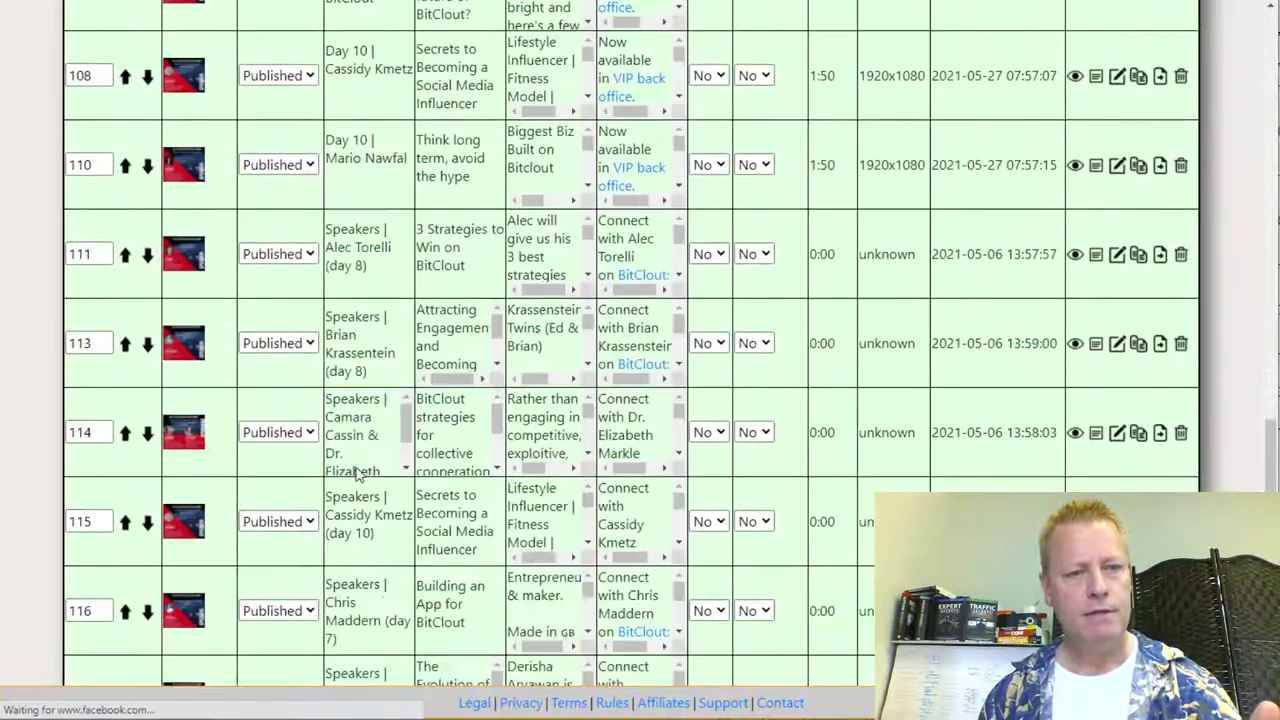
scroll(358, 476, "down", 8)
scroll(378, 553, "down", 10)
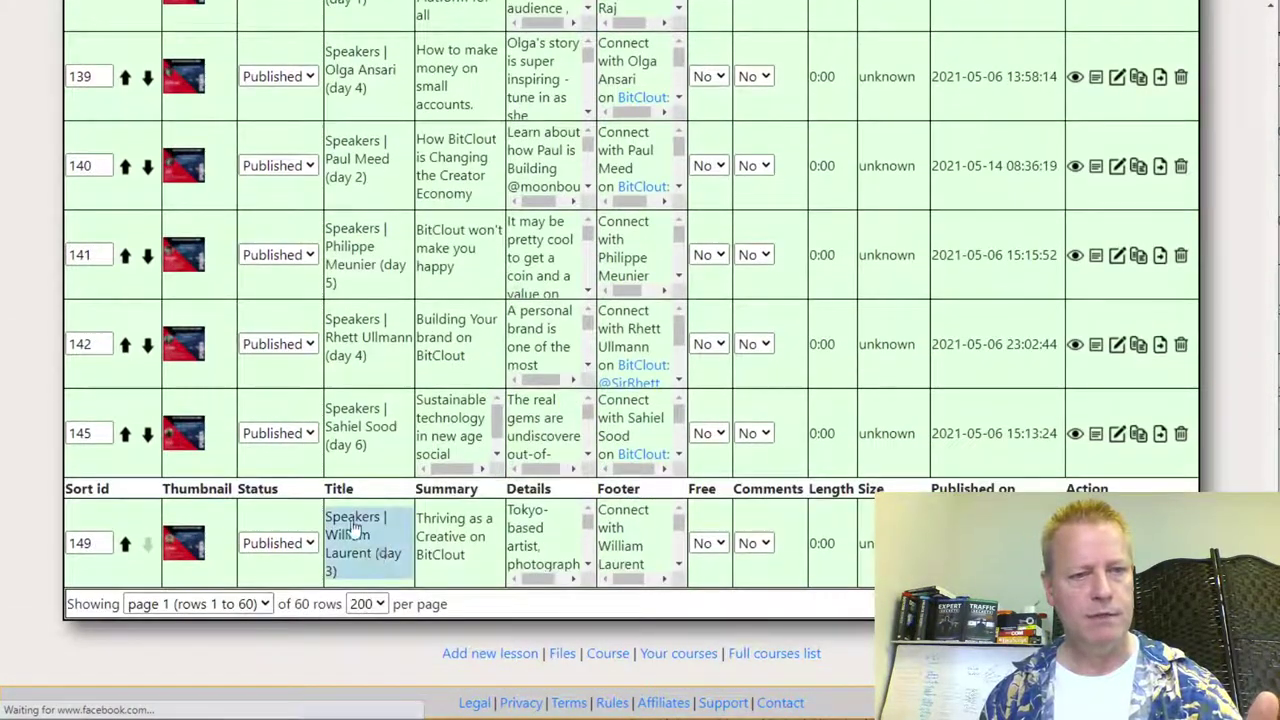
scroll(358, 165, "up", 1)
scroll(357, 165, "up", 4)
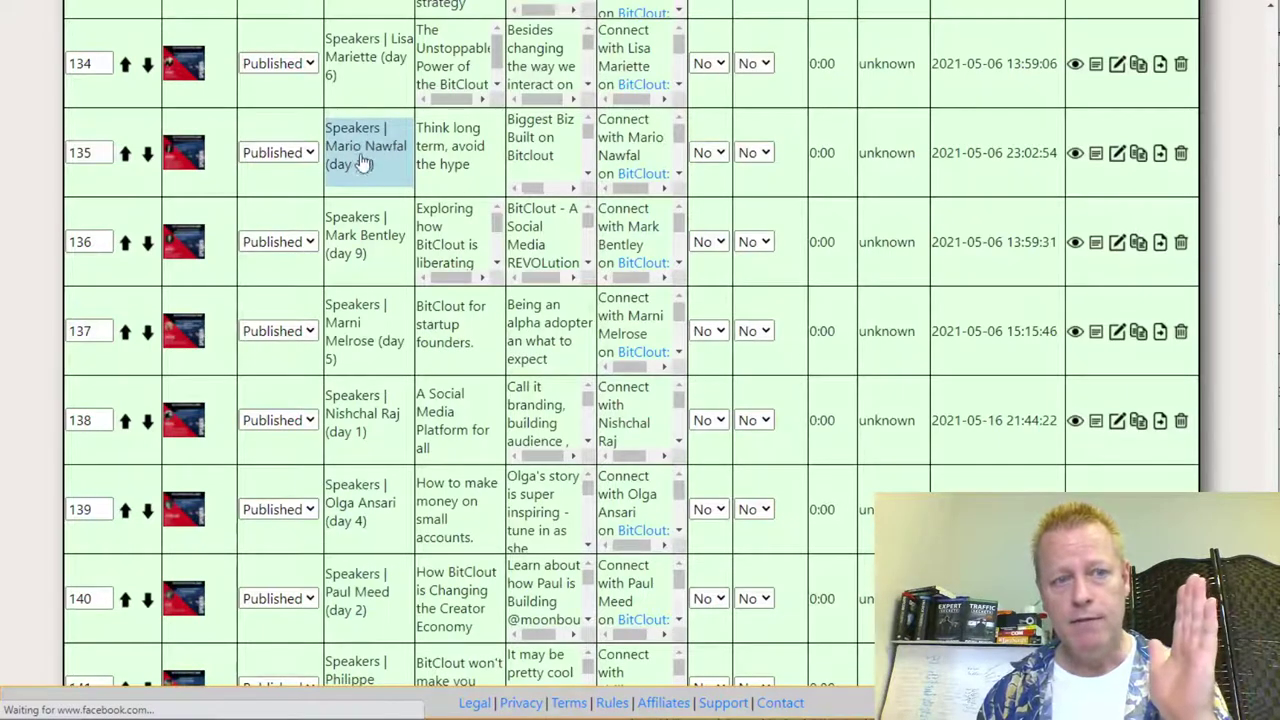
scroll(363, 166, "up", 1)
scroll(362, 20, "up", 20)
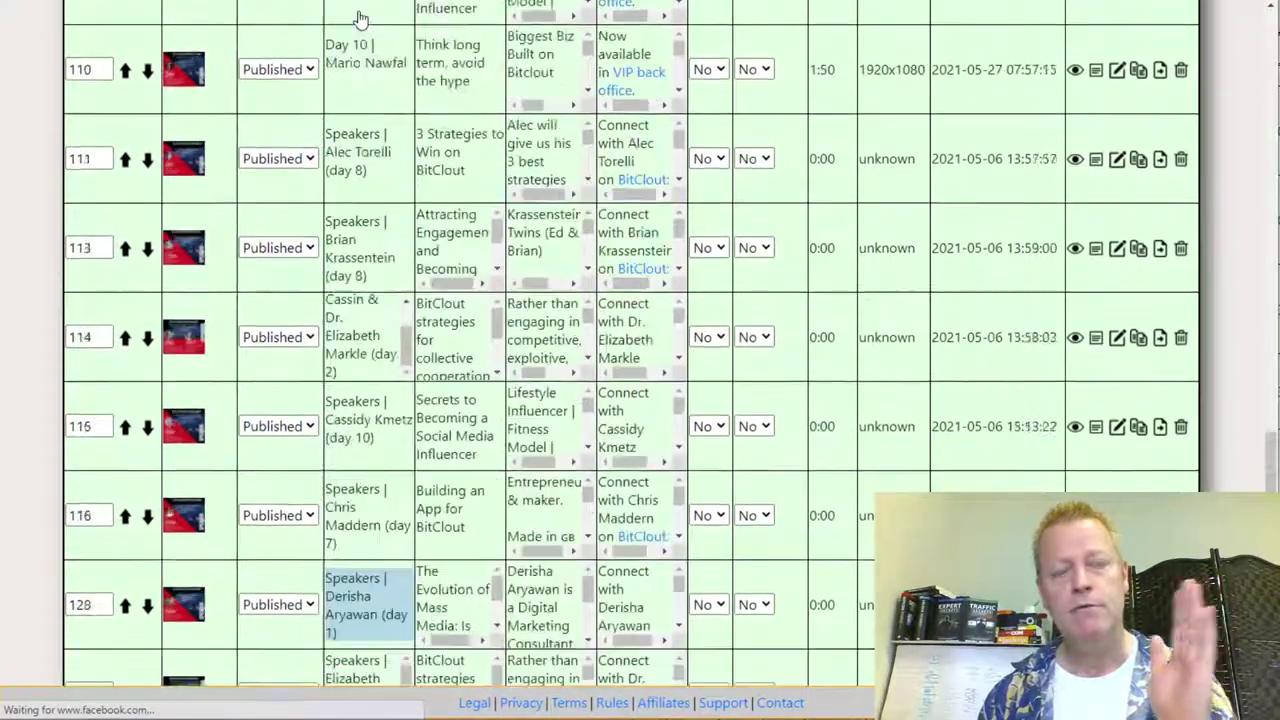
scroll(362, 20, "up", 15)
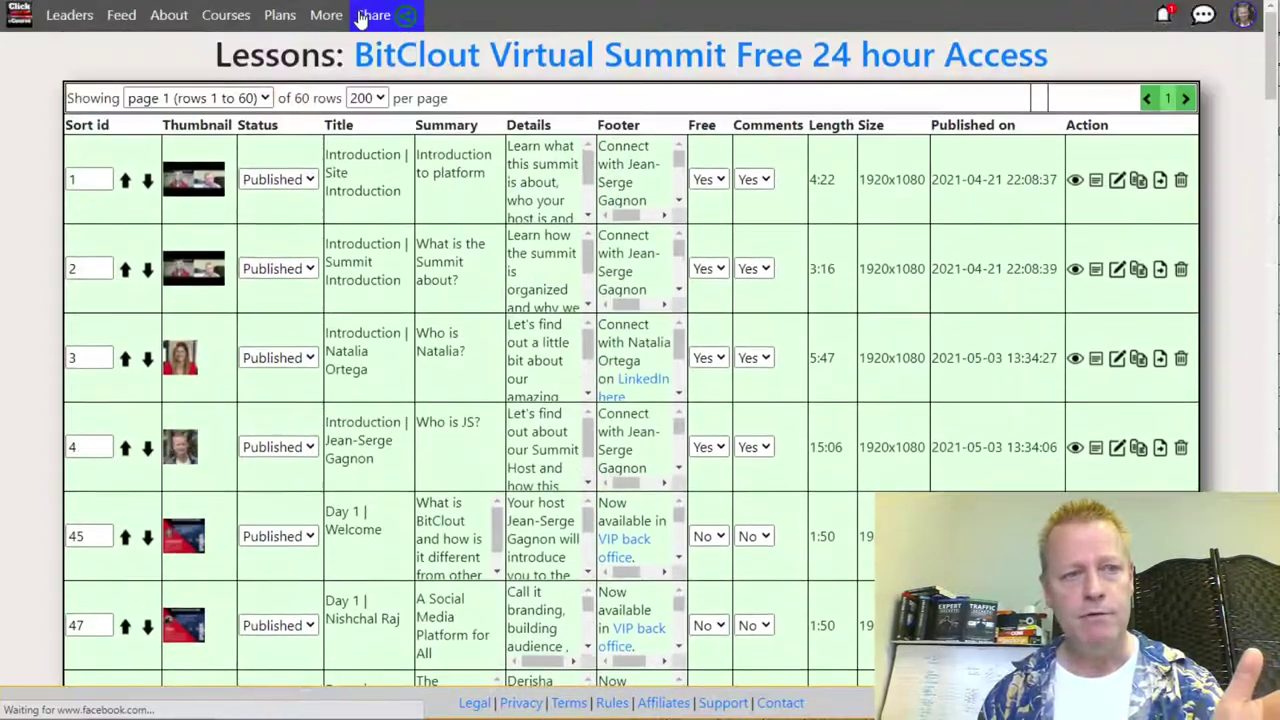
left_click(596, 142)
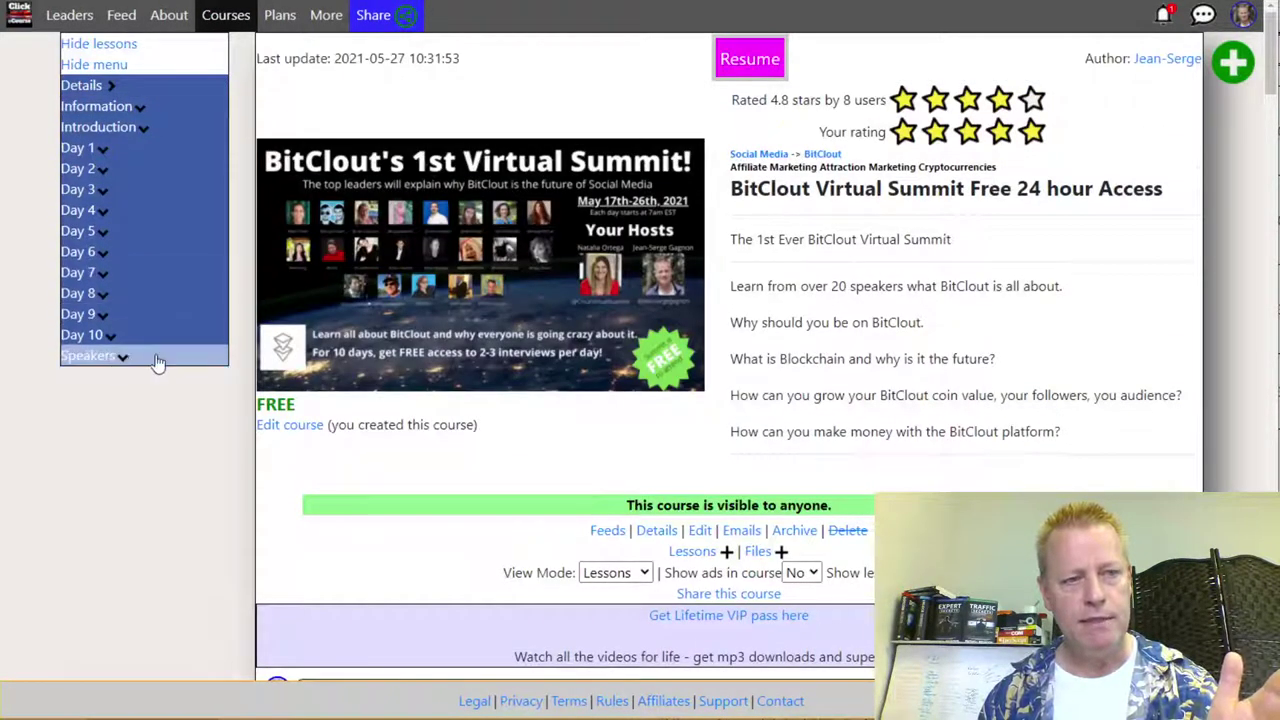
Expand and collapse Day 1, Day 3 and Speakers in the course's lesson menu
left_click(135, 150)
left_click(134, 150)
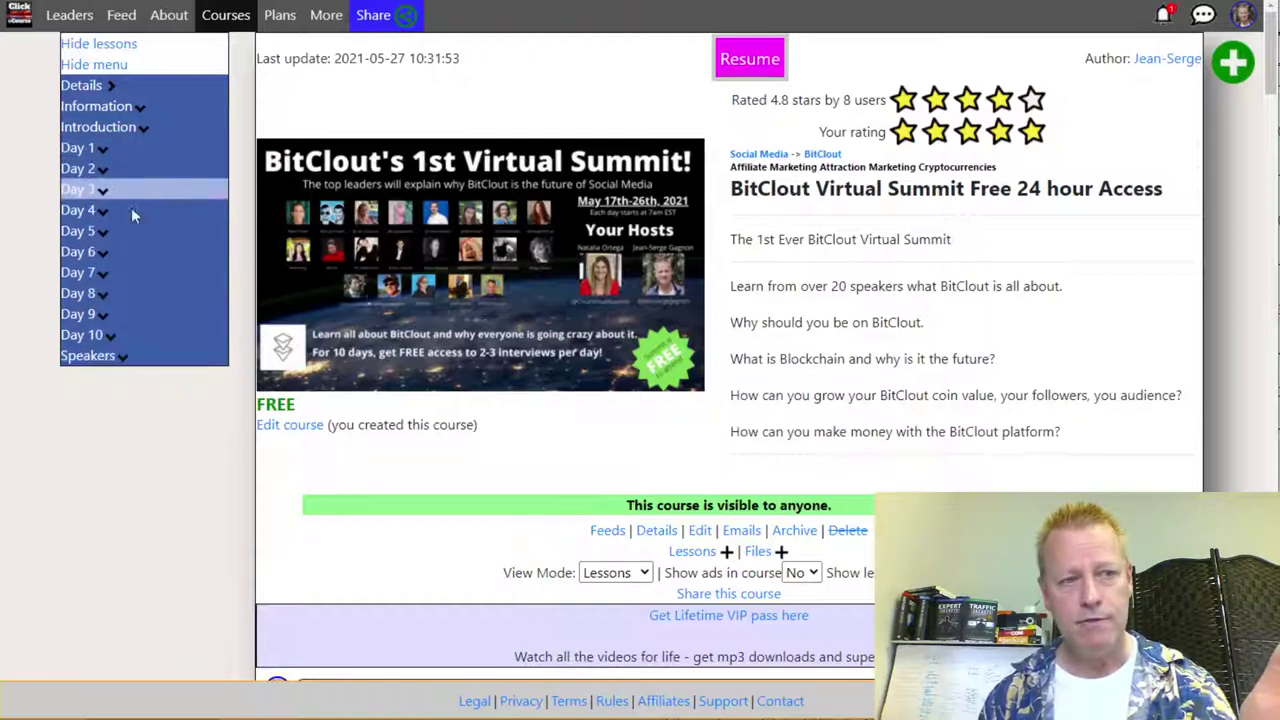
left_click(134, 189)
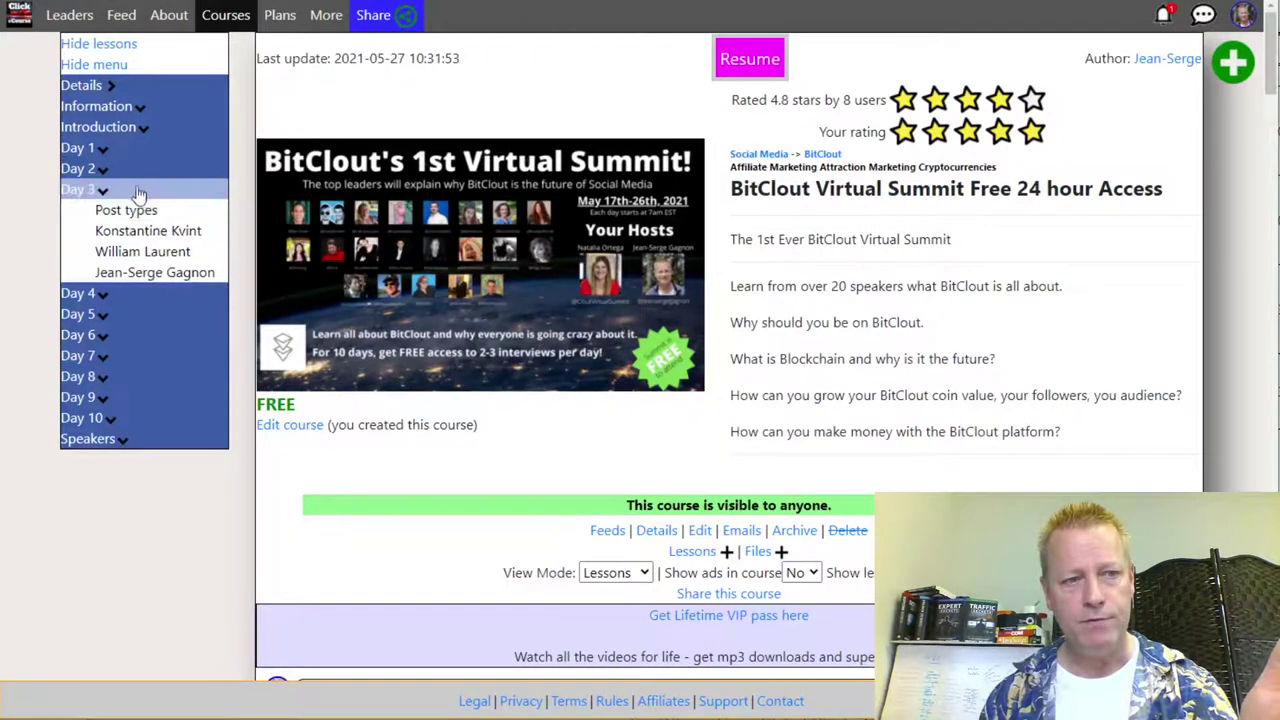
left_click(140, 191)
left_click(145, 358)
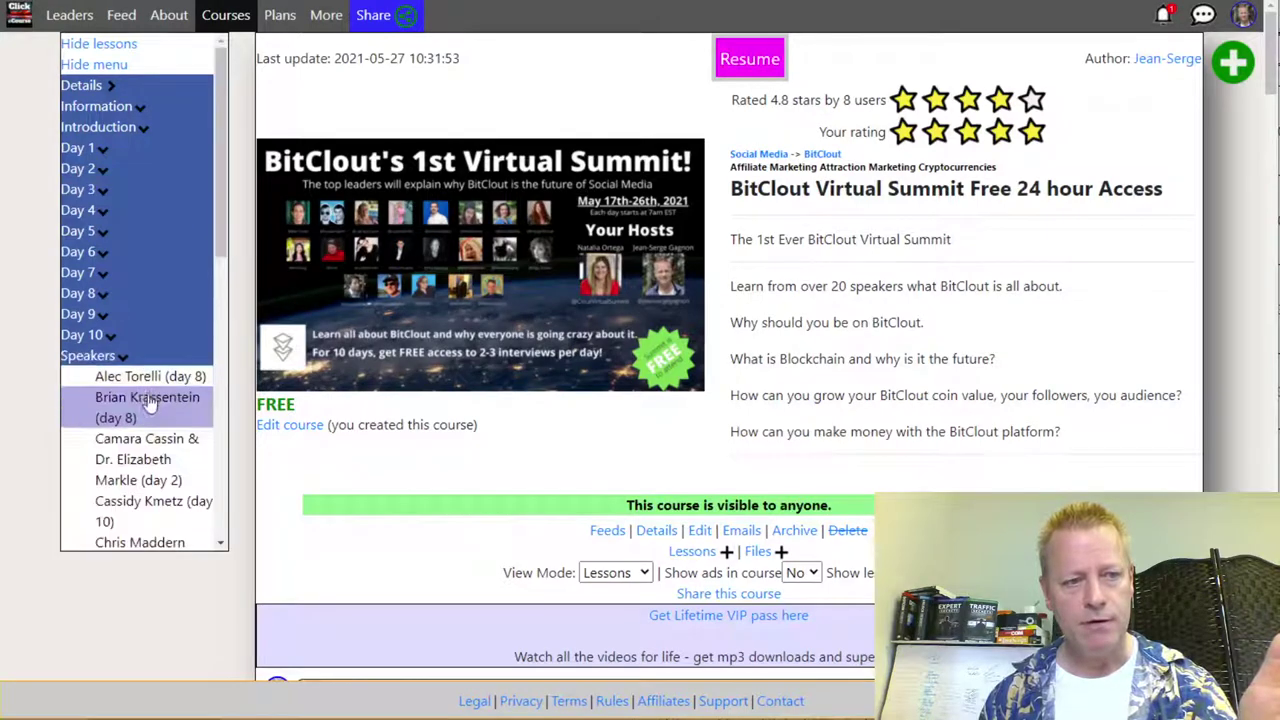
scroll(148, 400, "down", 5)
left_click_drag(148, 400, 127, 357)
left_click(125, 357)
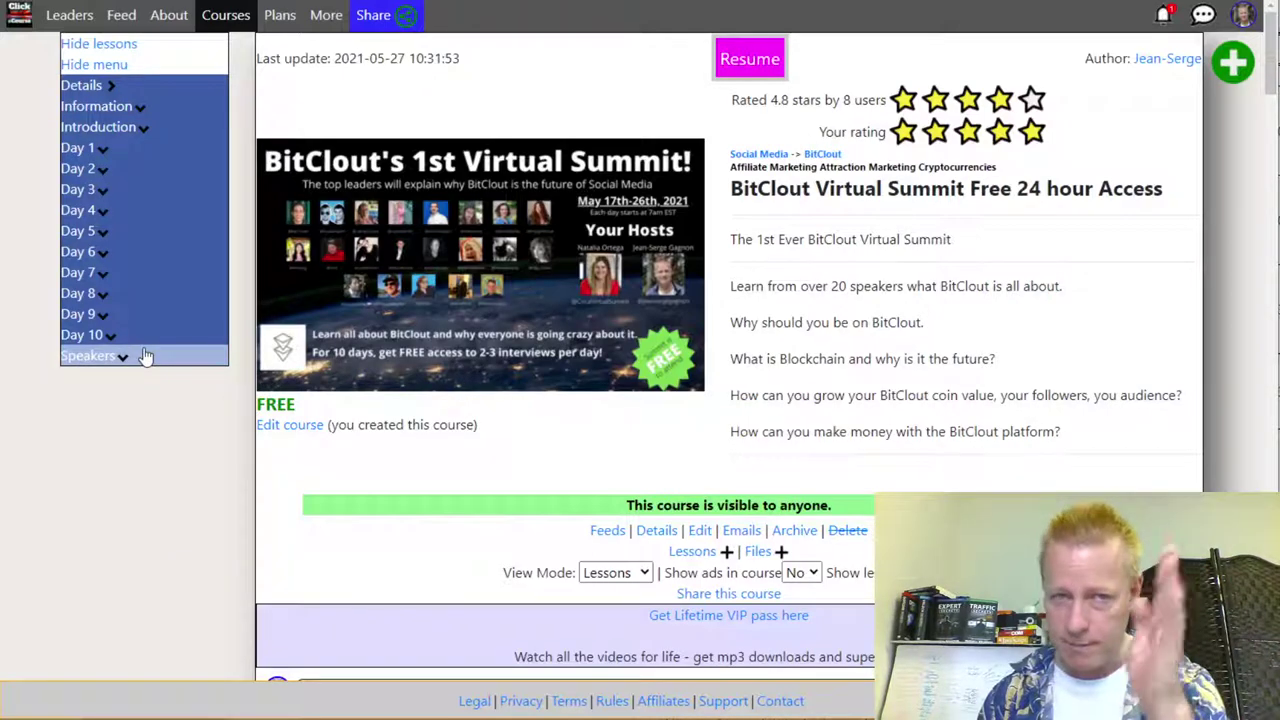
Keep lesson numbering off and the view mode on Lessons, then scroll to the lesson cards
scroll(145, 357, "down", 20)
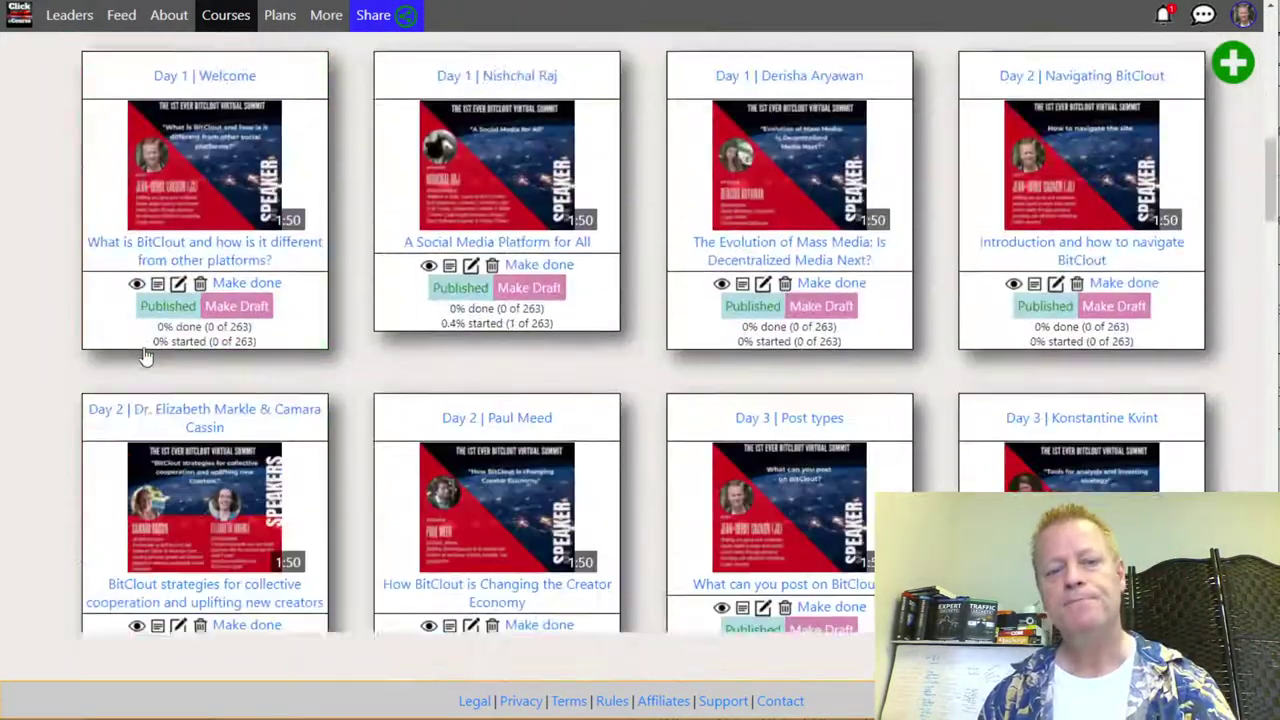
scroll(143, 356, "up", 20)
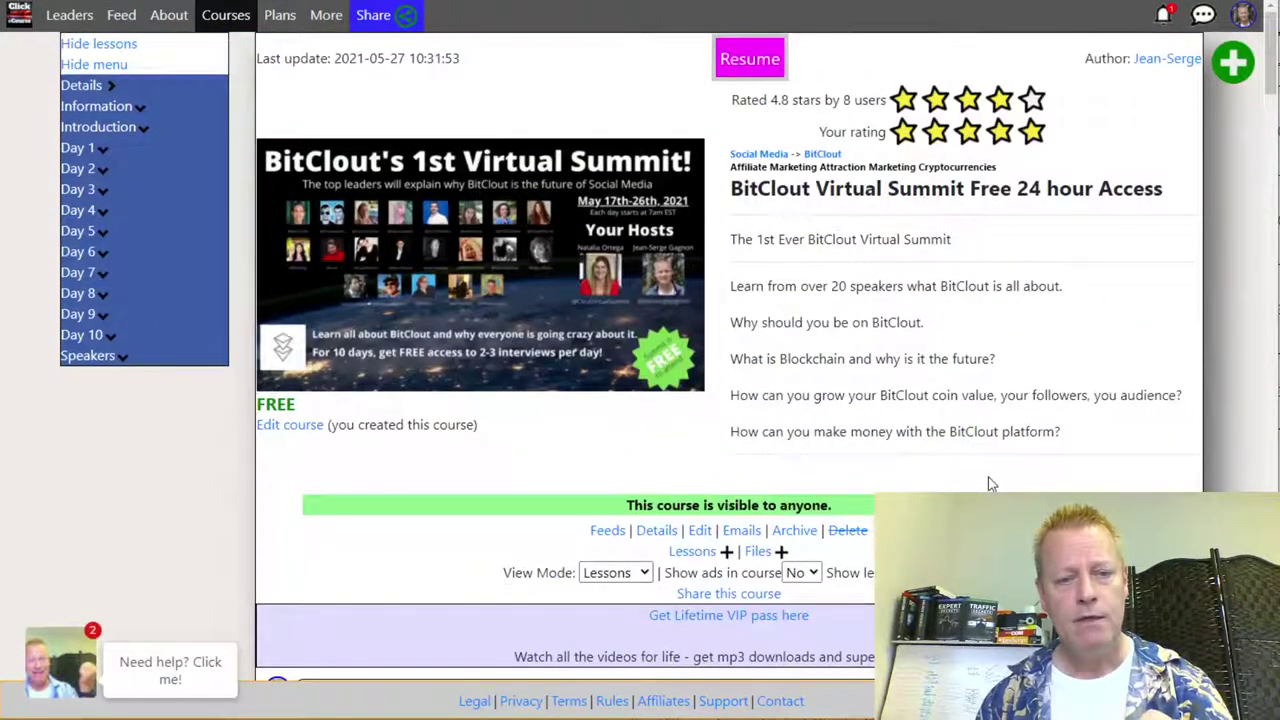
scroll(995, 387, "down", 3)
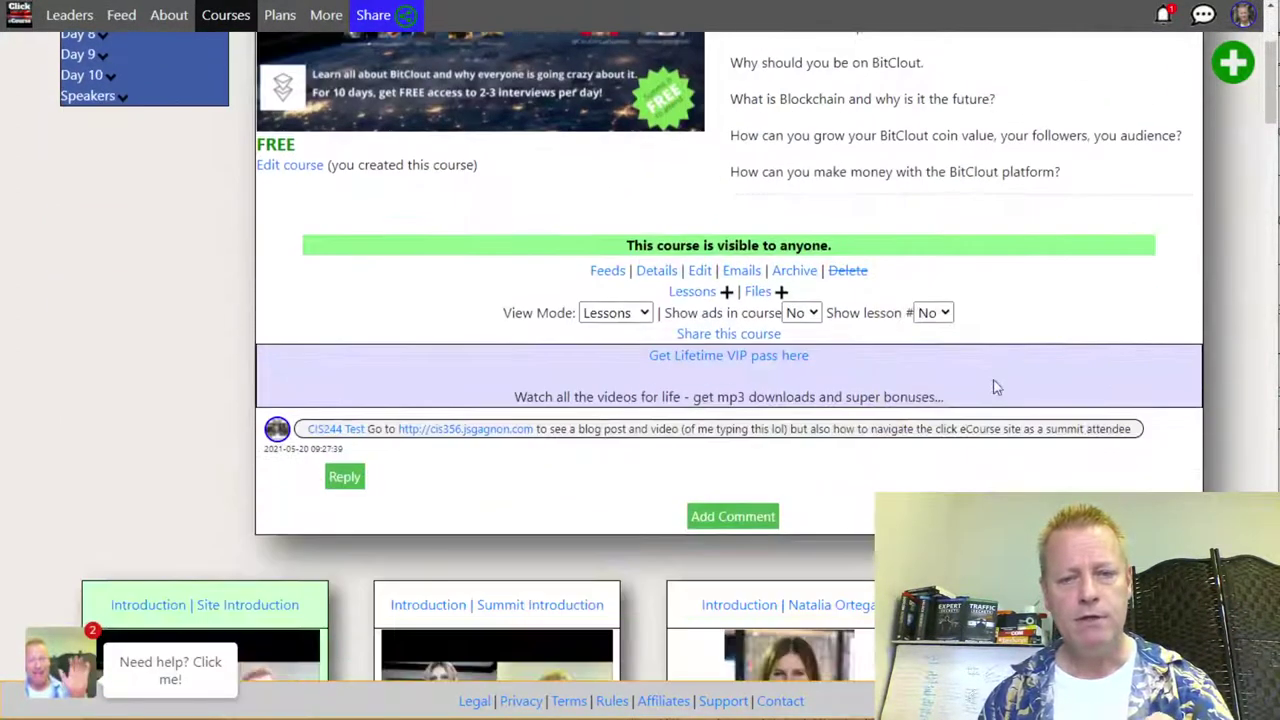
left_click(942, 313)
left_click(829, 331)
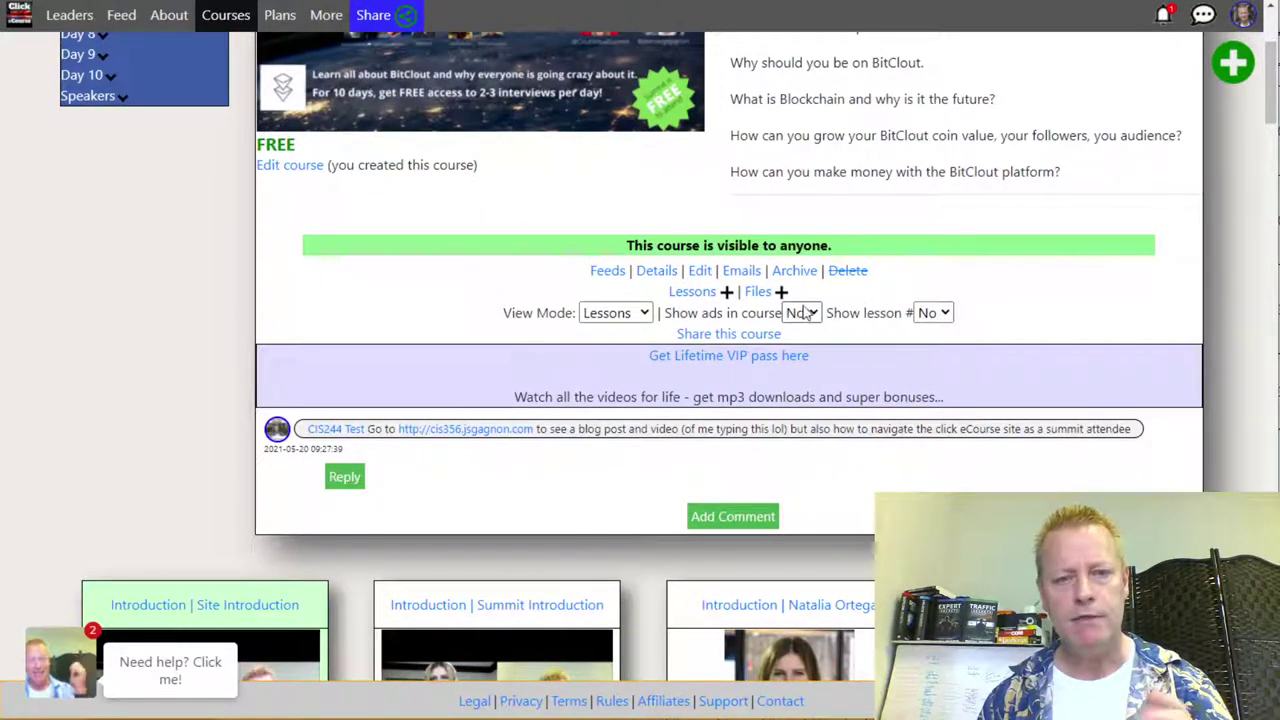
left_click(603, 314)
left_click(519, 351)
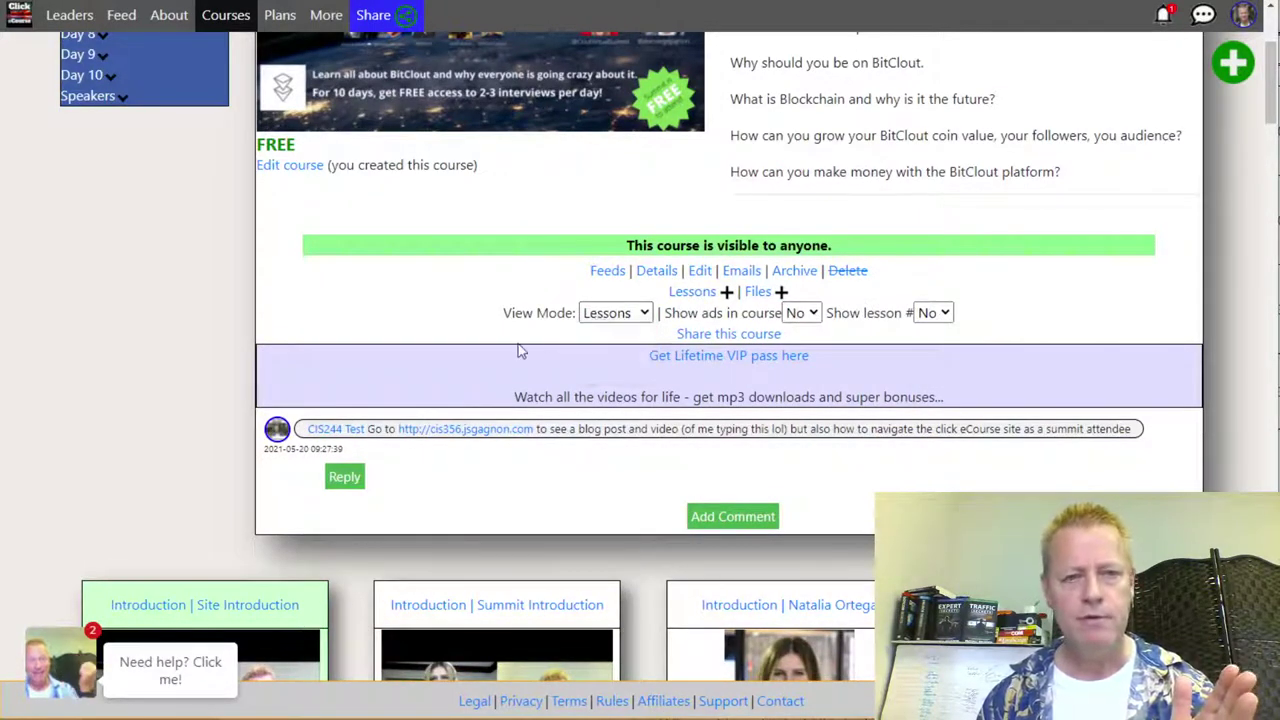
scroll(830, 383, "down", 1)
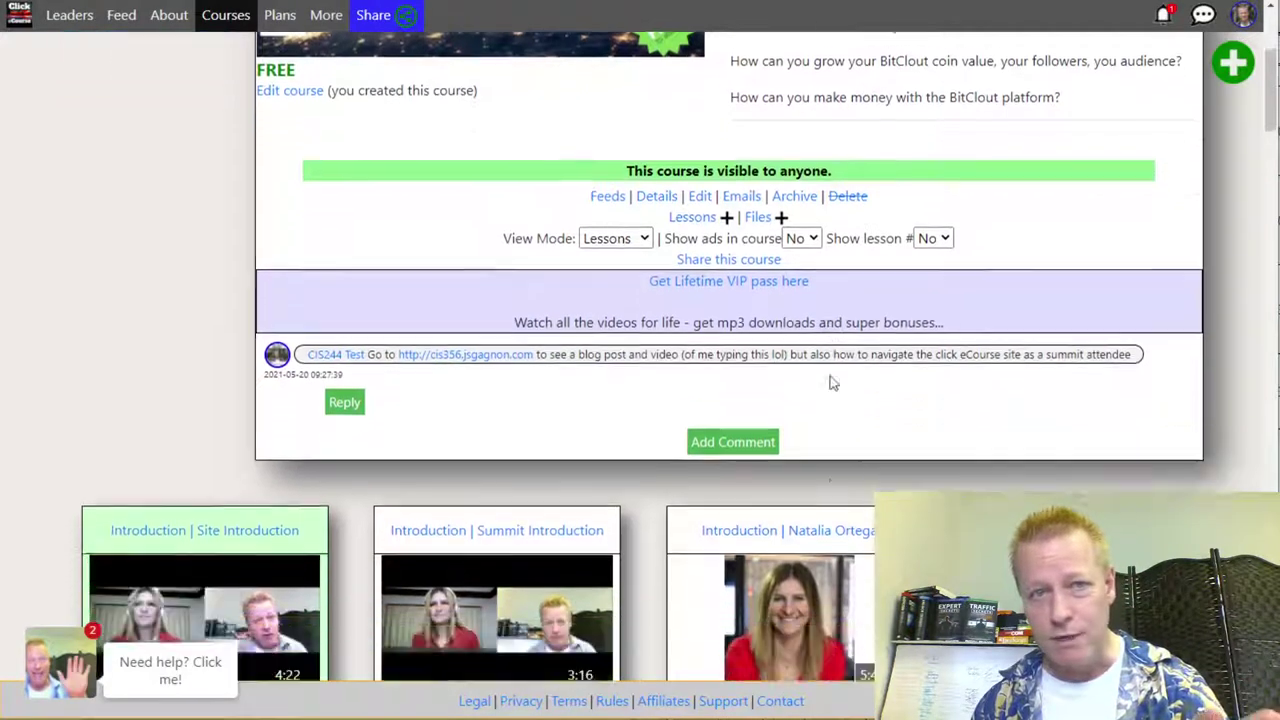
scroll(830, 383, "down", 5)
scroll(730, 450, "up", 7)
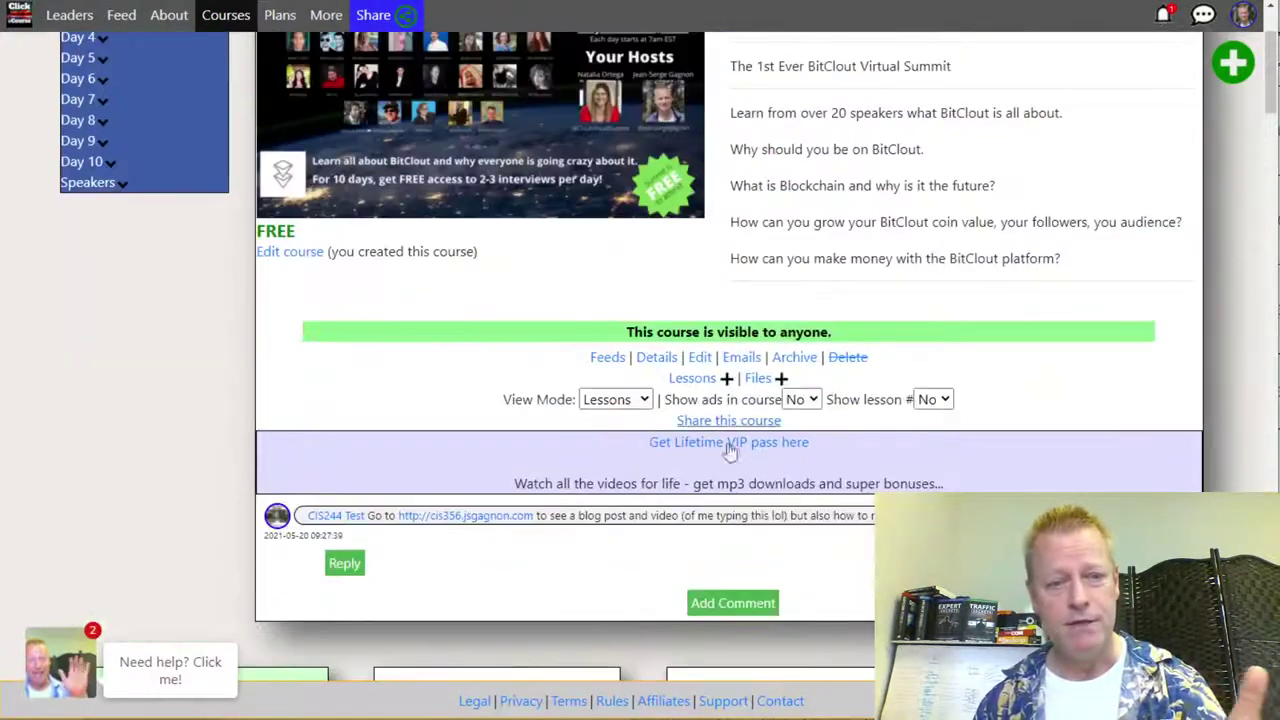
scroll(596, 549, "down", 3)
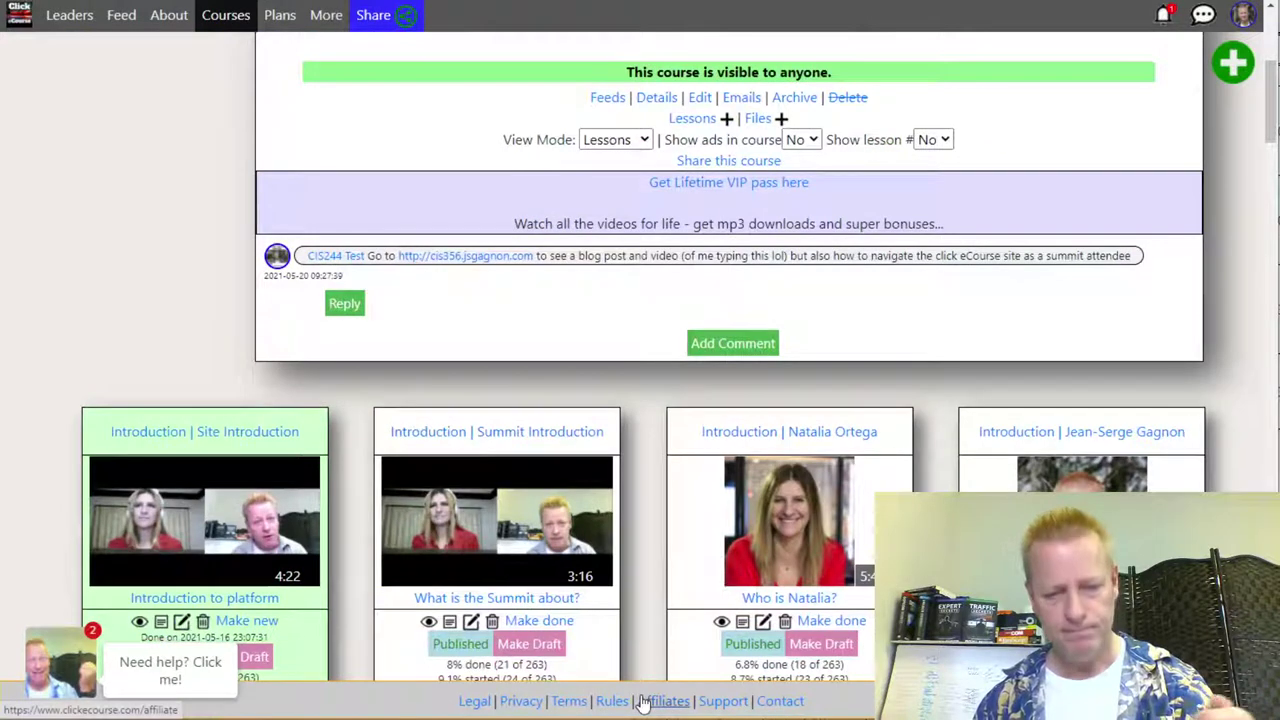
In the Notepad outline, highlight the video hosting and attendee registration points, then return to the course page
key("alt+Tab")
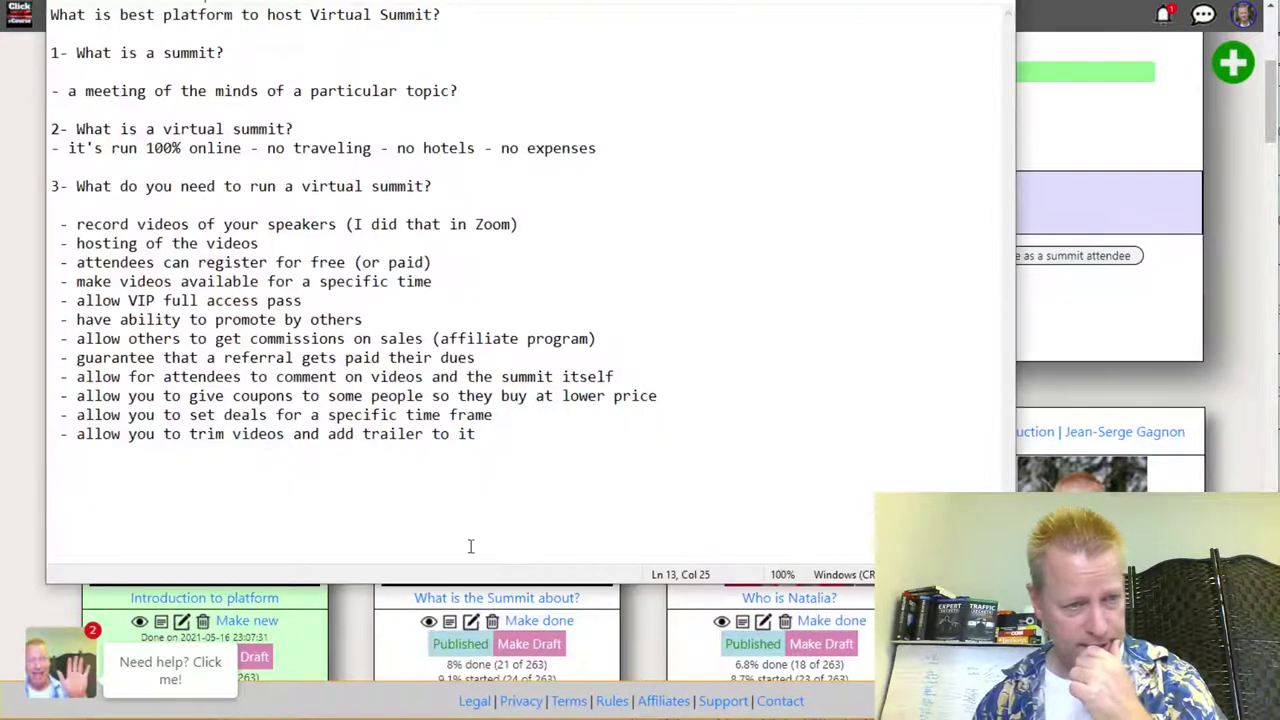
left_click_drag(155, 224, 323, 206)
left_click(272, 256)
left_click_drag(129, 243, 245, 243)
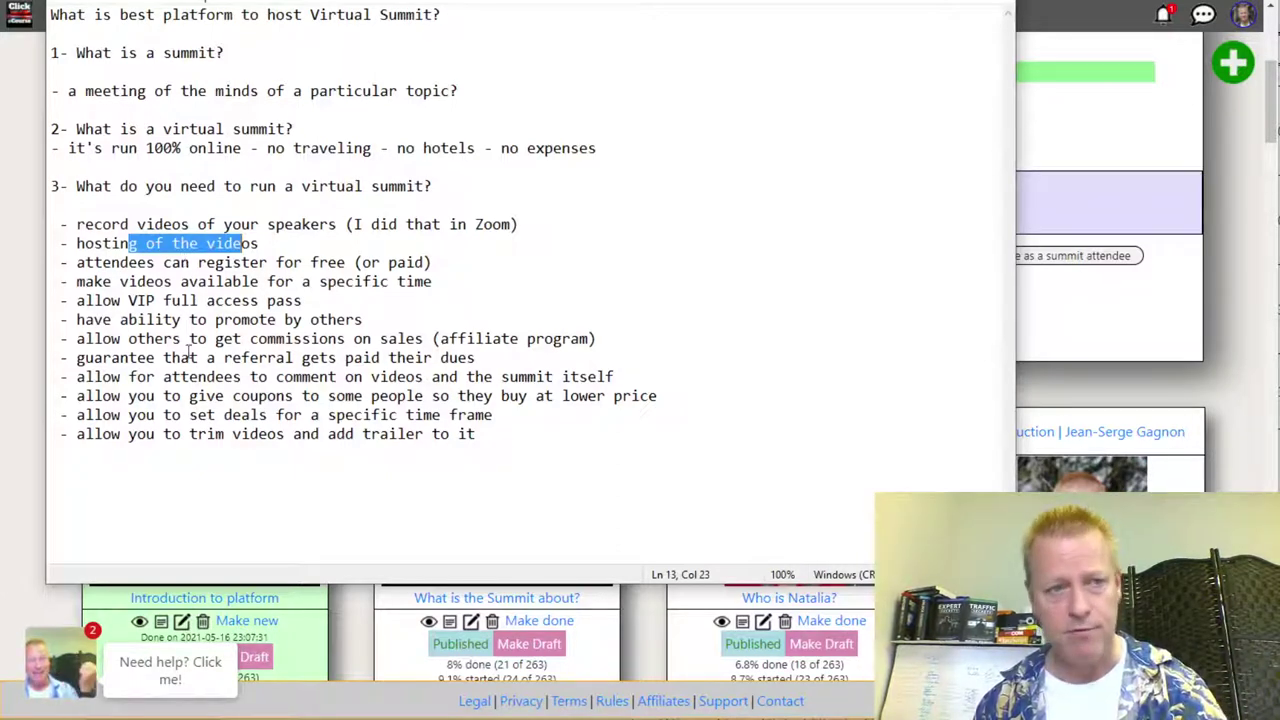
left_click(129, 262)
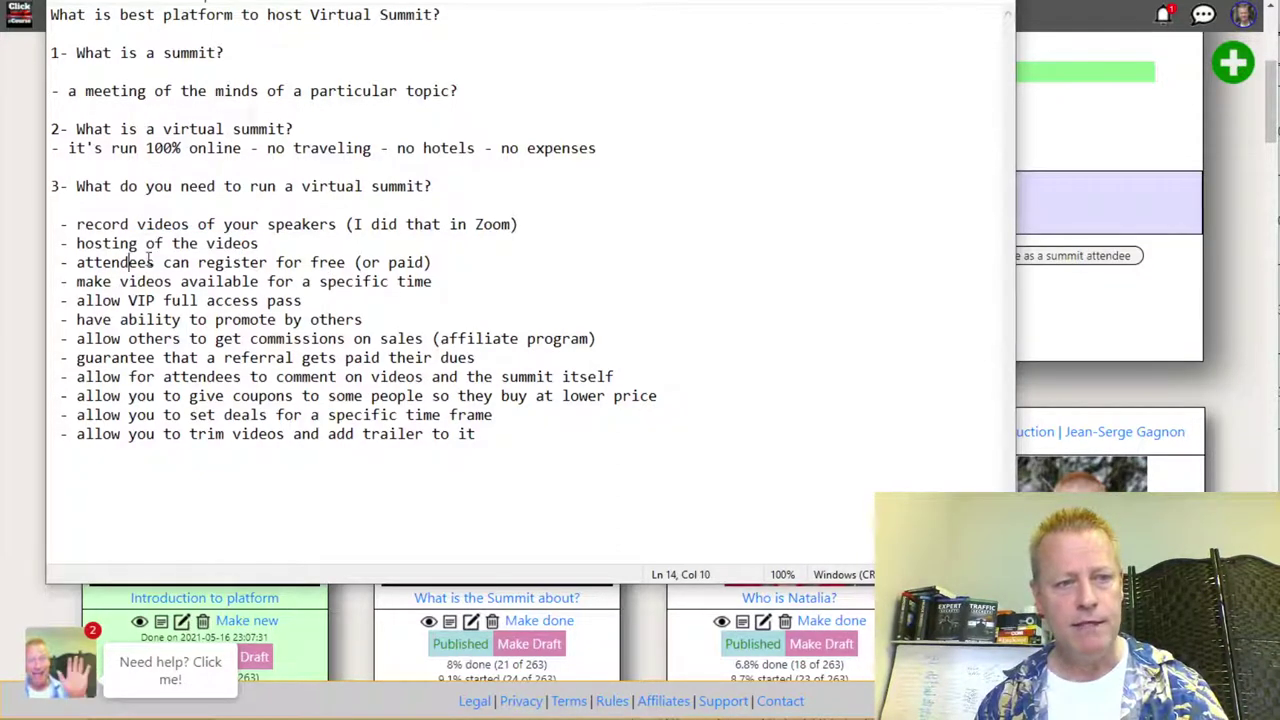
left_click_drag(148, 262, 279, 262)
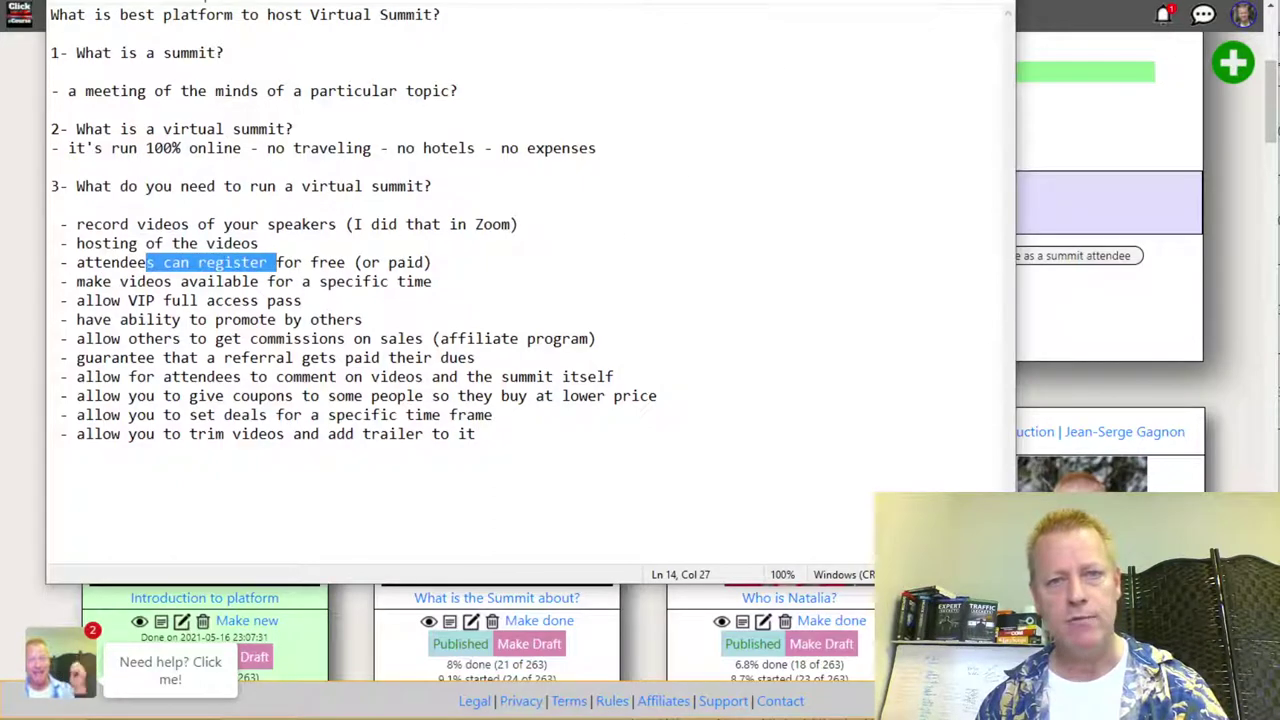
key("alt+Tab")
scroll(612, 363, "up", 4)
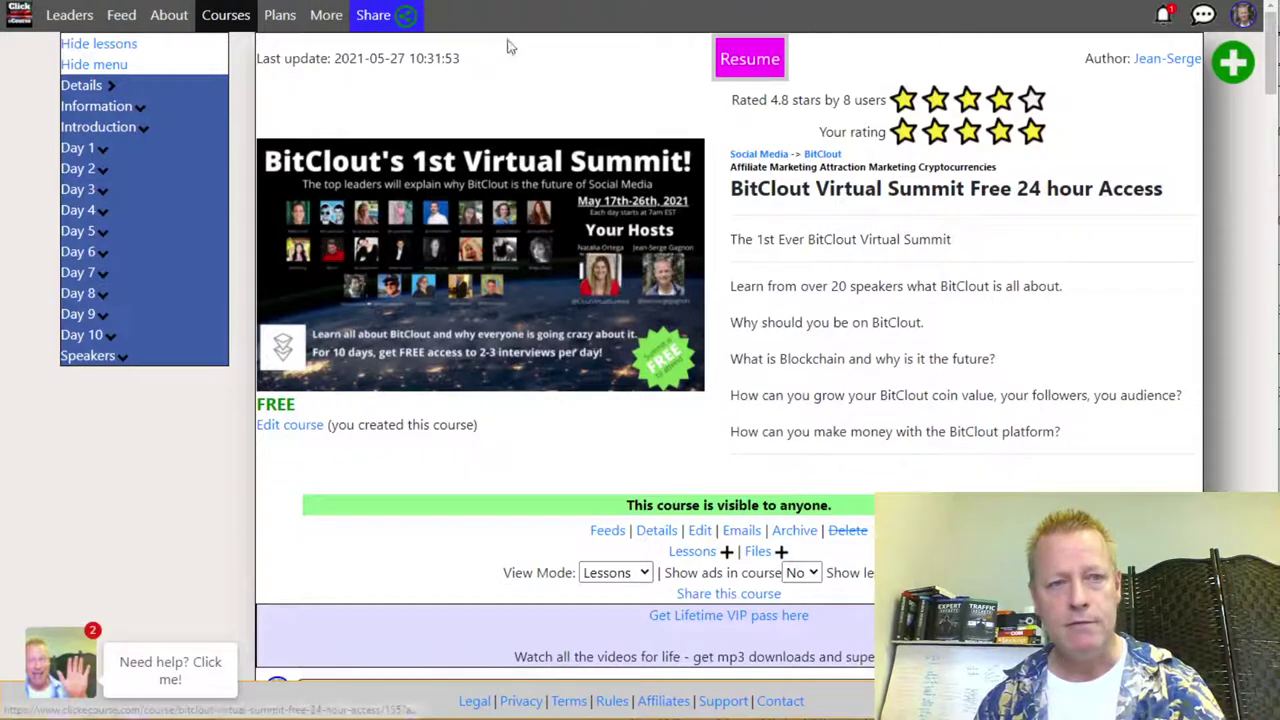
View and close the course's share link, then maximize the other course window and open Courses
left_click(729, 595)
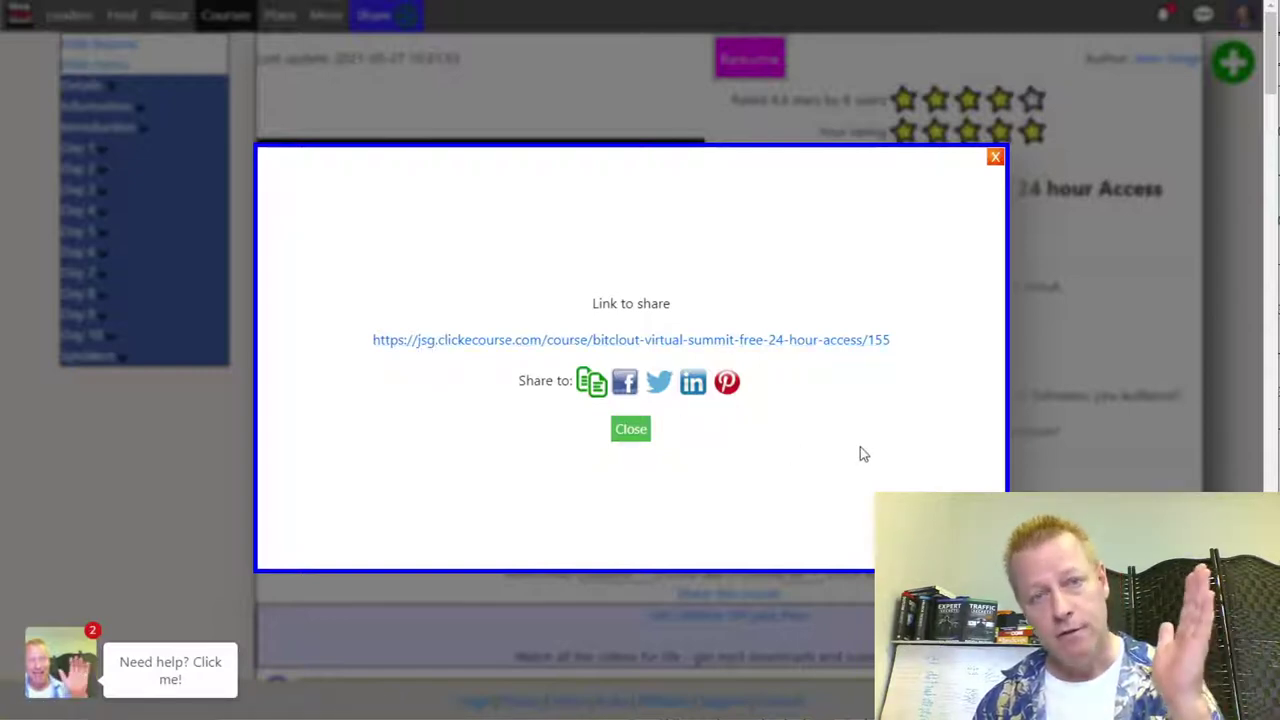
left_click(631, 432)
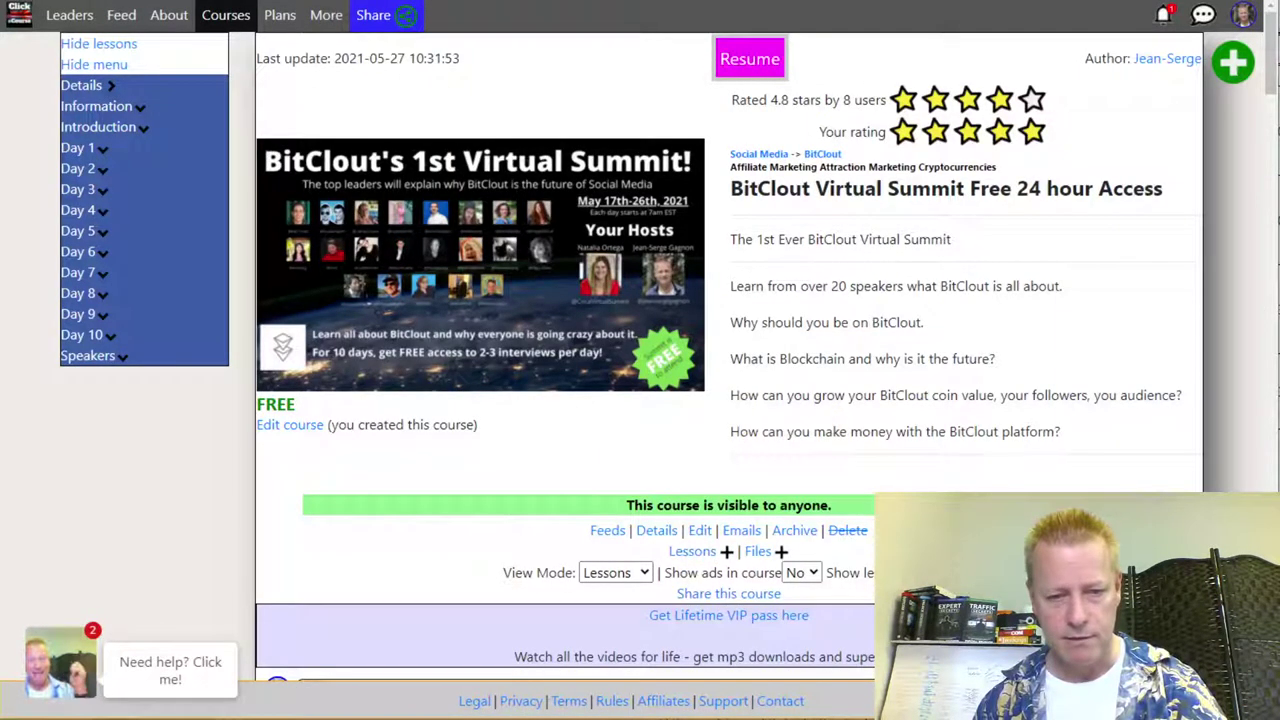
mouse_move(438, 719)
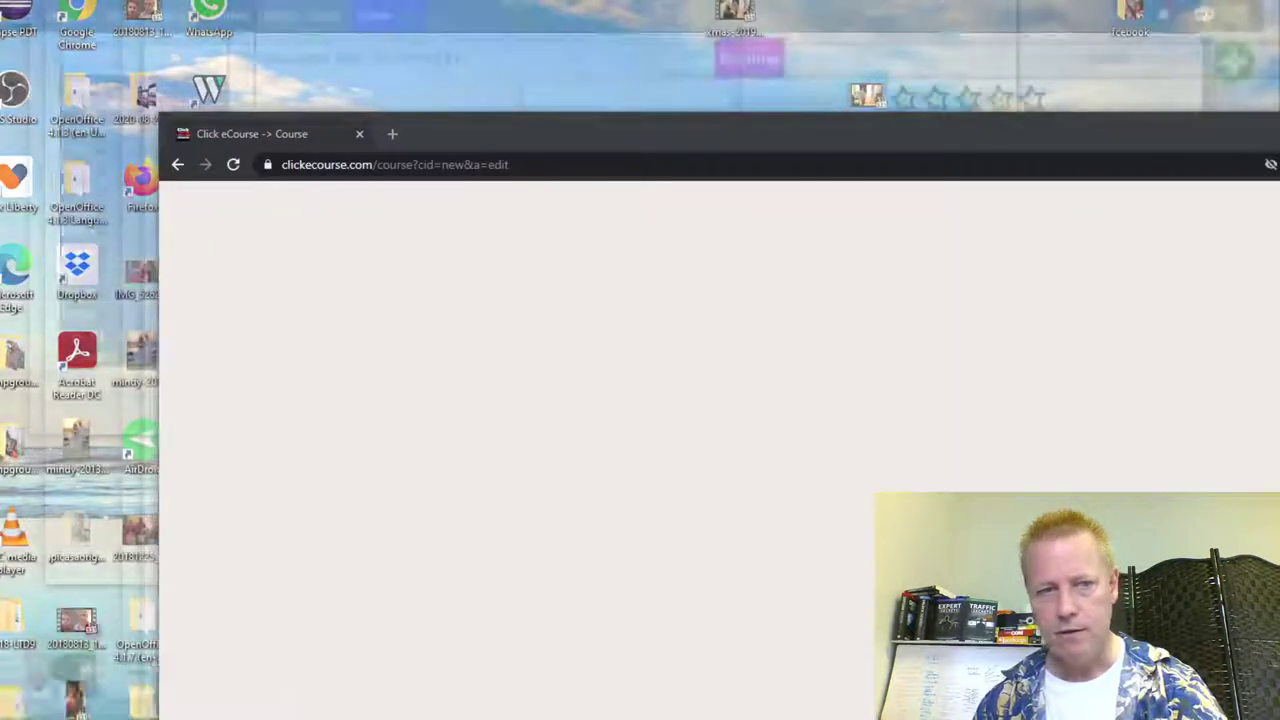
left_click(1000, 700)
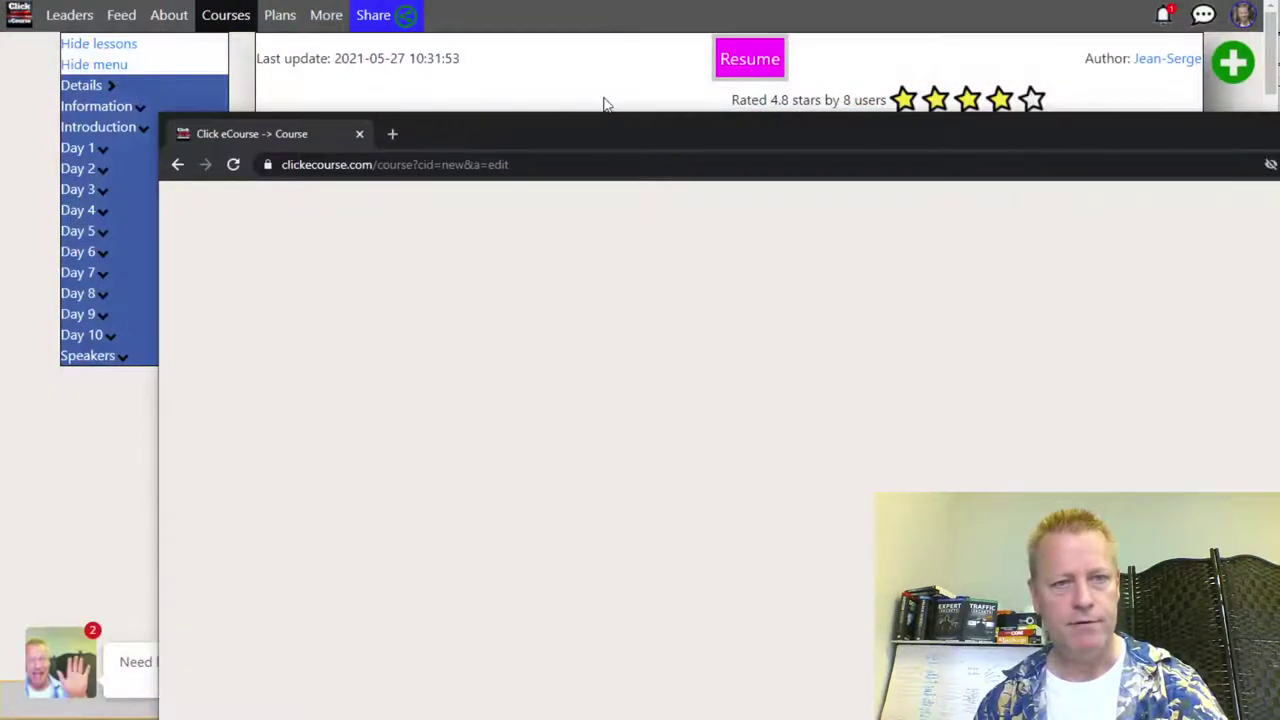
left_click_drag(603, 134, 212, 62)
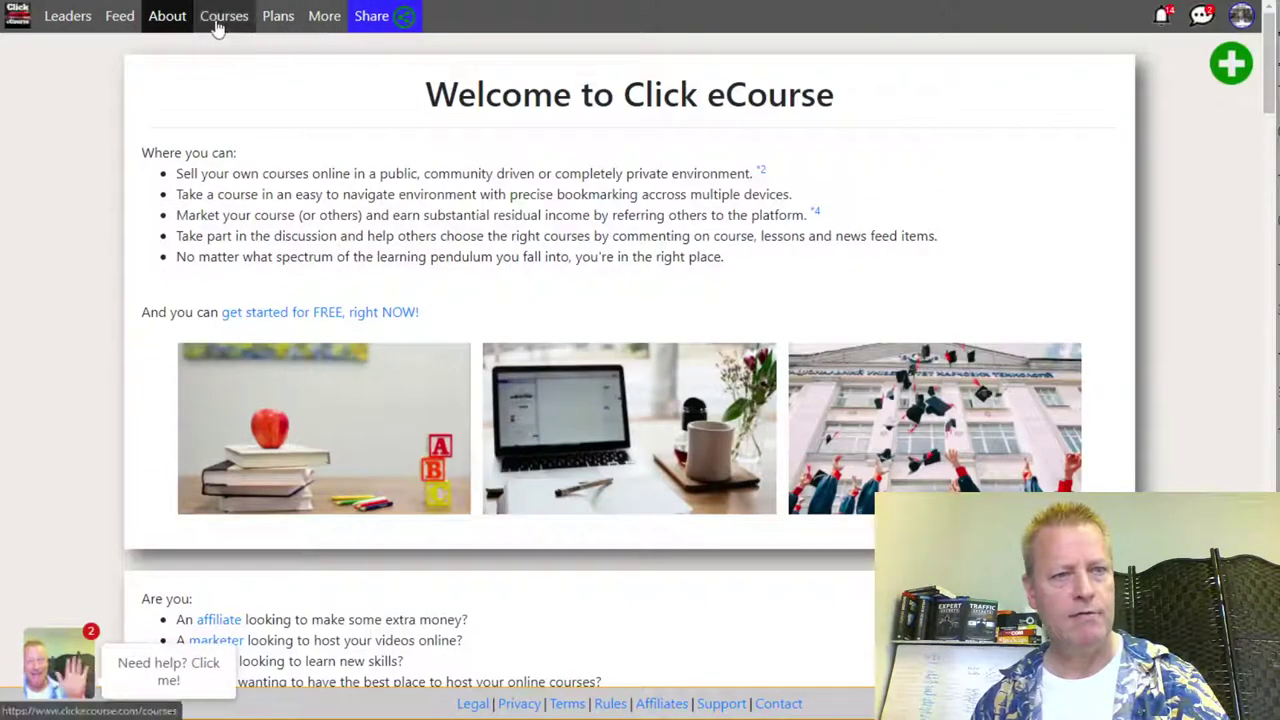
left_click(218, 24)
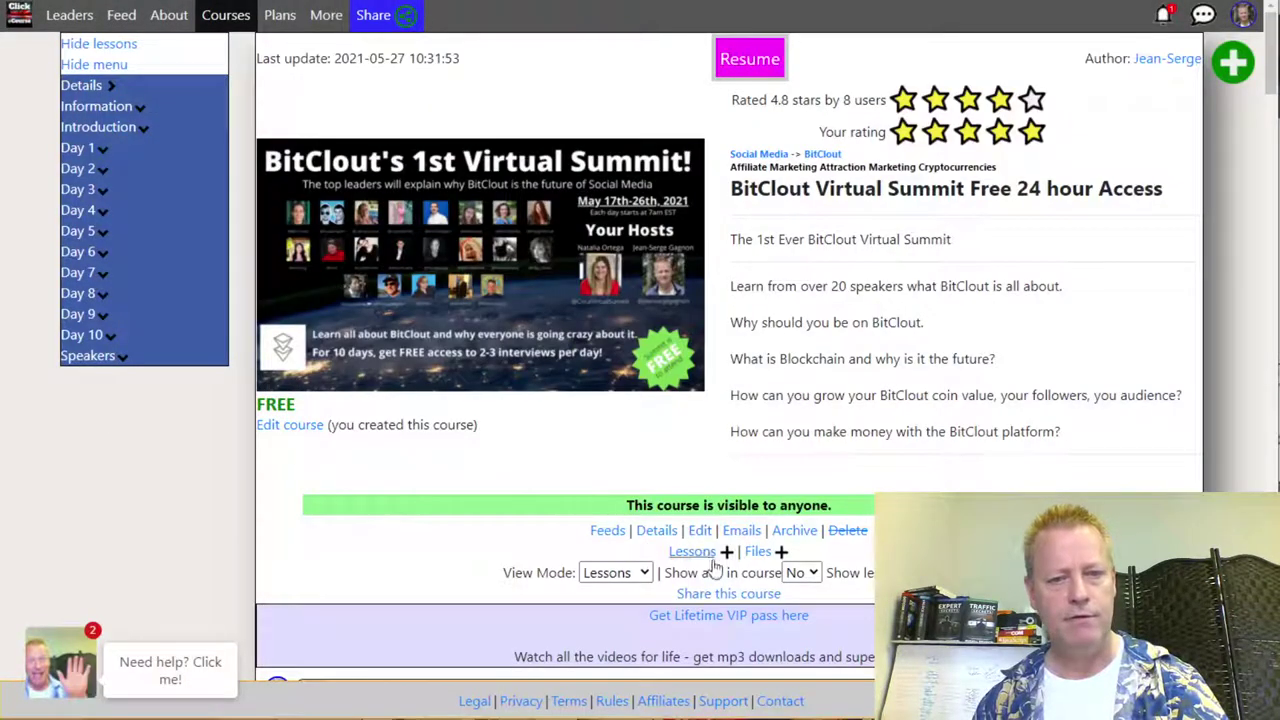
Open the course's share link in a maximized incognito window
left_click(705, 593)
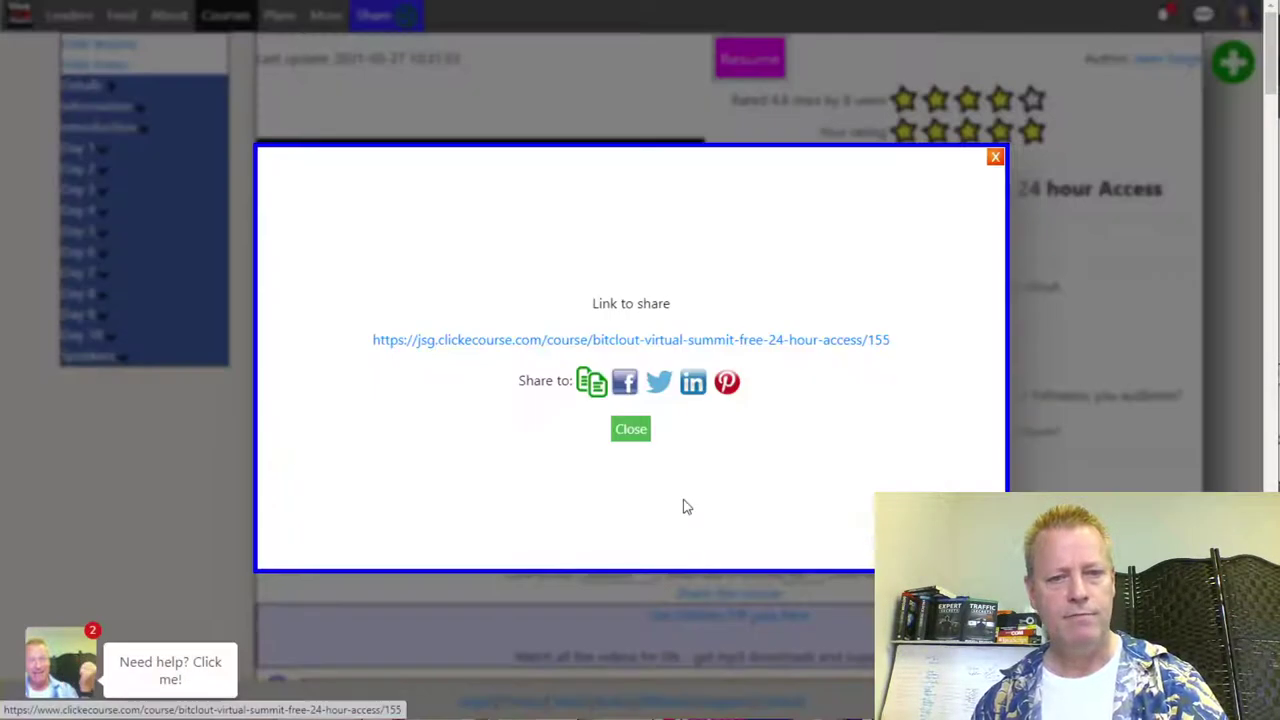
right_click(625, 350)
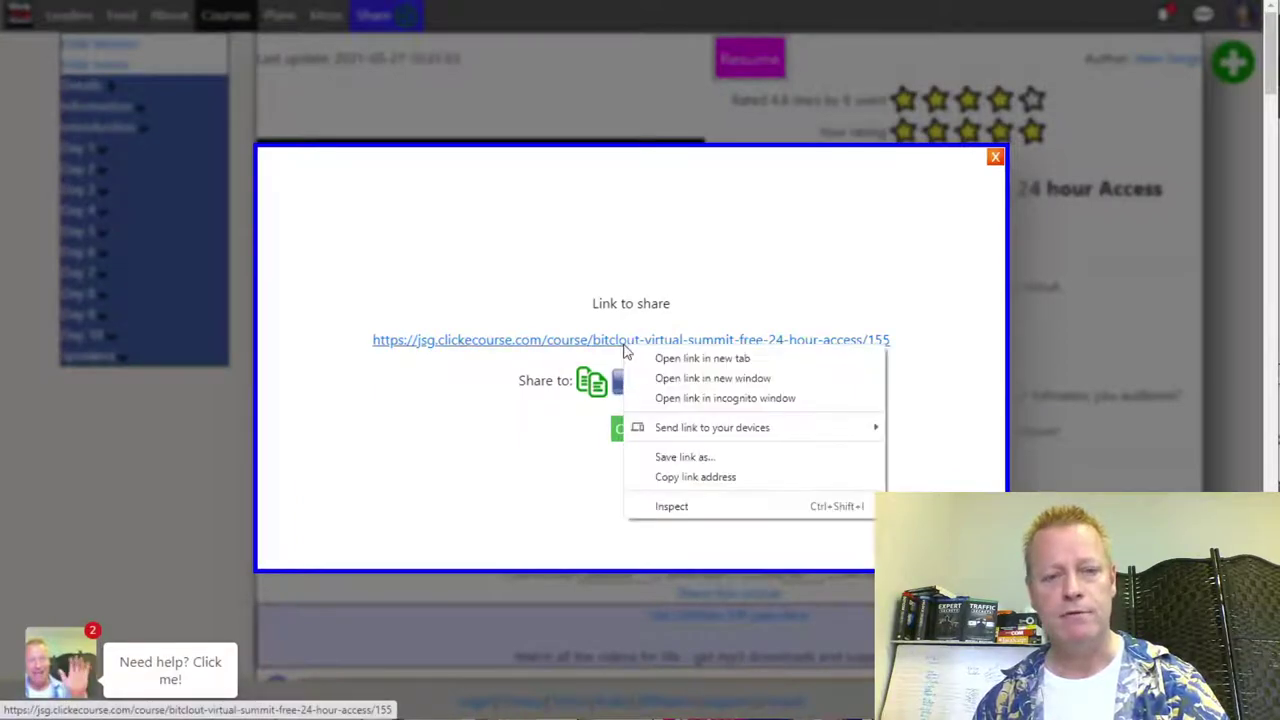
left_click(725, 398)
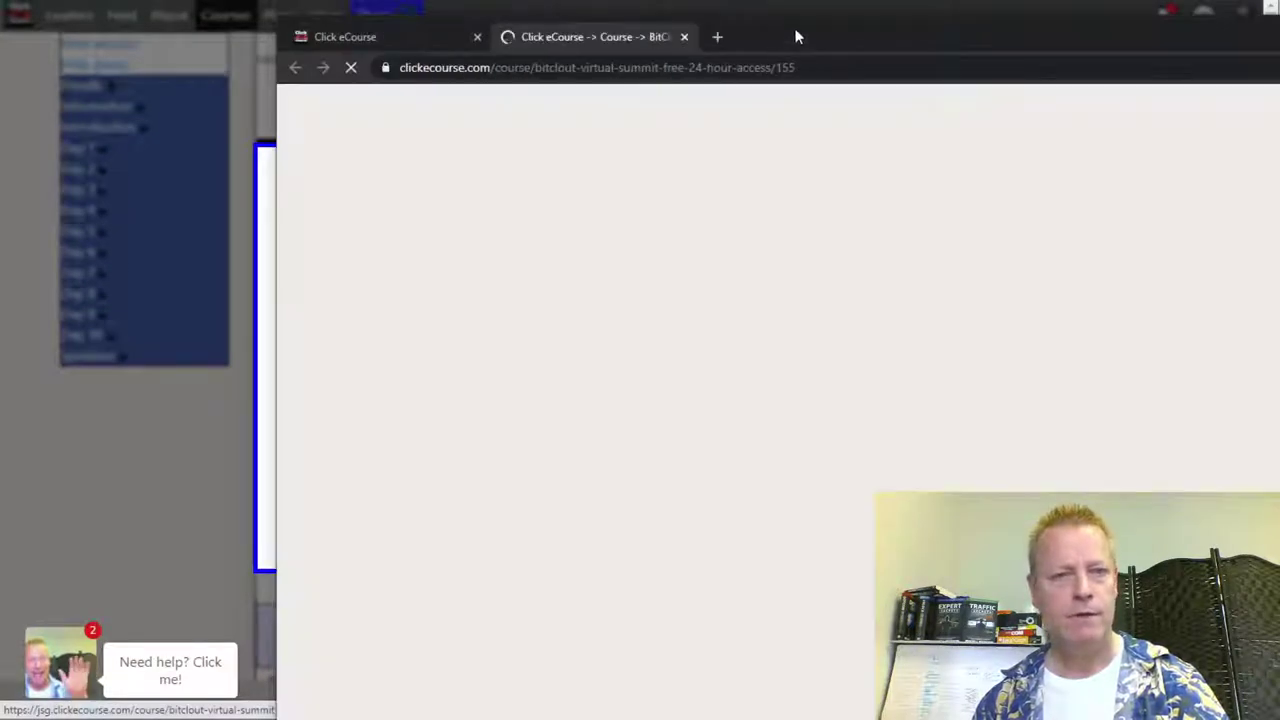
double_click(794, 36)
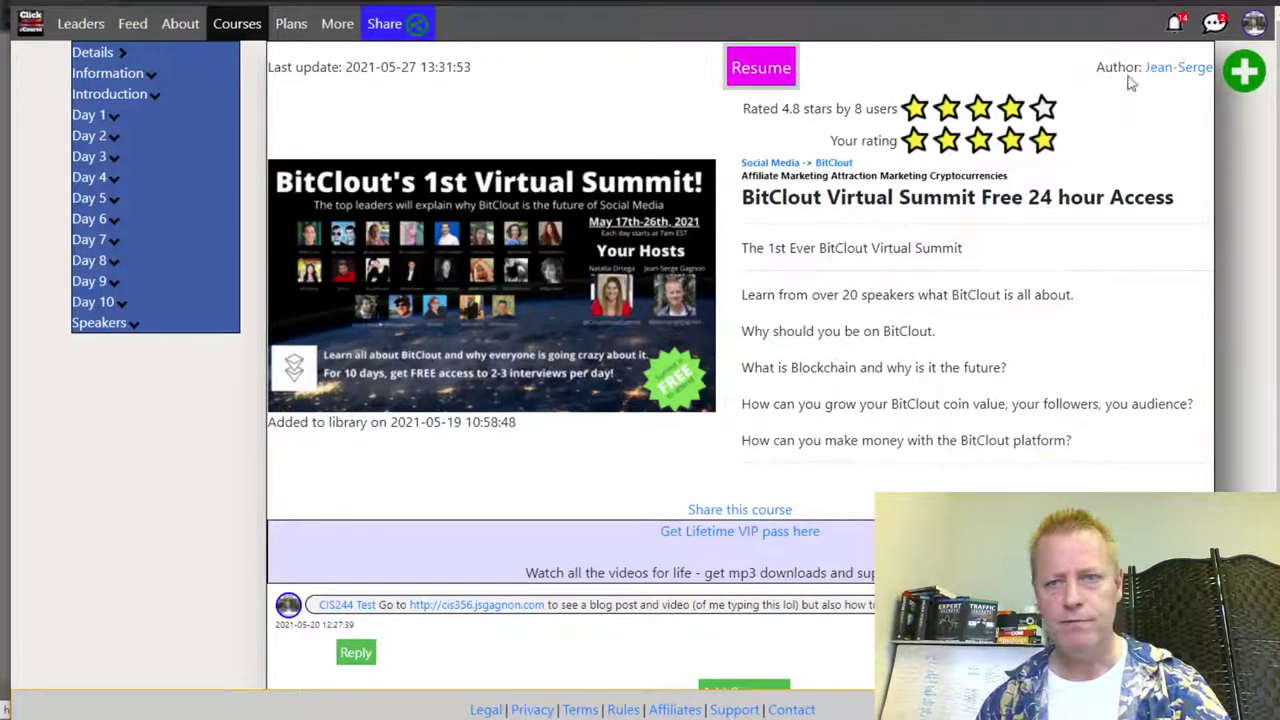
Check the incognito Conversations and Notifications lists, then close the share dialog in the author's window
left_click(1213, 26)
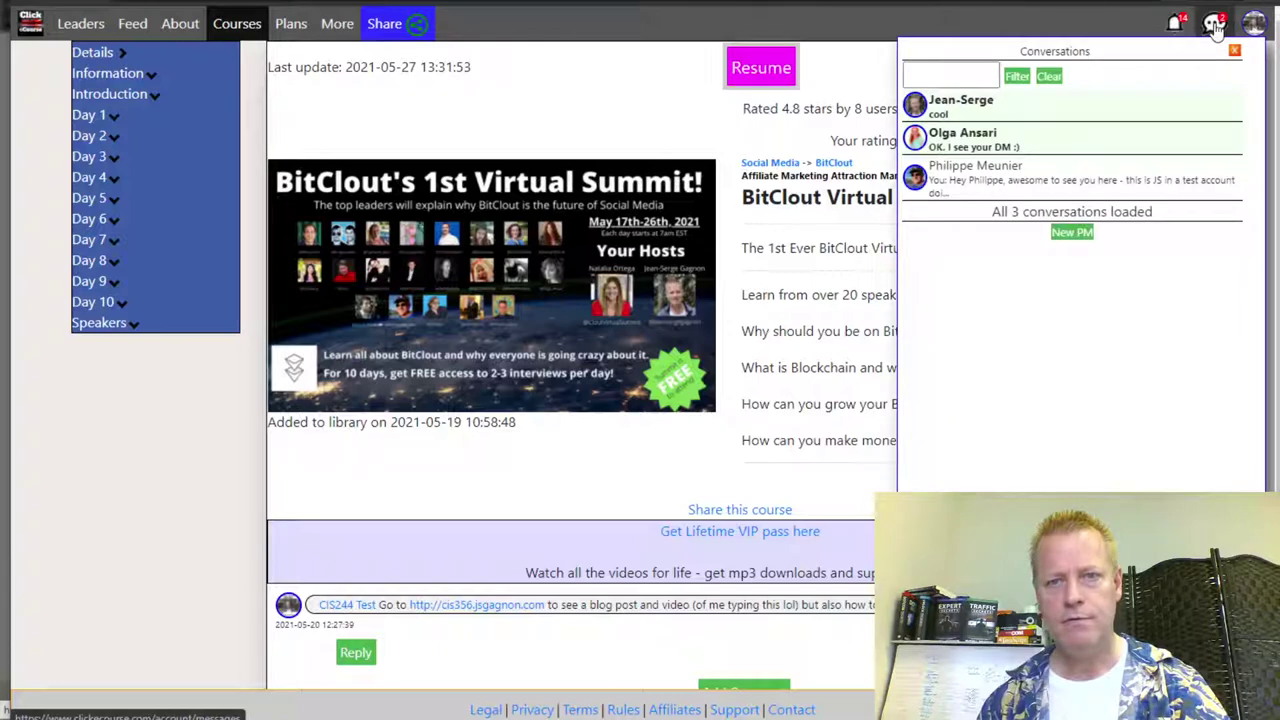
left_click(1213, 26)
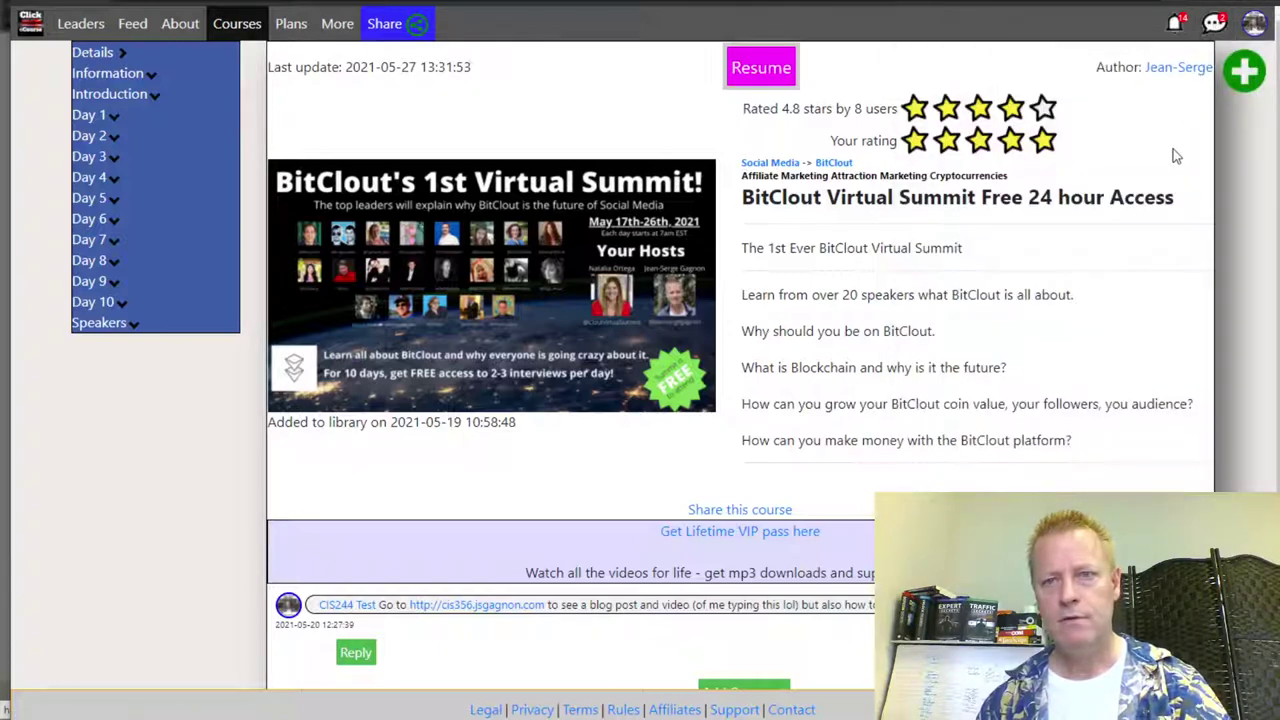
left_click(1175, 25)
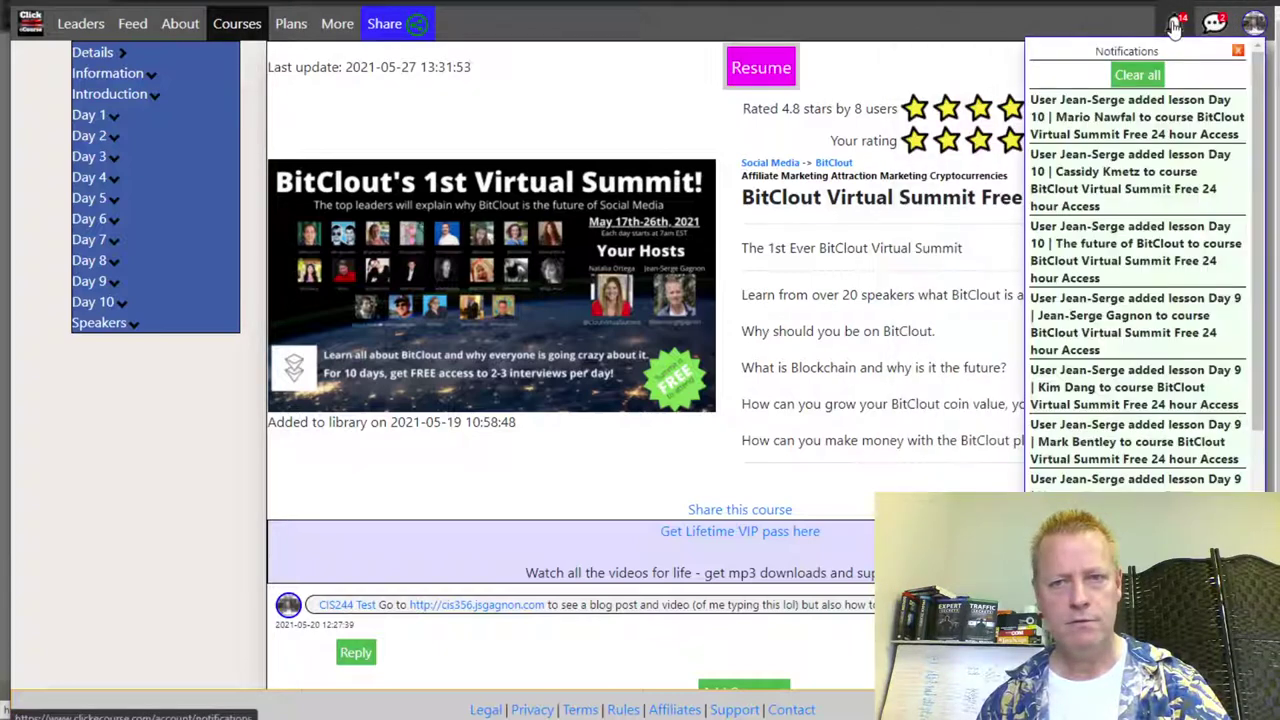
left_click(1175, 25)
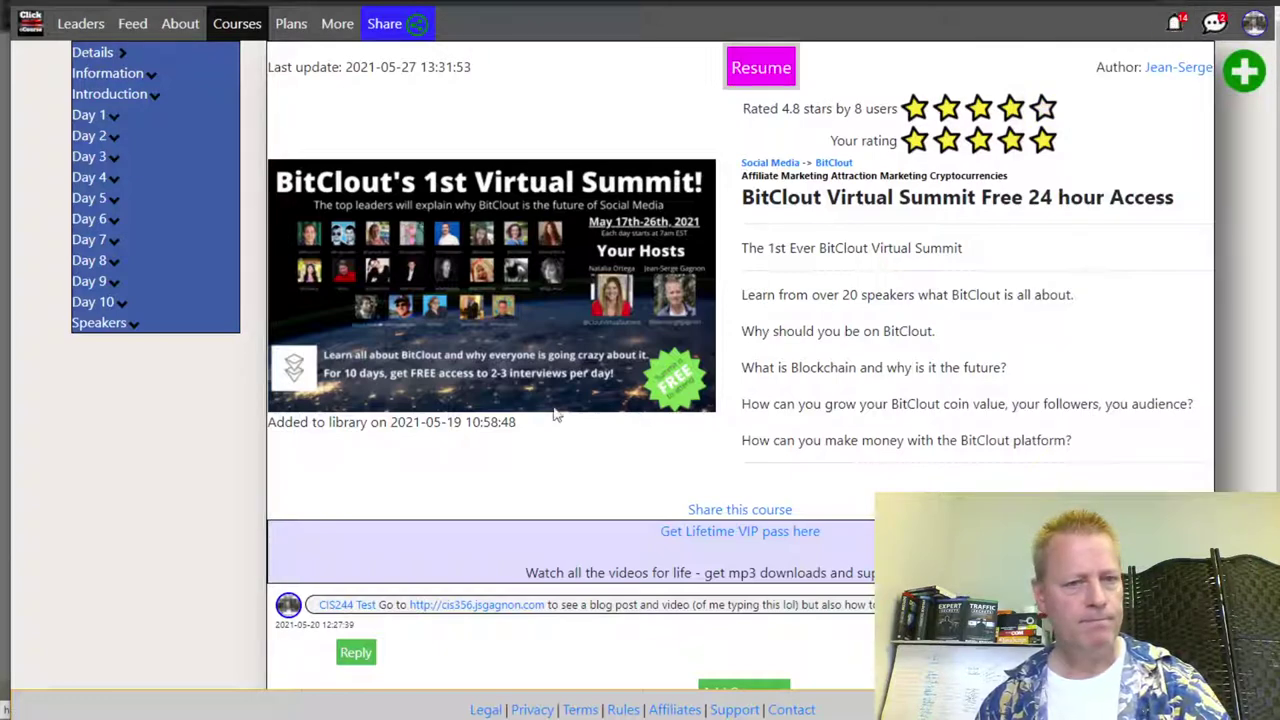
key("alt+Tab")
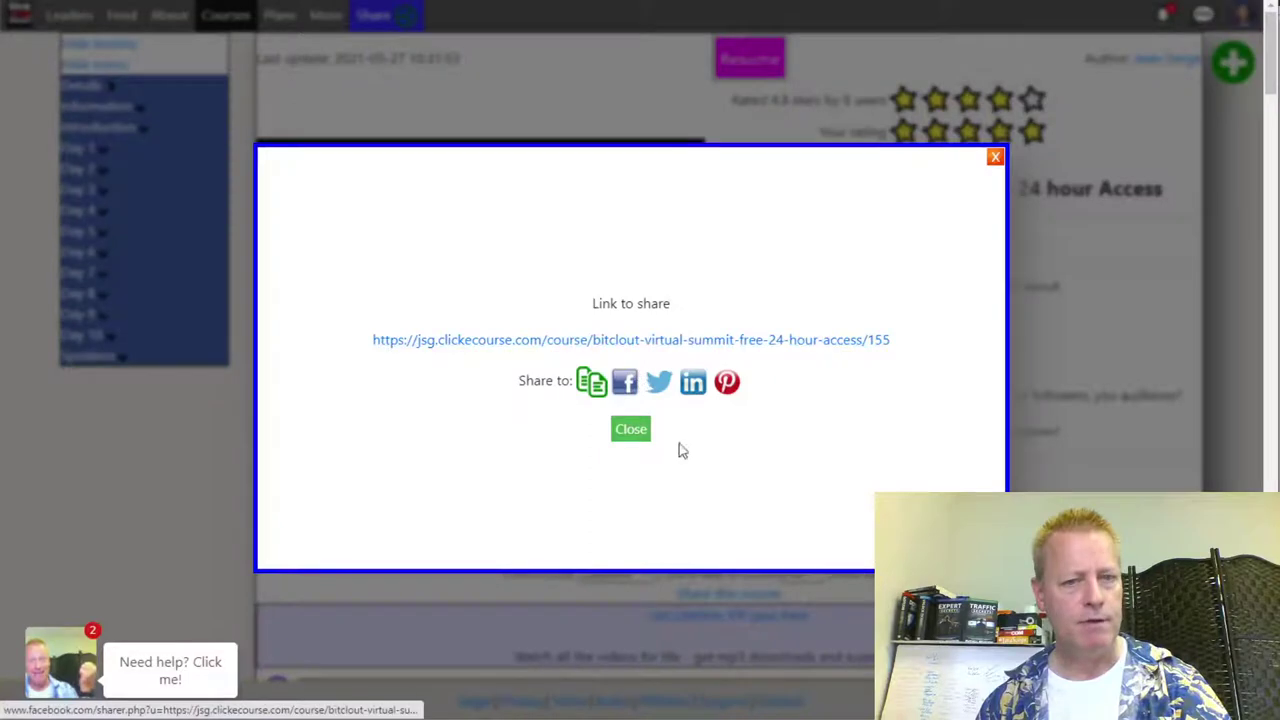
left_click(637, 438)
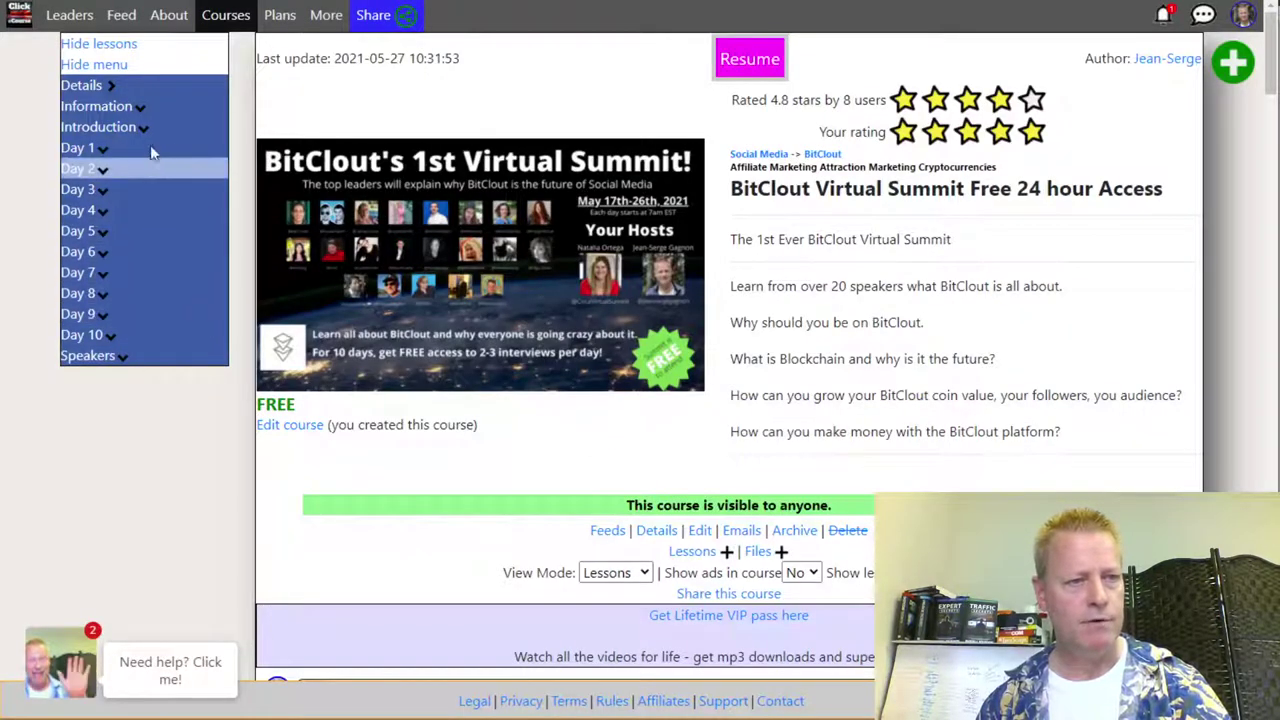
Open the enrolled students list from the course's Information section and scroll through it
left_click(97, 106)
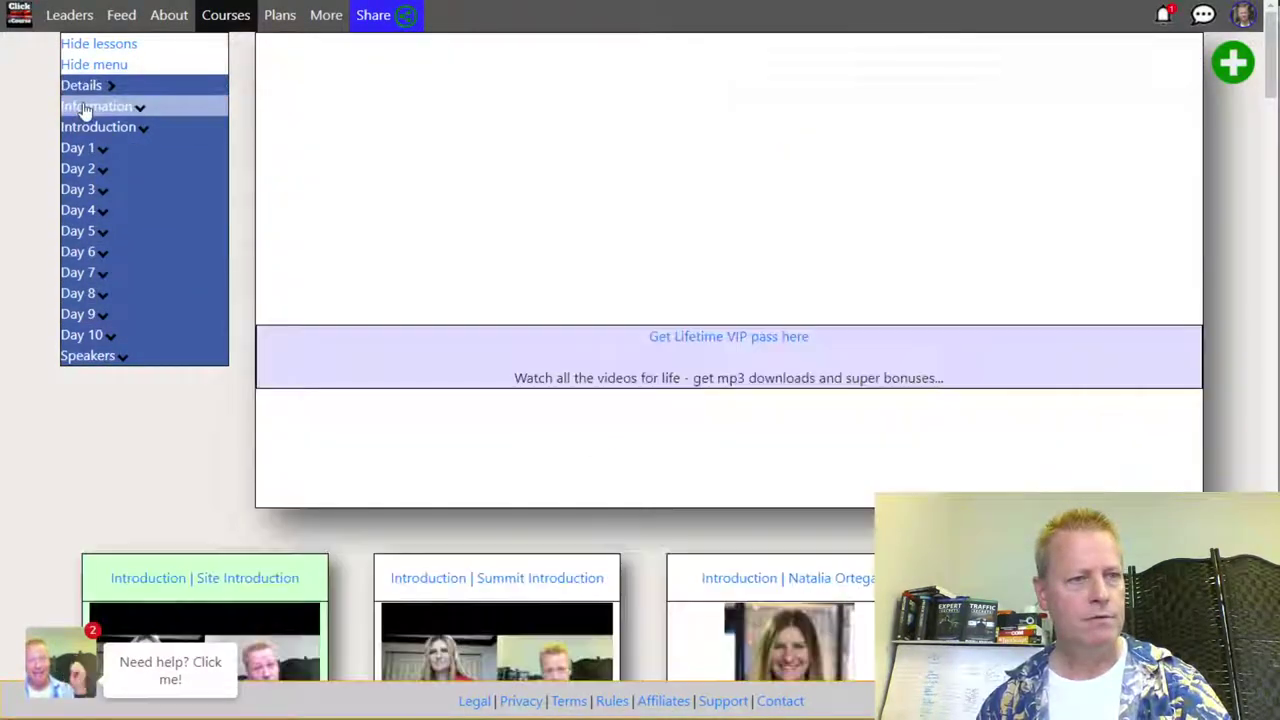
left_click(84, 160)
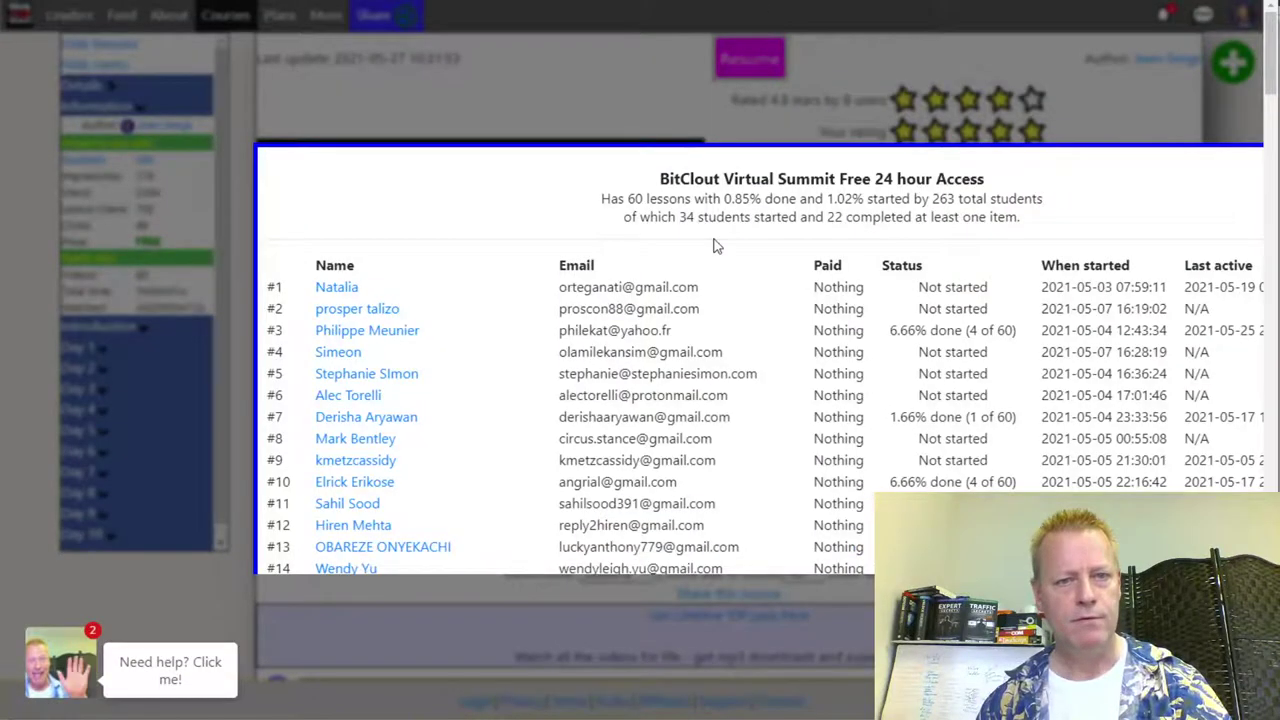
scroll(714, 245, "down", 8)
scroll(714, 245, "down", 15)
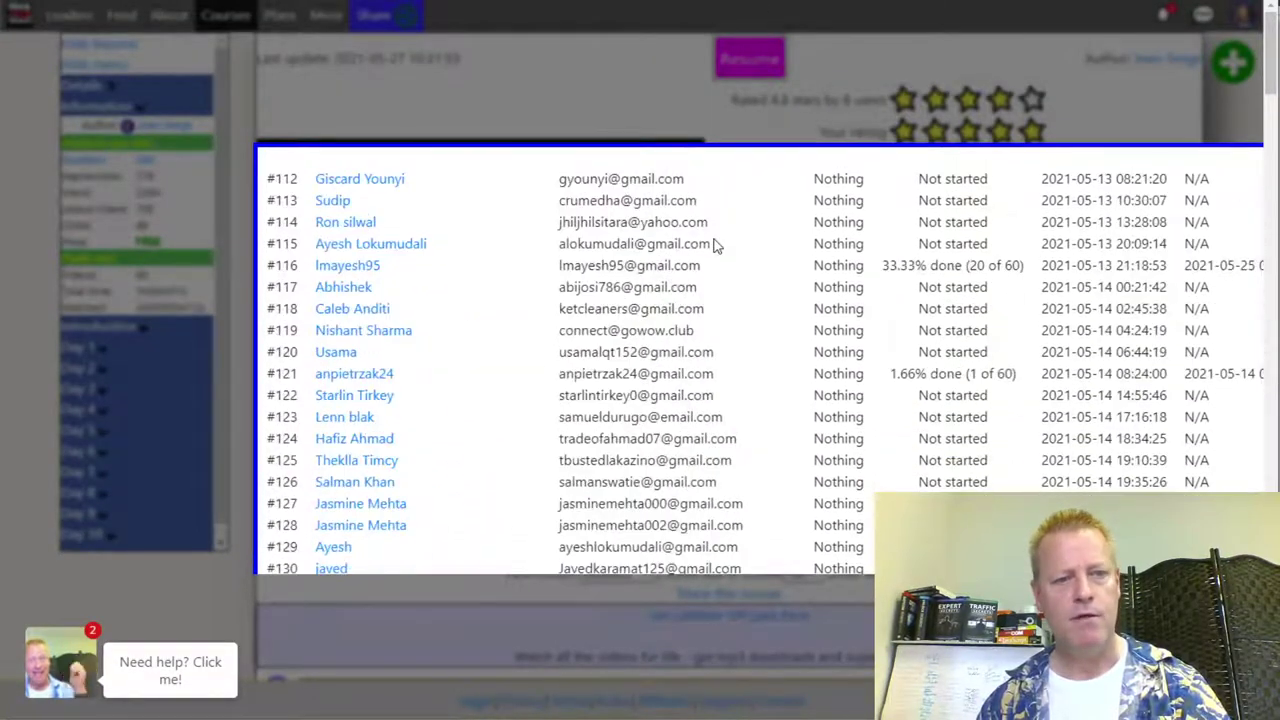
scroll(714, 245, "up", 10)
scroll(714, 245, "up", 15)
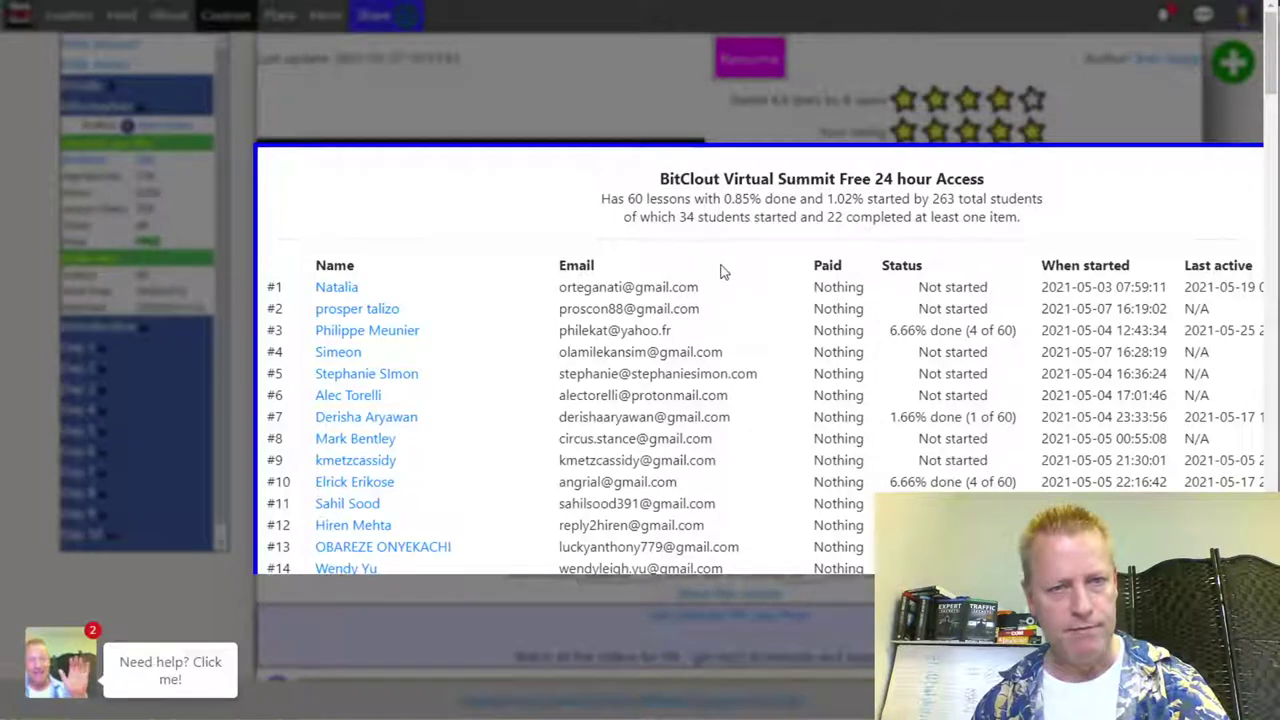
Open the test account's profile page and select its account name in the e-mail
key("alt+Tab")
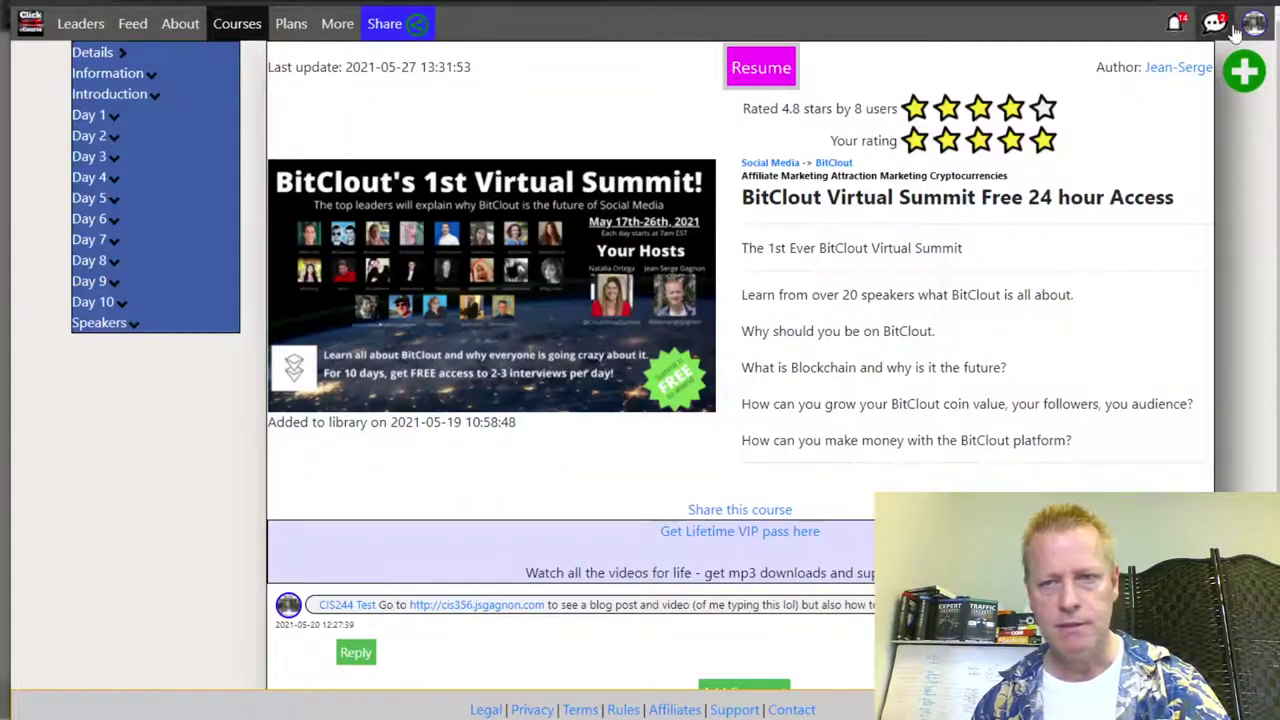
left_click(1256, 22)
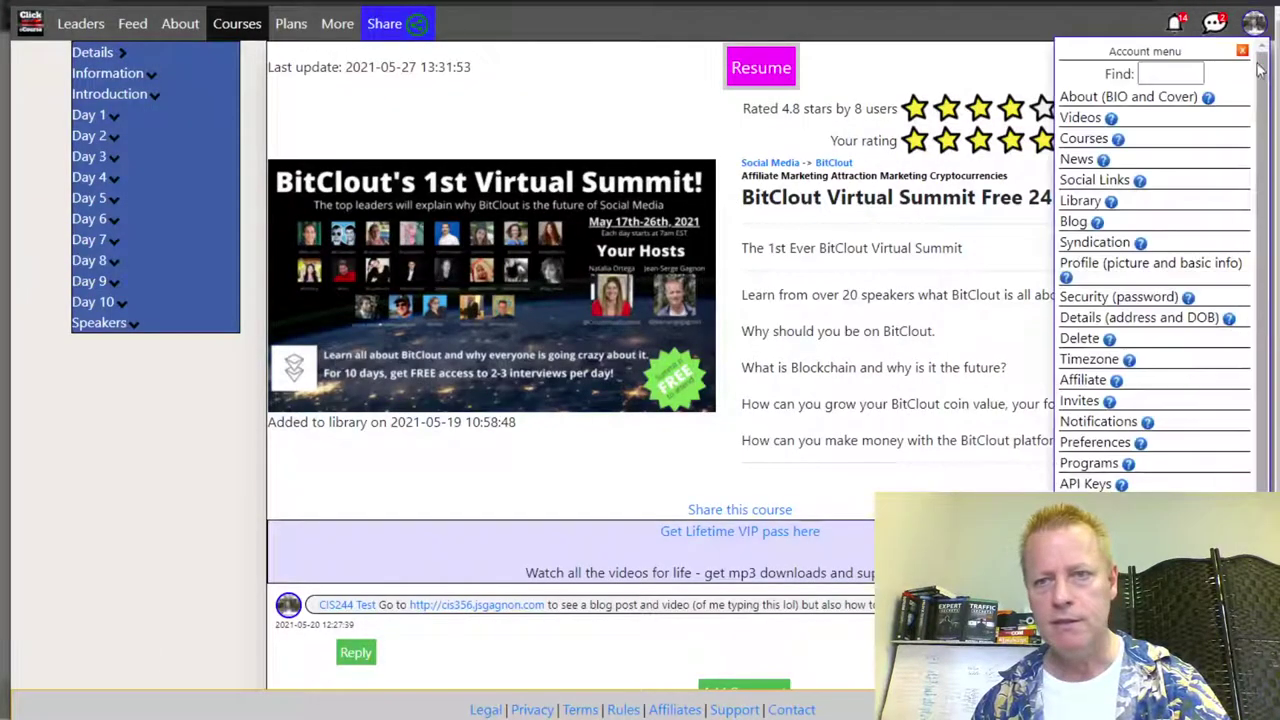
left_click(1140, 271)
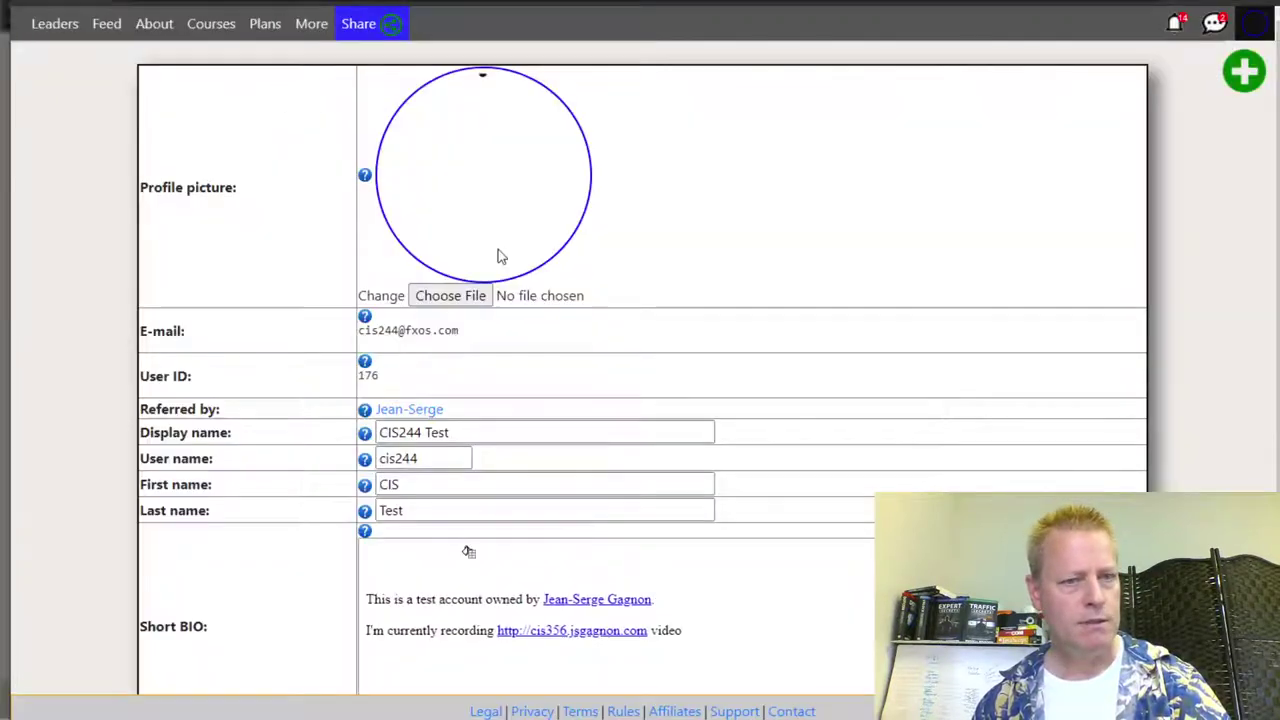
double_click(331, 332)
key("ctrl+c")
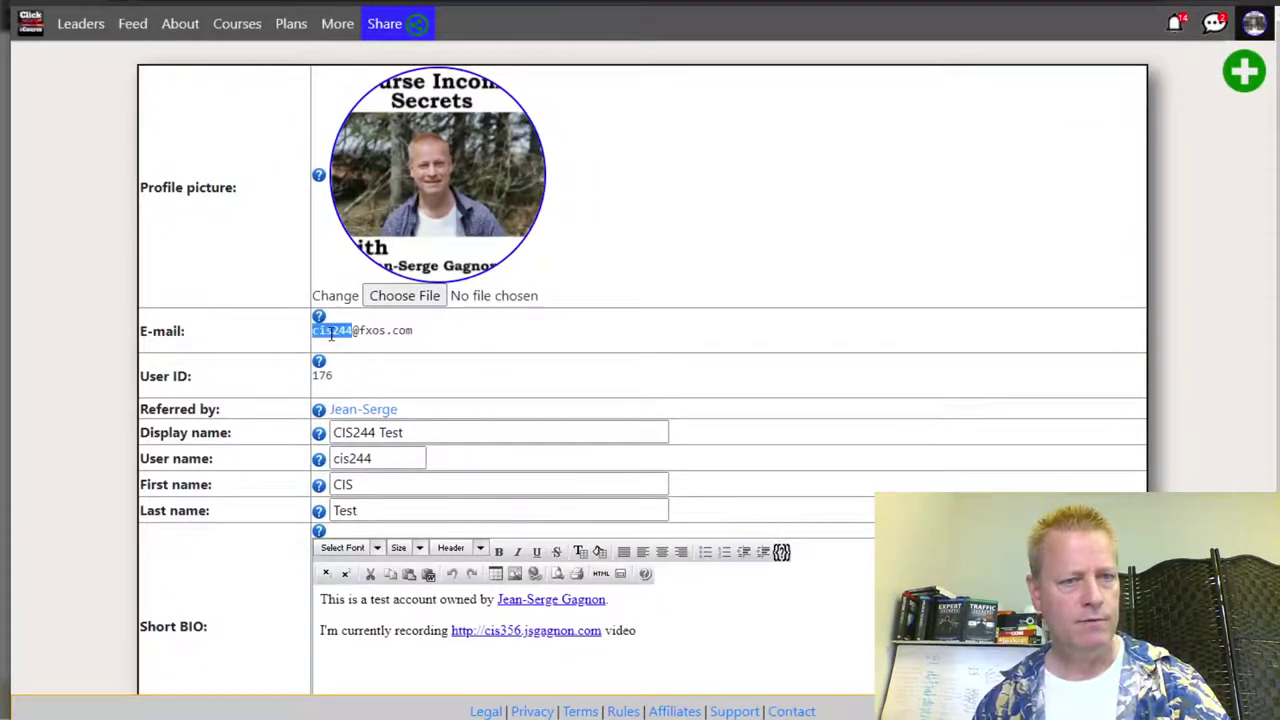
Find the test student in the student list, confirming #101 at 6.66% done, then close it
left_click(351, 334)
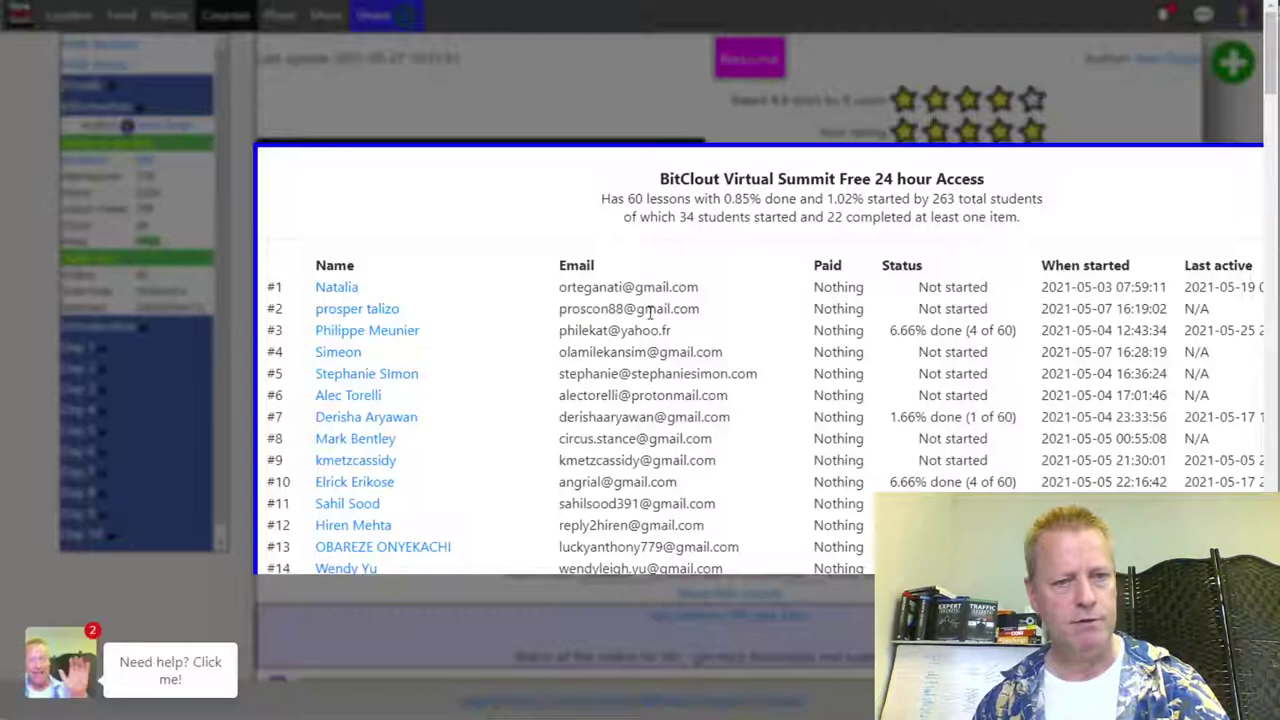
key("ctrl+f")
key("ctrl+v")
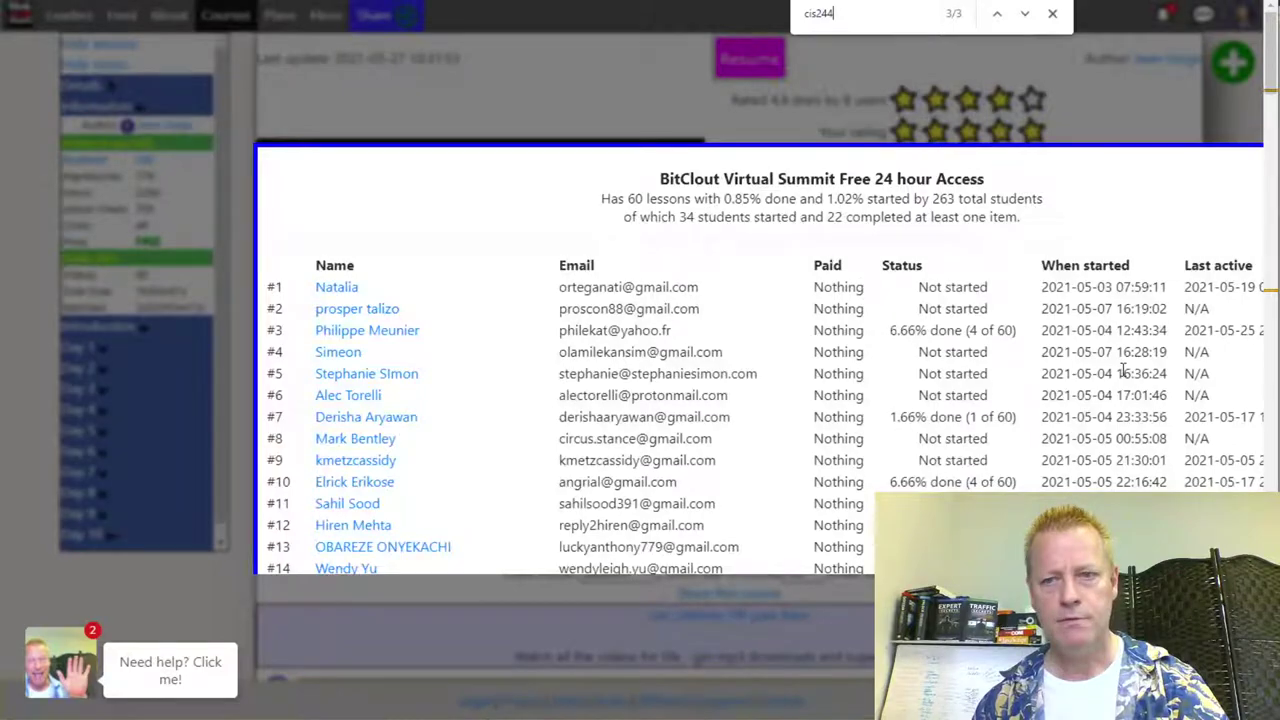
scroll(1123, 370, "down", 15)
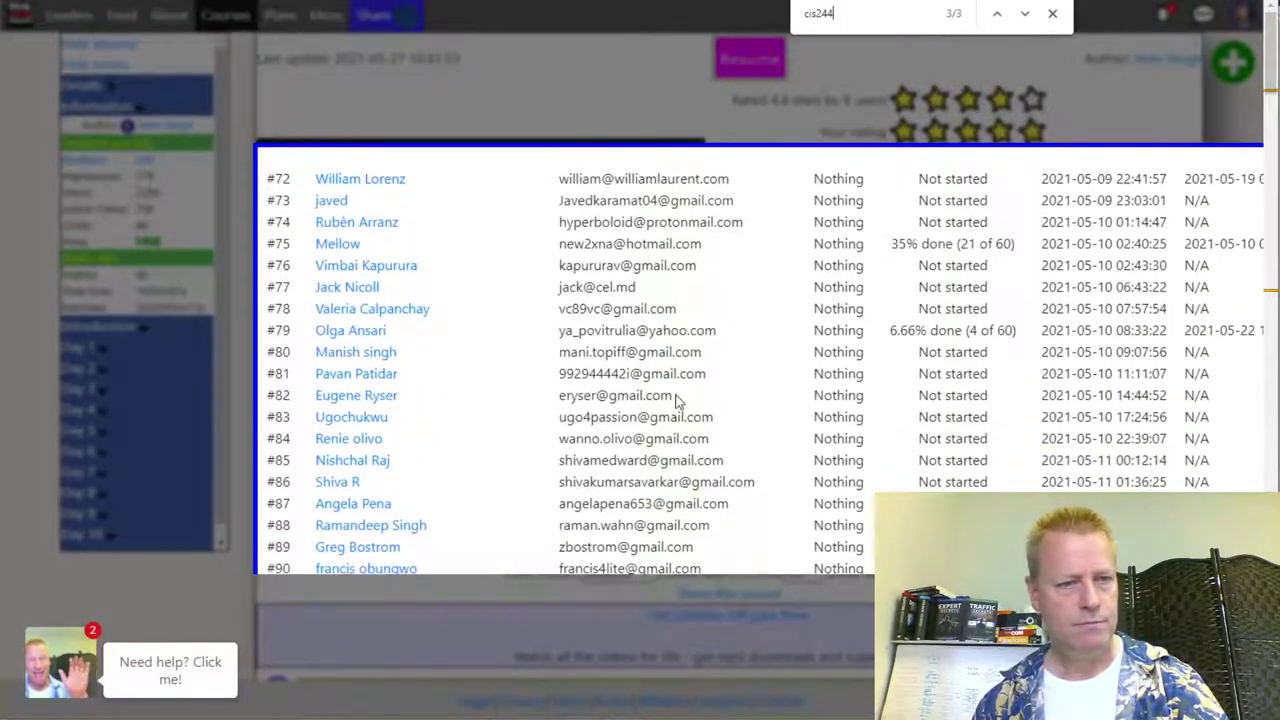
scroll(676, 400, "up", 15)
scroll(607, 378, "down", 12)
scroll(607, 378, "down", 10)
scroll(610, 375, "up", 3)
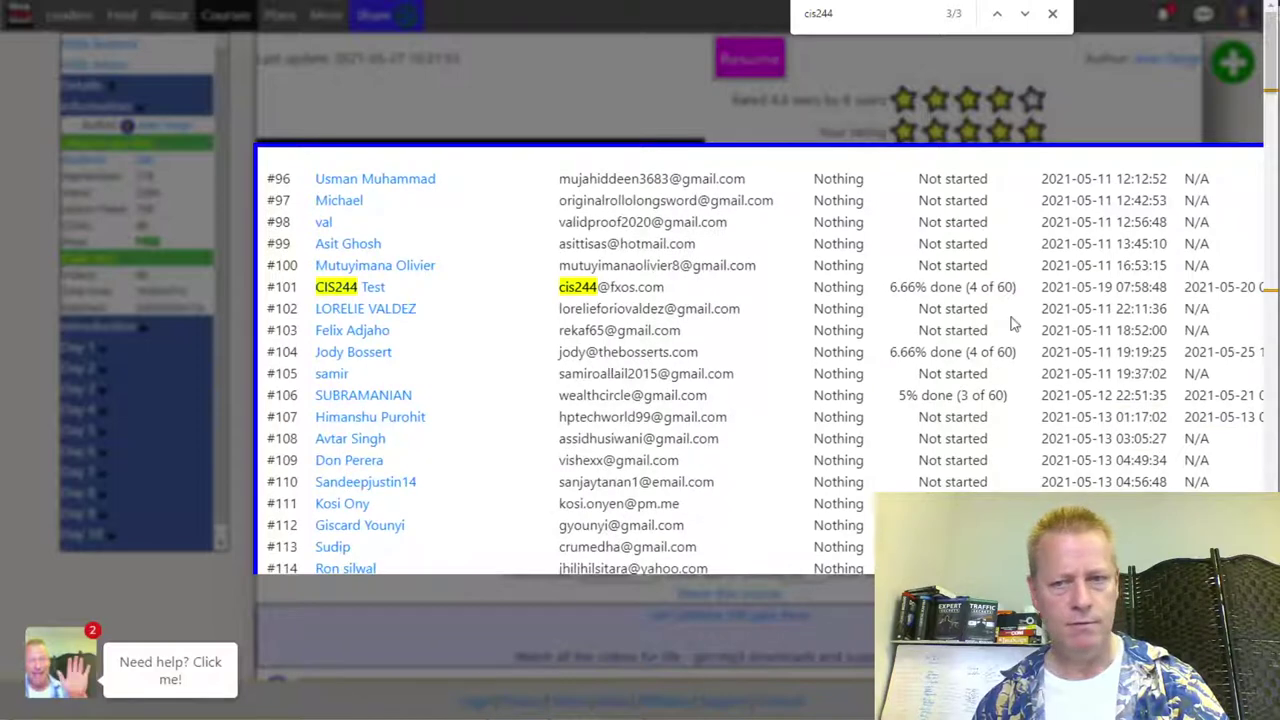
left_click_drag(1175, 297, 1150, 700)
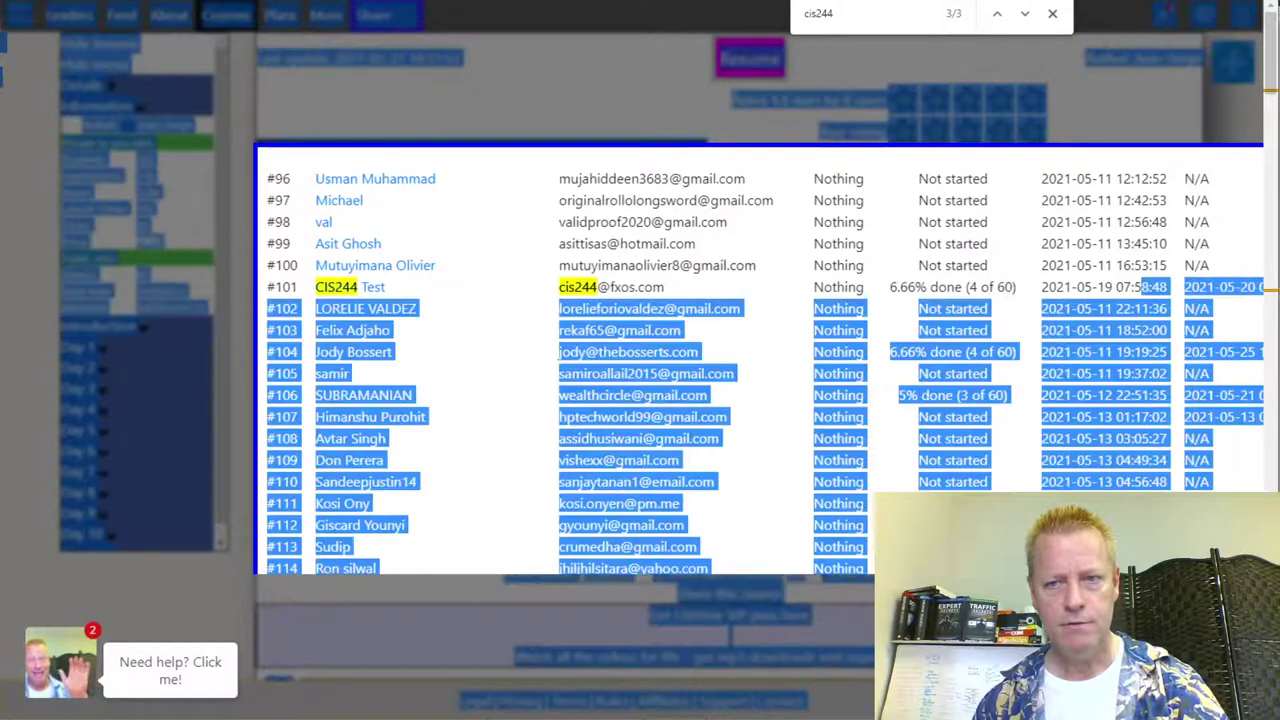
left_click(1133, 287)
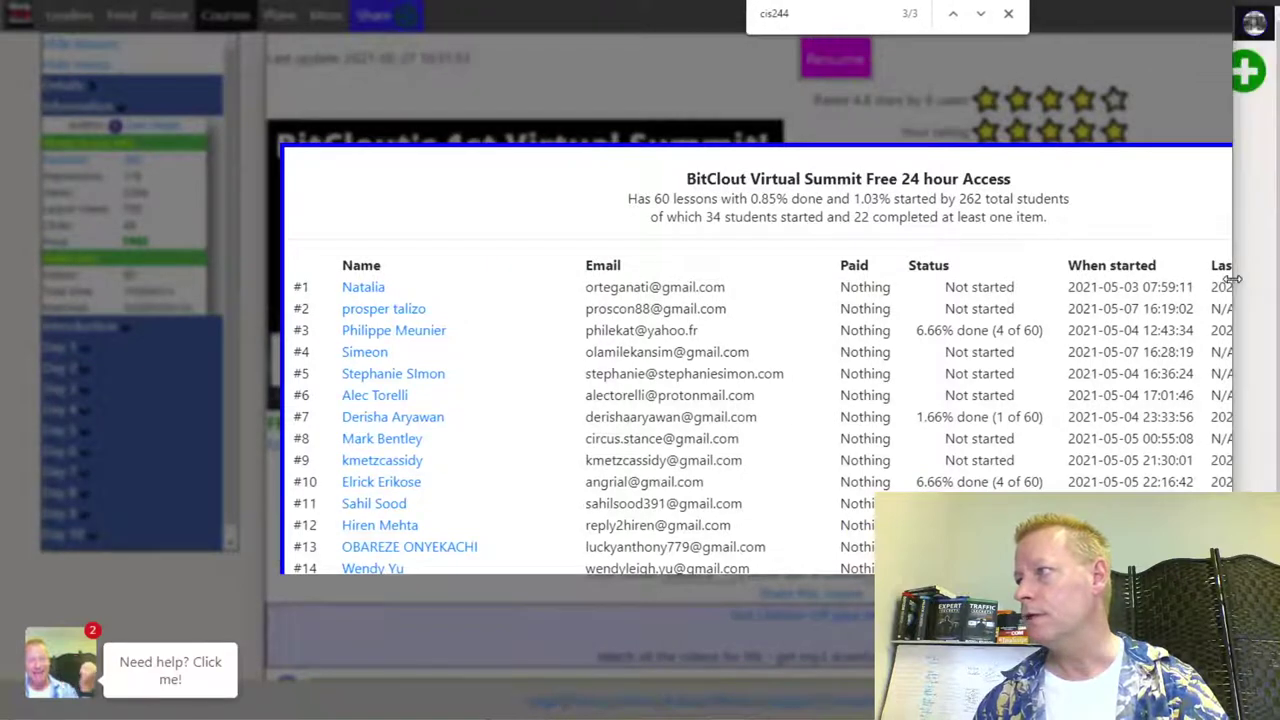
left_click_drag(1272, 271, 1278, 275)
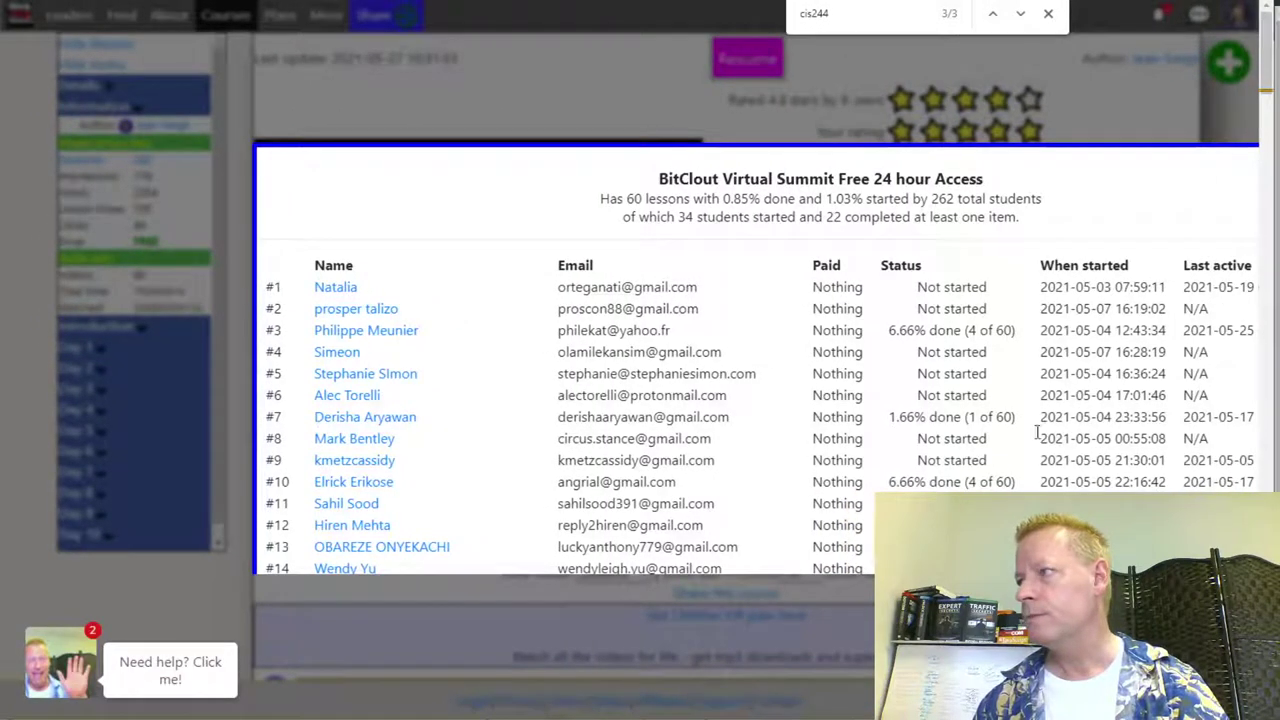
left_click(389, 106)
key("alt+Tab")
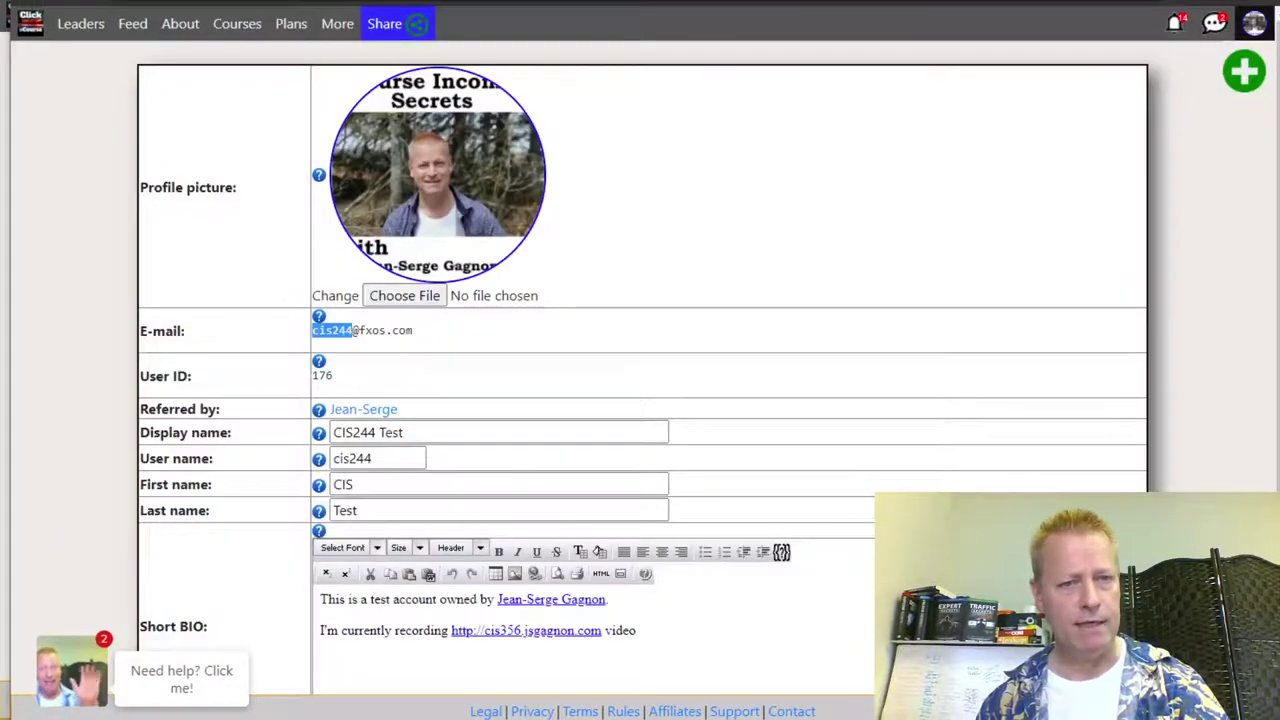
Open Courses, then open the Free 24 hour Access share link in an incognito window
left_click(243, 28)
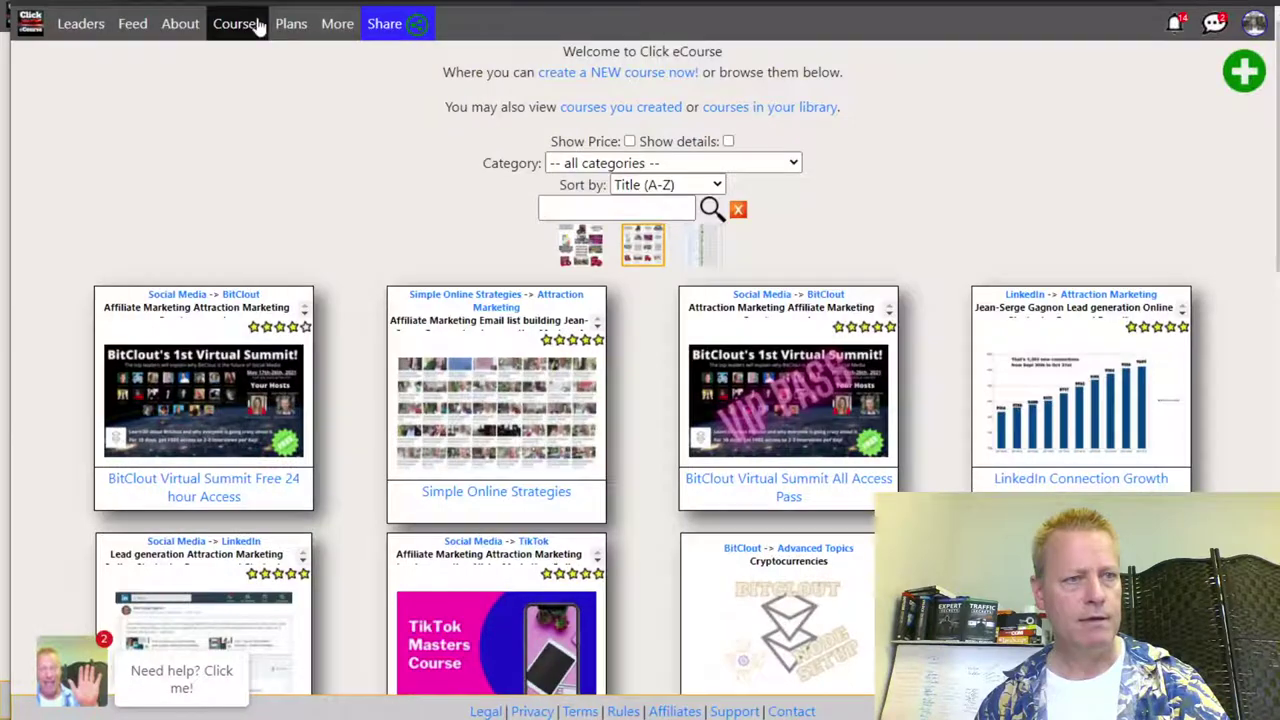
key("alt+Tab")
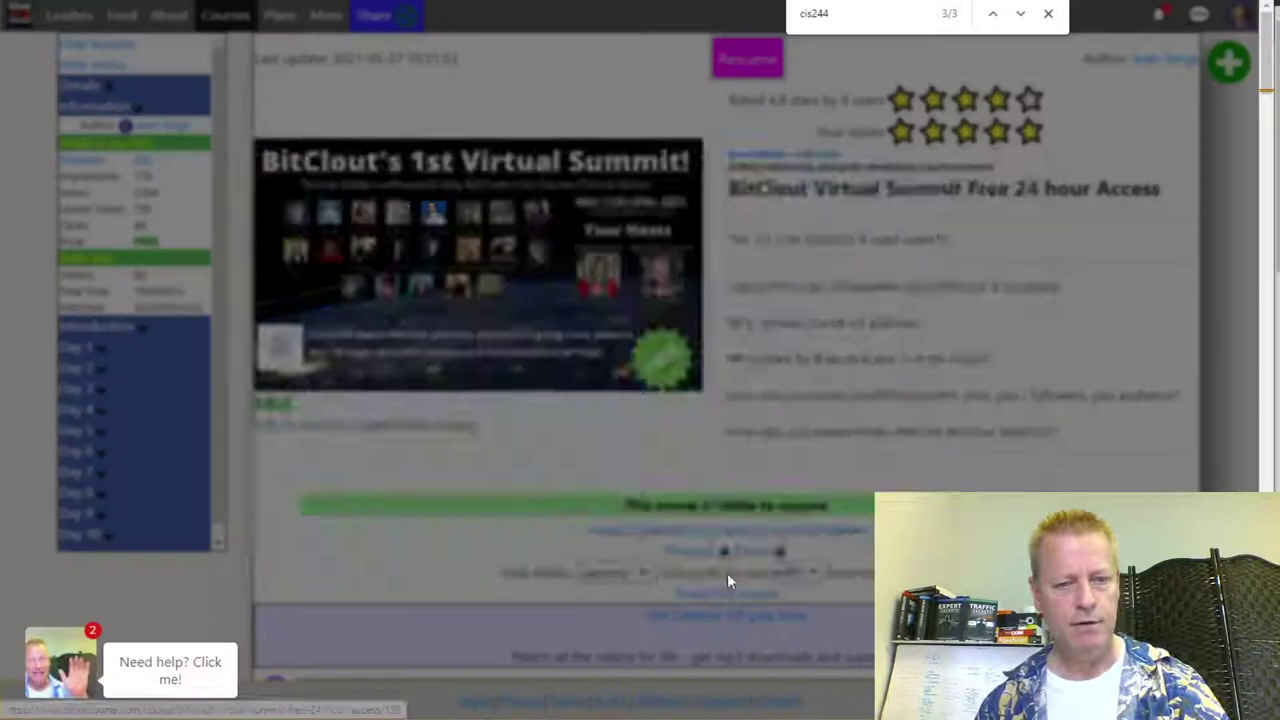
left_click(727, 594)
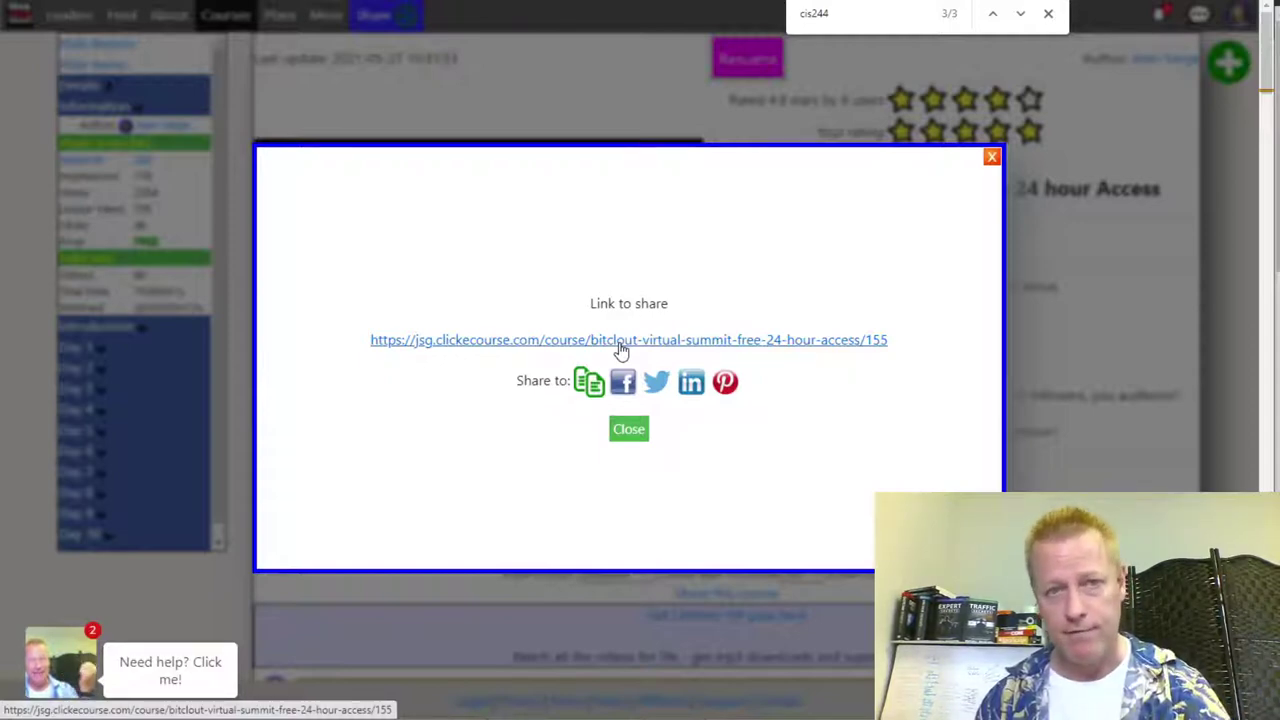
right_click(621, 345)
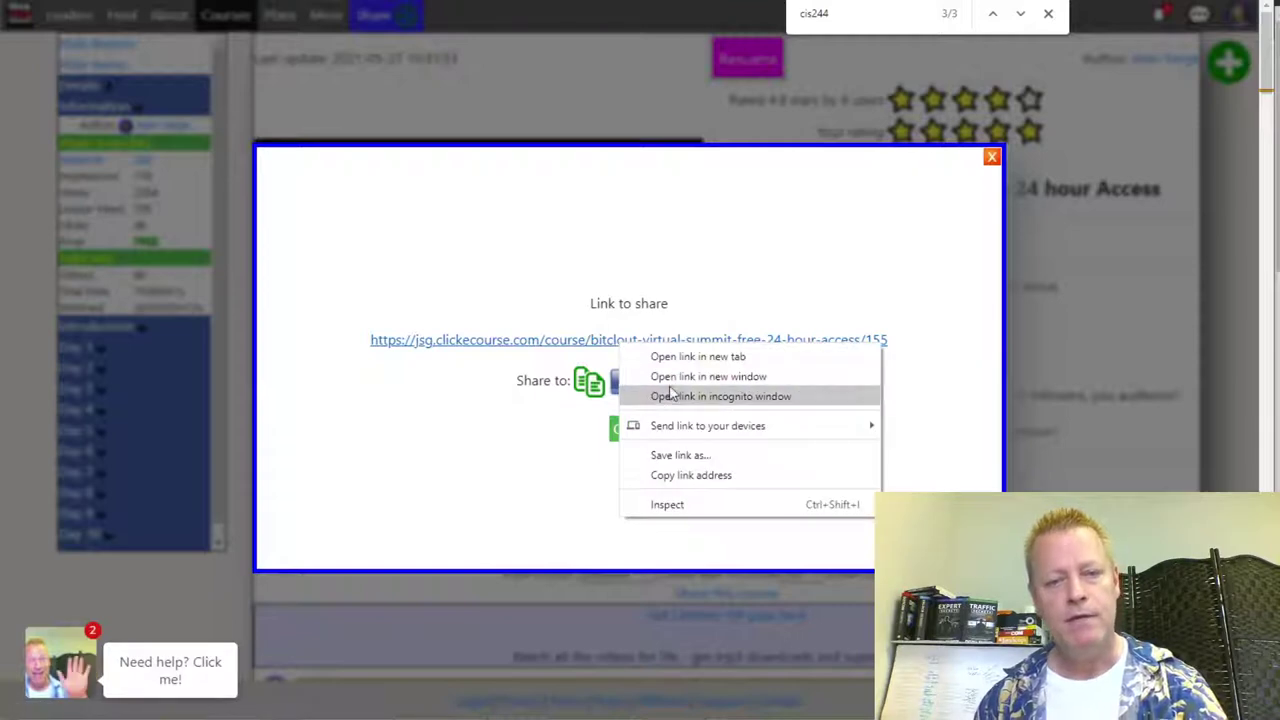
left_click(672, 395)
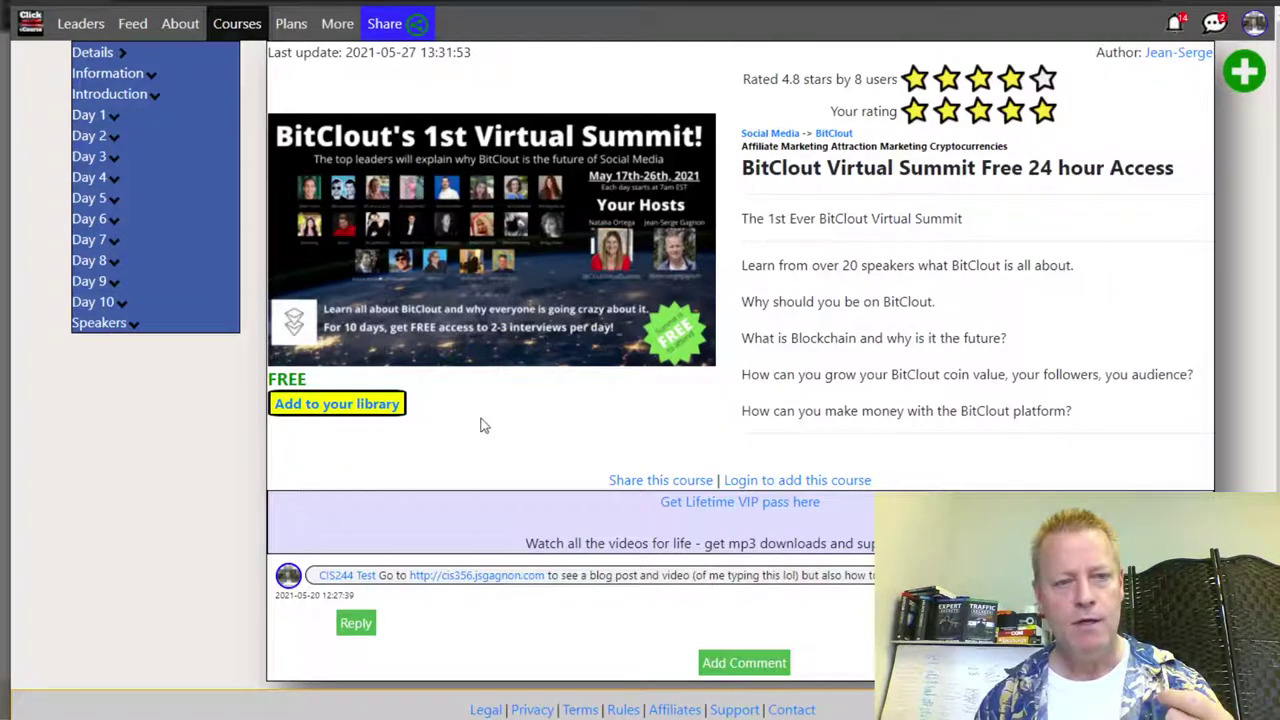
Add the free summit course to the library, expand Day 4 and Day 1, and view its share link
left_click(339, 408)
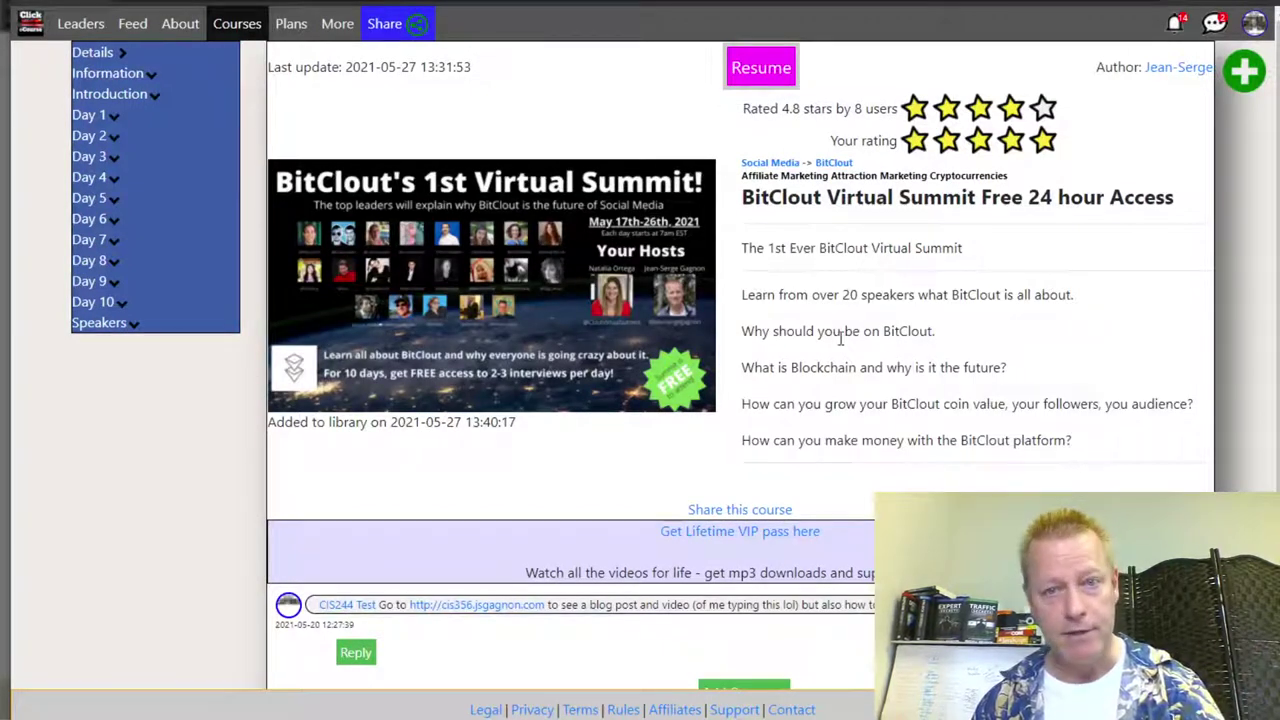
left_click(115, 177)
left_click(150, 116)
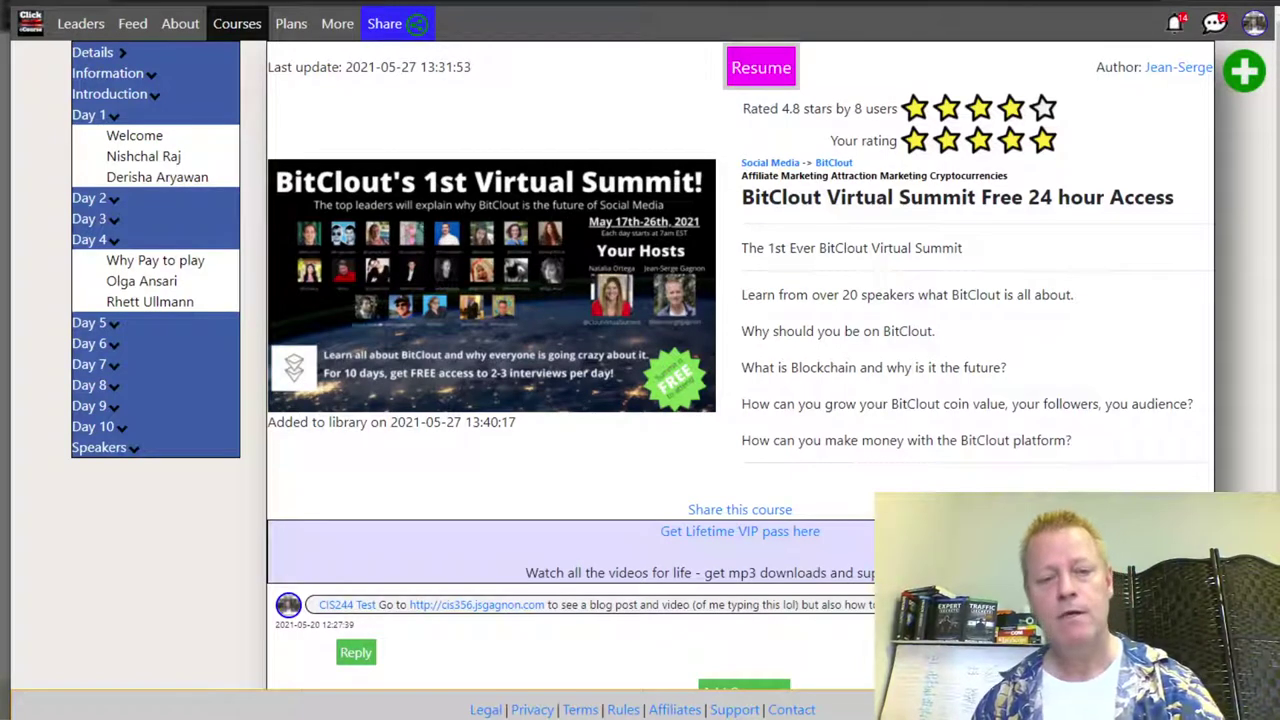
scroll(800, 590, "down", 2)
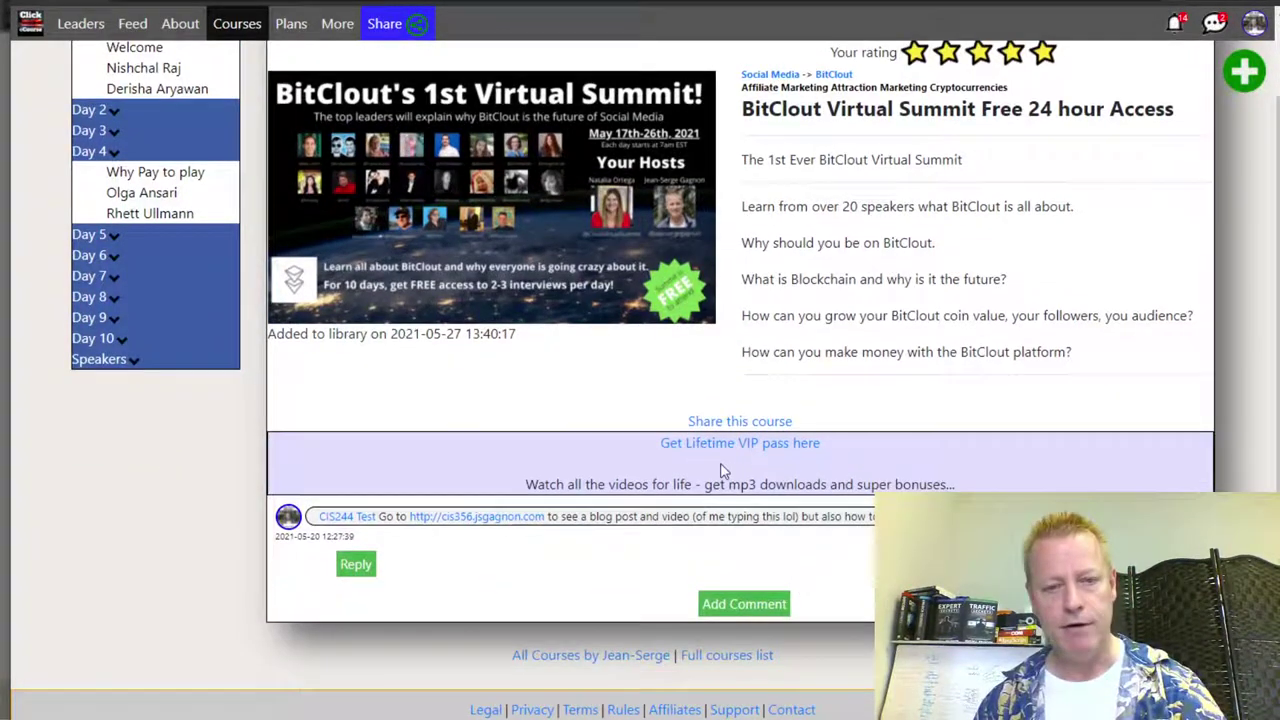
left_click(735, 425)
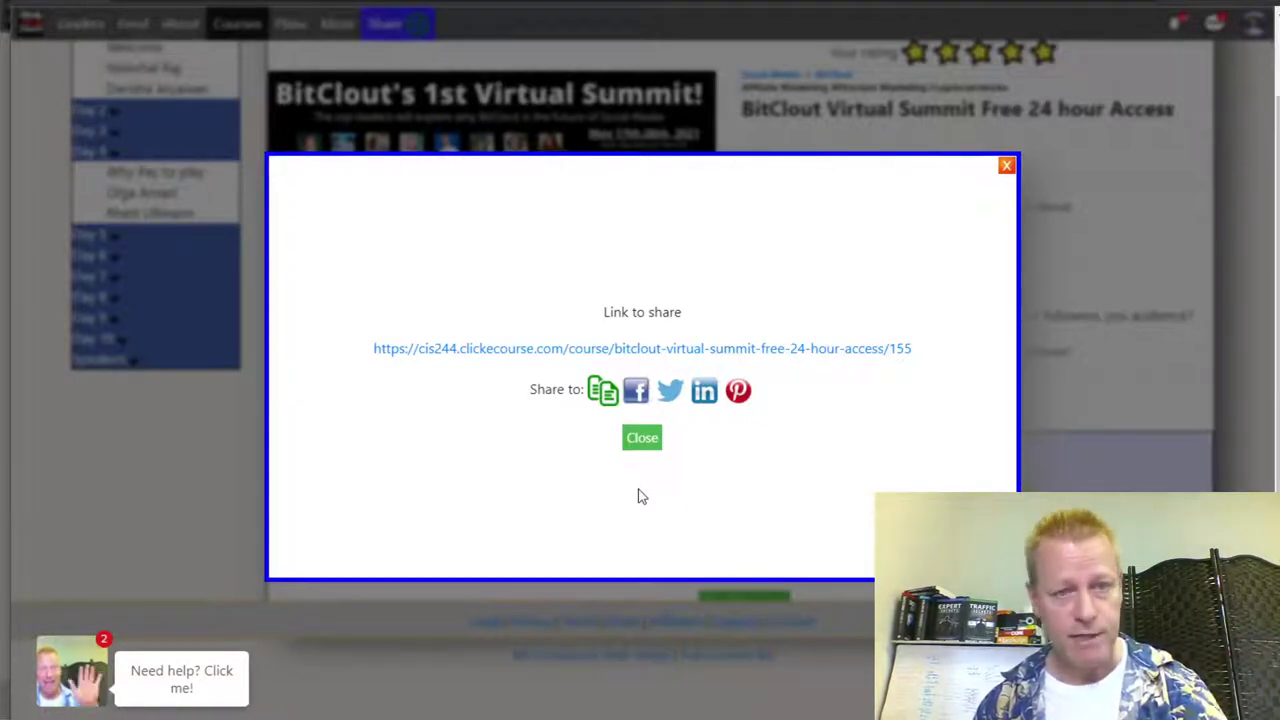
Select the 'register for free' wording in the Notepad summit outline
key("alt+Tab")
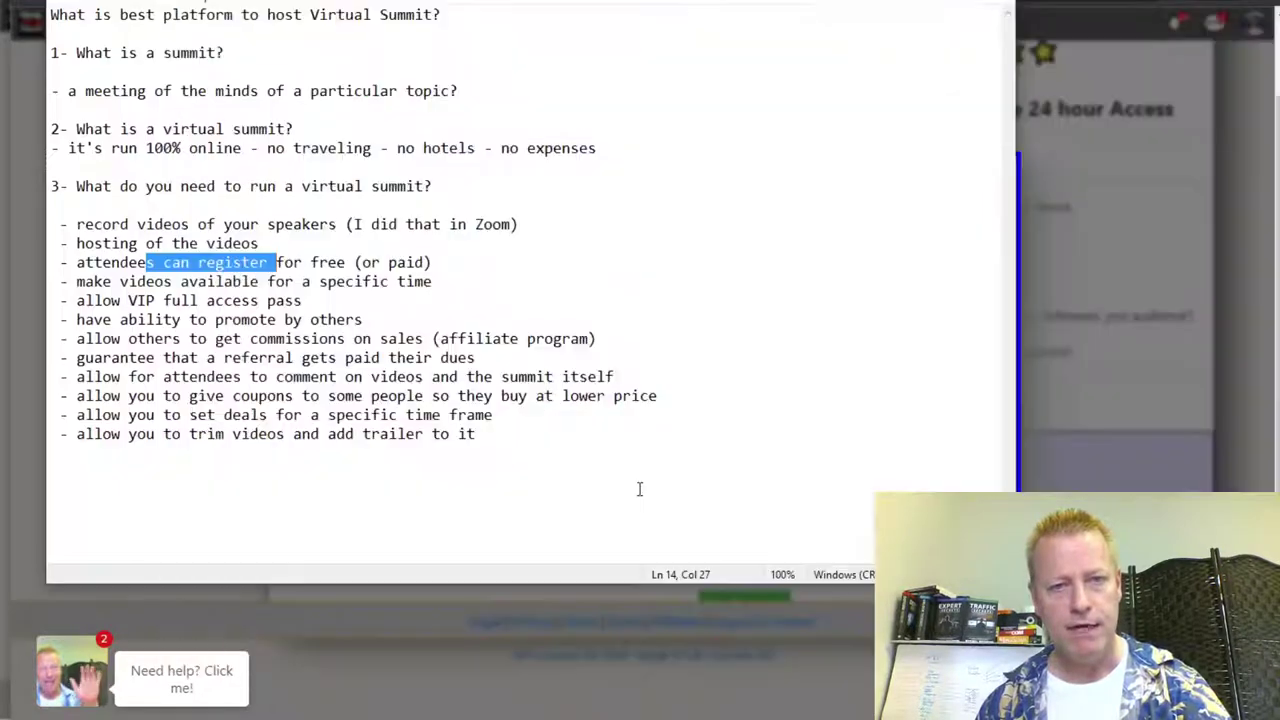
left_click(195, 302)
left_click_drag(206, 262, 356, 262)
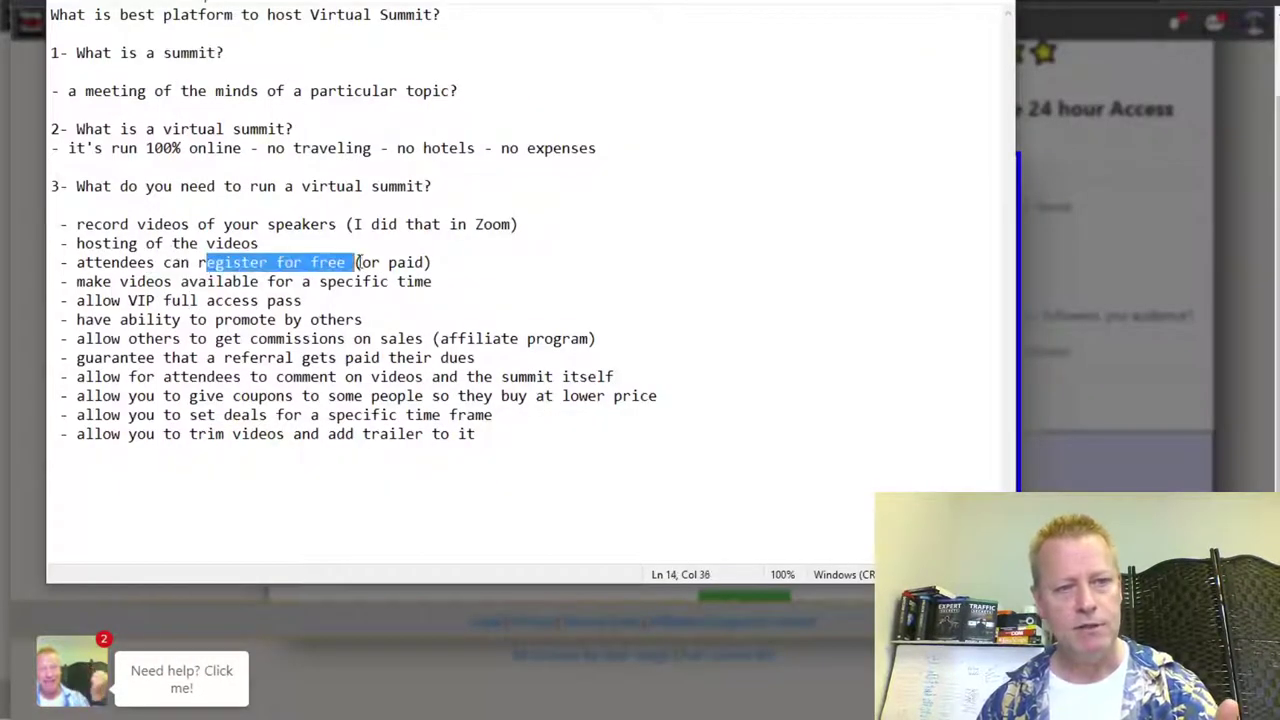
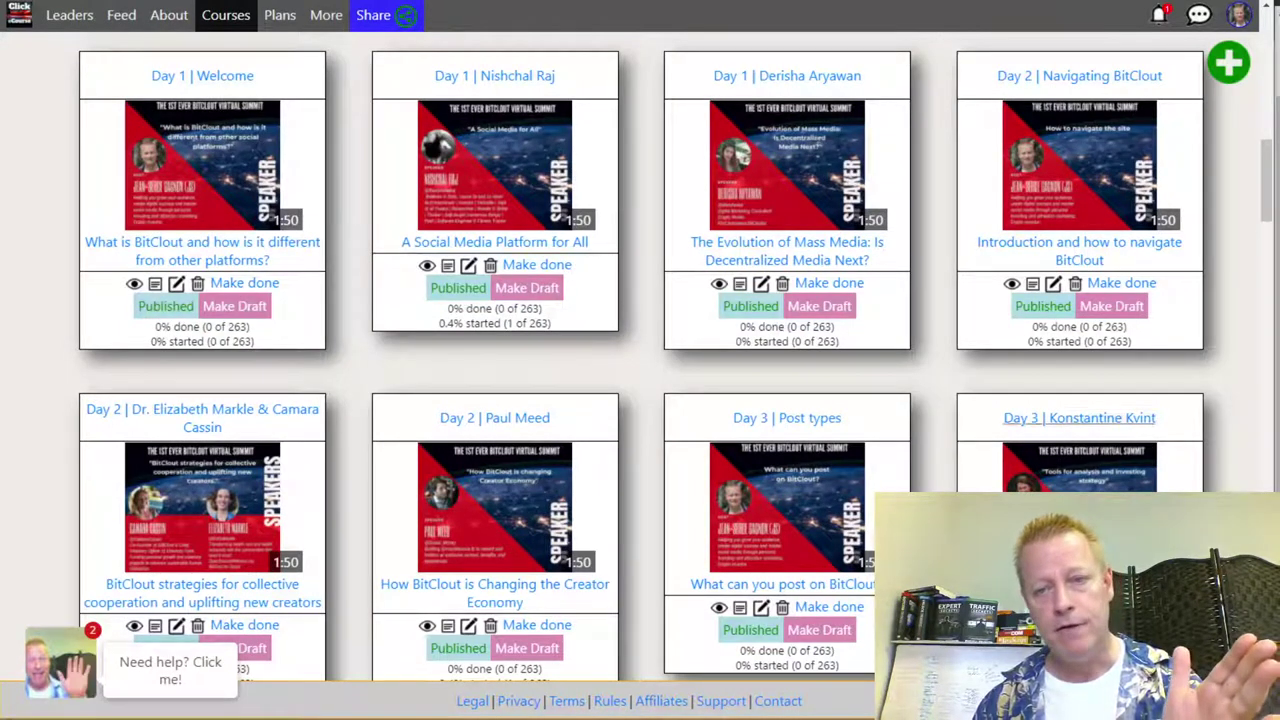
Turn the Navigating BitClout lesson and the Day 2 and Day 3 lessons into drafts
left_click(1110, 306)
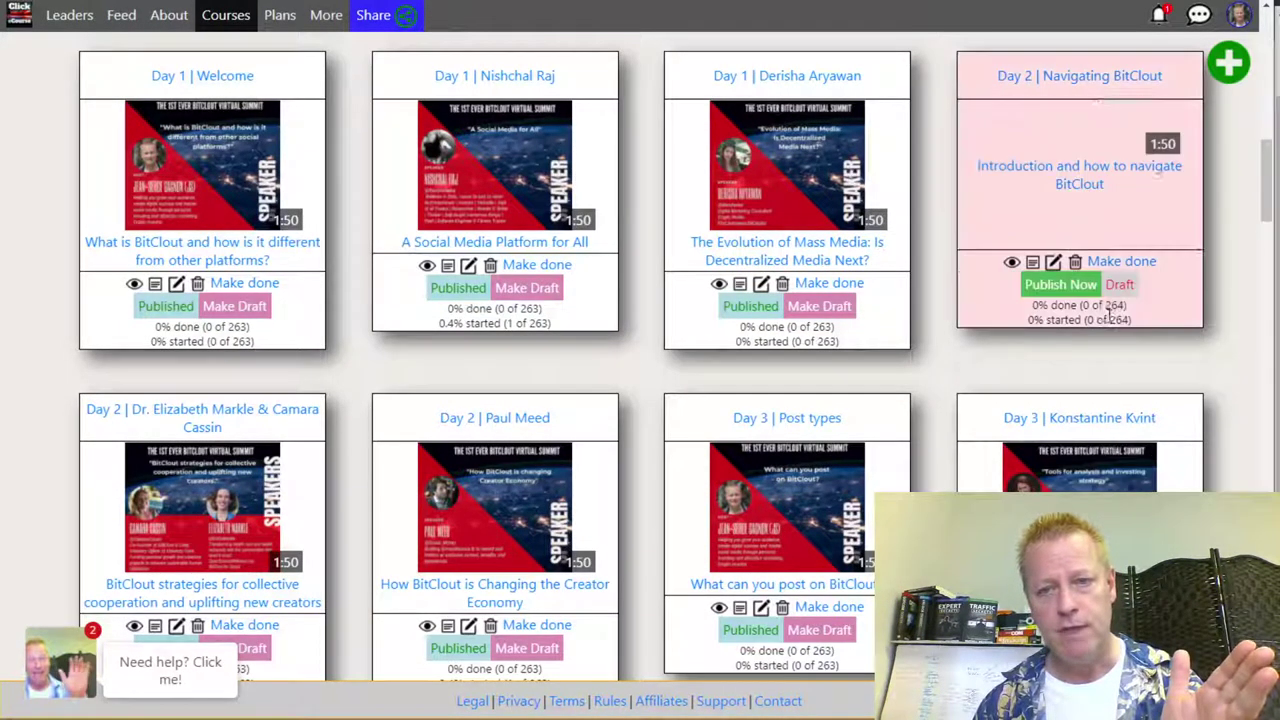
left_click(247, 655)
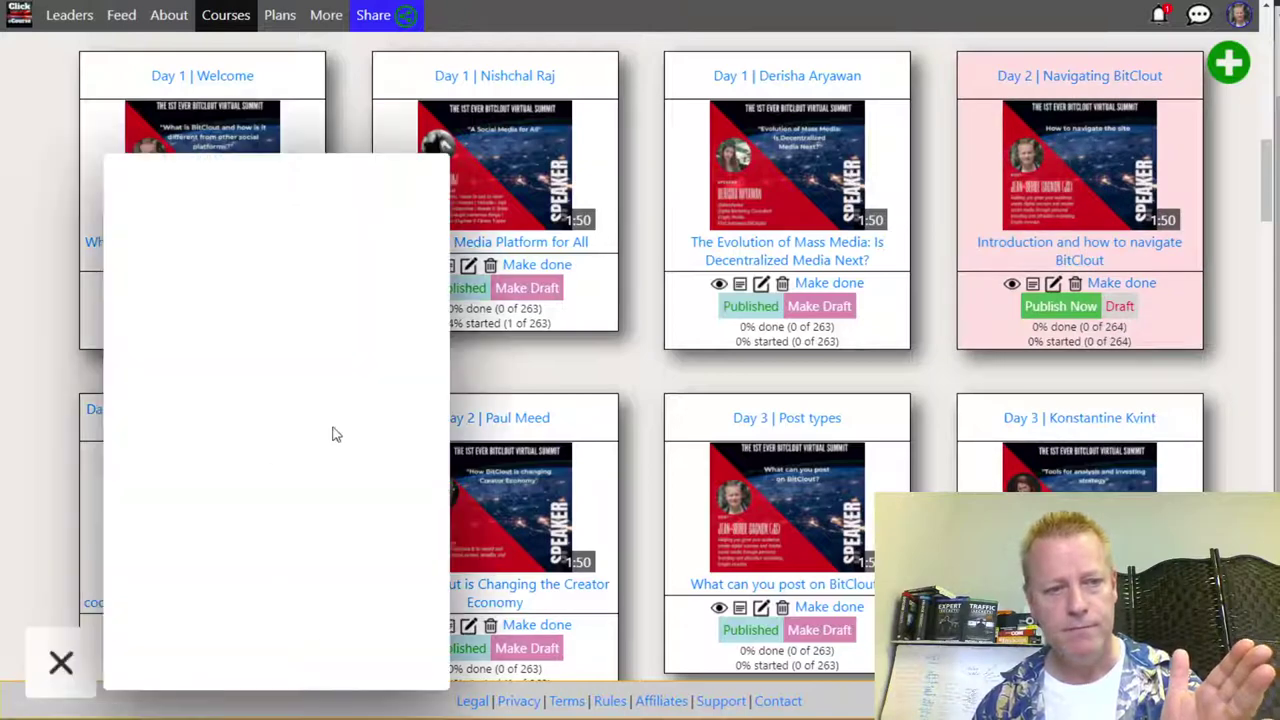
scroll(170, 594, "down", 3)
left_click(52, 662)
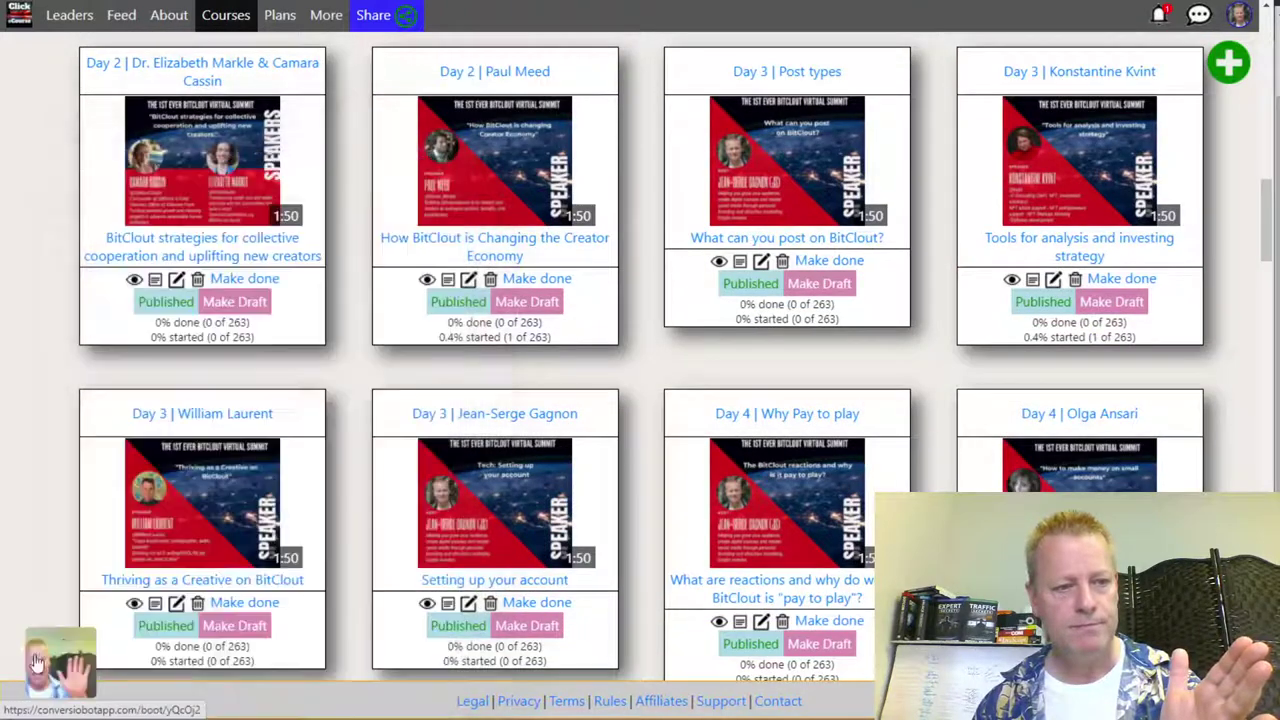
left_click(234, 301)
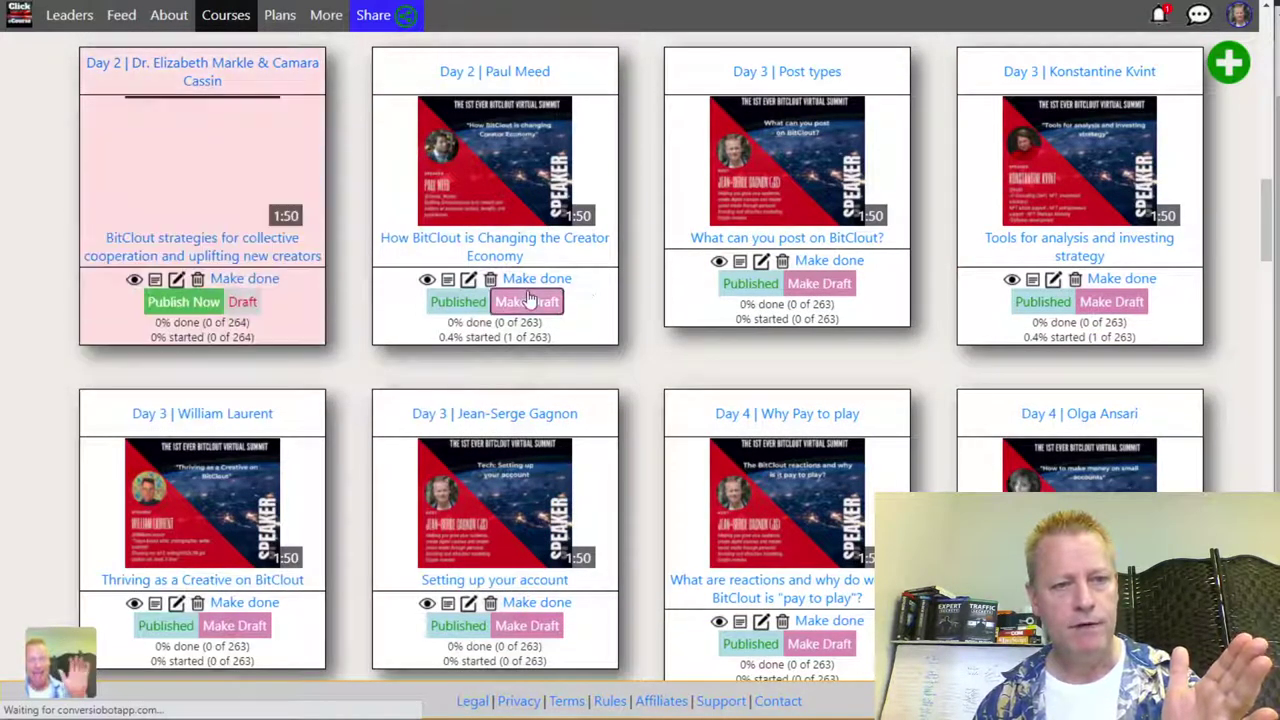
left_click(527, 301)
left_click(819, 283)
left_click(1111, 301)
scroll(851, 409, "up", 3)
left_click(527, 288)
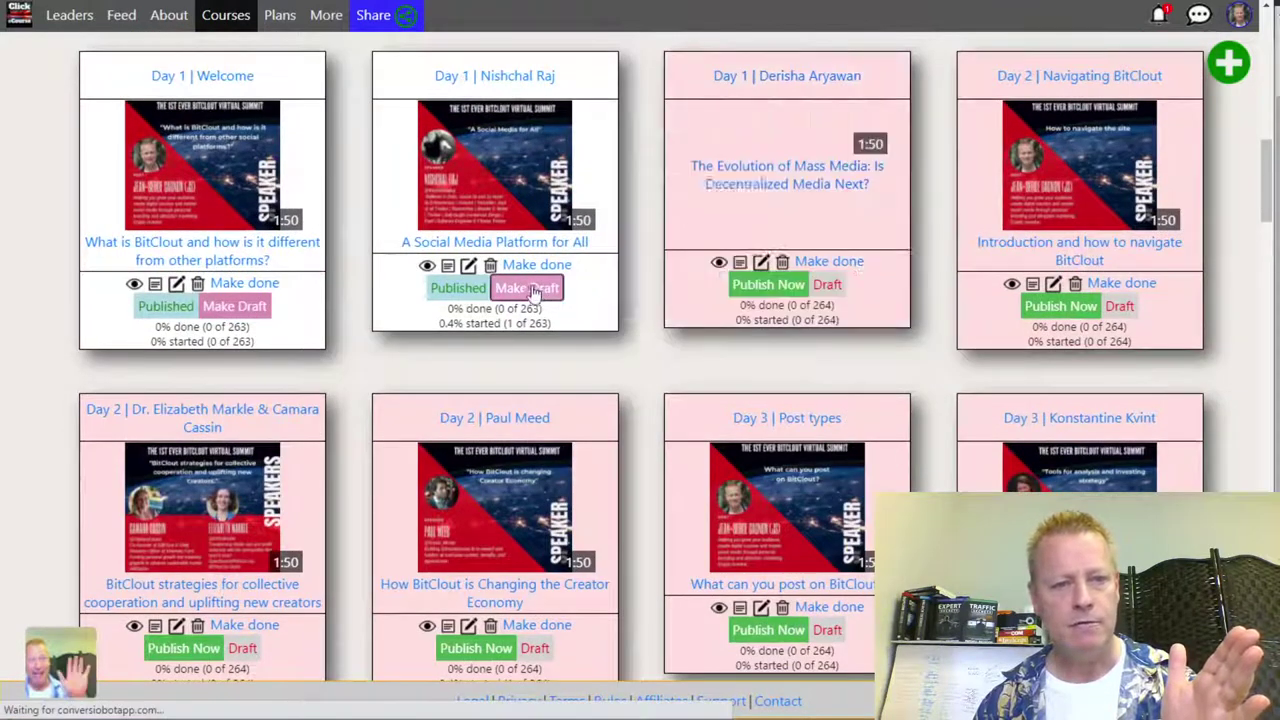
left_click(234, 306)
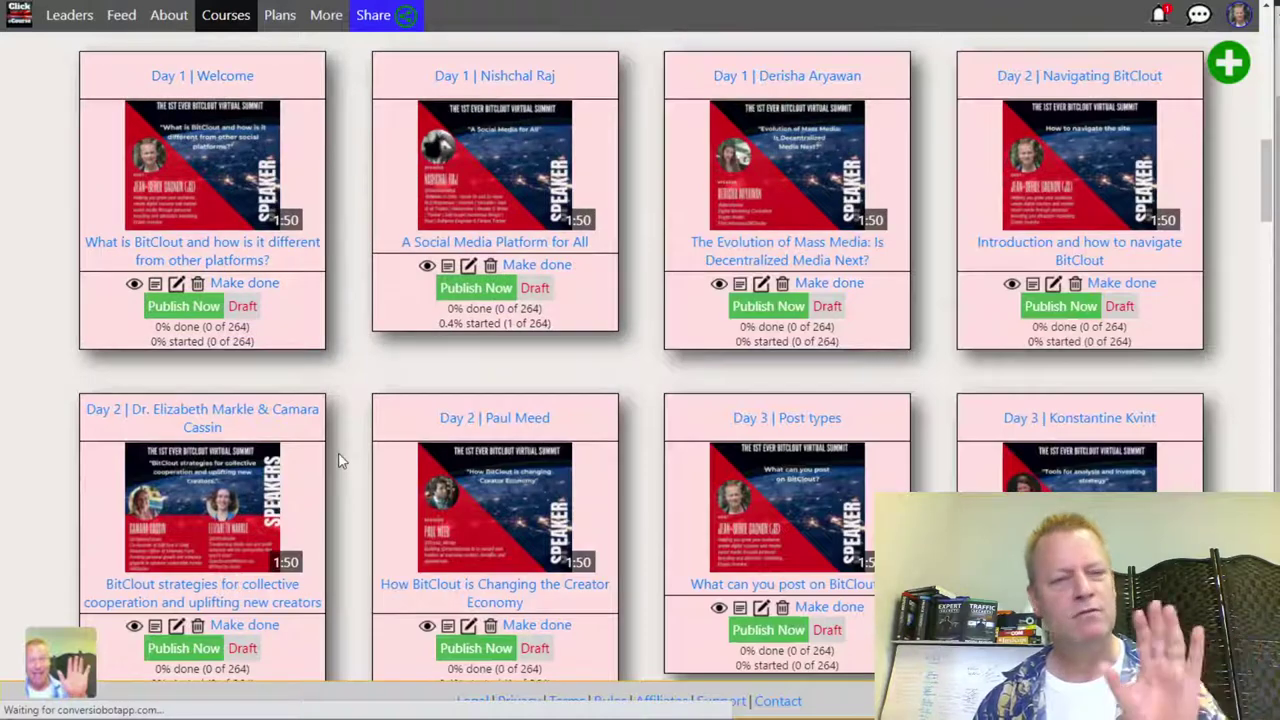
scroll(338, 460, "up", 2)
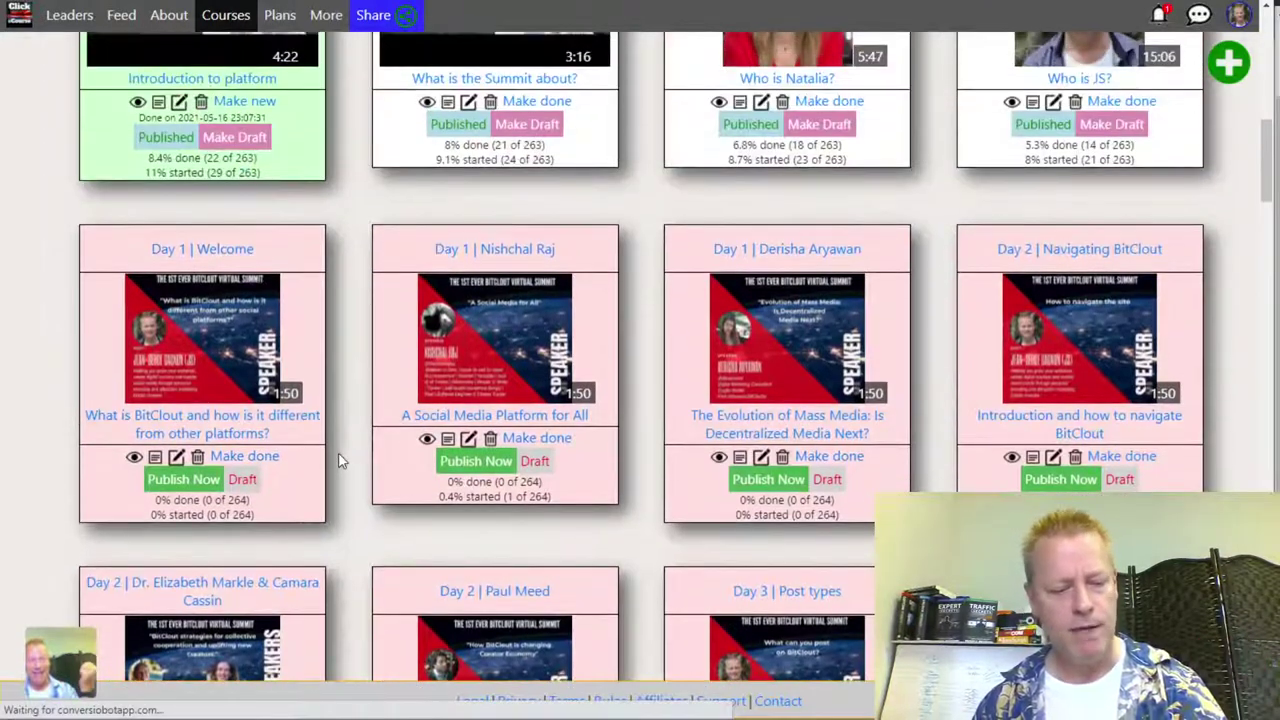
key("alt+Tab")
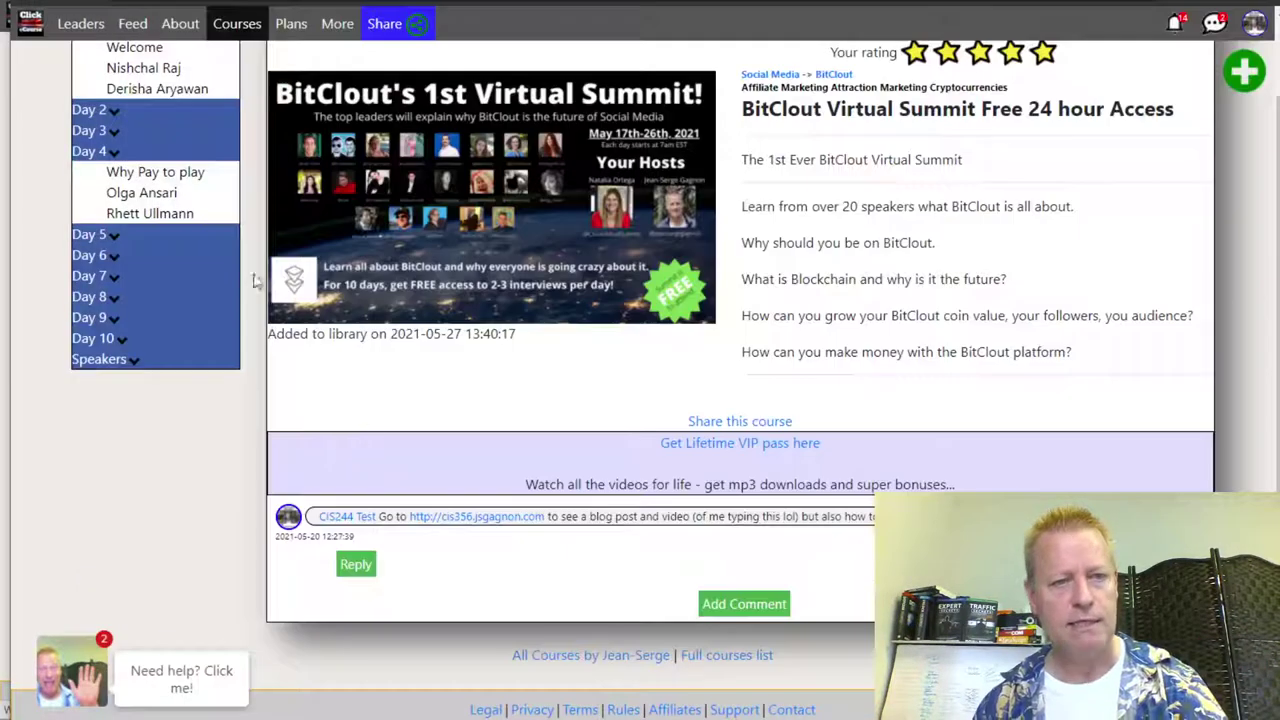
Reload the attendee page and check Day 1–2 are gone and Day 3 lacks drafted lessons
scroll(122, 128, "up", 1)
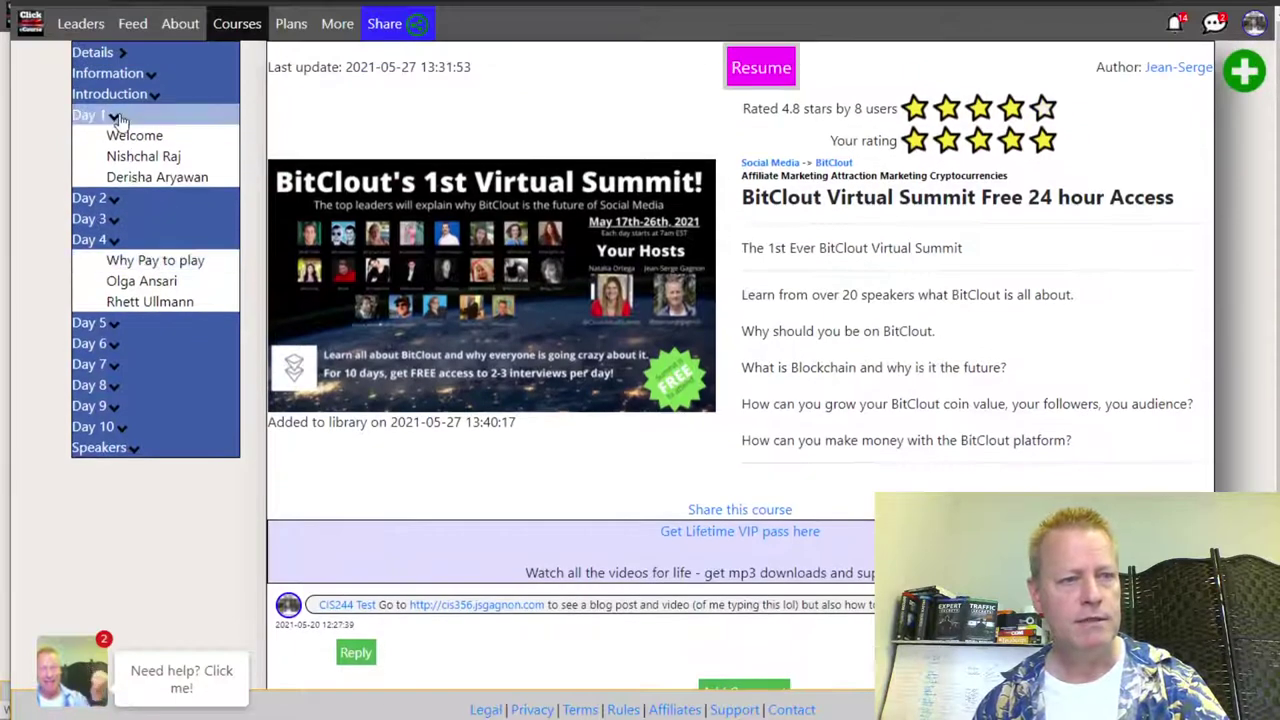
left_click(80, 23)
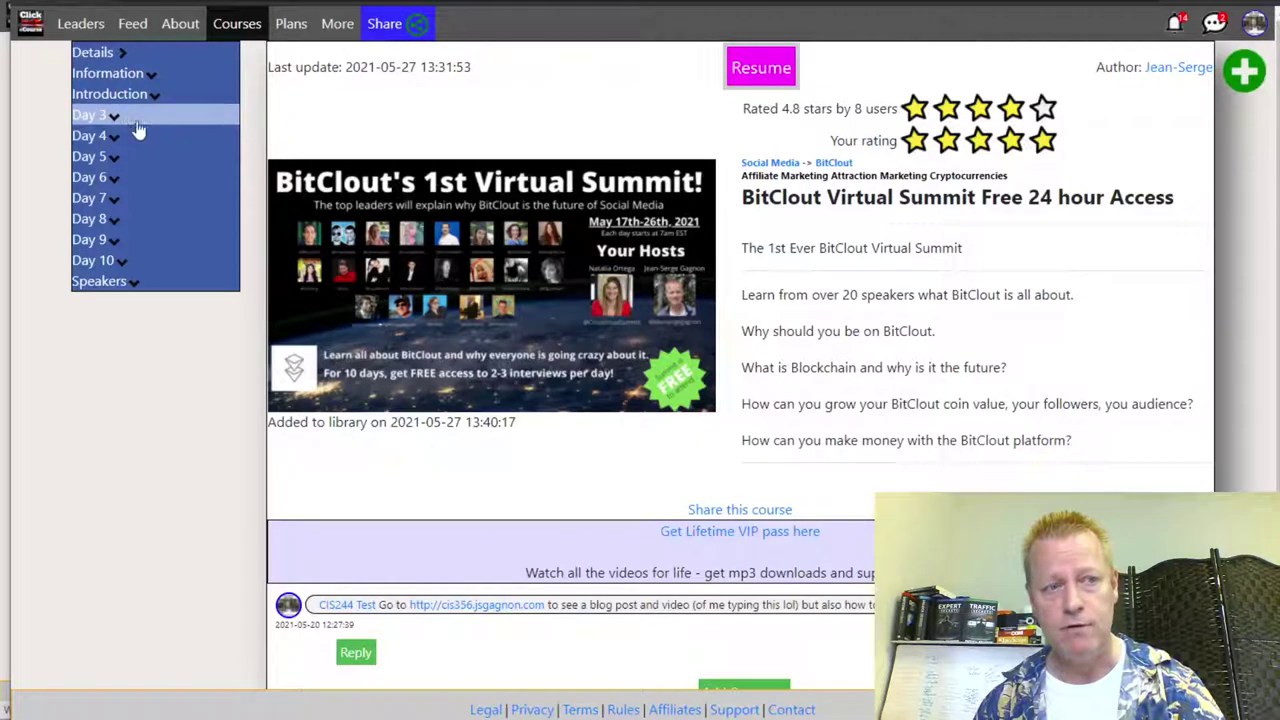
left_click(138, 118)
left_click(139, 118)
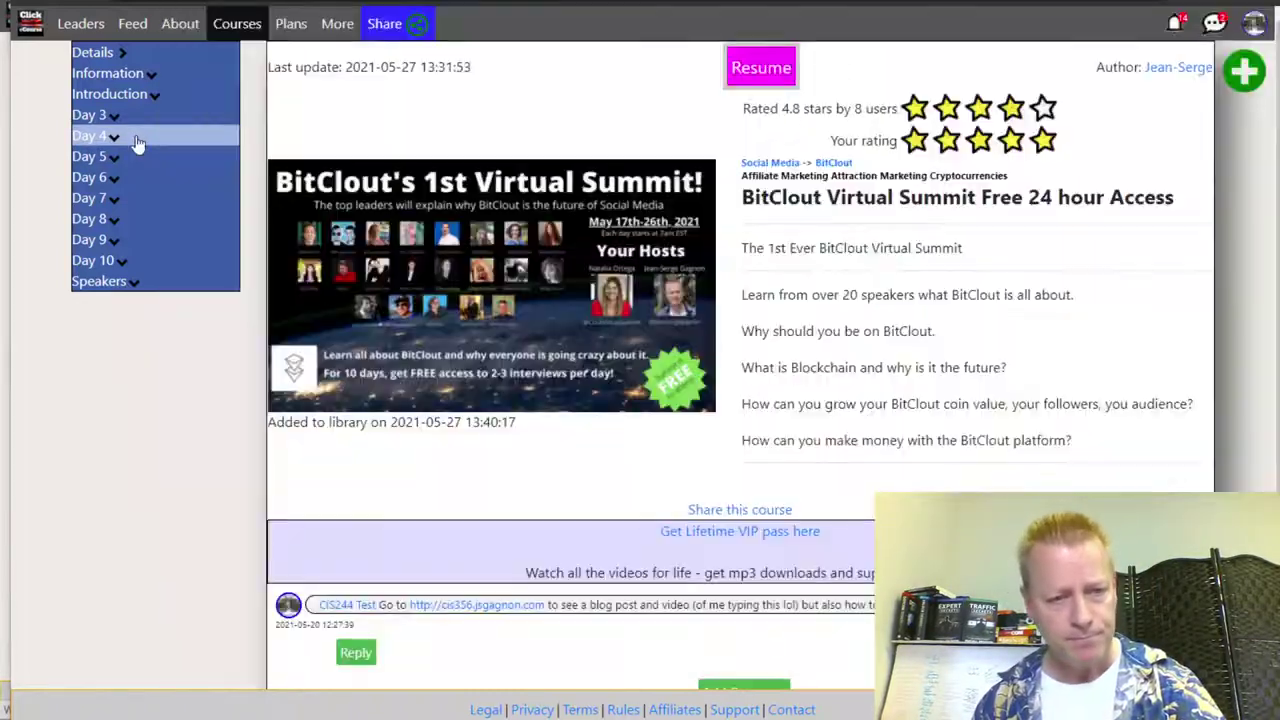
left_click(138, 143)
scroll(374, 96, "up", 4)
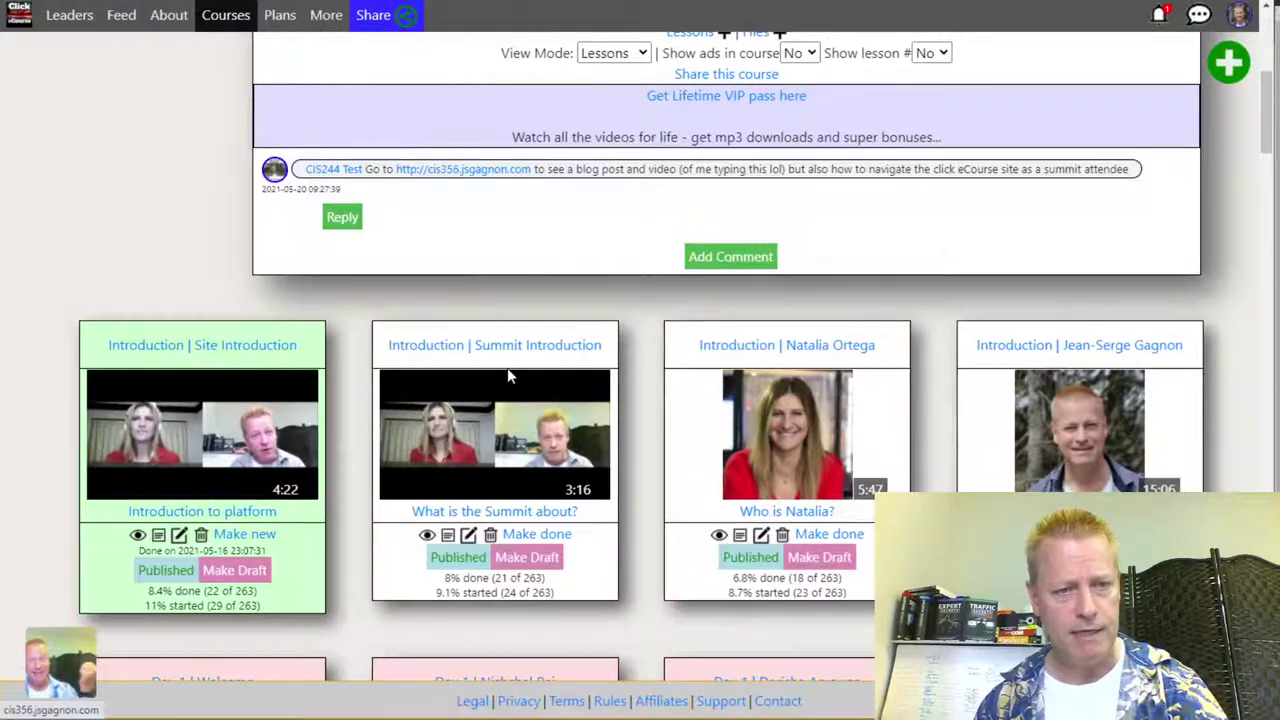
scroll(575, 420, "down", 5)
left_click(183, 479)
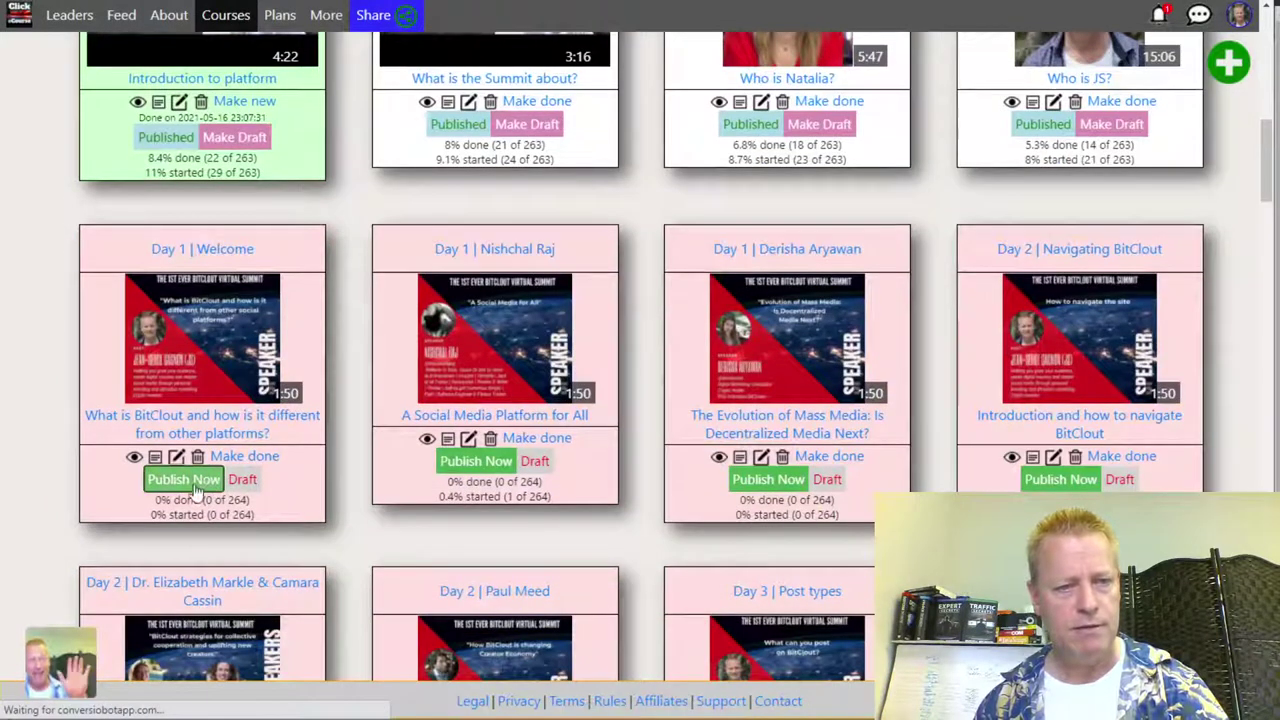
left_click(475, 461)
left_click(757, 481)
left_click(1060, 479)
Republish the Day 2 Markle and Meed lessons and Day 3 Post types and Kvint lessons
scroll(1060, 479, "down", 3)
left_click(208, 477)
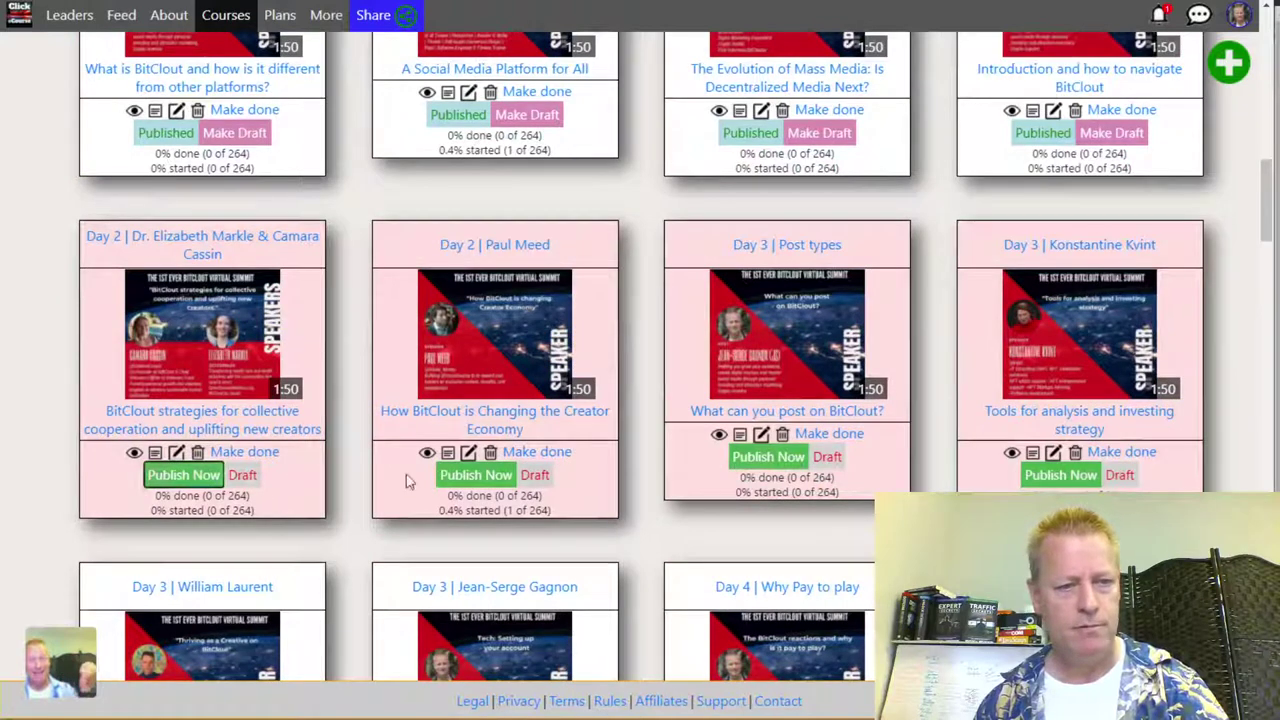
left_click(470, 475)
left_click(767, 457)
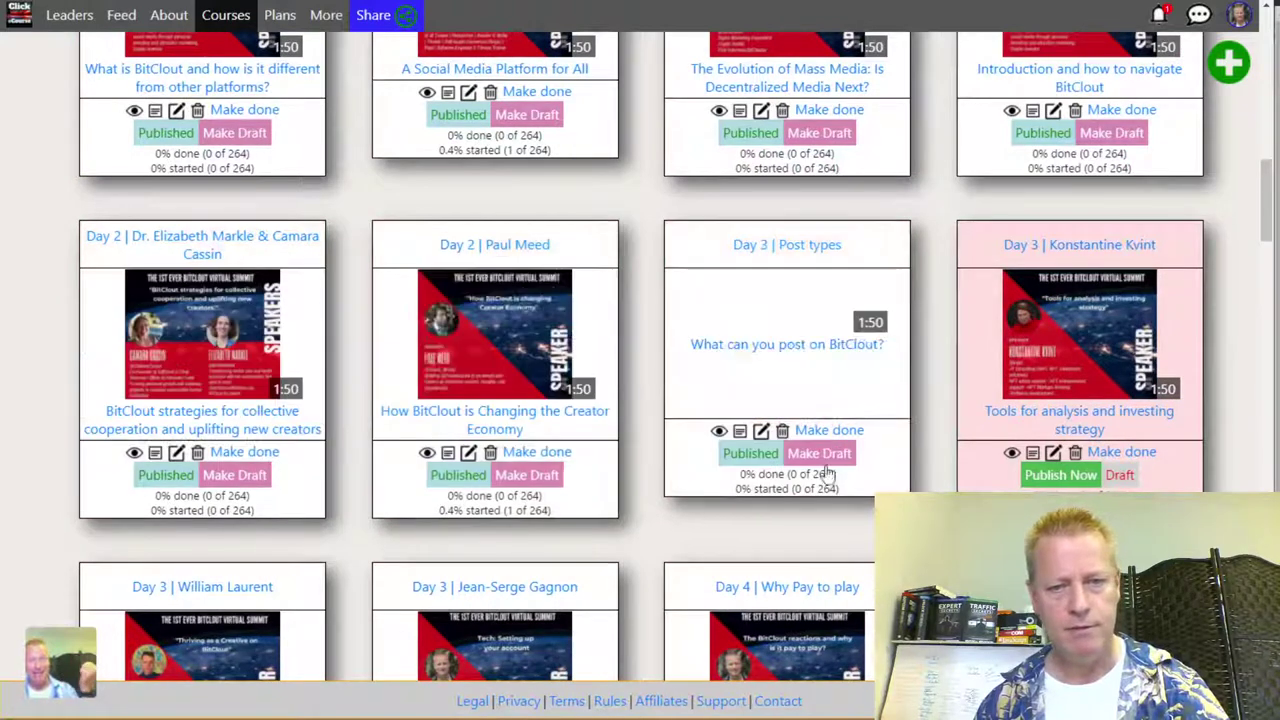
left_click(1060, 475)
scroll(905, 476, "down", 4)
scroll(905, 476, "up", 5)
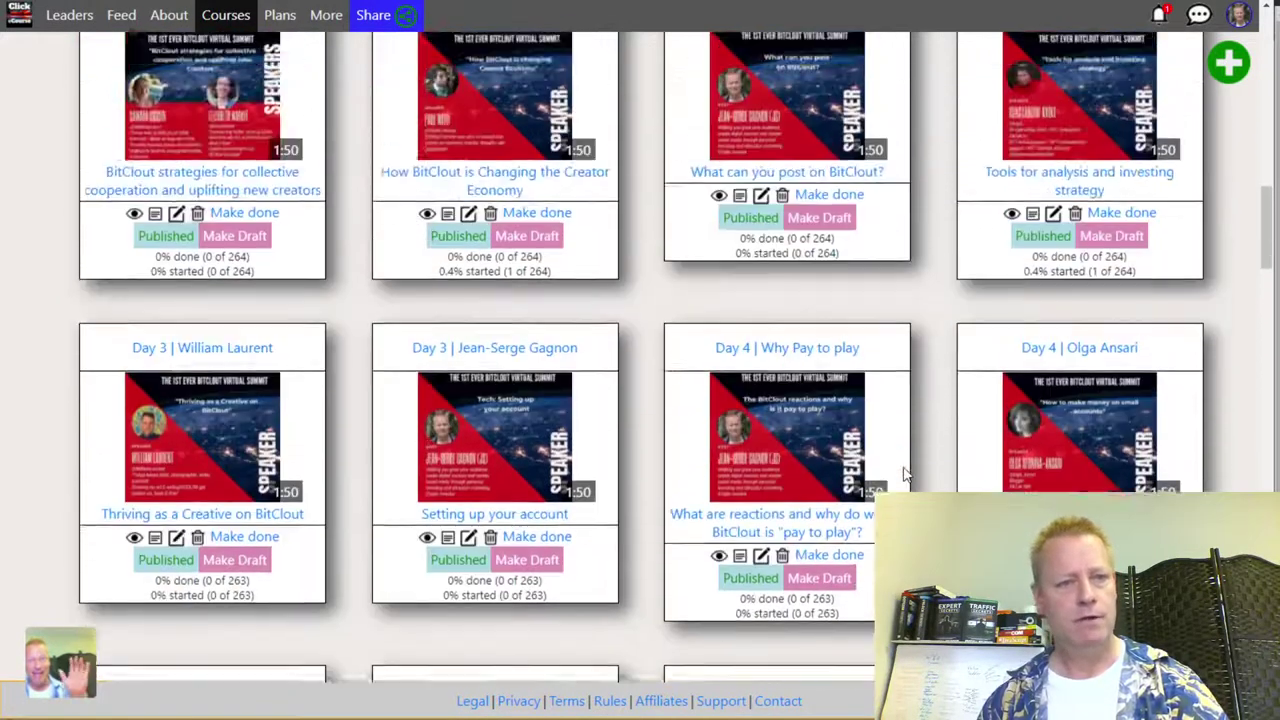
scroll(903, 347, "up", 5)
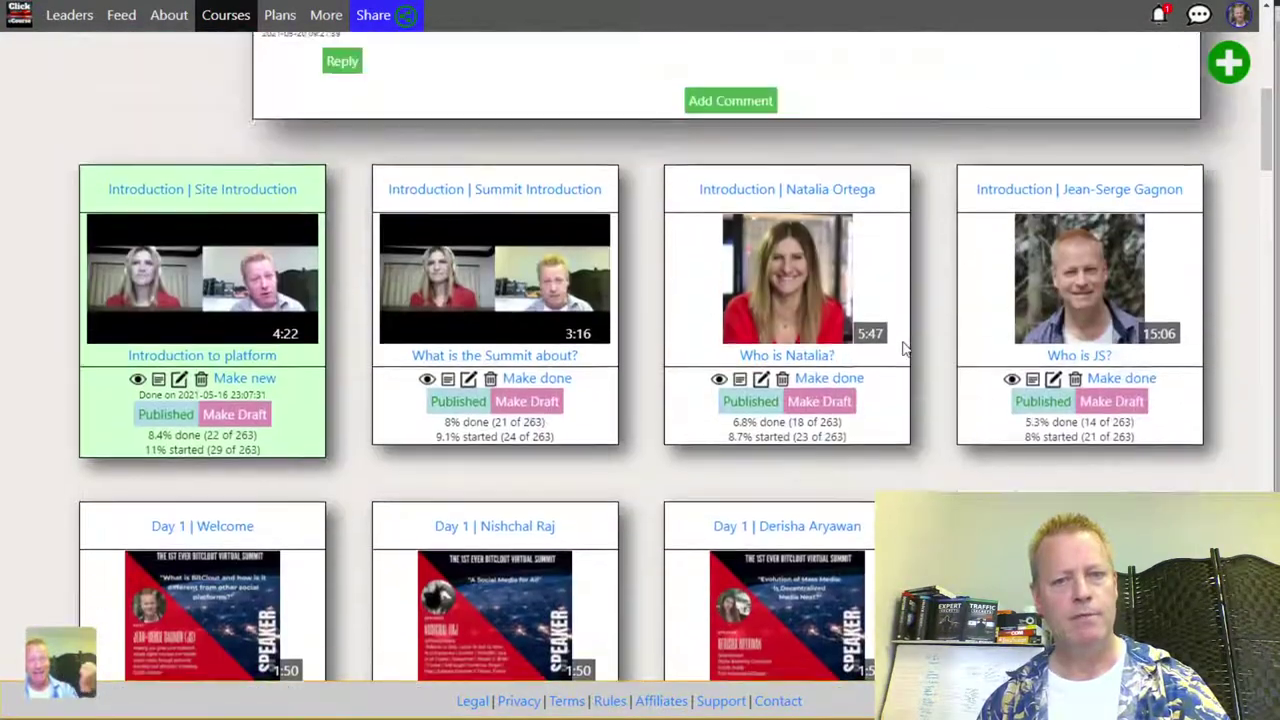
key("alt+Tab")
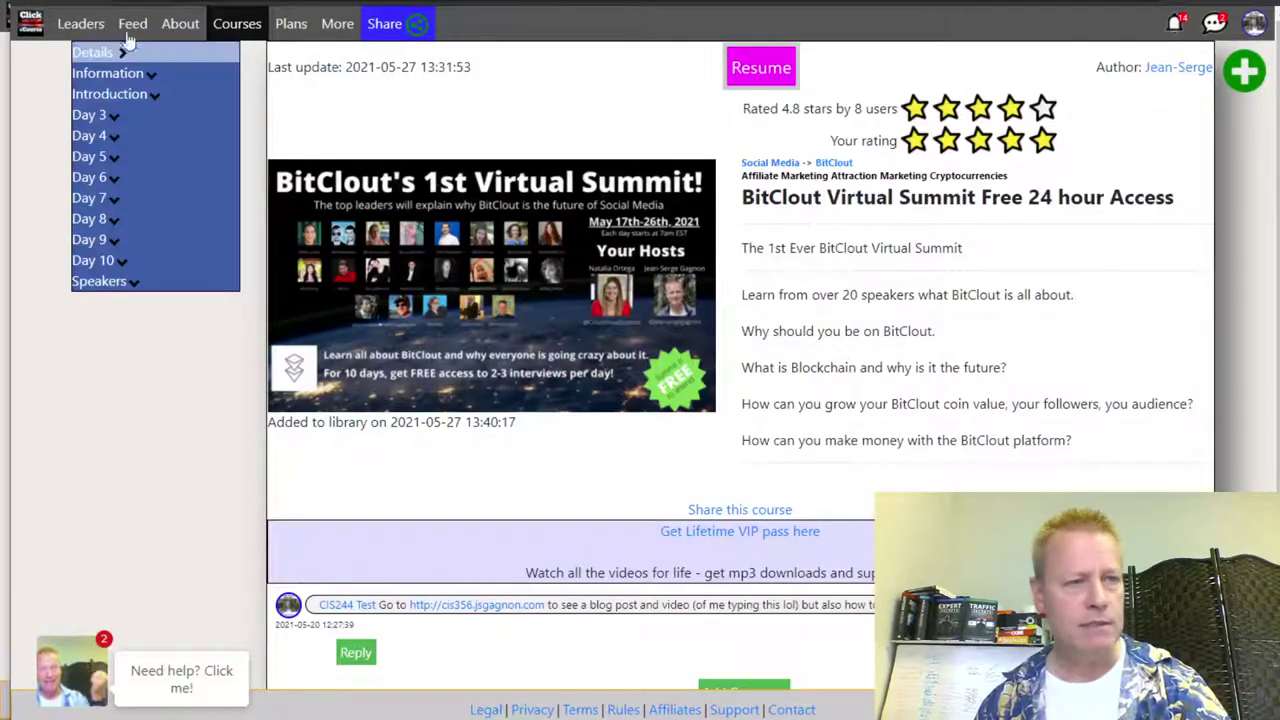
Reload the attendee course page through Details to see Day 1 through Day 10 listed
left_click(147, 143)
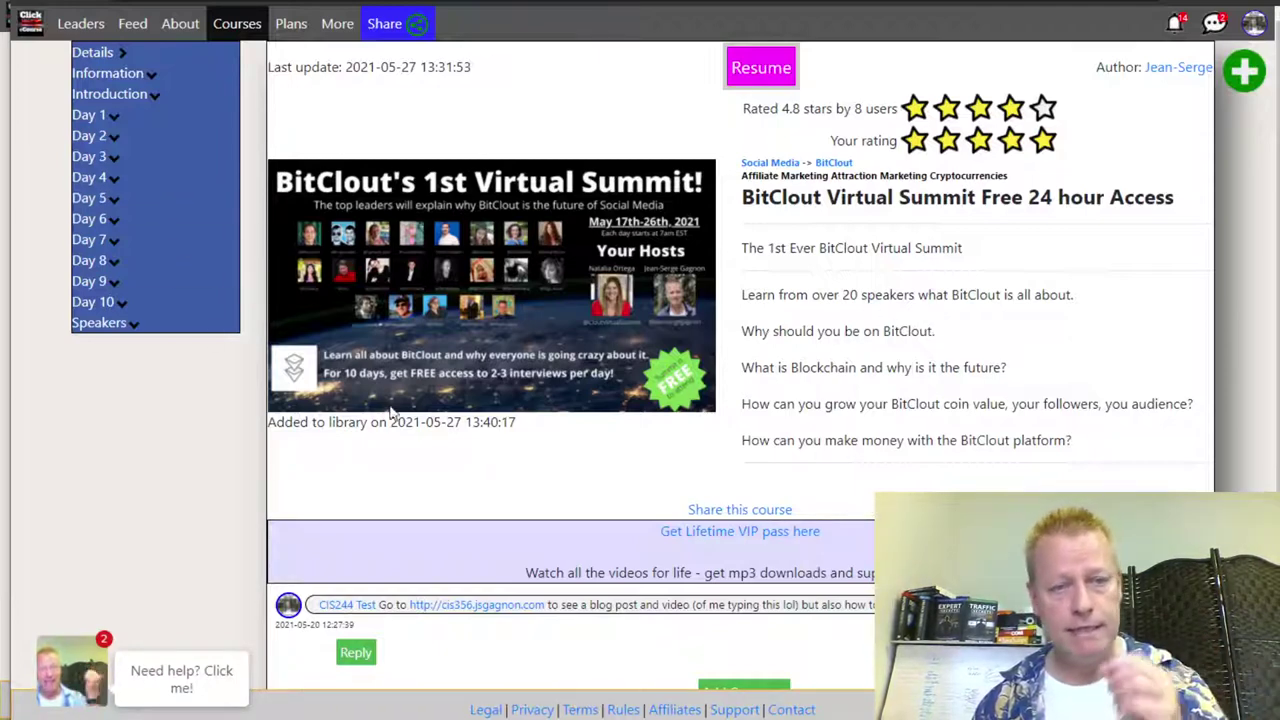
Review the notes.txt summit checklist, marking the trimming videos and trailer line, then return to the browser
key("alt+Tab")
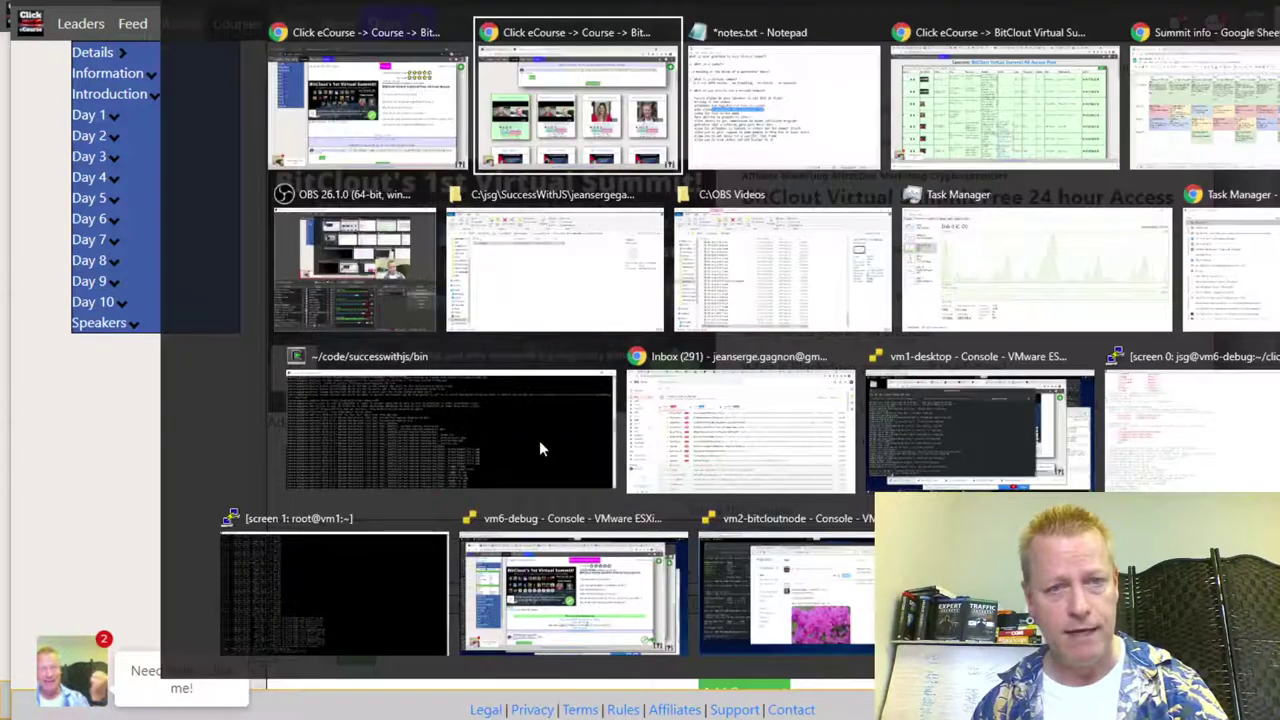
key("Tab")
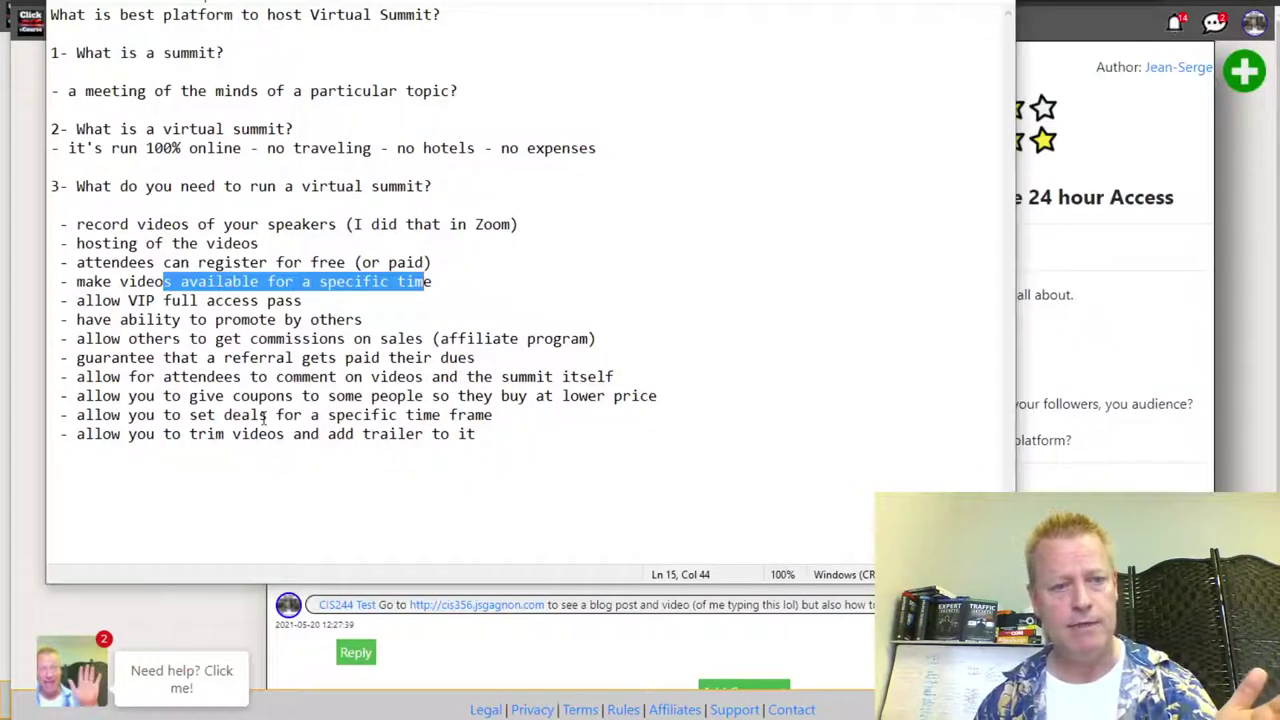
left_click_drag(198, 434, 478, 436)
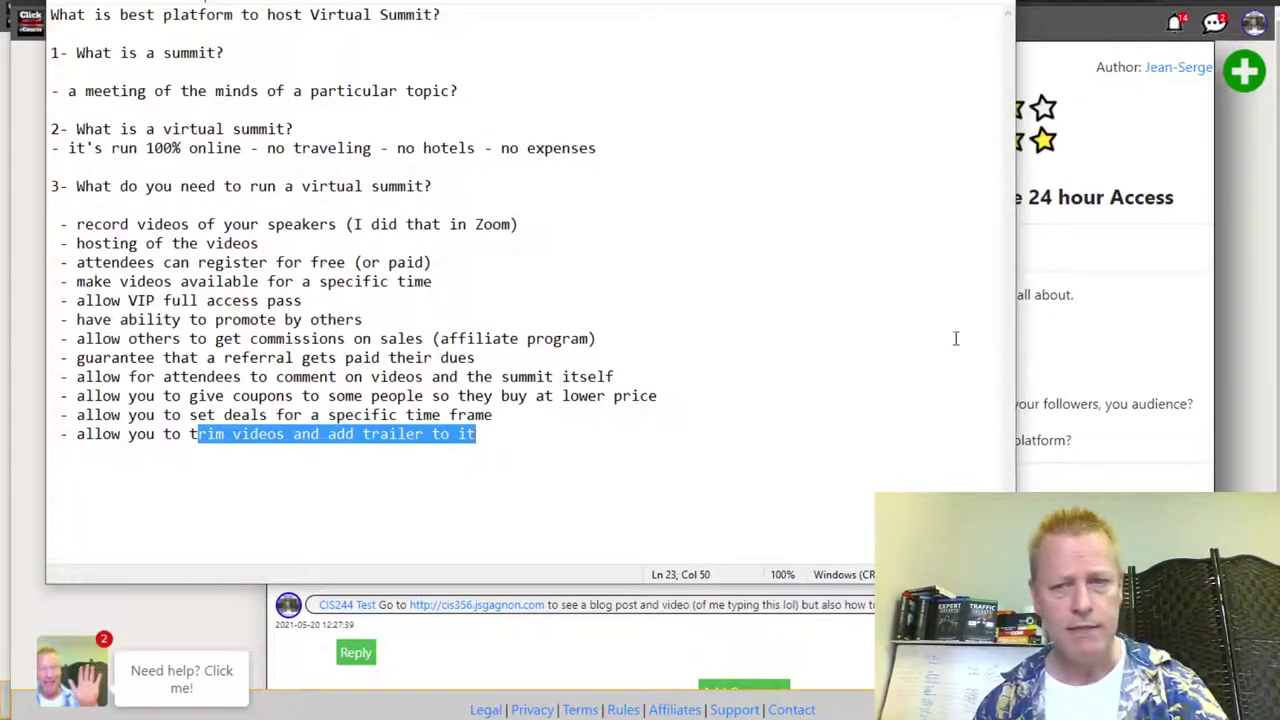
left_click(1133, 318)
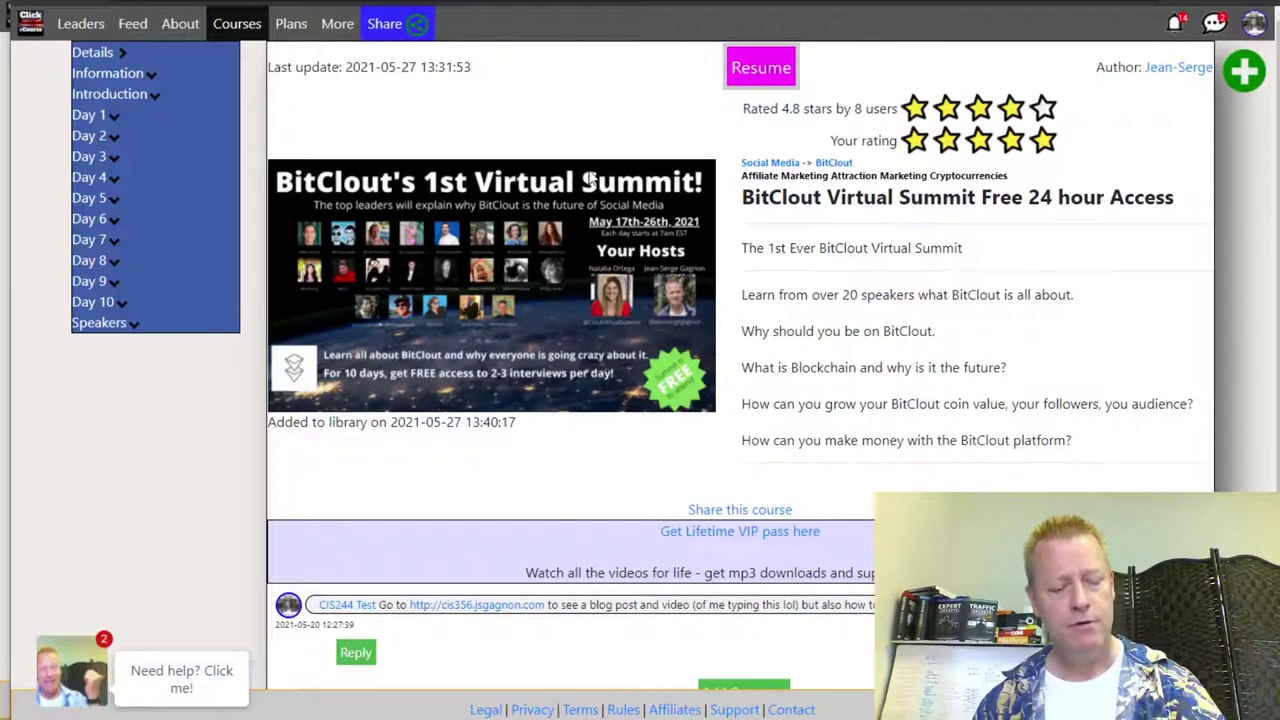
Open the All Access Pass course, noting its $197 deal and expiry, and open its deals and coupons manager
key("alt+Tab")
key("Tab")
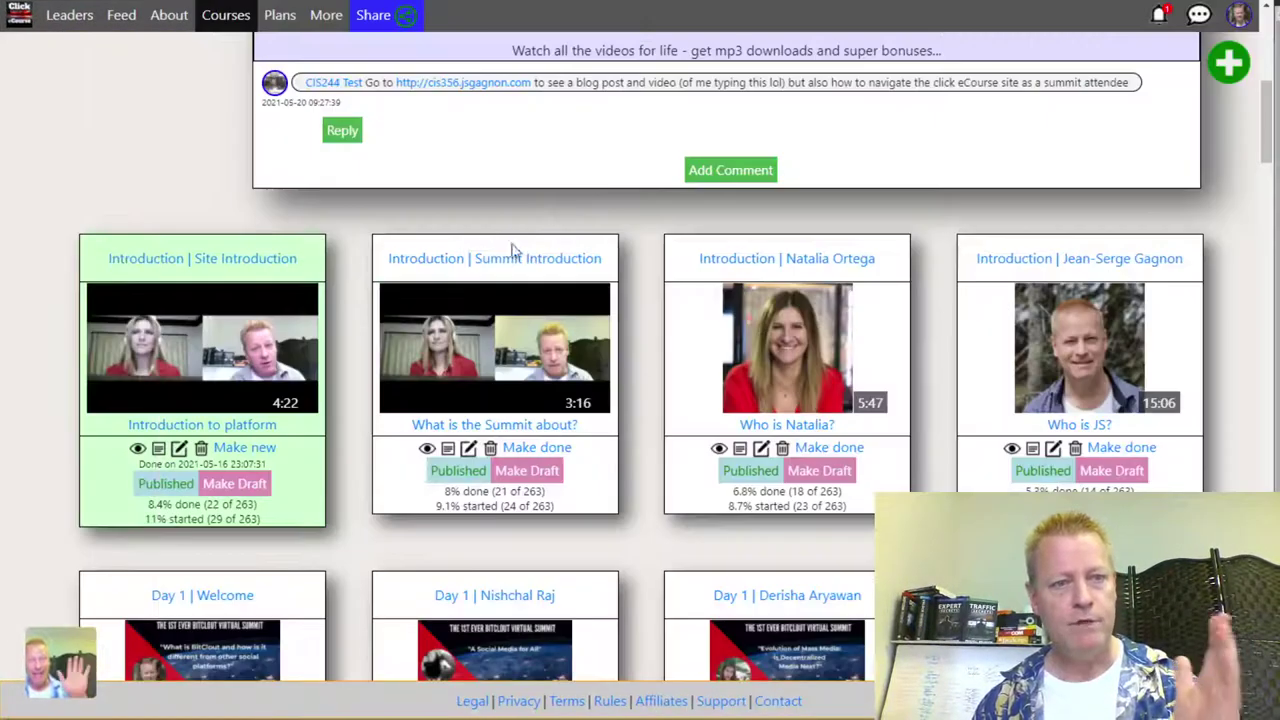
scroll(370, 222, "up", 6)
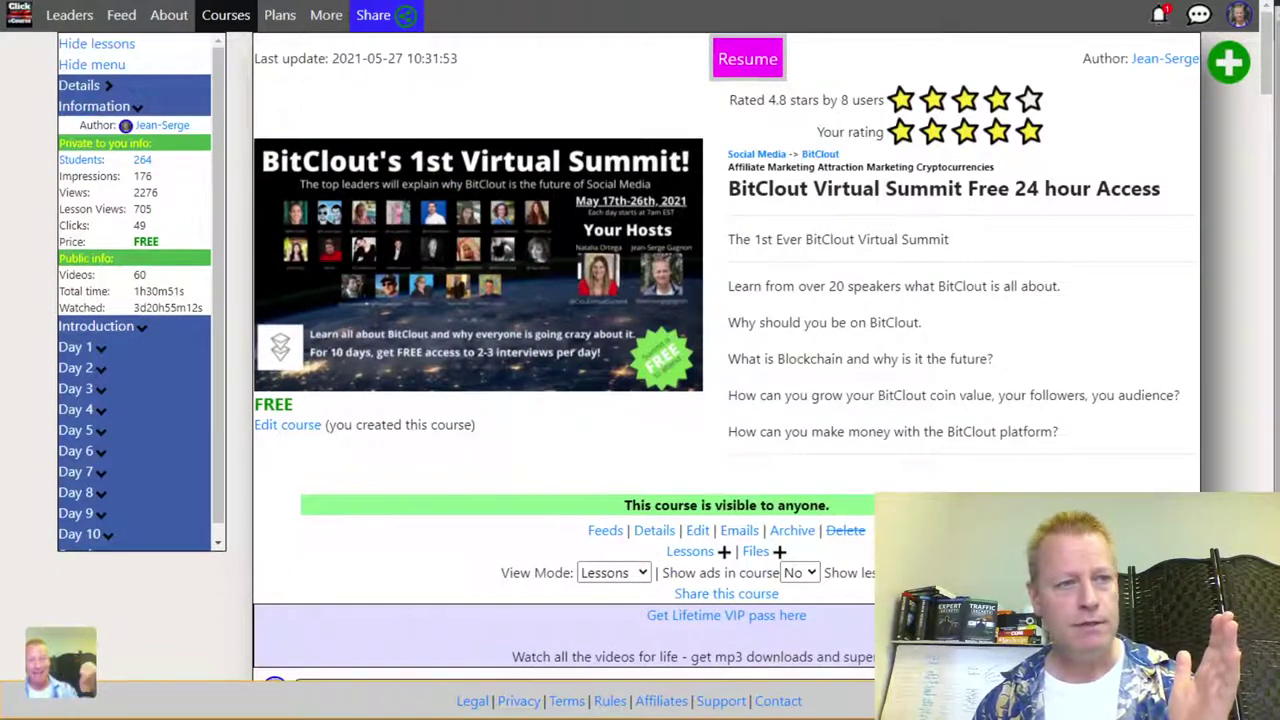
key("alt+Left")
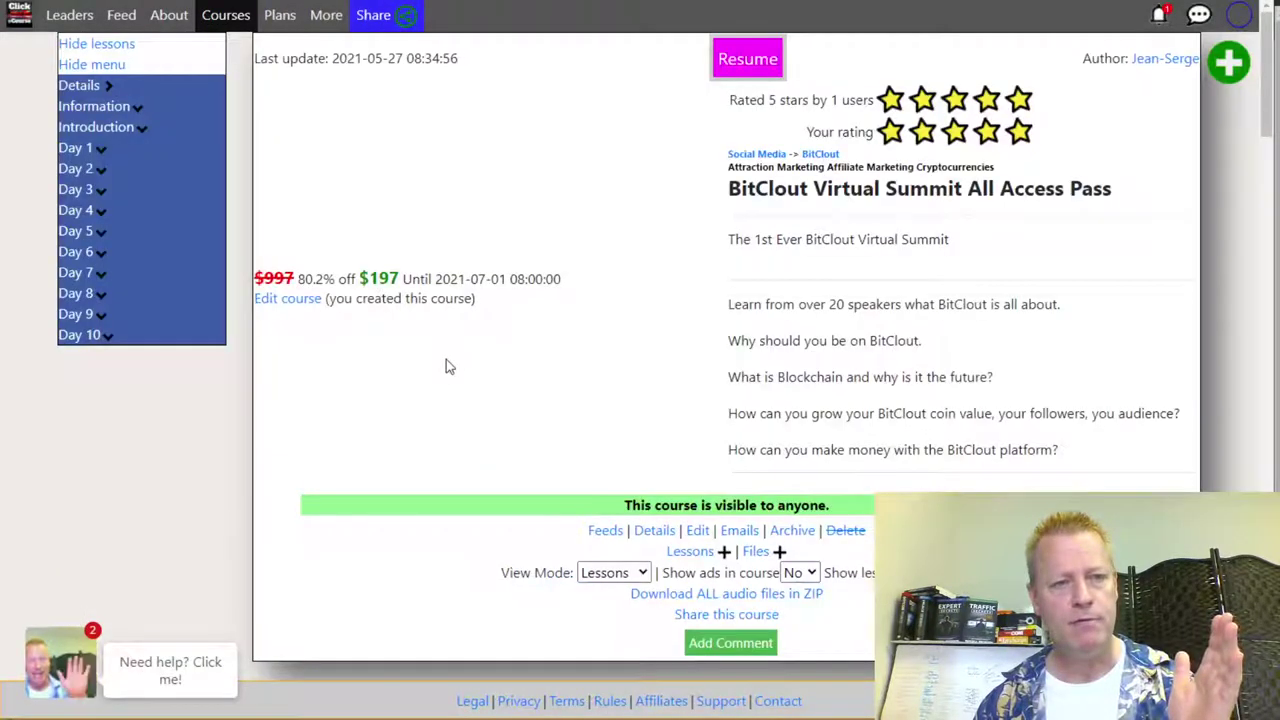
left_click_drag(360, 391, 525, 393)
left_click(487, 396)
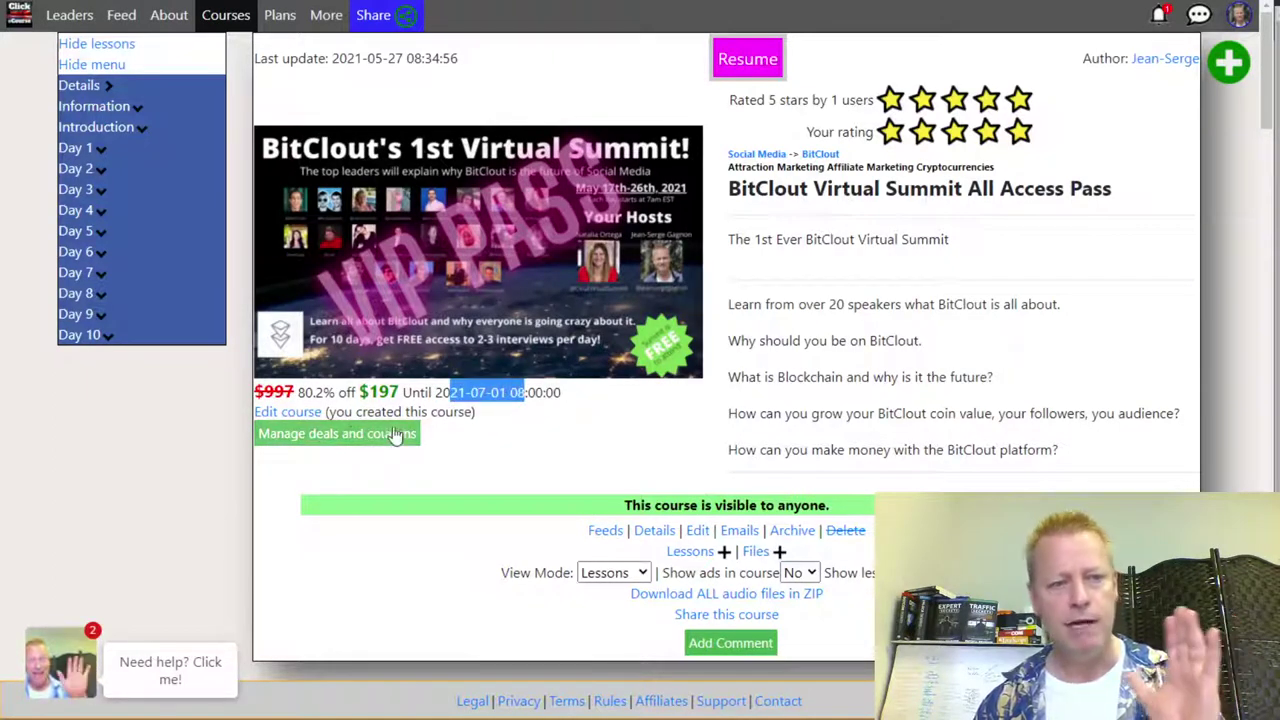
left_click(357, 438)
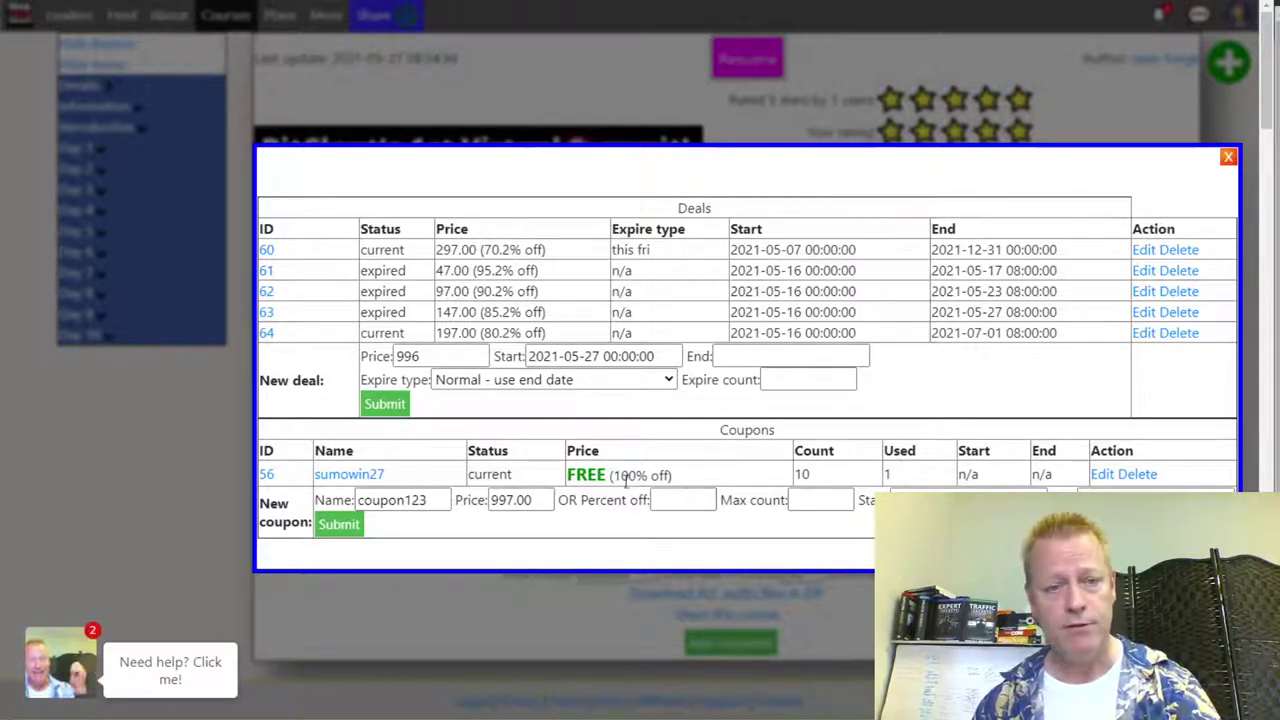
Add a coupon named 47price with price 47 and submit it
double_click(512, 500)
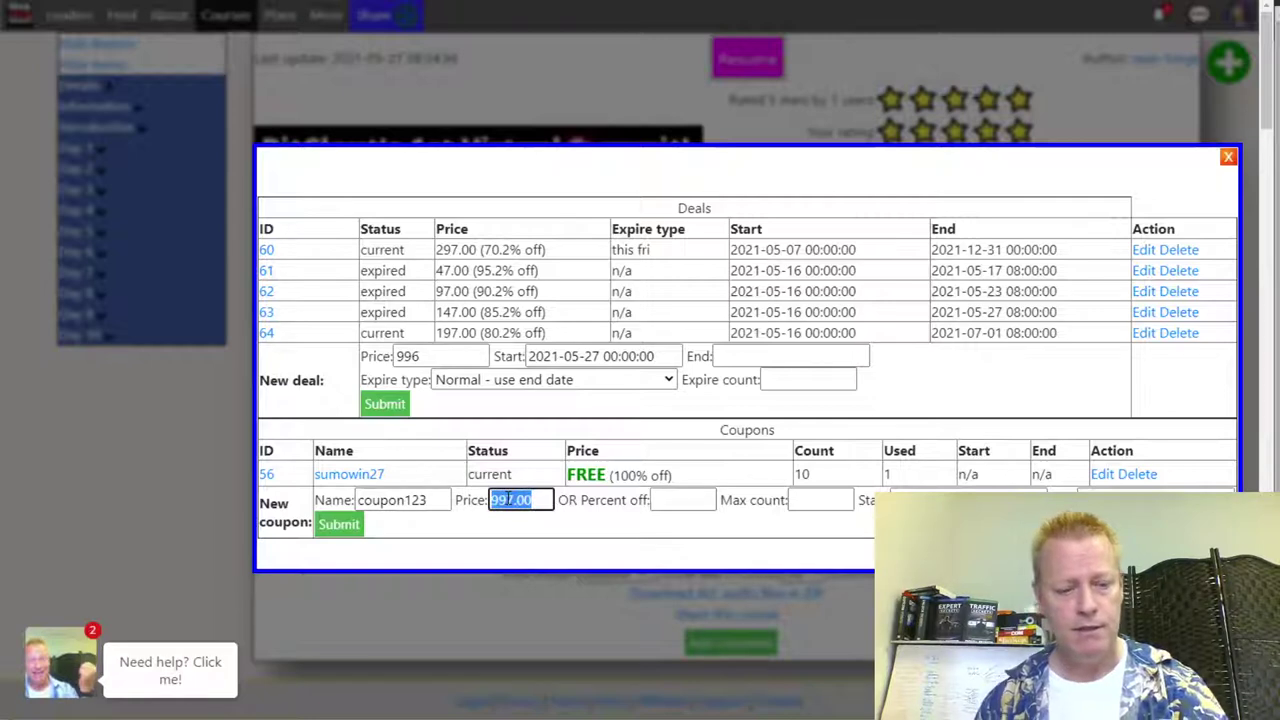
type("47")
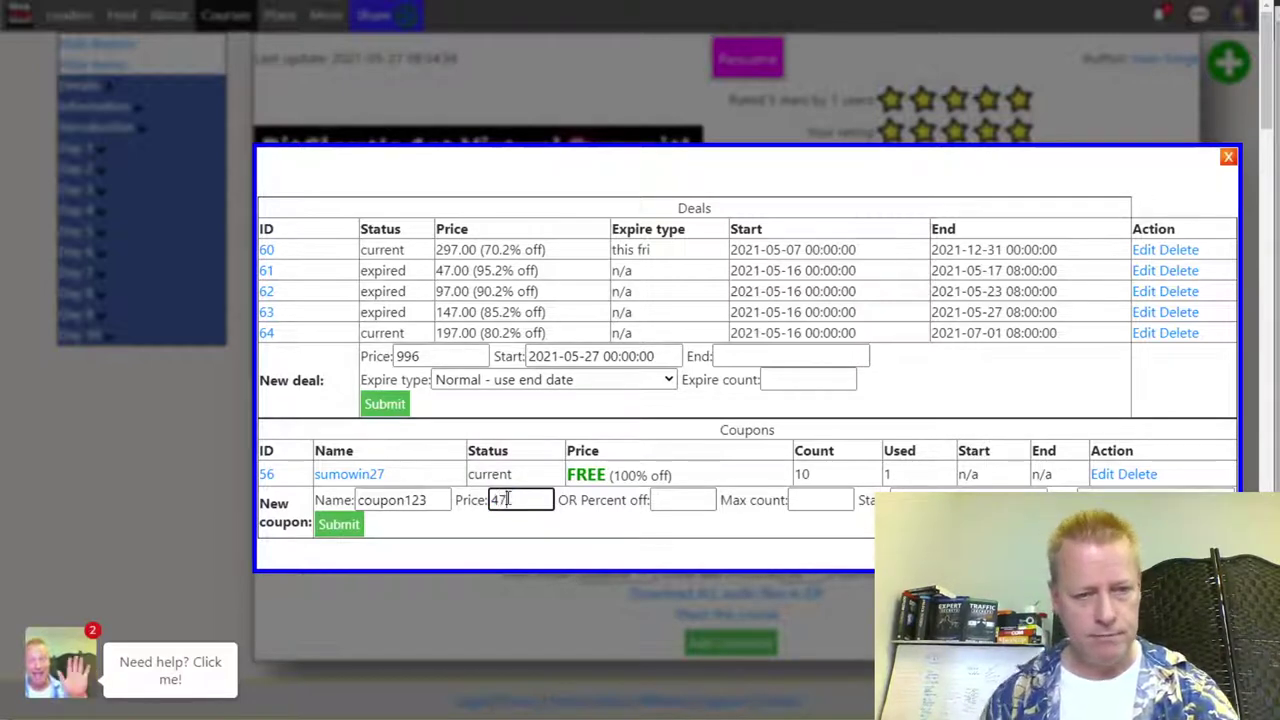
left_click(403, 500)
double_click(403, 500)
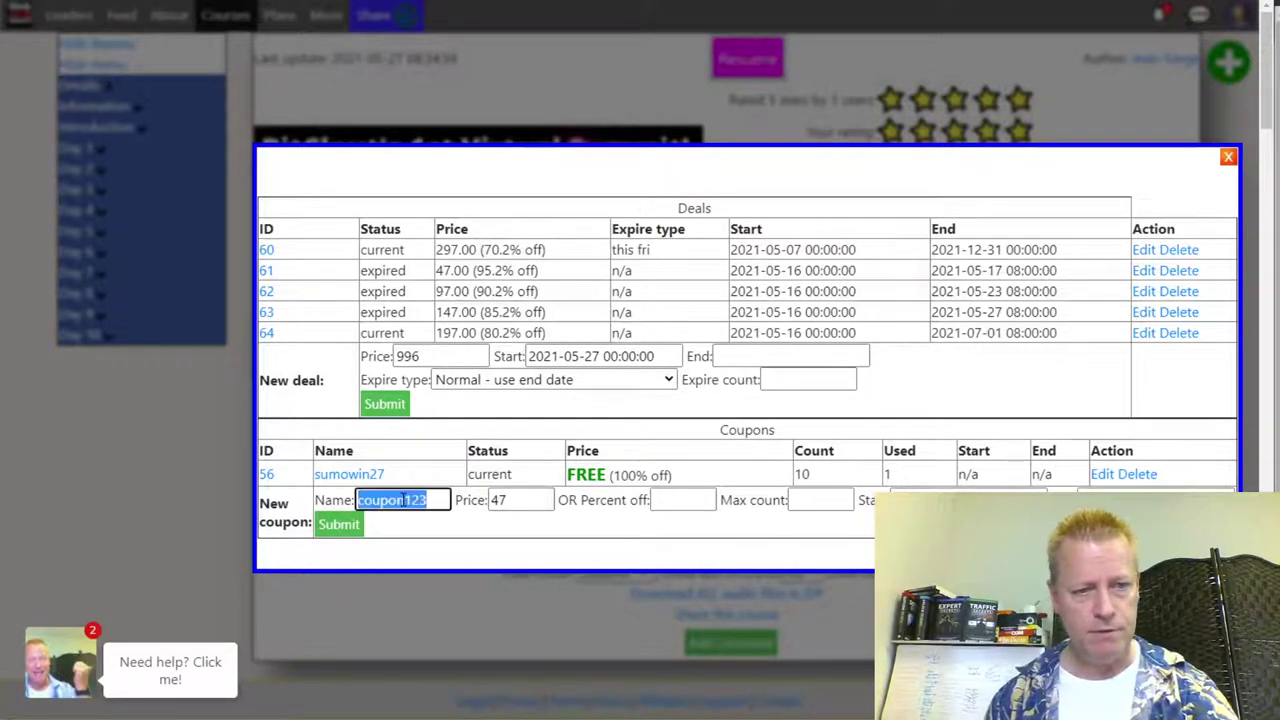
type("47")
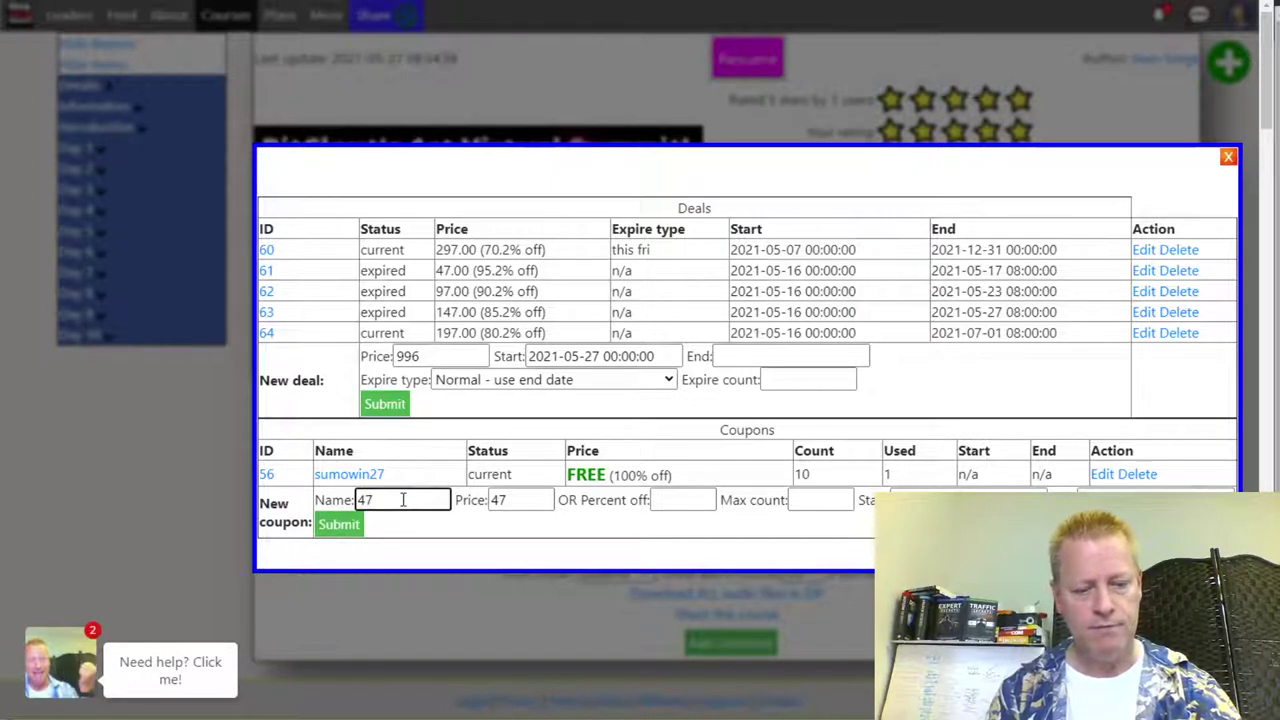
type("price")
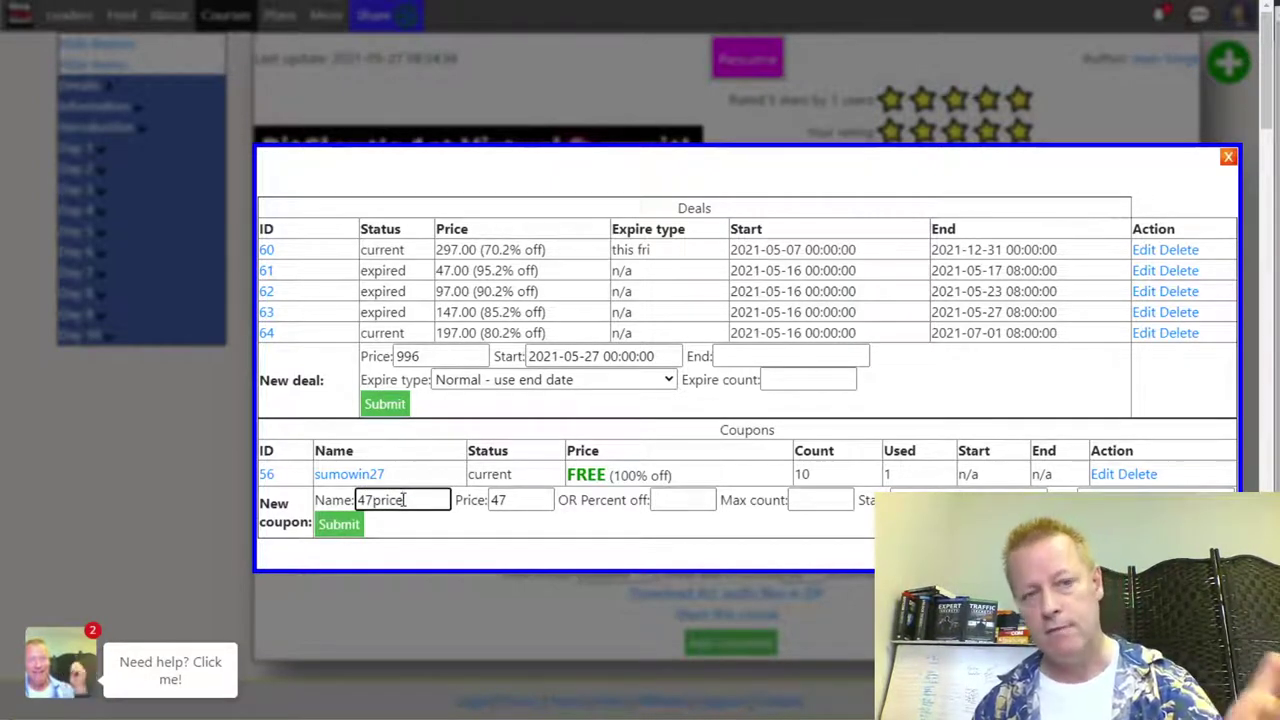
left_click(343, 524)
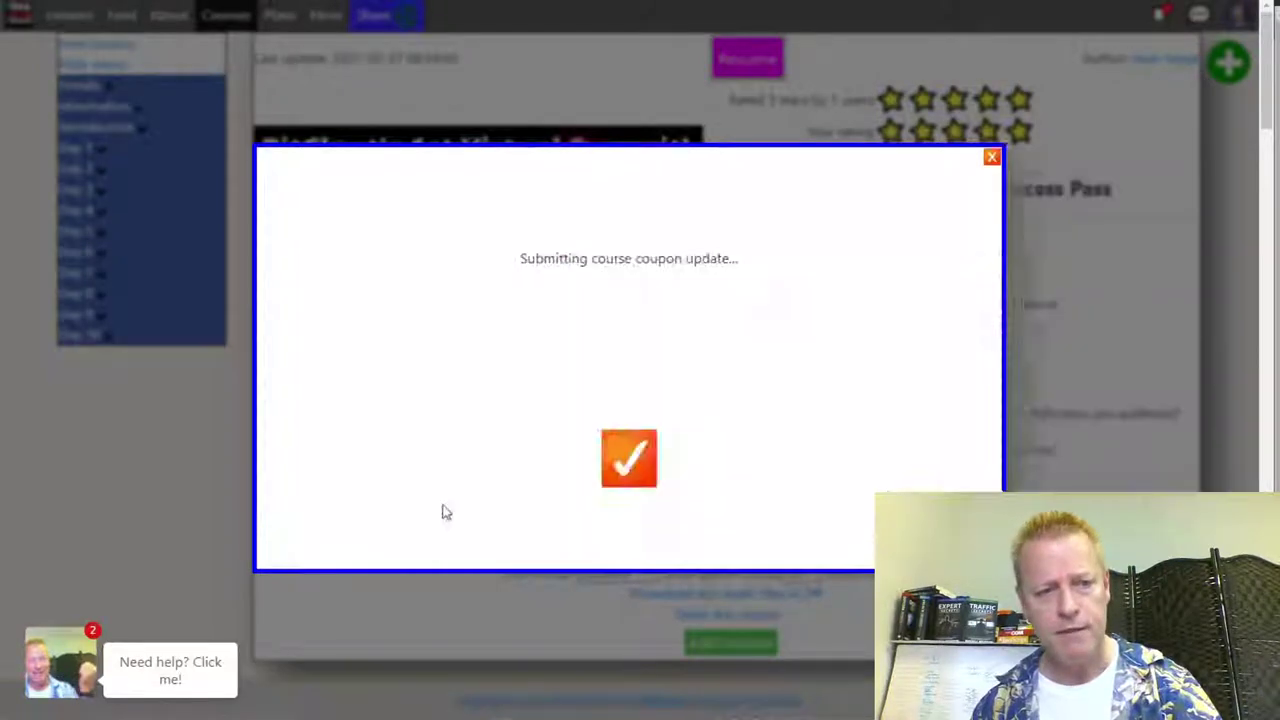
Open the 47price coupon link in an incognito window and confirm the course shows $47
left_click(611, 385)
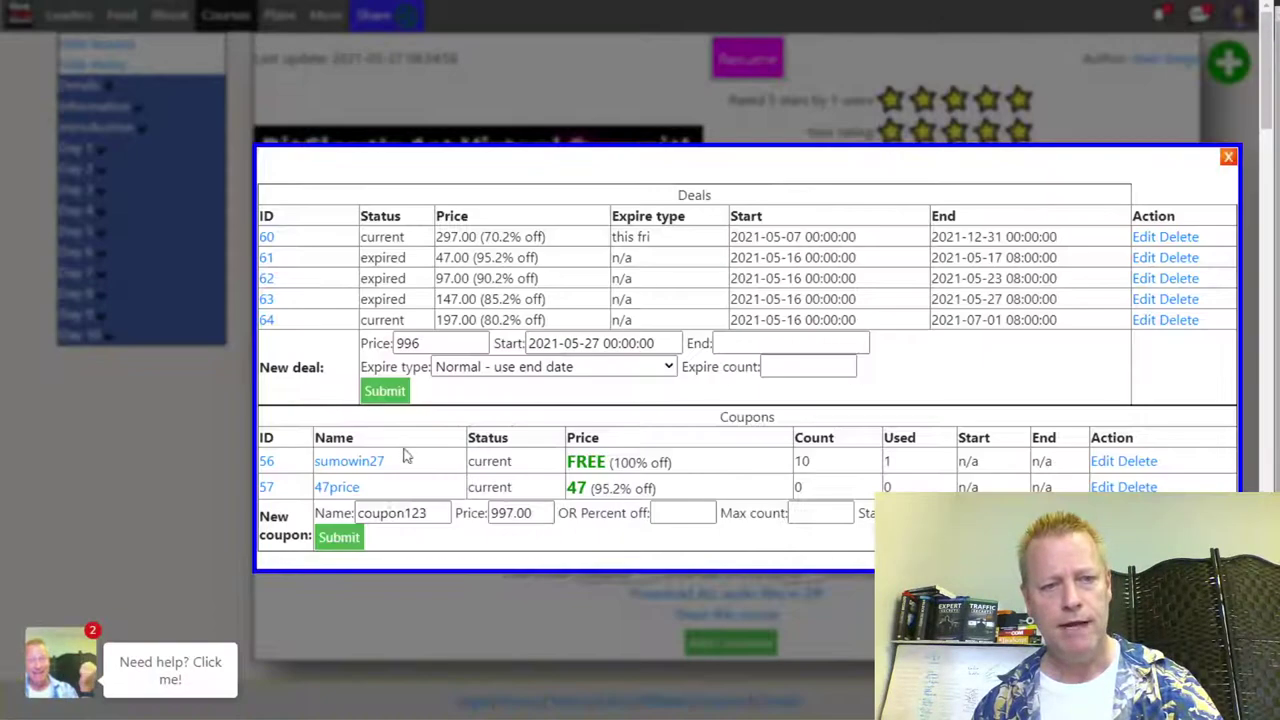
right_click(340, 489)
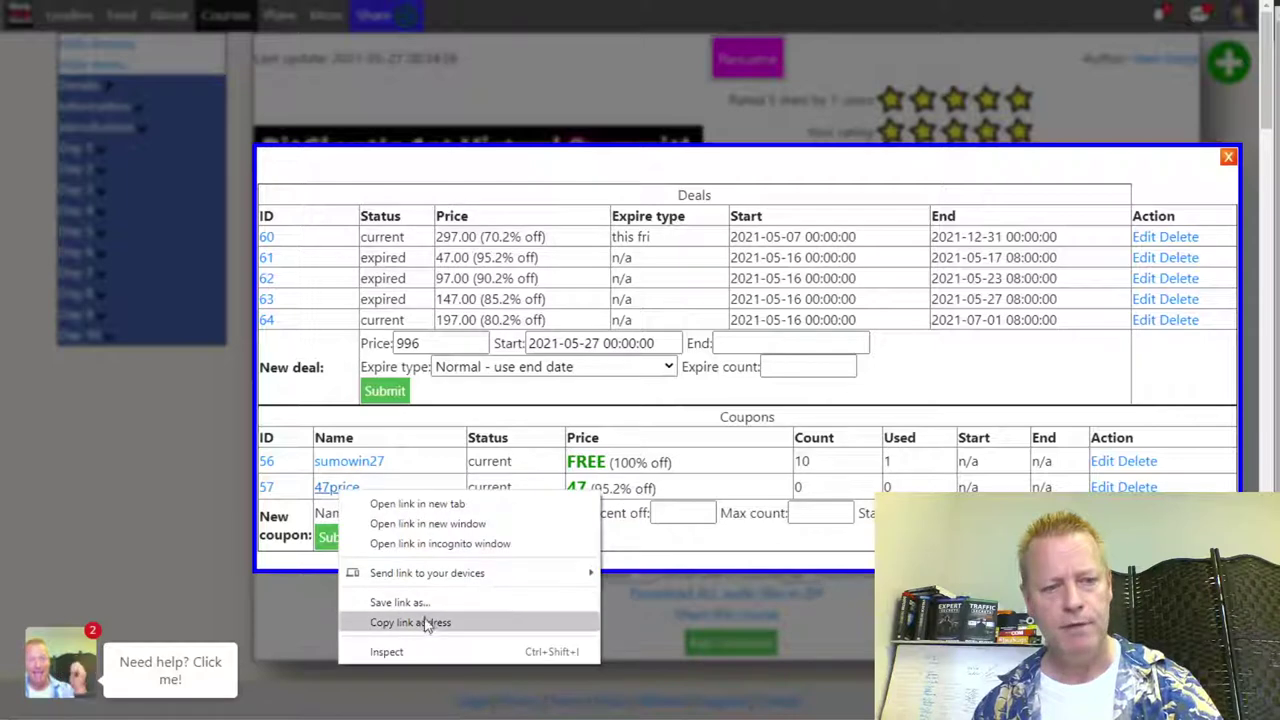
left_click(430, 543)
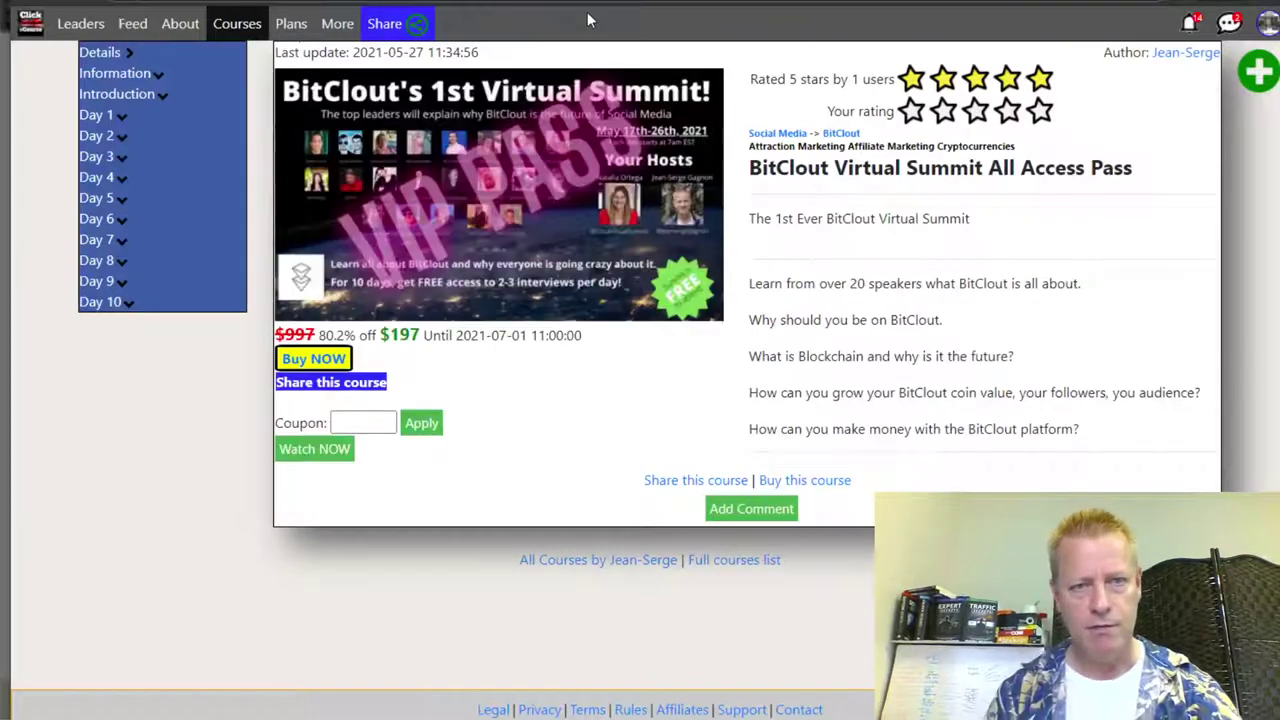
key("ctrl+l")
key("Return")
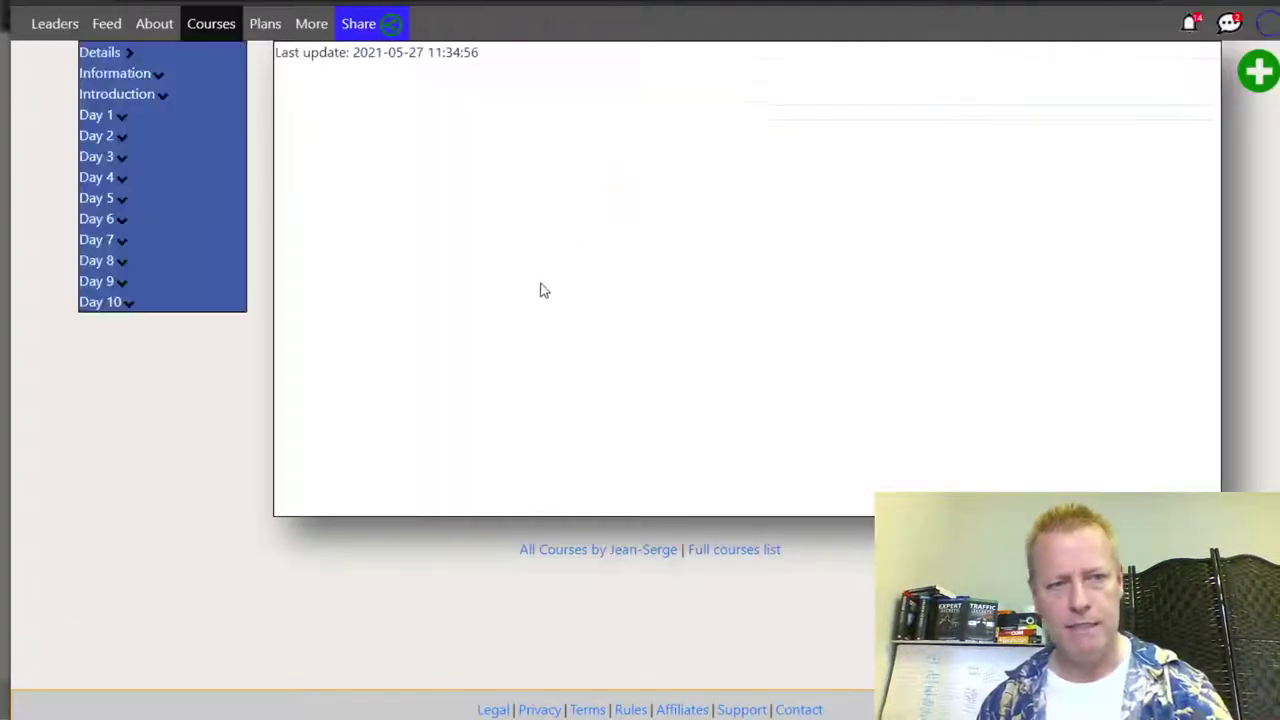
left_click_drag(381, 335, 411, 336)
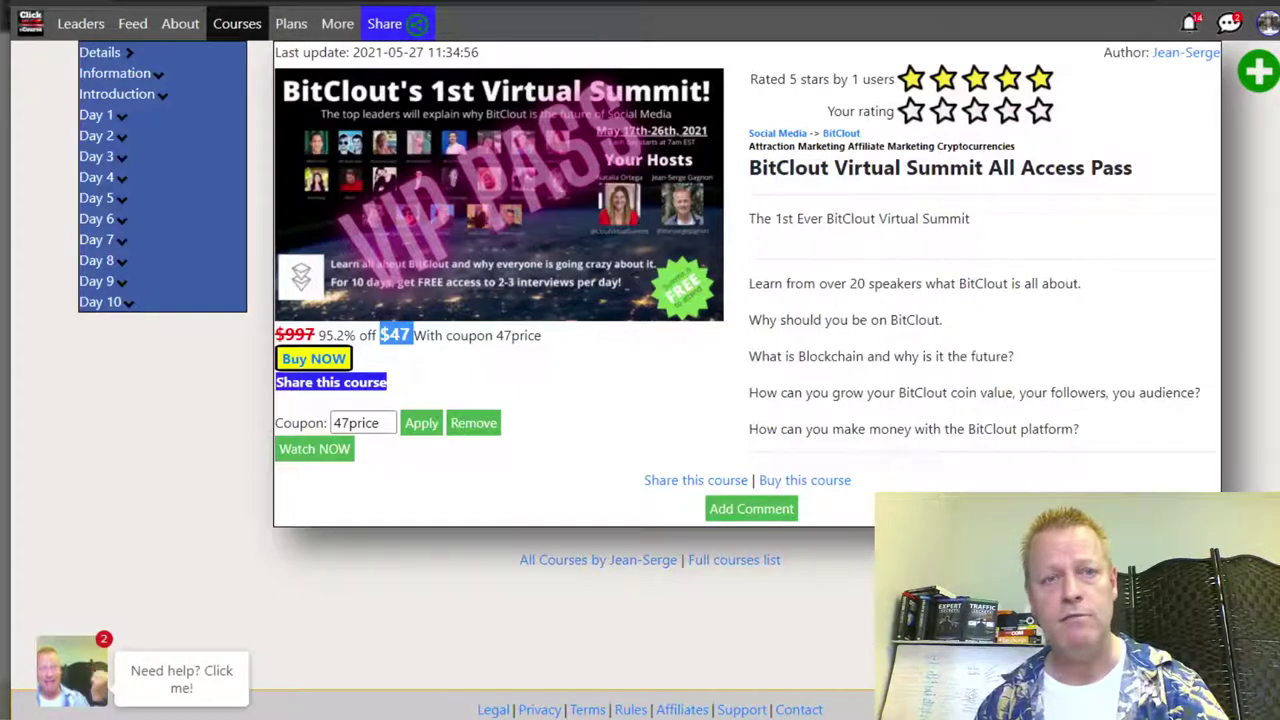
key("alt+Tab")
key("alt+Tab")
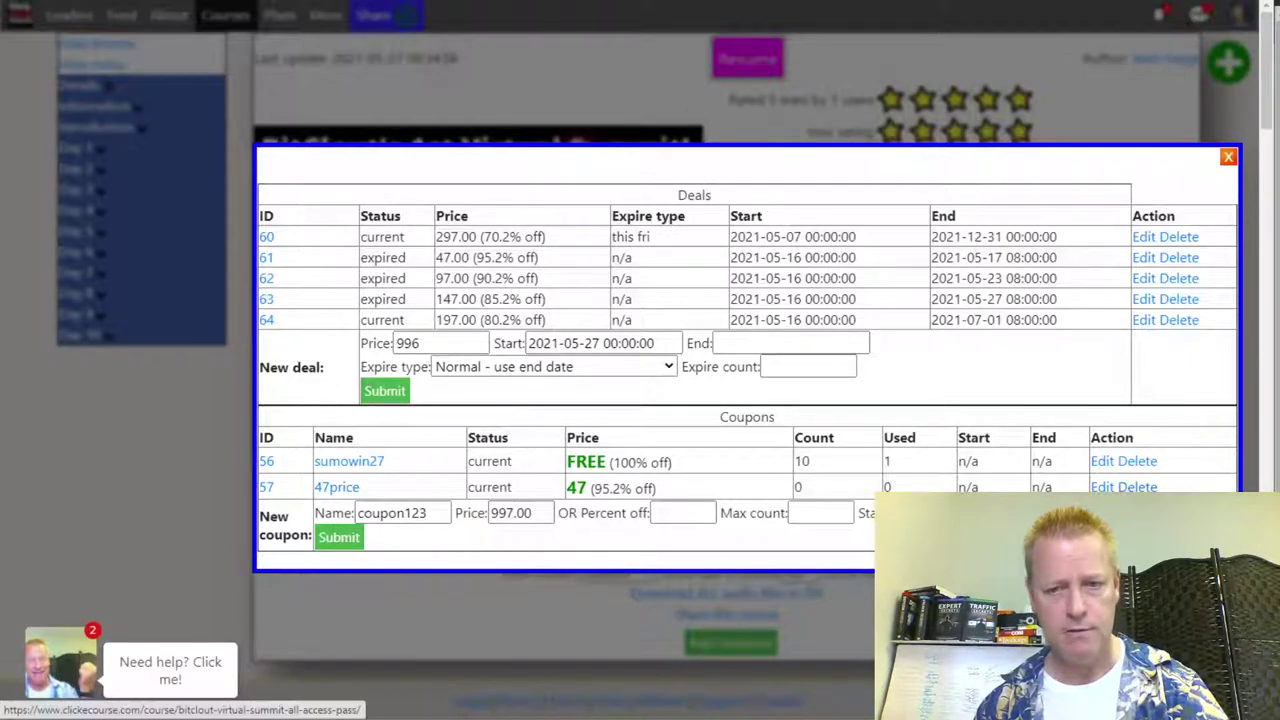
Delete the 47price coupon 57 and refresh the list
left_click(1143, 487)
left_click(607, 440)
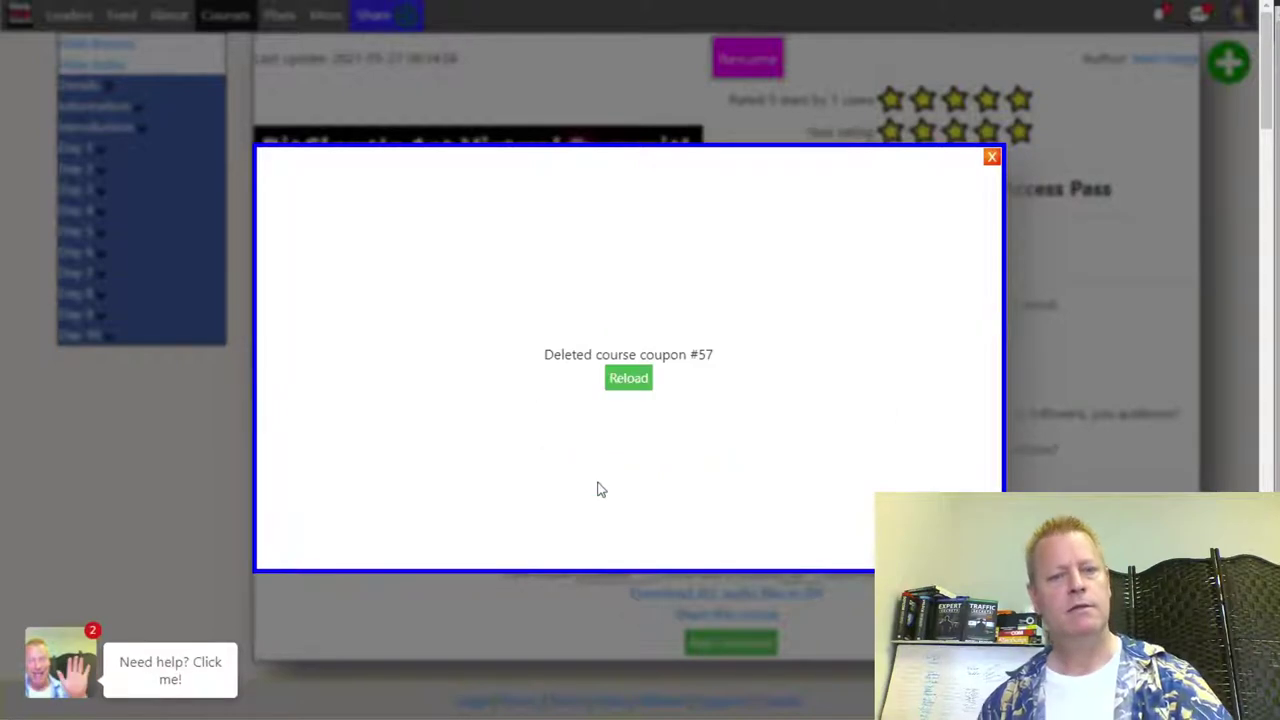
left_click(613, 377)
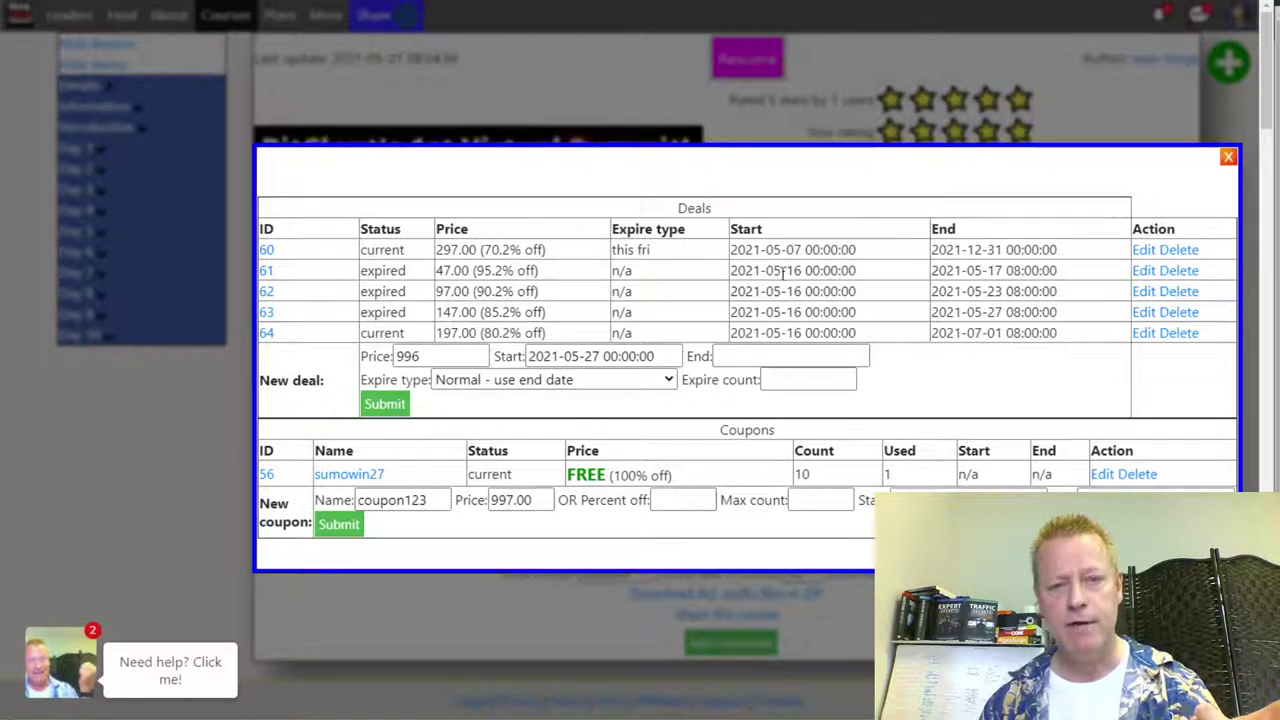
Review deals 61–63 dates and prices (97.00, 147.00), noting they expired, then close the manager
left_click_drag(765, 277, 840, 273)
left_click(958, 285)
left_click_drag(968, 272, 1040, 291)
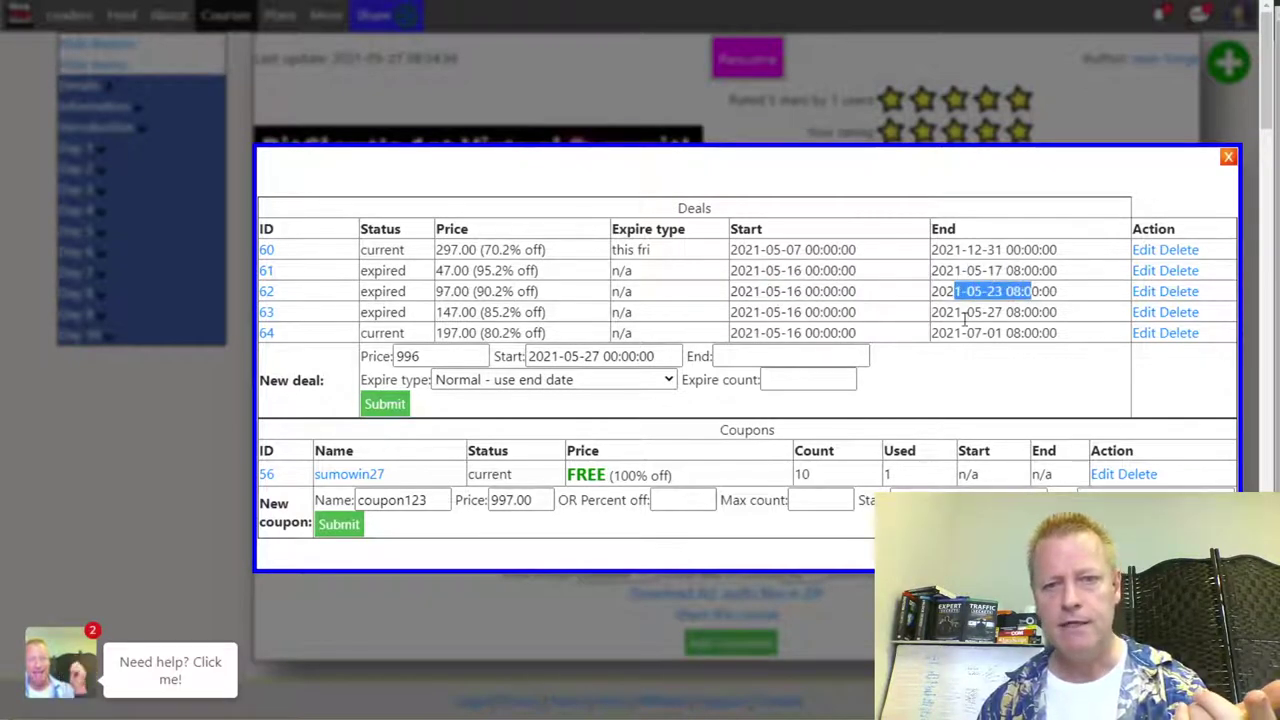
left_click_drag(962, 312, 1043, 310)
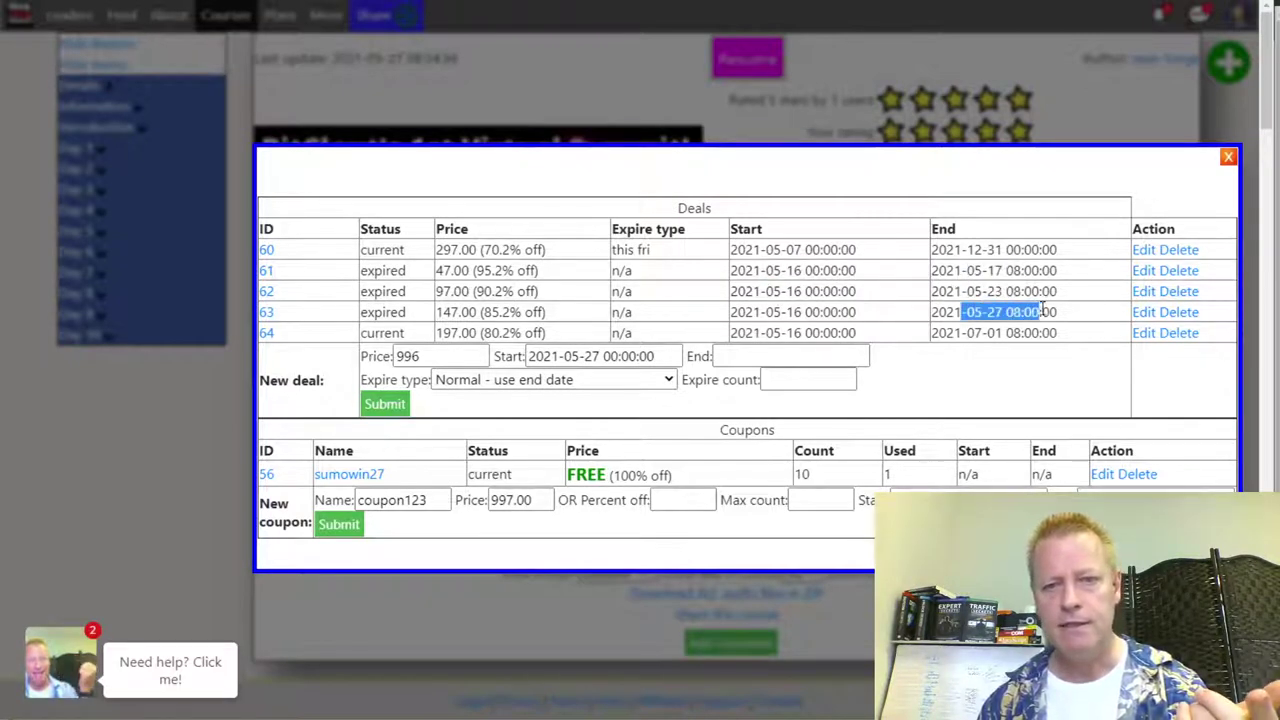
double_click(447, 312)
double_click(446, 291)
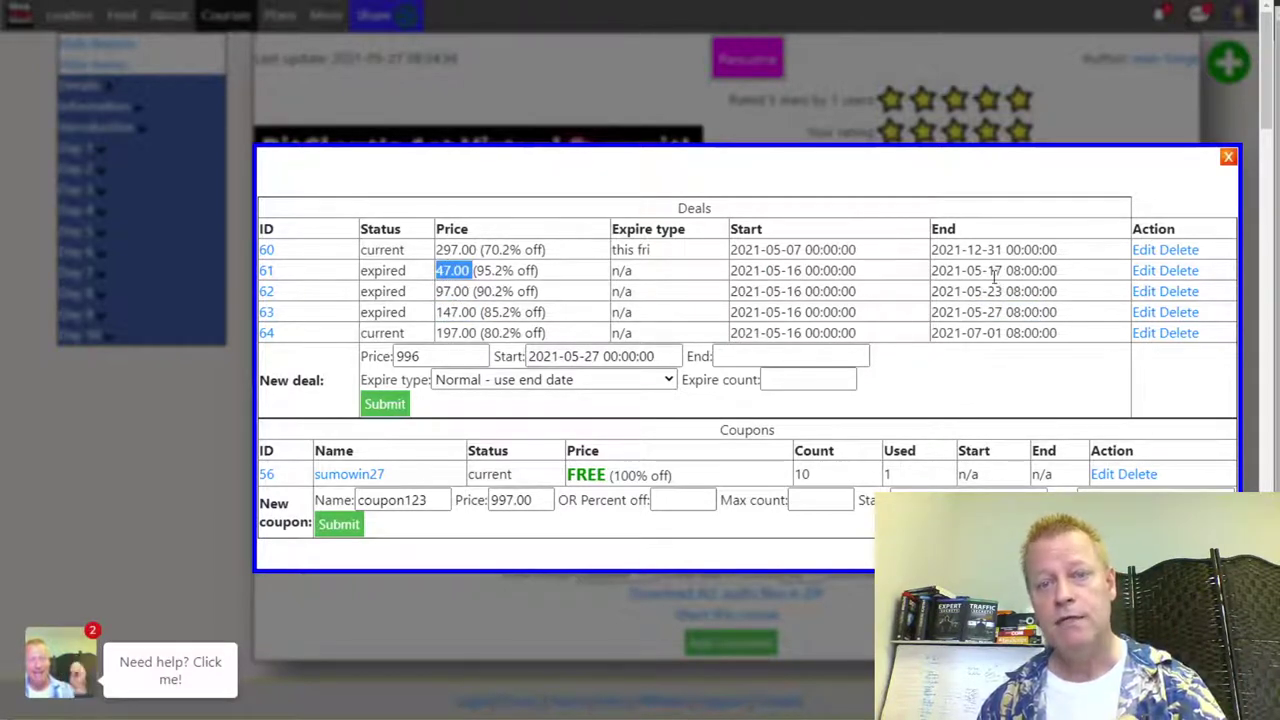
left_click_drag(995, 270, 1004, 312)
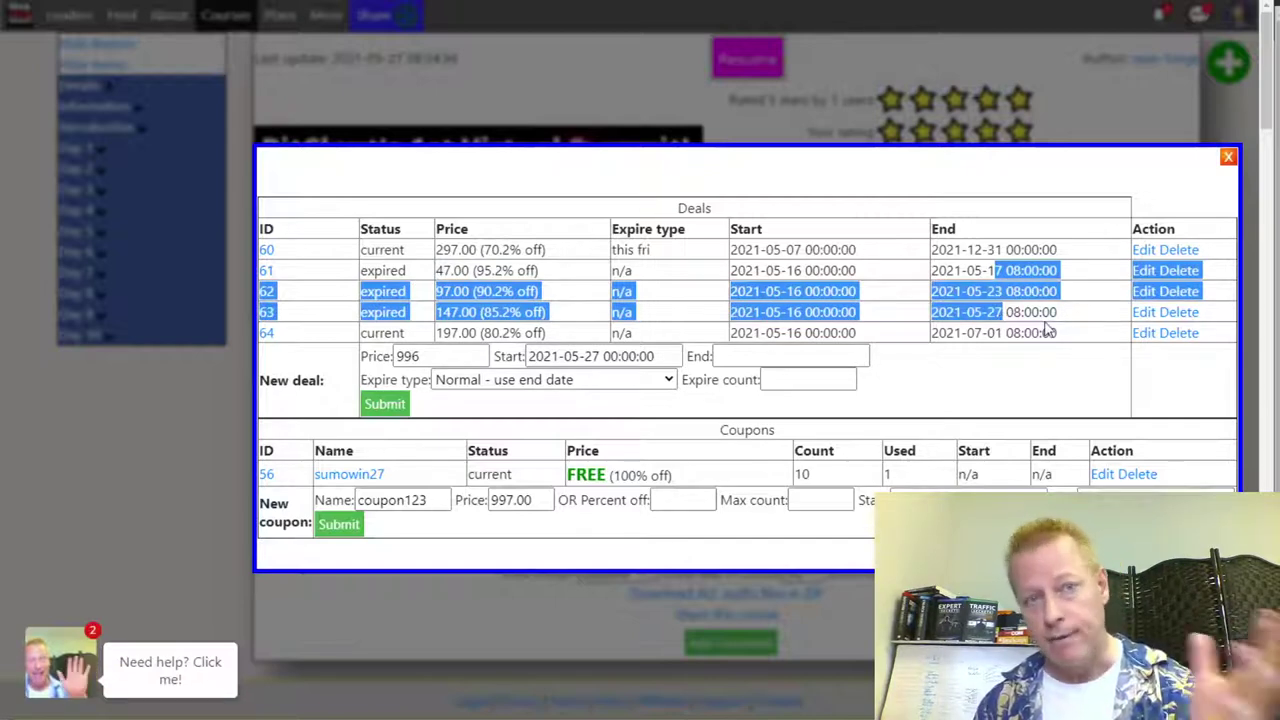
left_click(1047, 330)
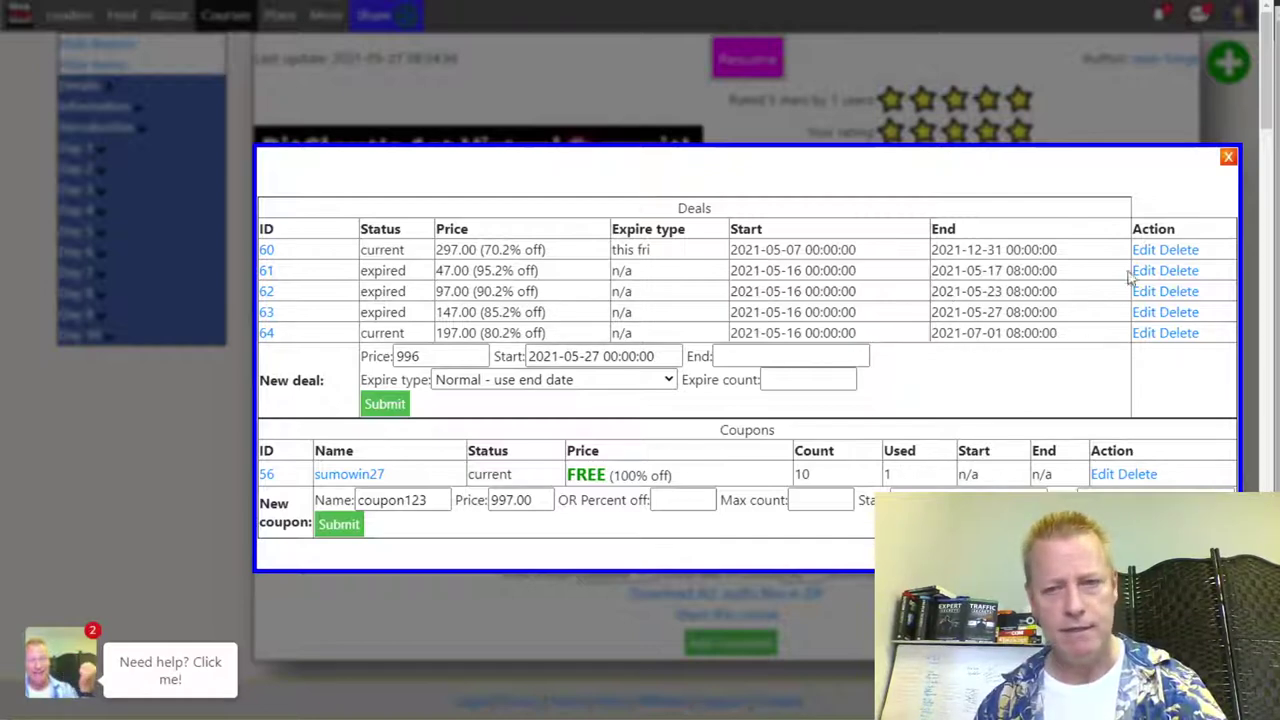
left_click(1228, 157)
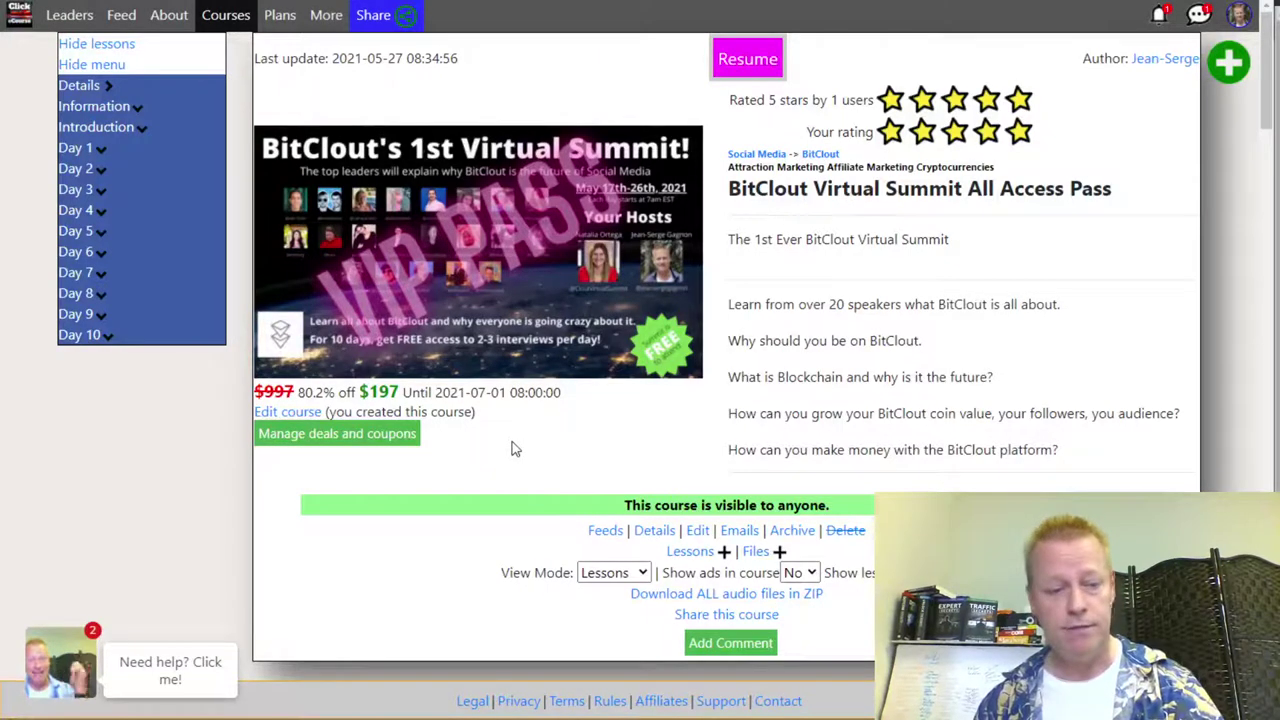
Review the notes on attendee comments, coupons, time-limited deals, referrals, affiliate commissions and outside promotion
key("alt+Tab")
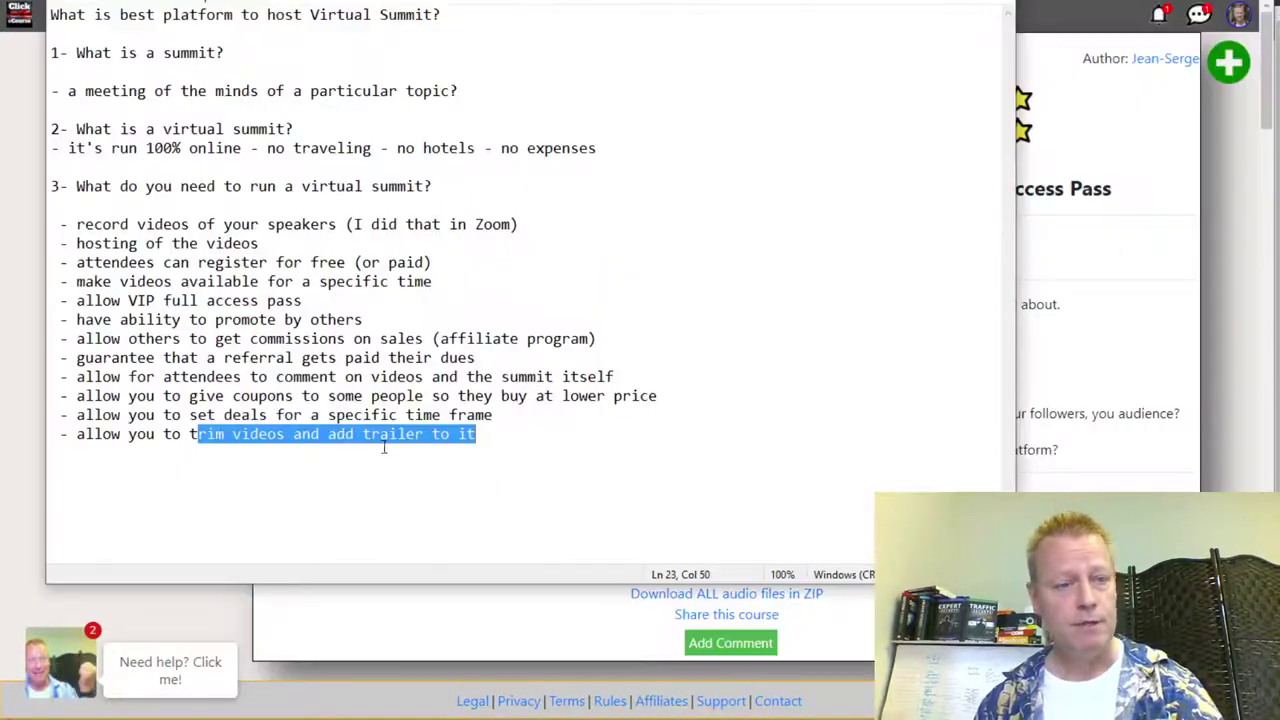
left_click_drag(224, 377, 389, 377)
left_click(320, 398)
left_click_drag(224, 396, 452, 396)
left_click(335, 415)
left_click_drag(218, 414, 362, 414)
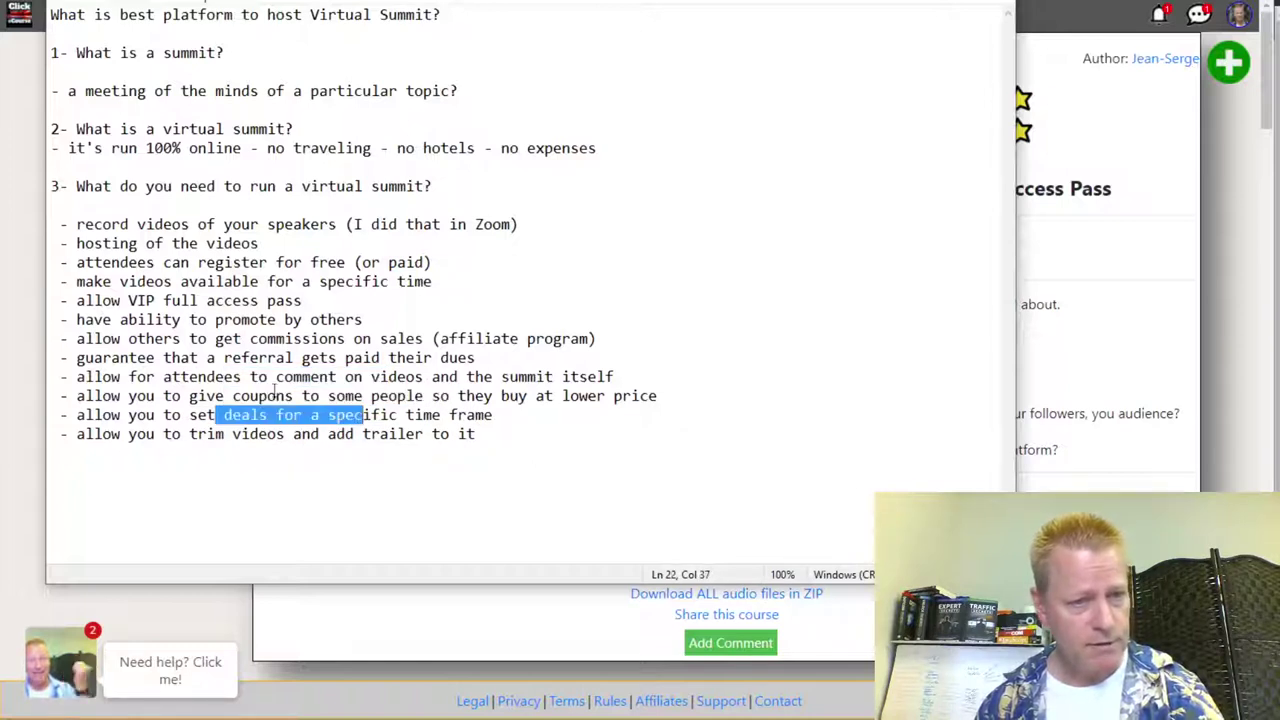
left_click_drag(197, 376, 387, 377)
left_click(434, 376)
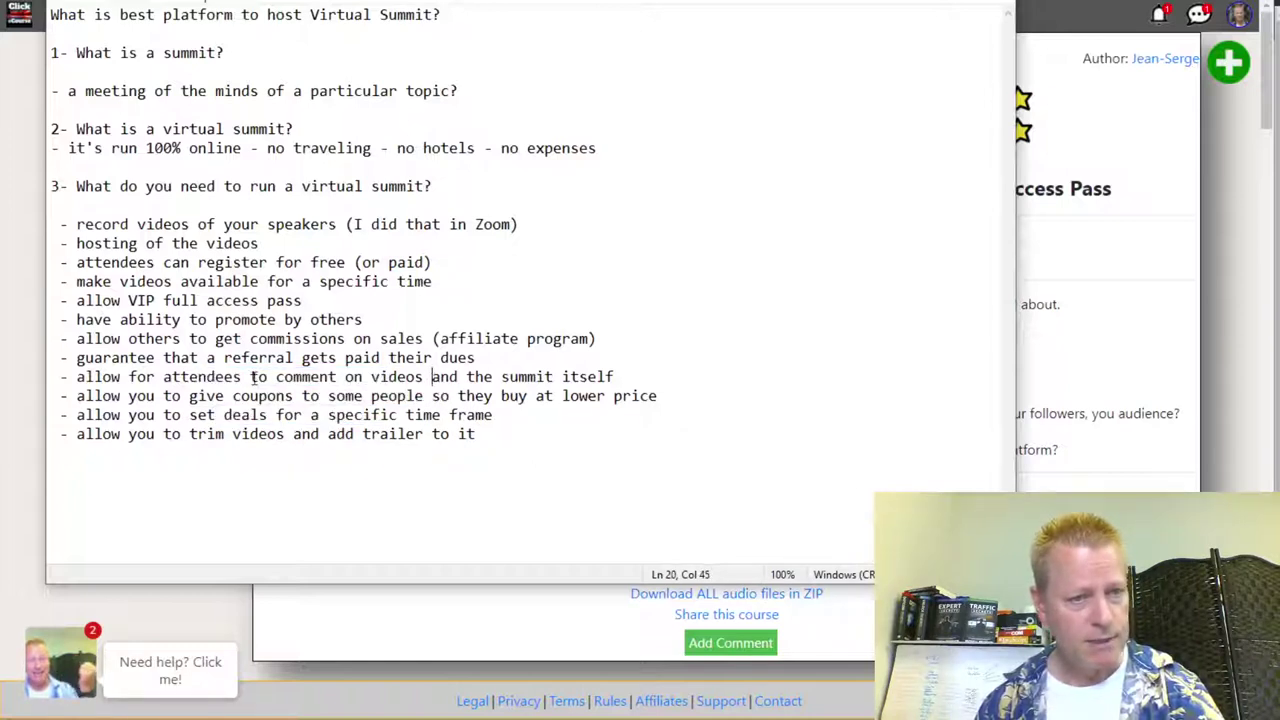
left_click_drag(180, 358, 345, 358)
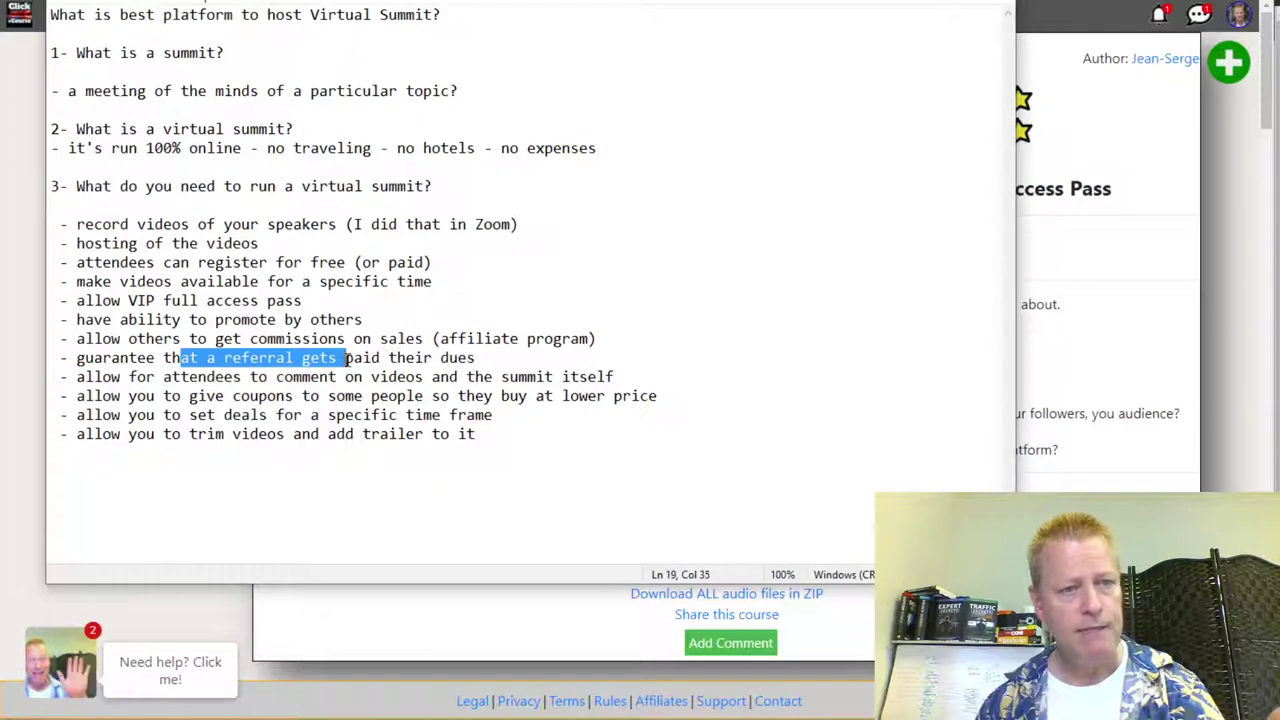
left_click_drag(214, 332, 408, 338)
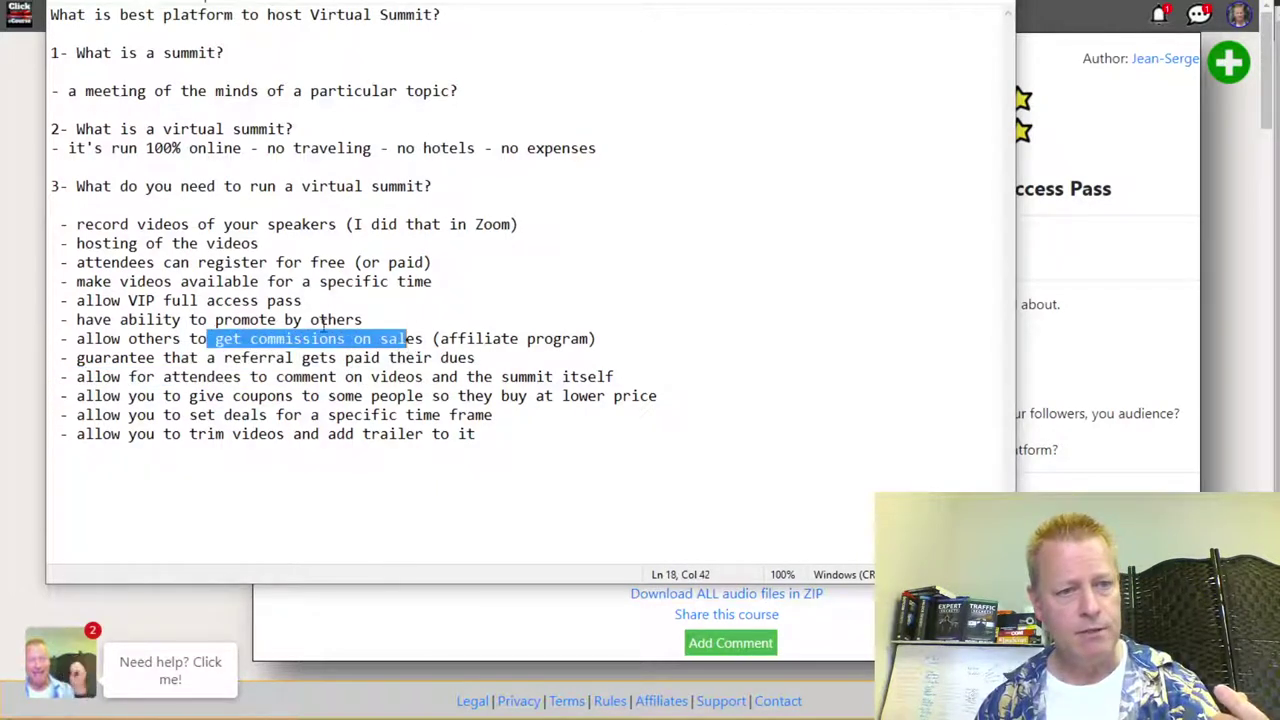
left_click_drag(188, 318, 191, 319)
left_click(277, 300)
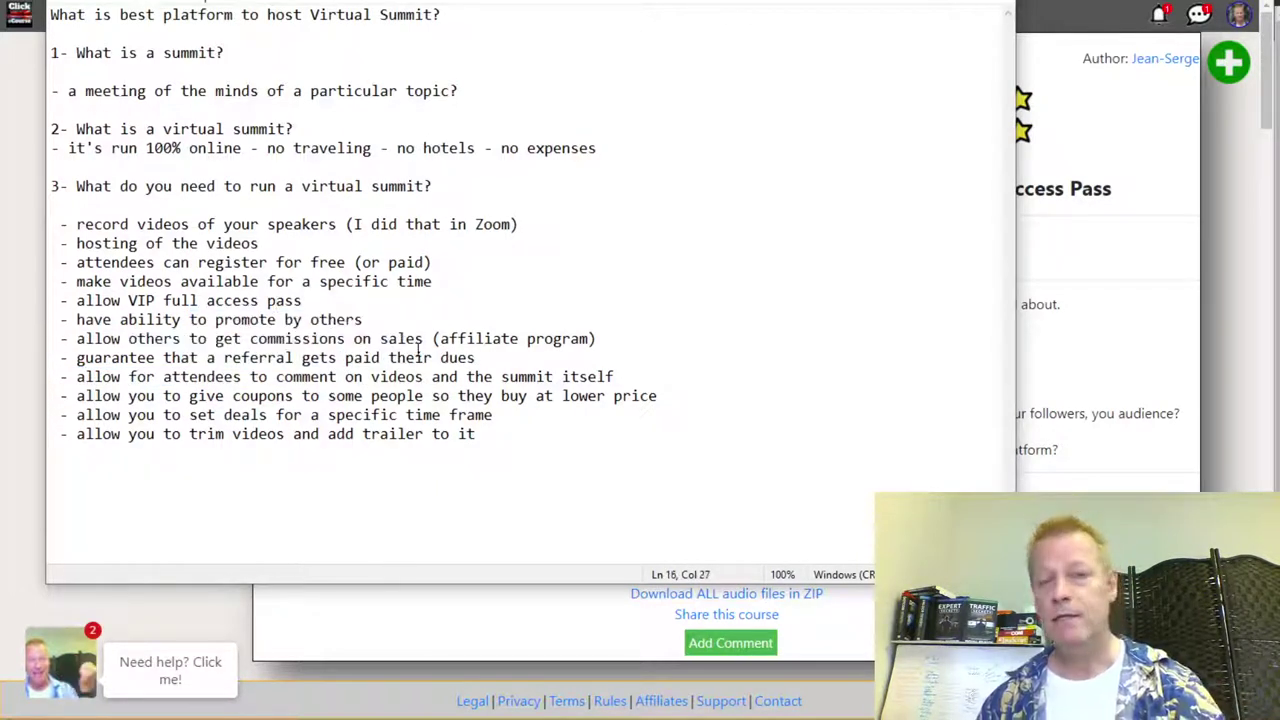